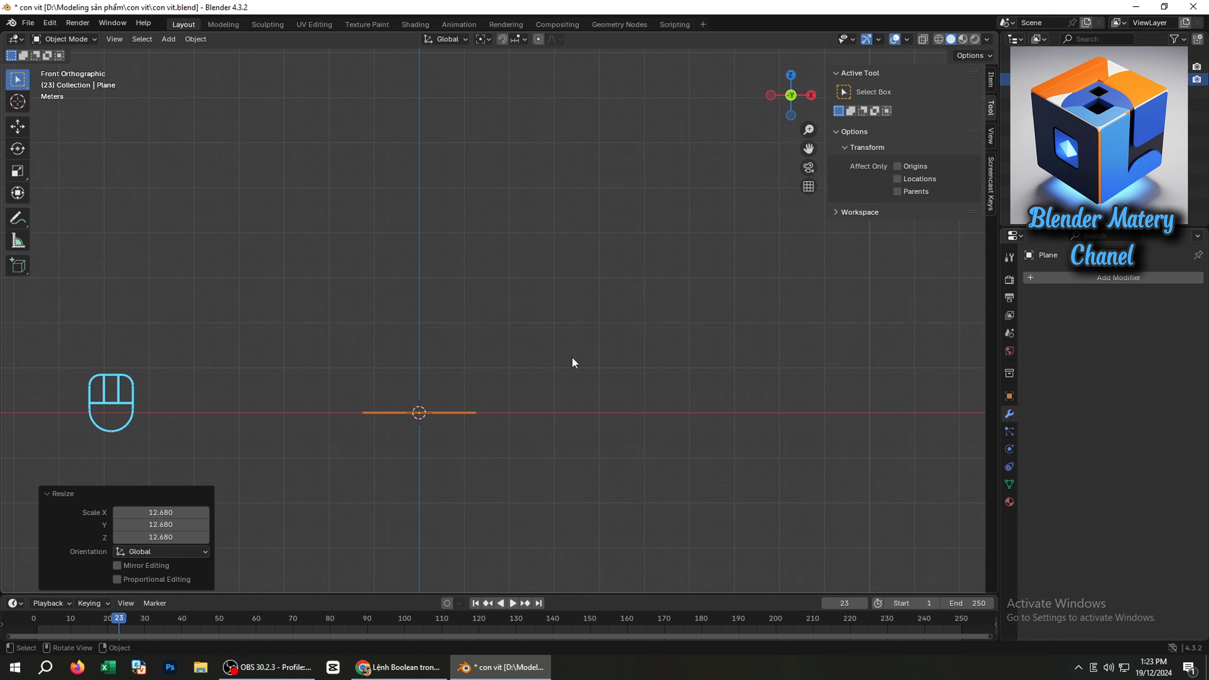
Set the plane's X rotation to 90° so it stands upright
{"action": "key", "text": "n"}
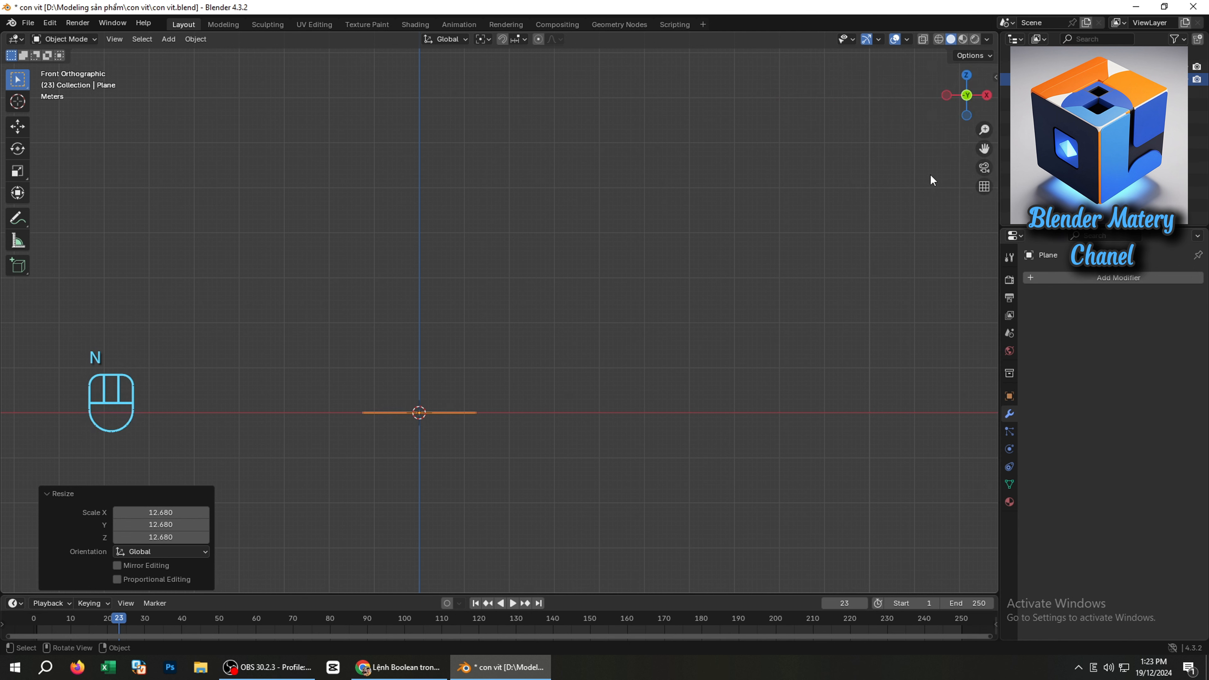
{"action": "key", "text": "n"}
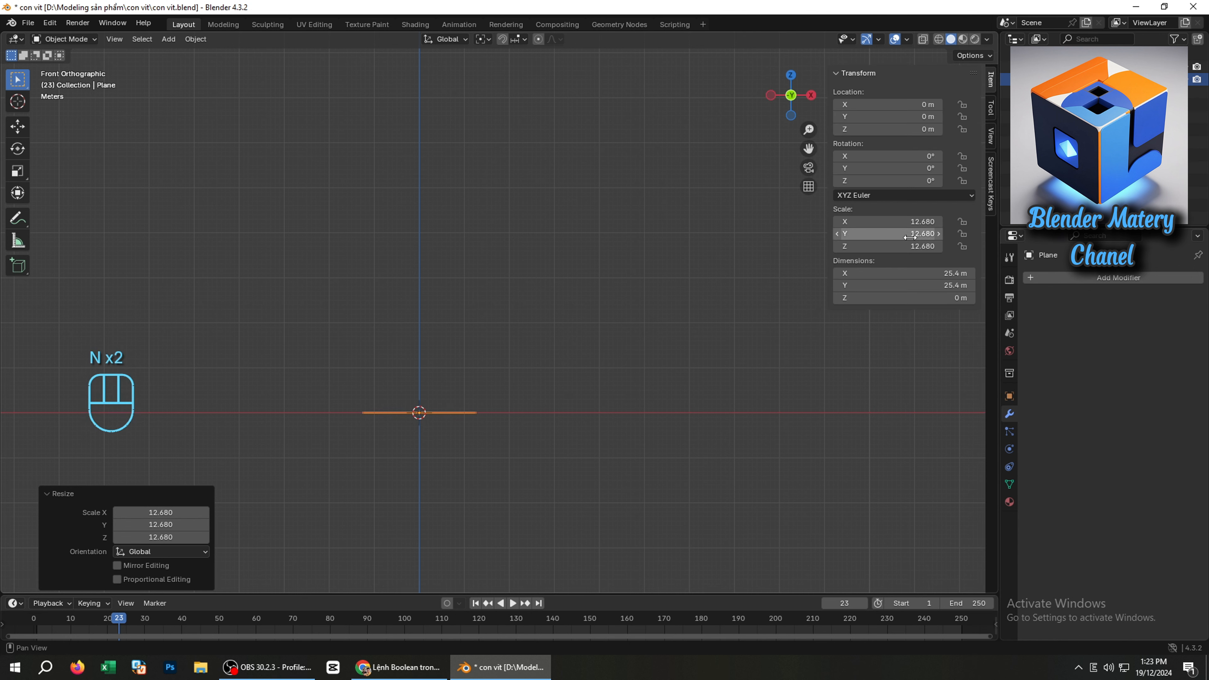
{"action": "left_click", "coordinate": [915, 157]}
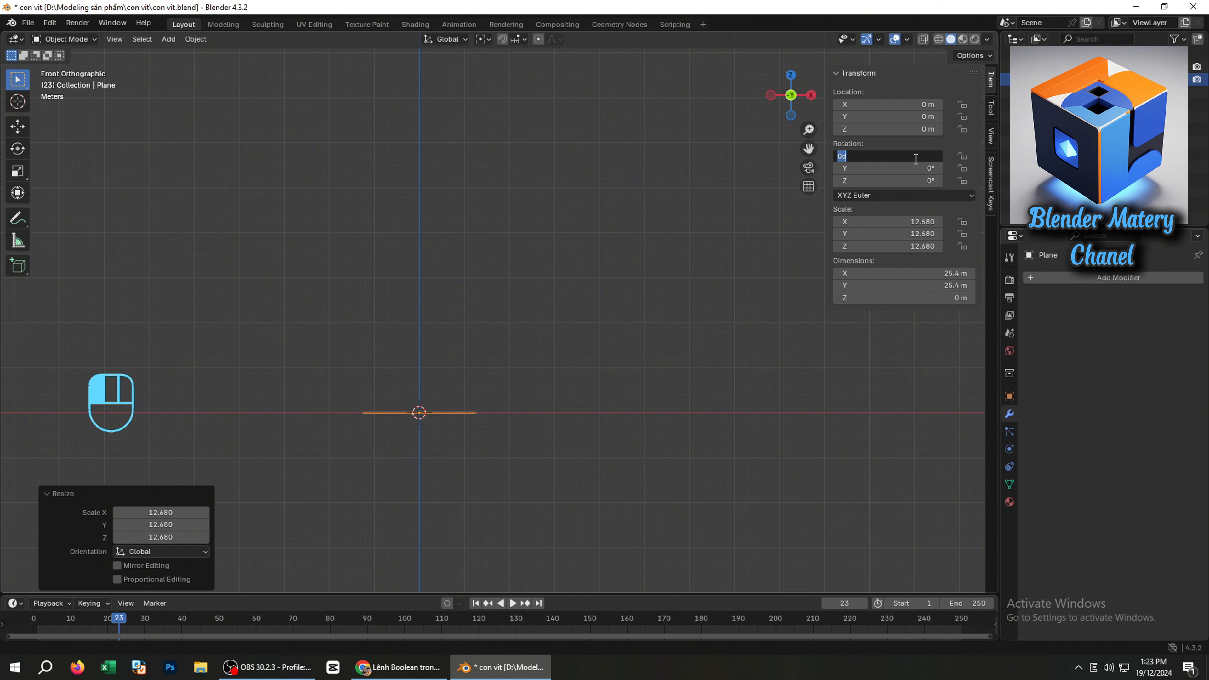
{"action": "type", "text": "90"}
{"action": "key", "text": "Return"}
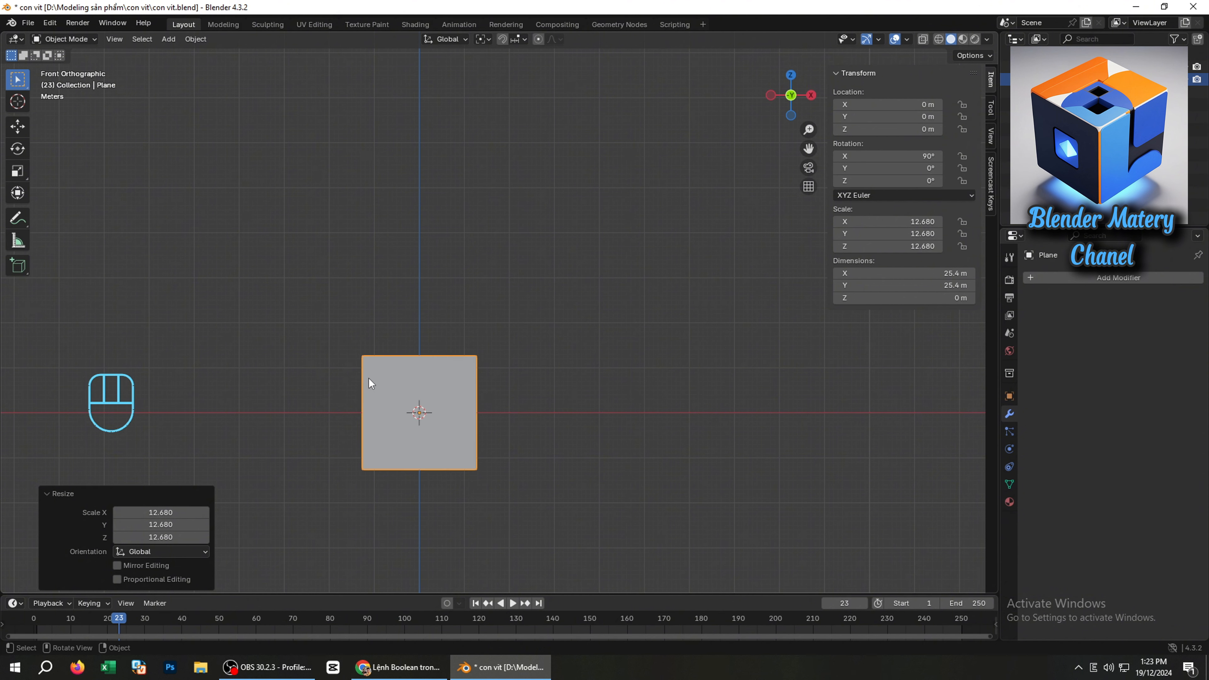
In Edit Mode, delete the plane's two vertices on the positive X side
{"action": "scroll", "coordinate": [368, 378], "scroll_direction": "up", "scroll_amount": 1}
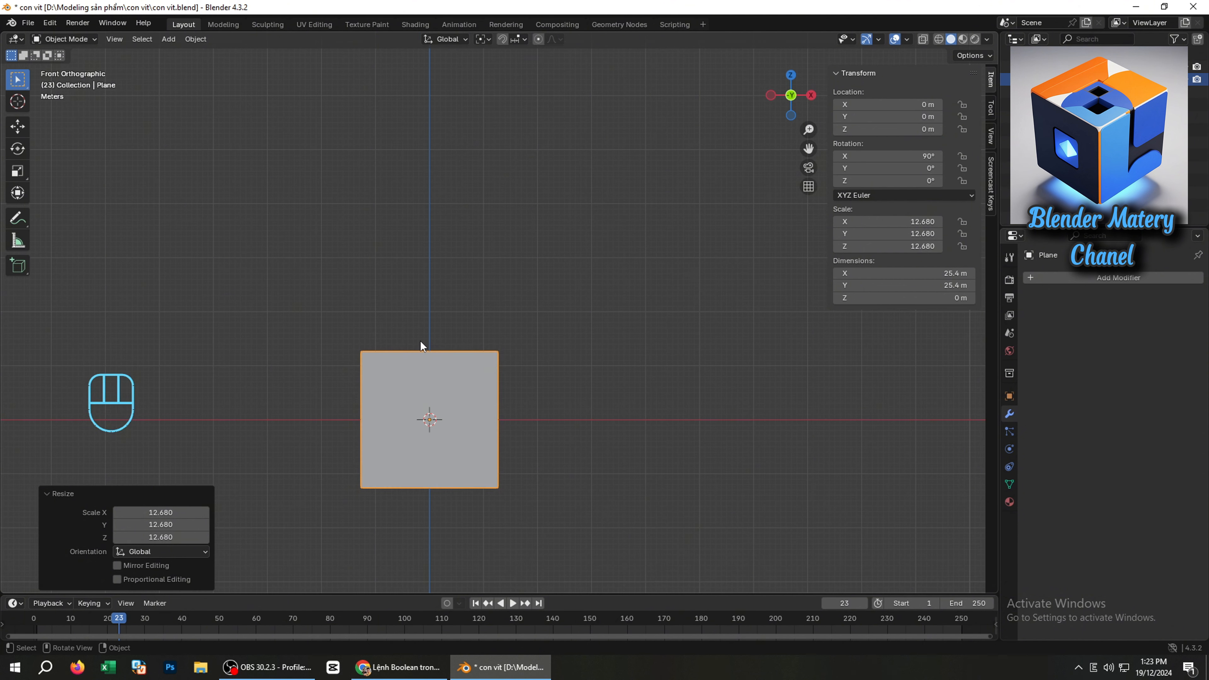
{"action": "key", "text": "Tab"}
{"action": "left_click_drag", "start_coordinate": [452, 353], "coordinate": [586, 555]}
{"action": "key", "text": "x"}
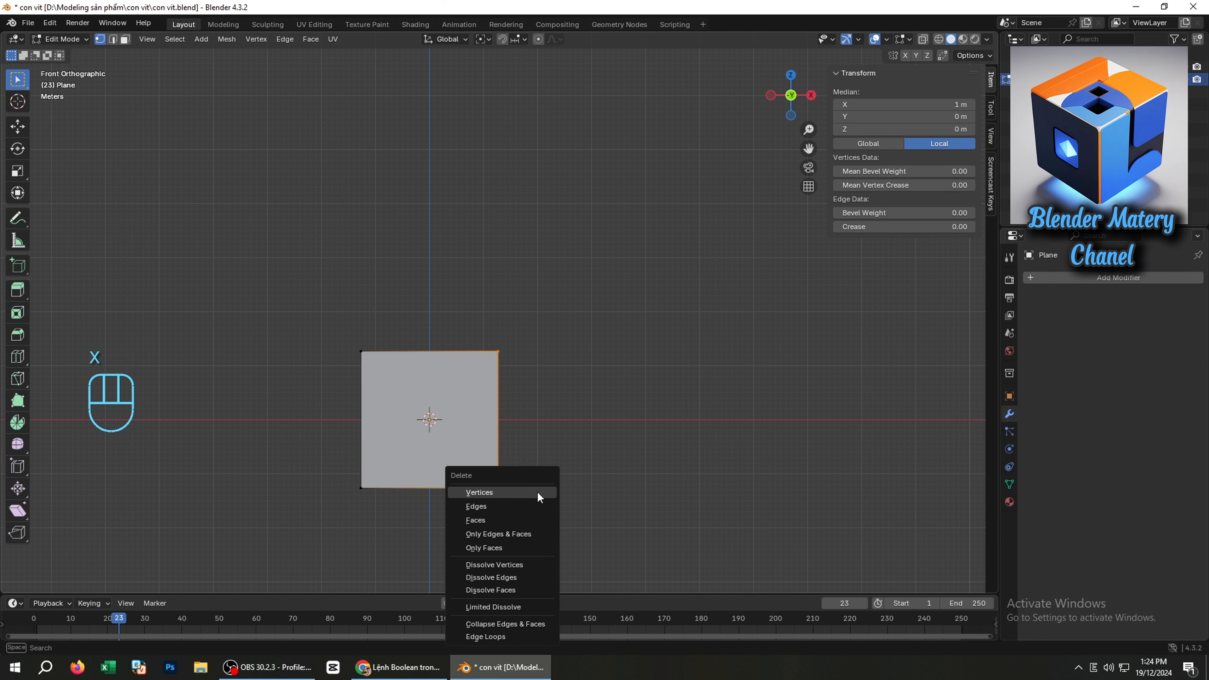
{"action": "left_click", "coordinate": [513, 492]}
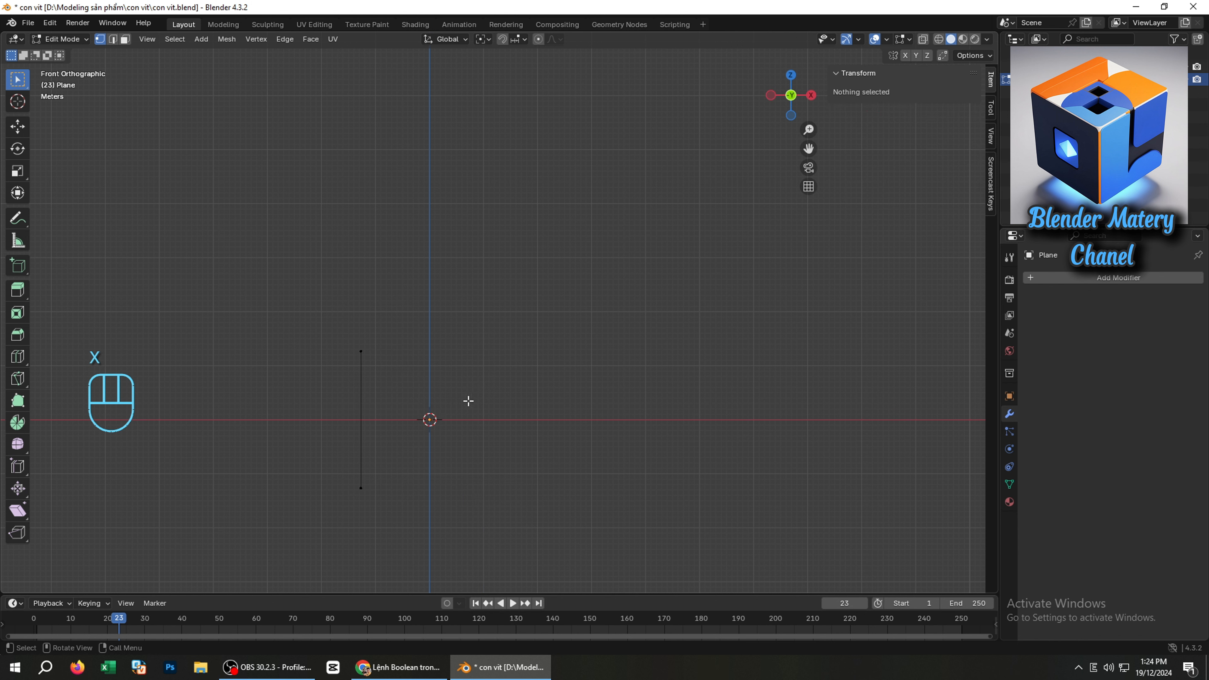
Move the remaining vertical edge up about 12.8 m along Z so its lower end sits on the X axis line
{"action": "left_click_drag", "start_coordinate": [350, 334], "coordinate": [408, 518]}
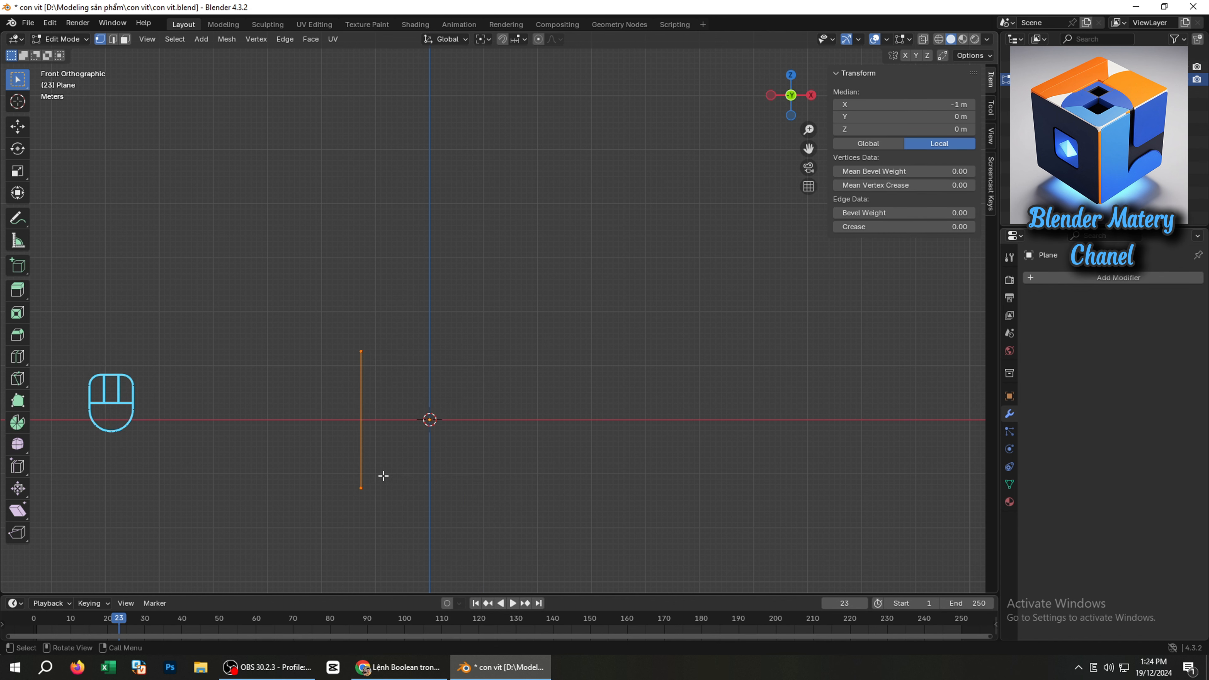
{"action": "key", "text": "g"}
{"action": "key", "text": "z"}
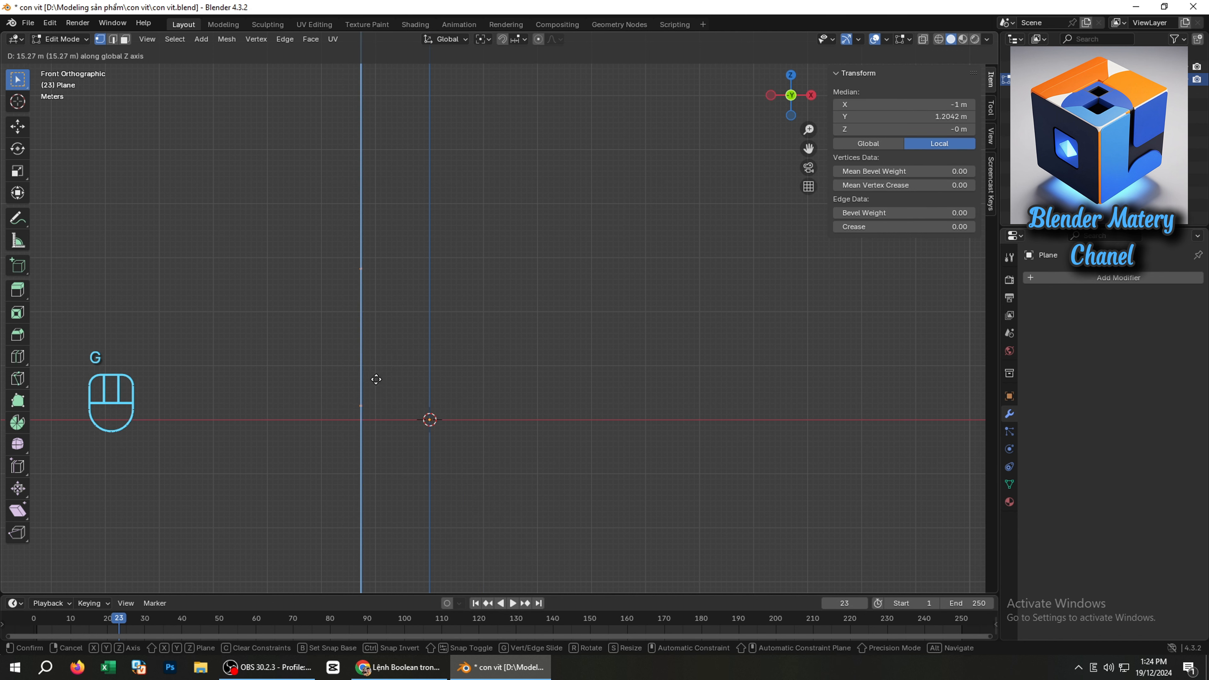
{"action": "left_click", "coordinate": [376, 393]}
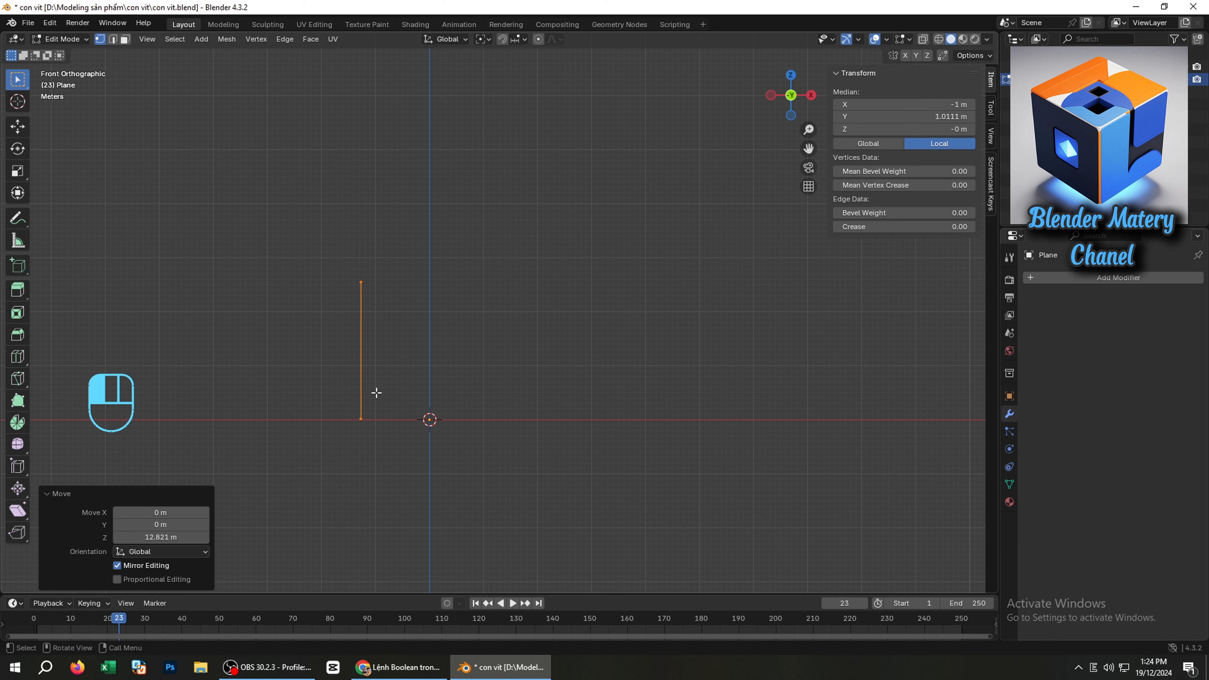
{"action": "scroll", "coordinate": [386, 392], "scroll_direction": "down", "scroll_amount": 2}
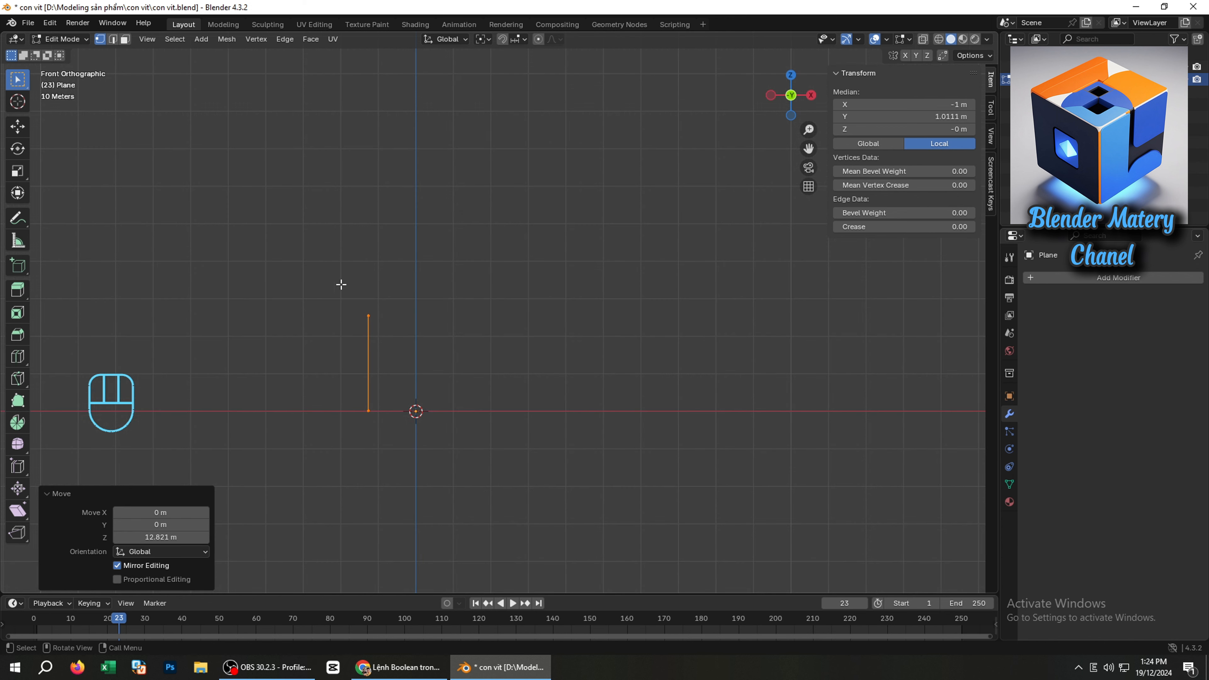
Move the edge about 5.87 m in negative X, away from the origin, and return to Object Mode
{"action": "left_click_drag", "start_coordinate": [341, 285], "coordinate": [394, 436]}
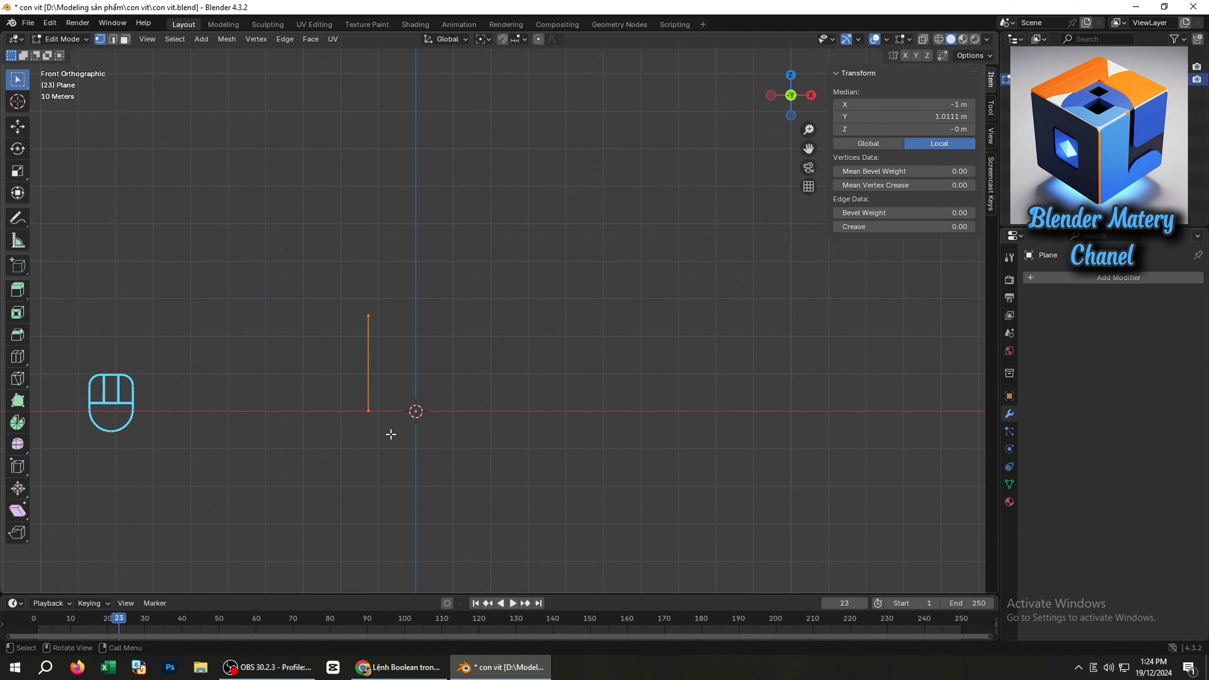
{"action": "key", "text": "g"}
{"action": "key", "text": "x"}
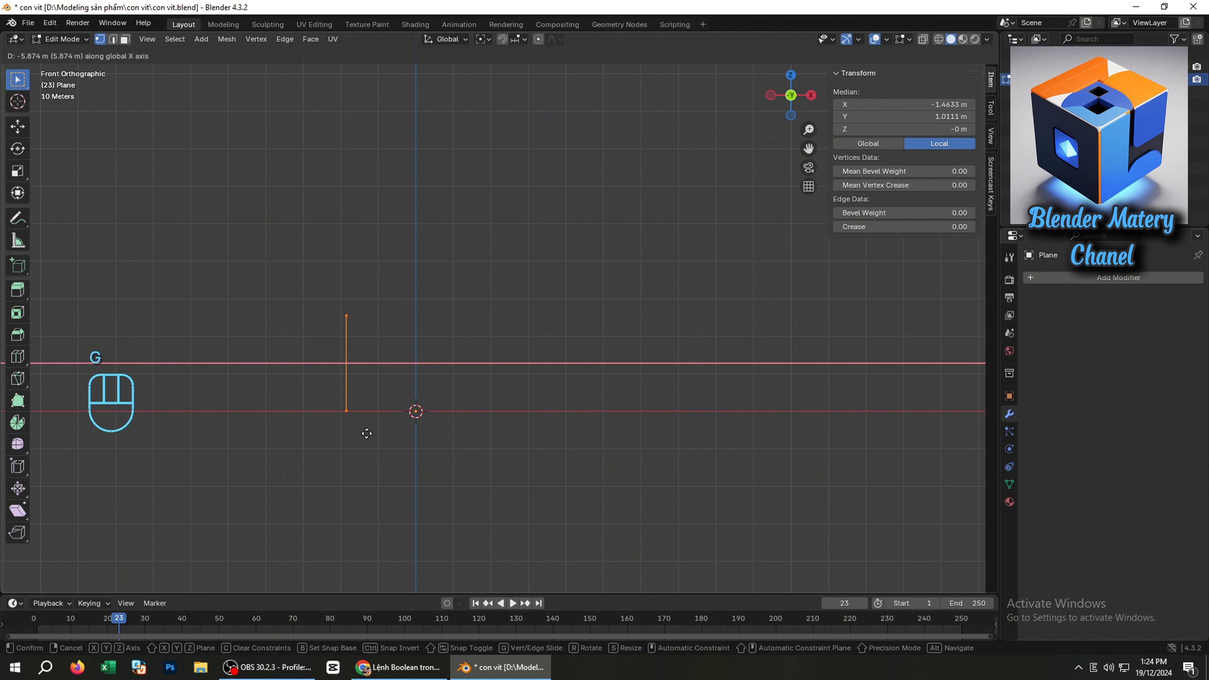
{"action": "left_click", "coordinate": [367, 433]}
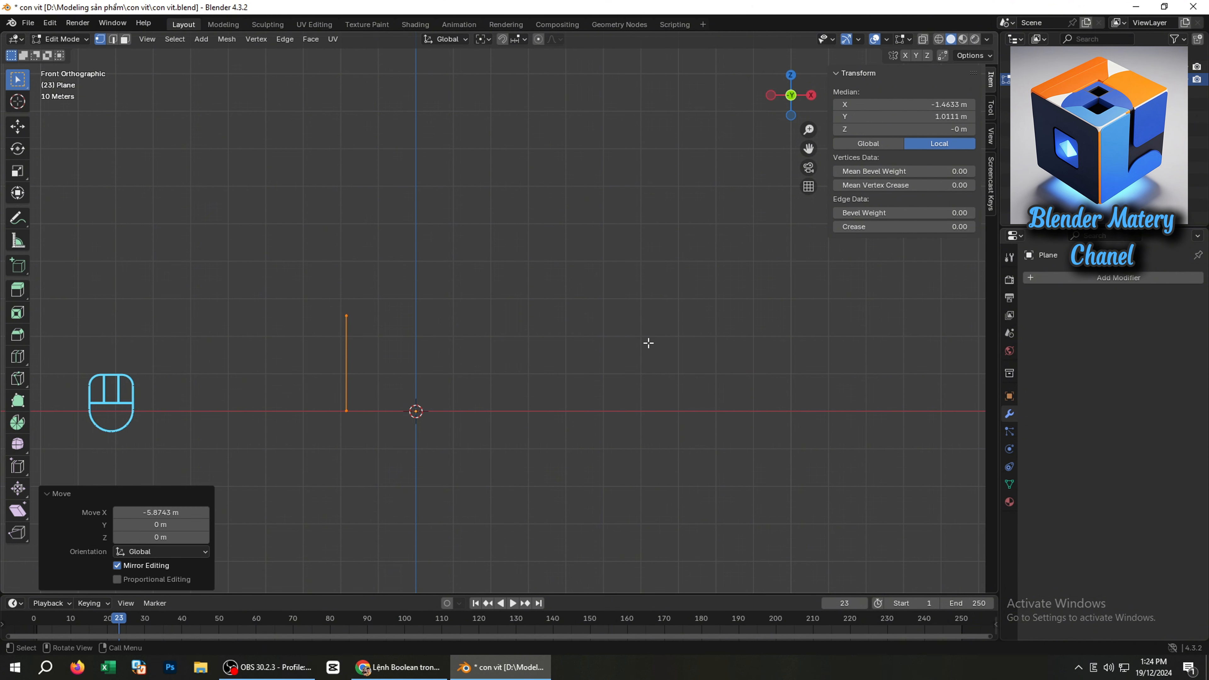
{"action": "key", "text": "Tab"}
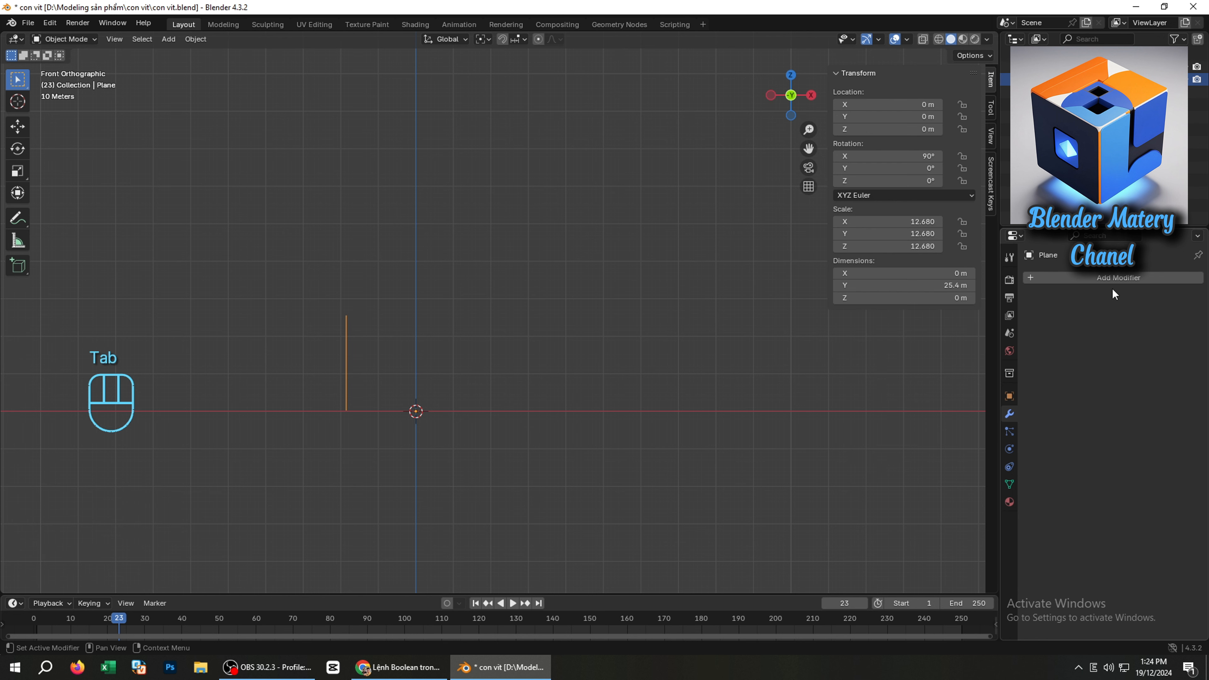
Add a Screw modifier to the edge and set its axis to Y
{"action": "left_click", "coordinate": [1103, 278]}
{"action": "mouse_move", "coordinate": [1050, 325]}
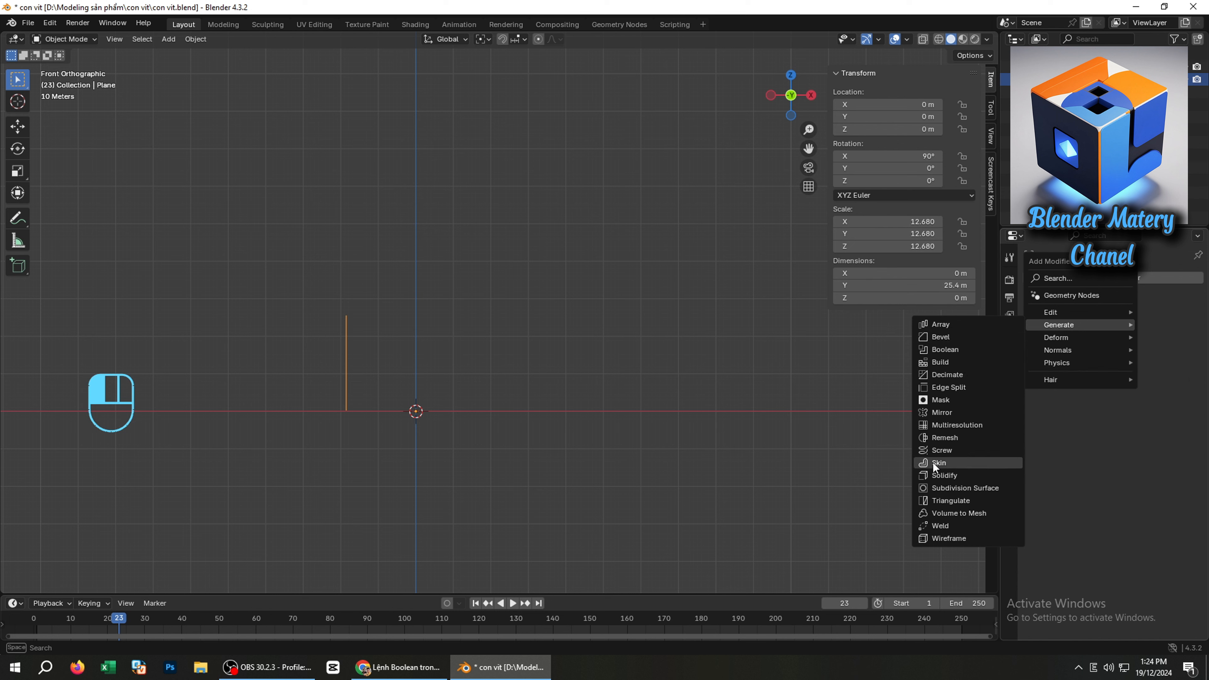
{"action": "left_click", "coordinate": [937, 450]}
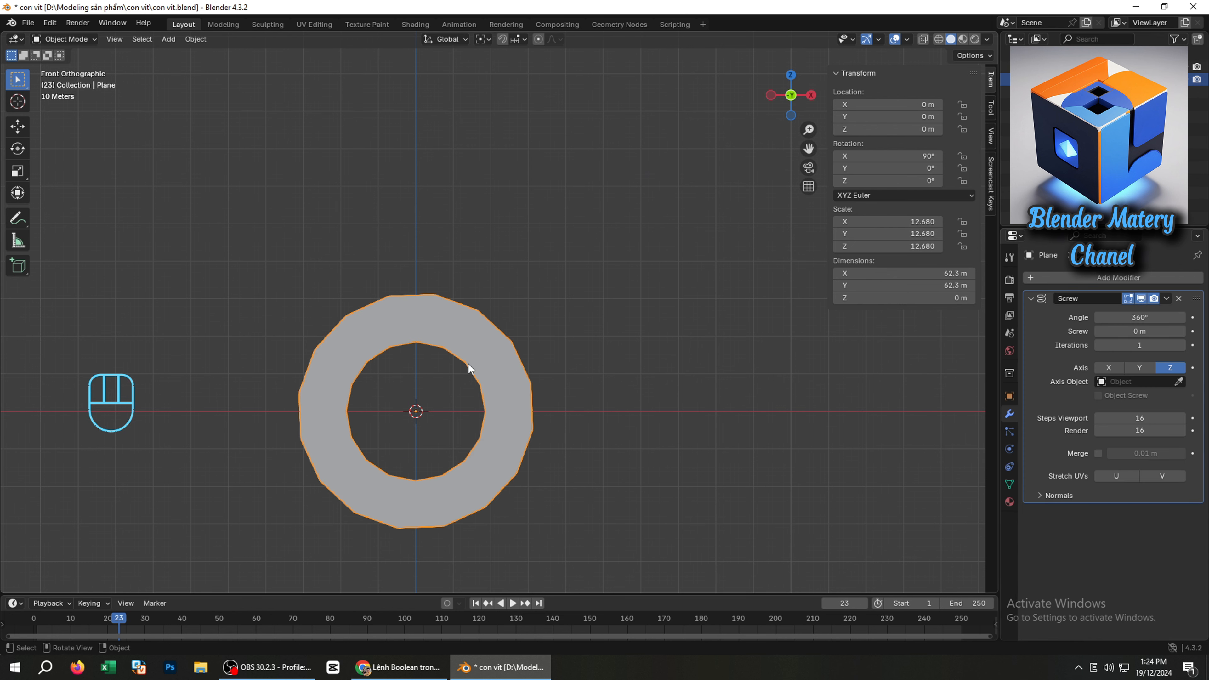
{"action": "left_click", "coordinate": [1117, 371]}
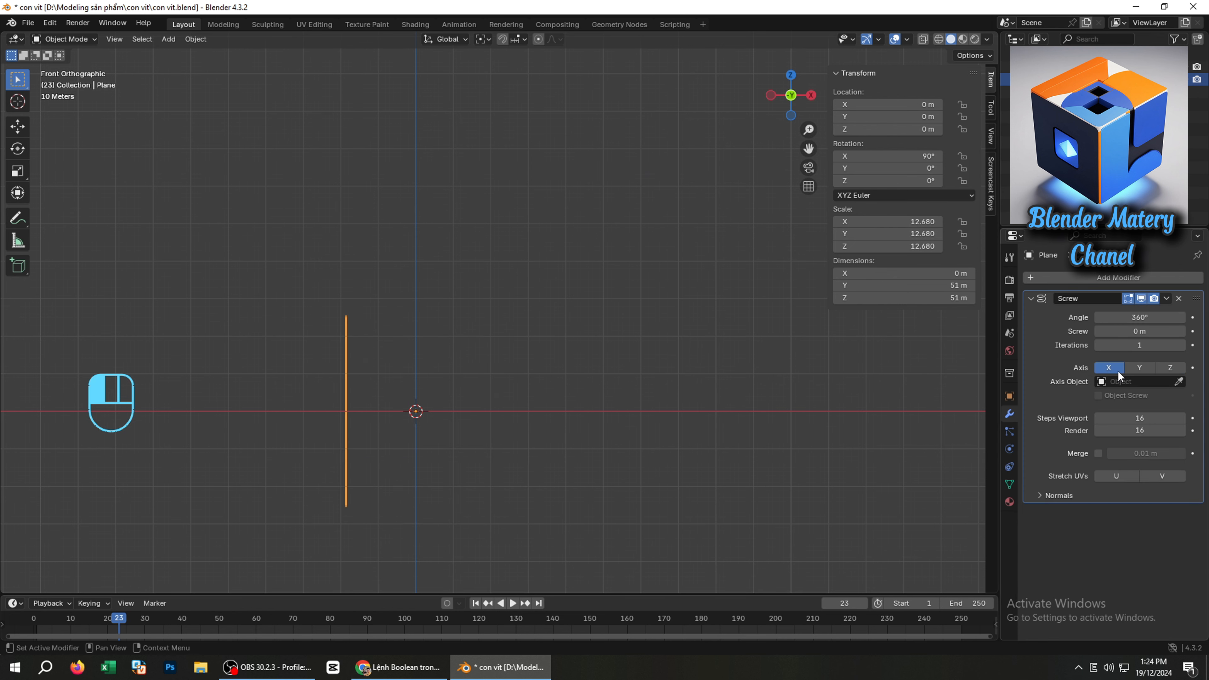
{"action": "left_click", "coordinate": [1136, 368]}
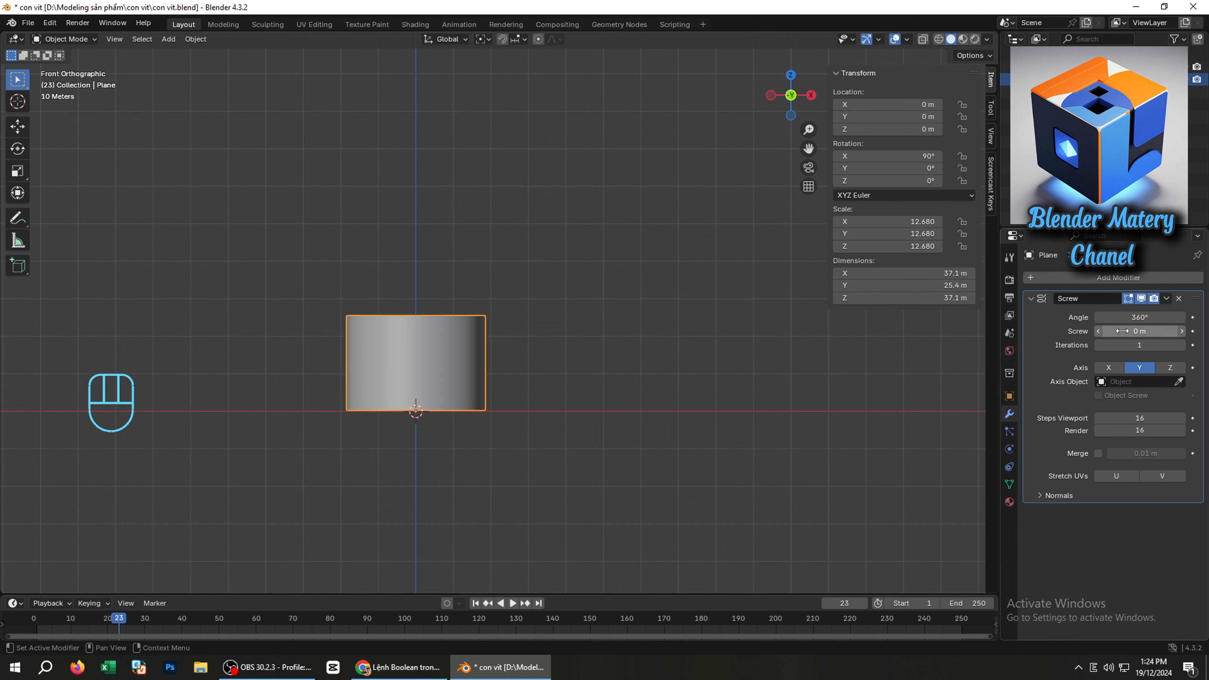
Set the modifier's Screw offset to 2 m and check closely where the surface ends overlap
{"action": "left_click_drag", "start_coordinate": [1139, 331], "coordinate": [1170, 331]}
{"action": "scroll", "coordinate": [368, 365], "scroll_direction": "up", "scroll_amount": 4}
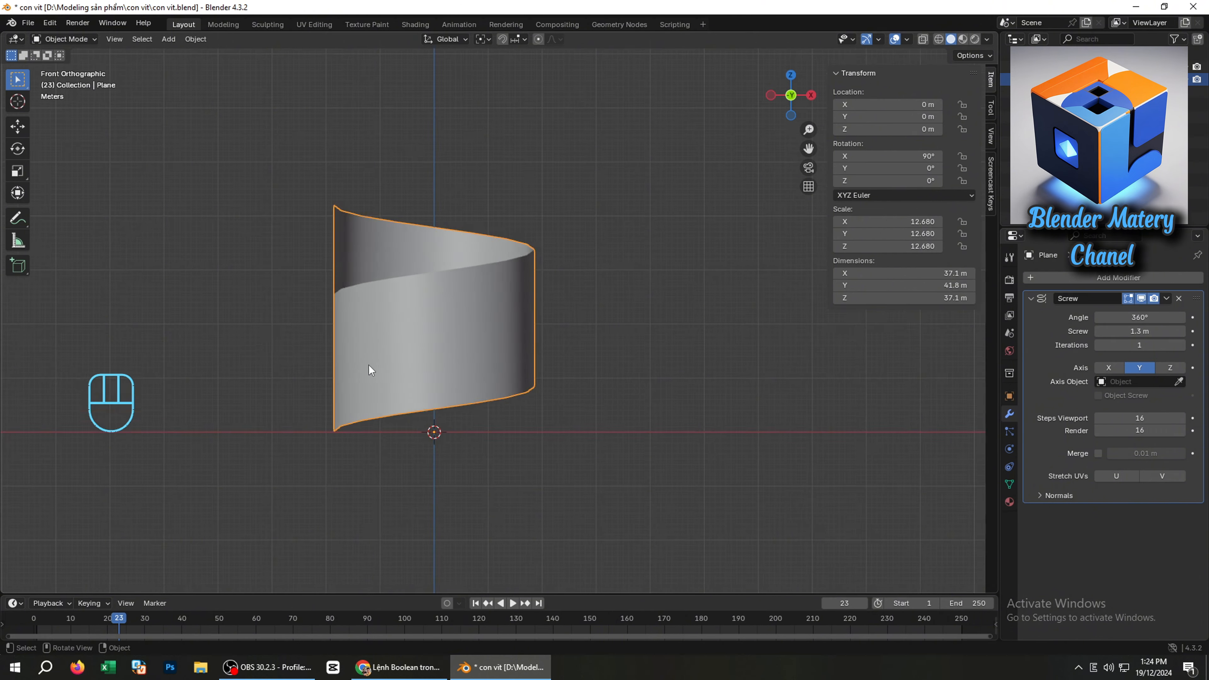
{"action": "middle_click_drag", "start_coordinate": [368, 365], "coordinate": [492, 370]}
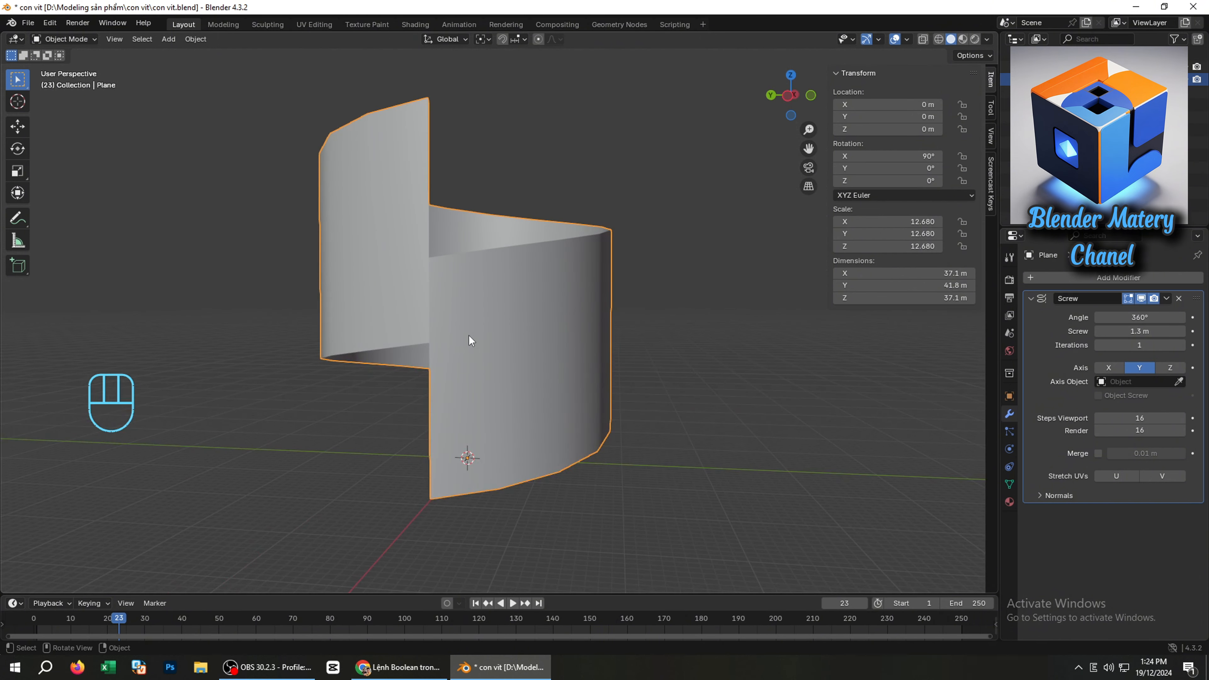
{"action": "scroll", "coordinate": [429, 304], "scroll_direction": "up", "scroll_amount": 3}
{"action": "left_click_drag", "start_coordinate": [1122, 331], "coordinate": [1139, 331]}
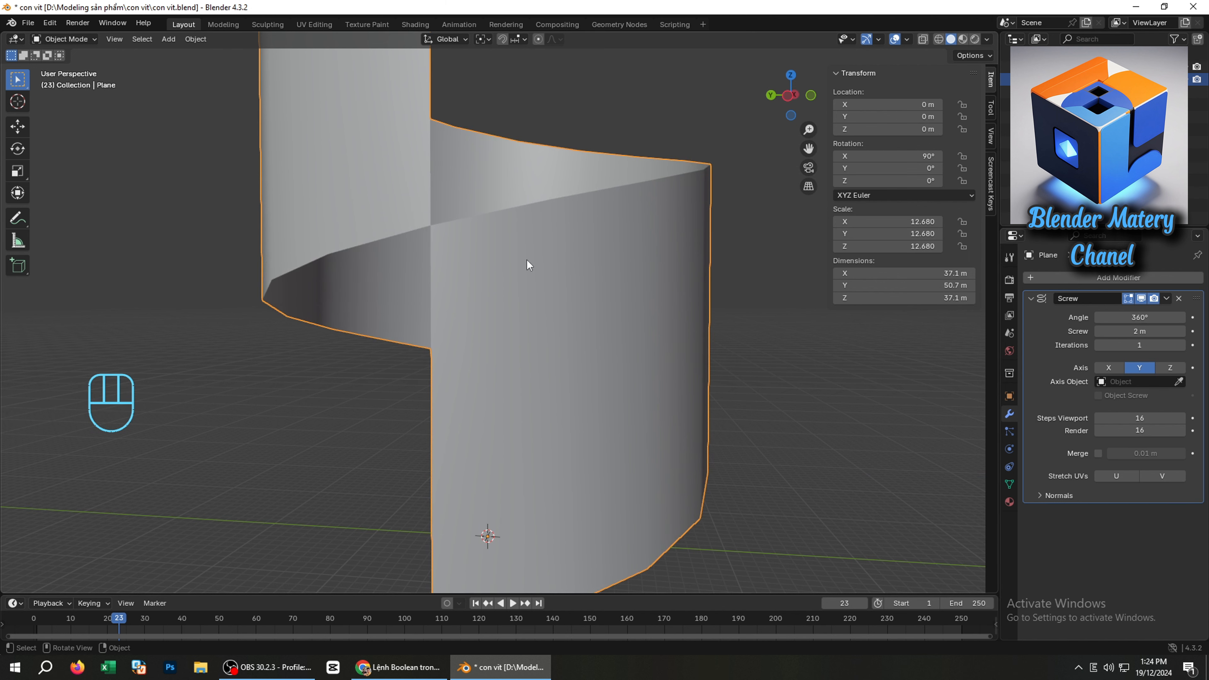
{"action": "scroll", "coordinate": [438, 244], "scroll_direction": "up", "scroll_amount": 4}
{"action": "scroll", "coordinate": [449, 221], "scroll_direction": "up", "scroll_amount": 1}
{"action": "middle_click_drag", "start_coordinate": [449, 221], "coordinate": [469, 235], "text": "shift"}
{"action": "scroll", "coordinate": [471, 232], "scroll_direction": "up", "scroll_amount": 1}
{"action": "middle_click_drag", "start_coordinate": [385, 229], "coordinate": [405, 235], "text": "shift"}
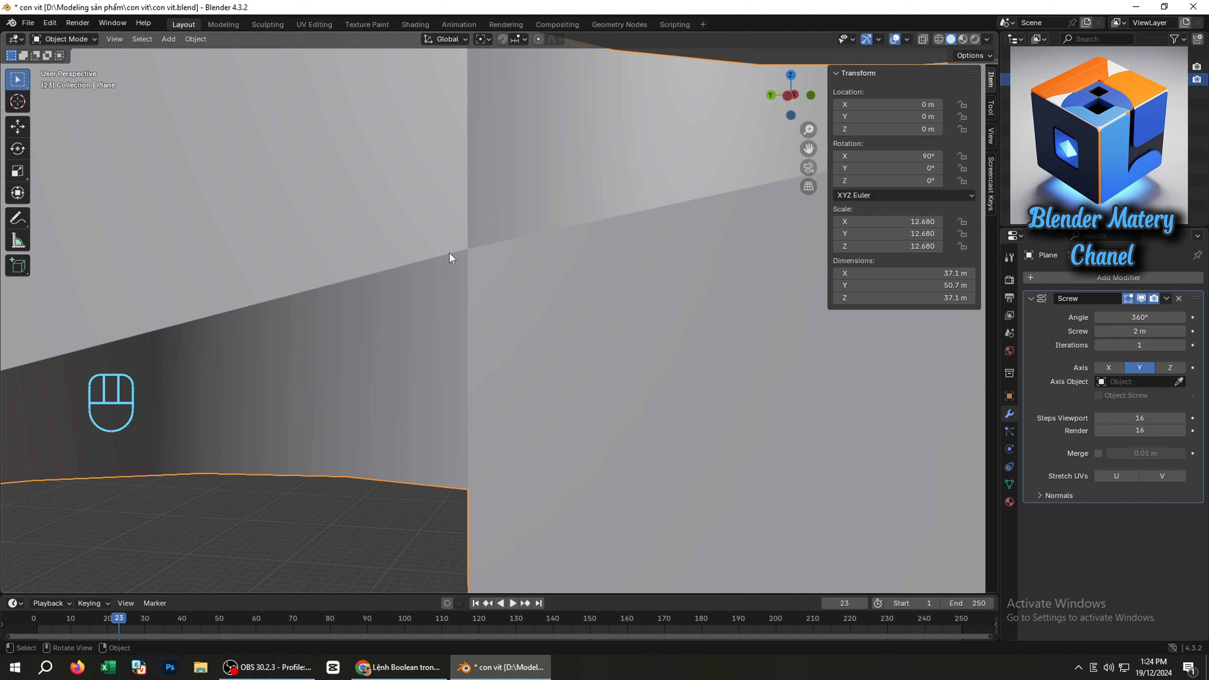
Enter Edit Mode and set the Screw modifier's Iterations to 12
{"action": "key", "text": "Tab"}
{"action": "scroll", "coordinate": [471, 254], "scroll_direction": "down", "scroll_amount": 5}
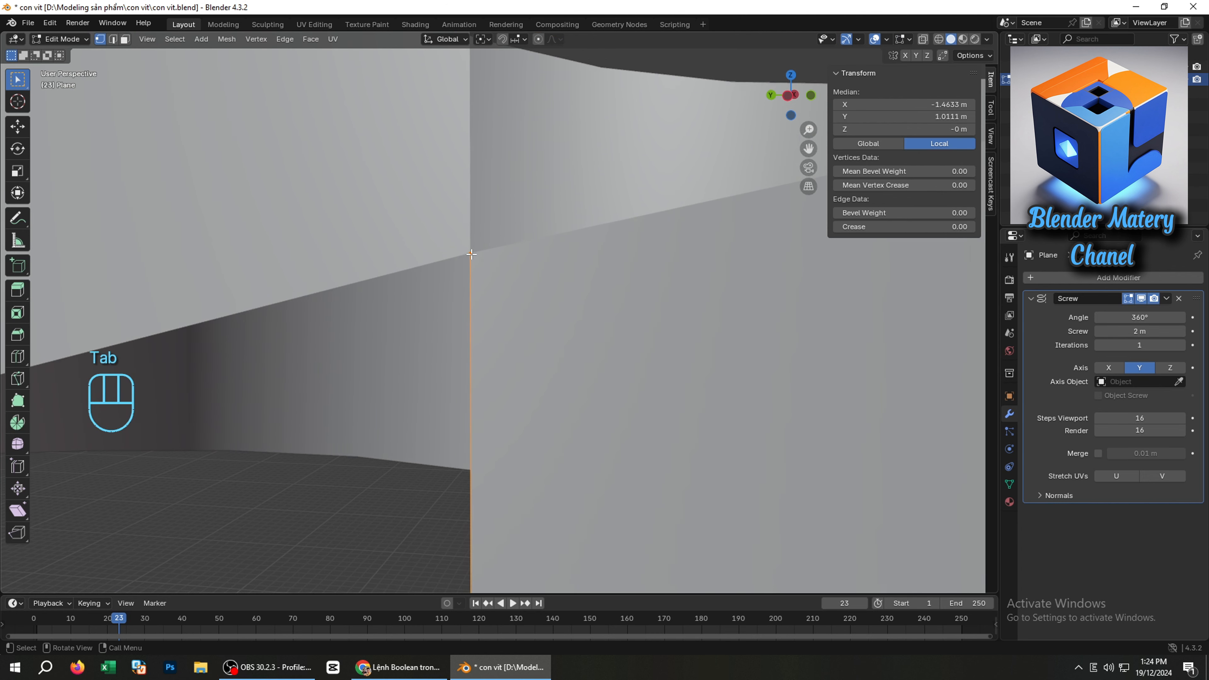
{"action": "scroll", "coordinate": [471, 254], "scroll_direction": "down", "scroll_amount": 4}
{"action": "middle_click_drag", "start_coordinate": [471, 254], "coordinate": [416, 253]}
{"action": "scroll", "coordinate": [426, 252], "scroll_direction": "down", "scroll_amount": 5}
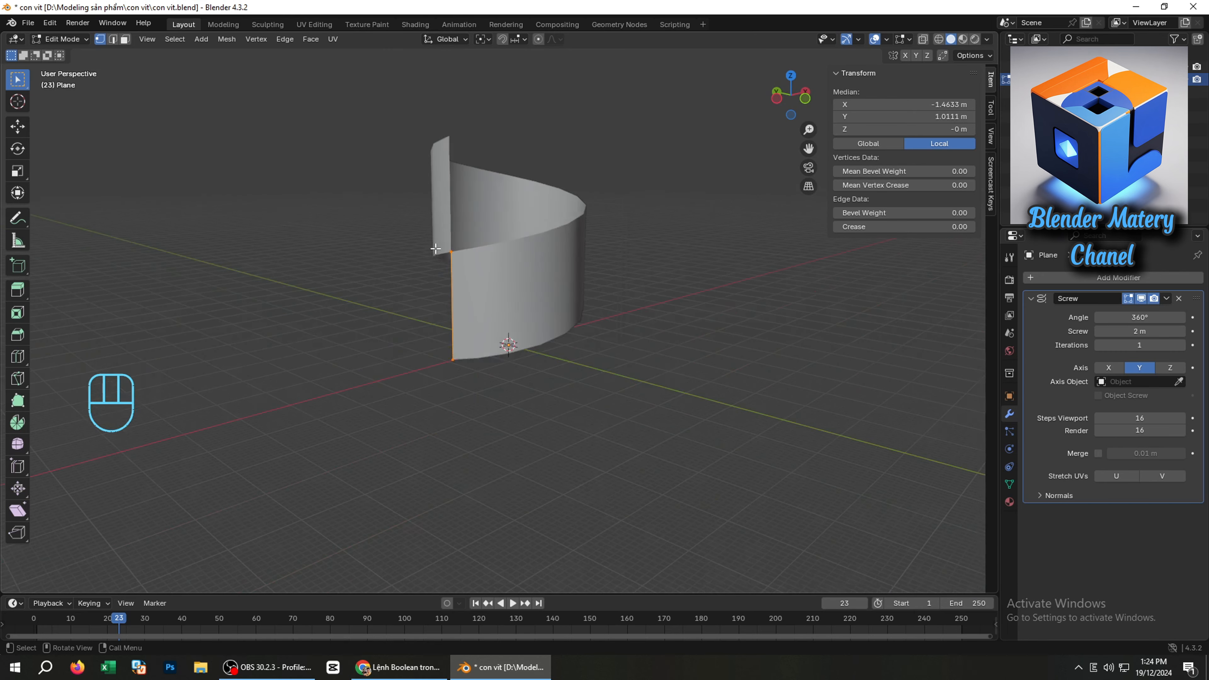
{"action": "left_click", "coordinate": [1131, 346]}
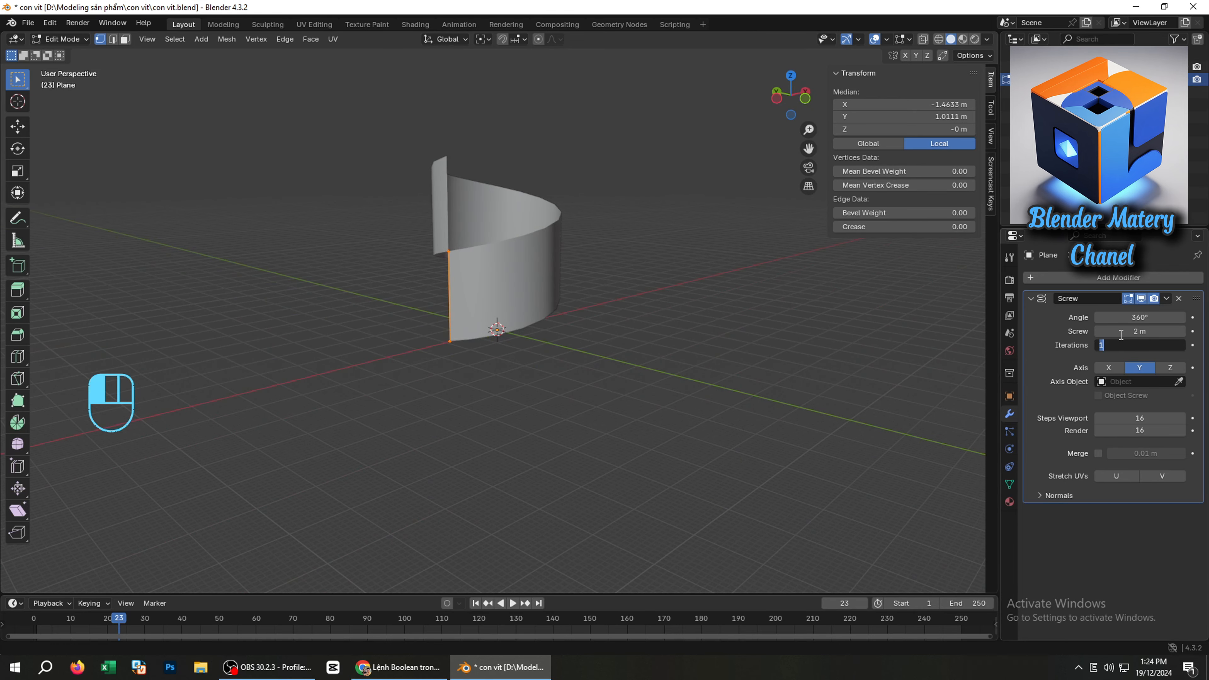
{"action": "type", "text": "12"}
{"action": "key", "text": "Return"}
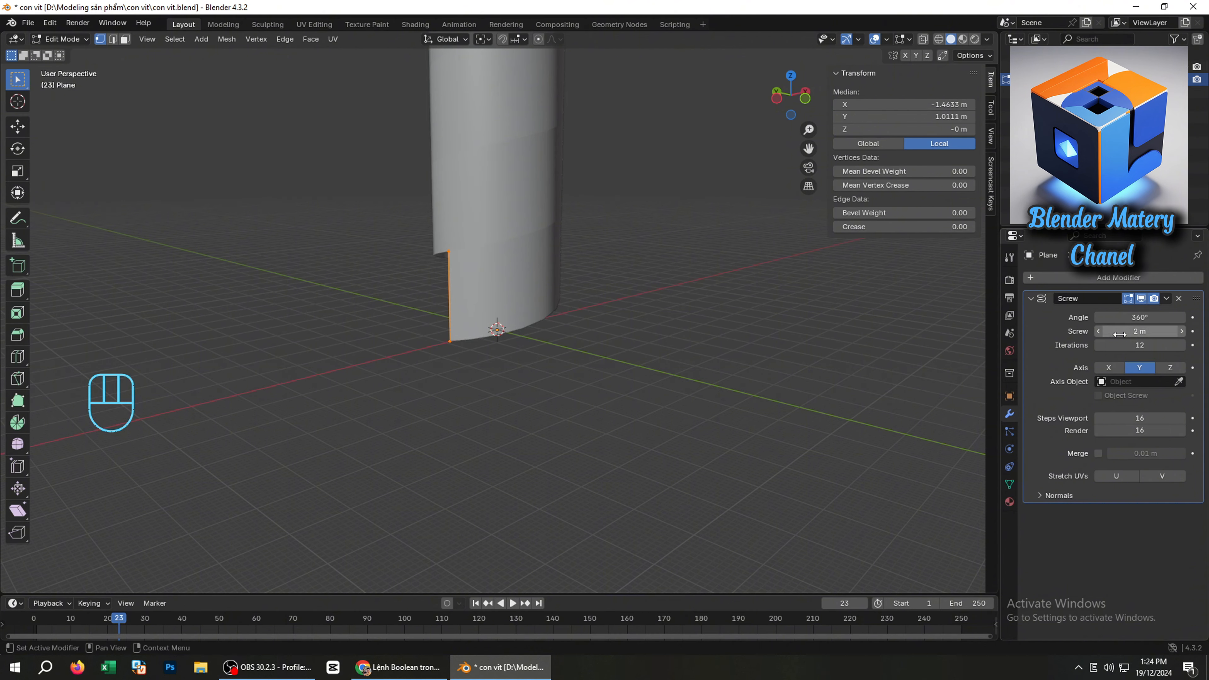
{"action": "scroll", "coordinate": [535, 282], "scroll_direction": "down", "scroll_amount": 4}
{"action": "middle_click_drag", "start_coordinate": [534, 281], "coordinate": [477, 360]}
{"action": "scroll", "coordinate": [517, 284], "scroll_direction": "up", "scroll_amount": 4}
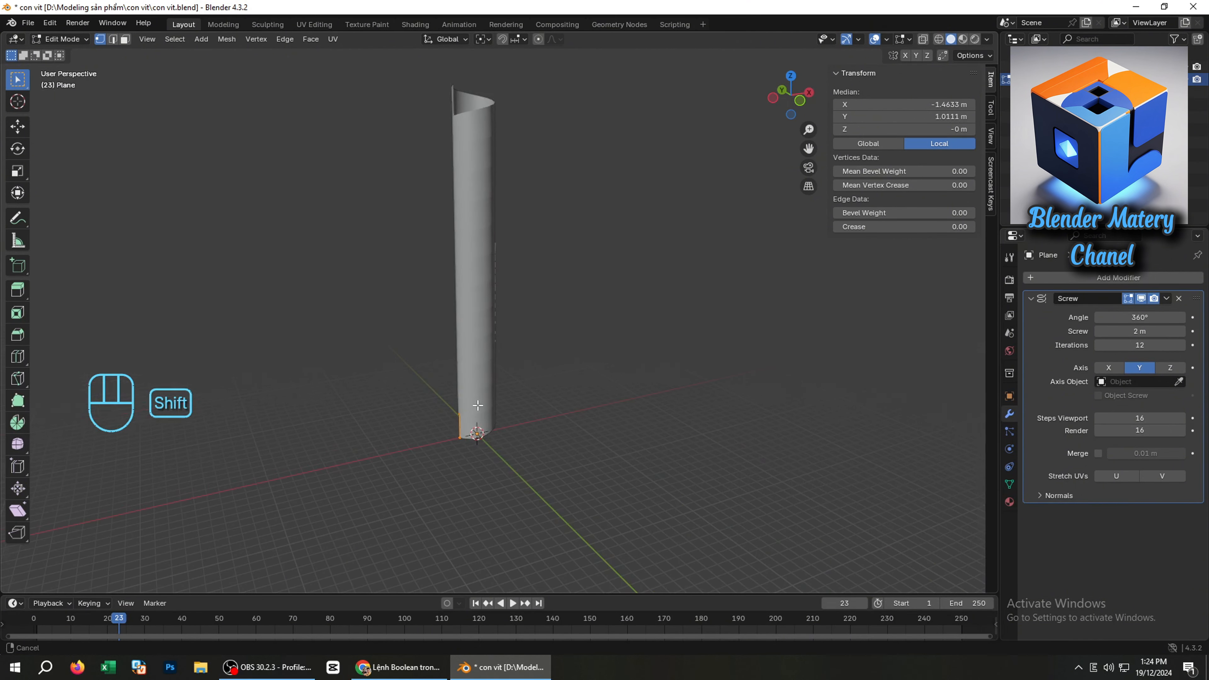
In front view, subdivide the profile edge twice with one cut each, producing four equal segments
{"action": "key", "text": "grave"}
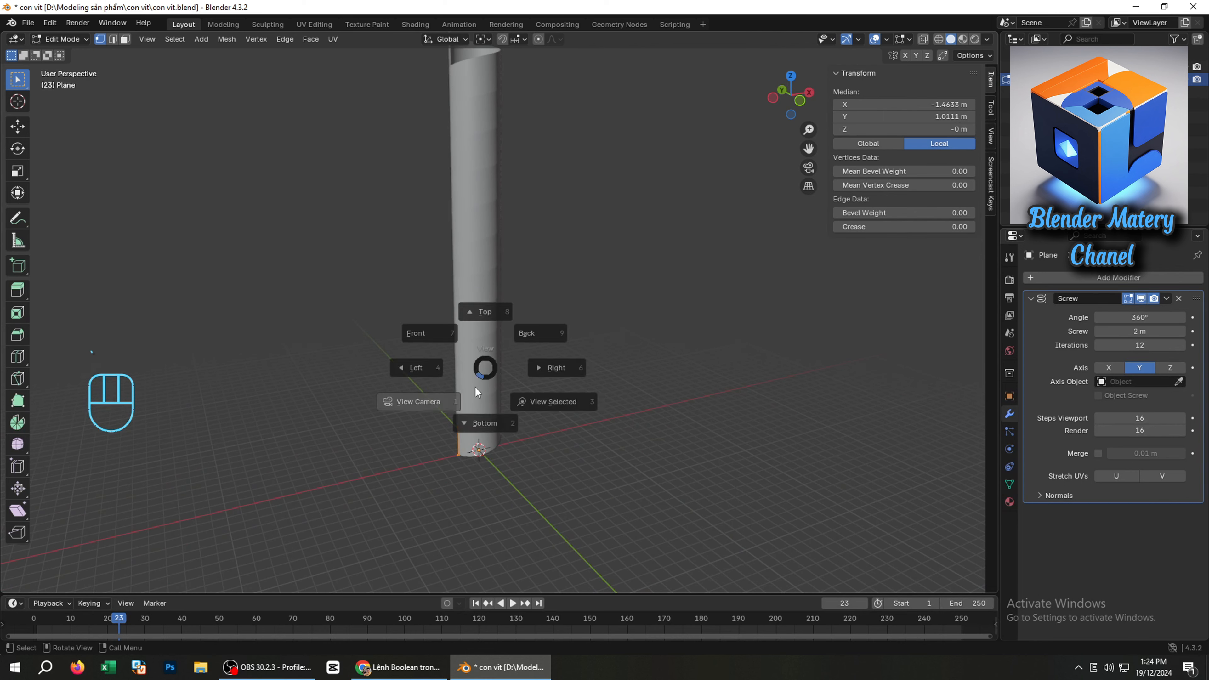
{"action": "key", "text": "grave"}
{"action": "key", "text": "grave"}
{"action": "left_click", "coordinate": [318, 315]}
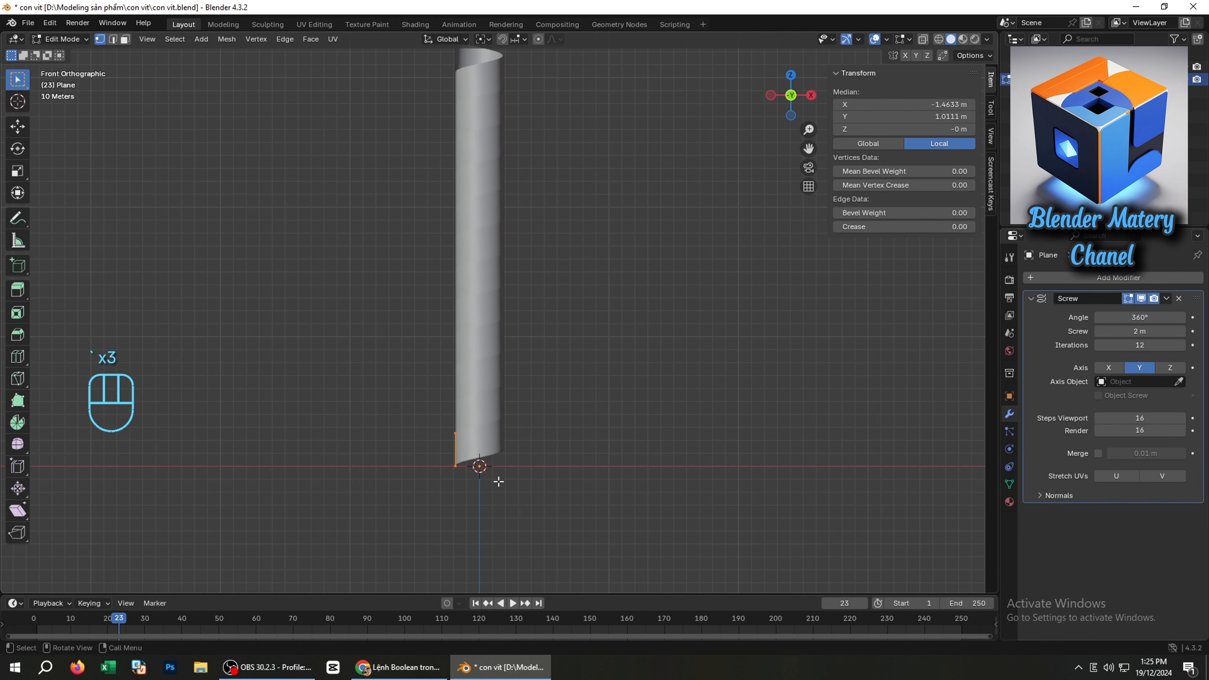
{"action": "scroll", "coordinate": [499, 482], "scroll_direction": "up", "scroll_amount": 5}
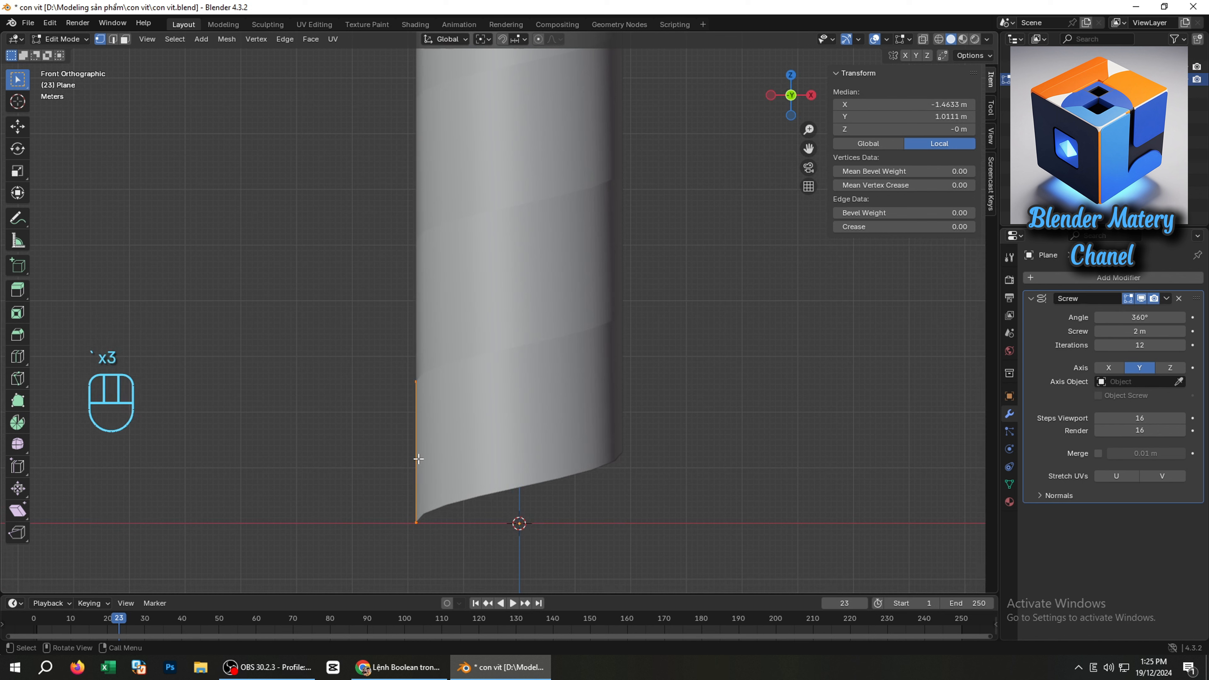
{"action": "right_click", "coordinate": [417, 459]}
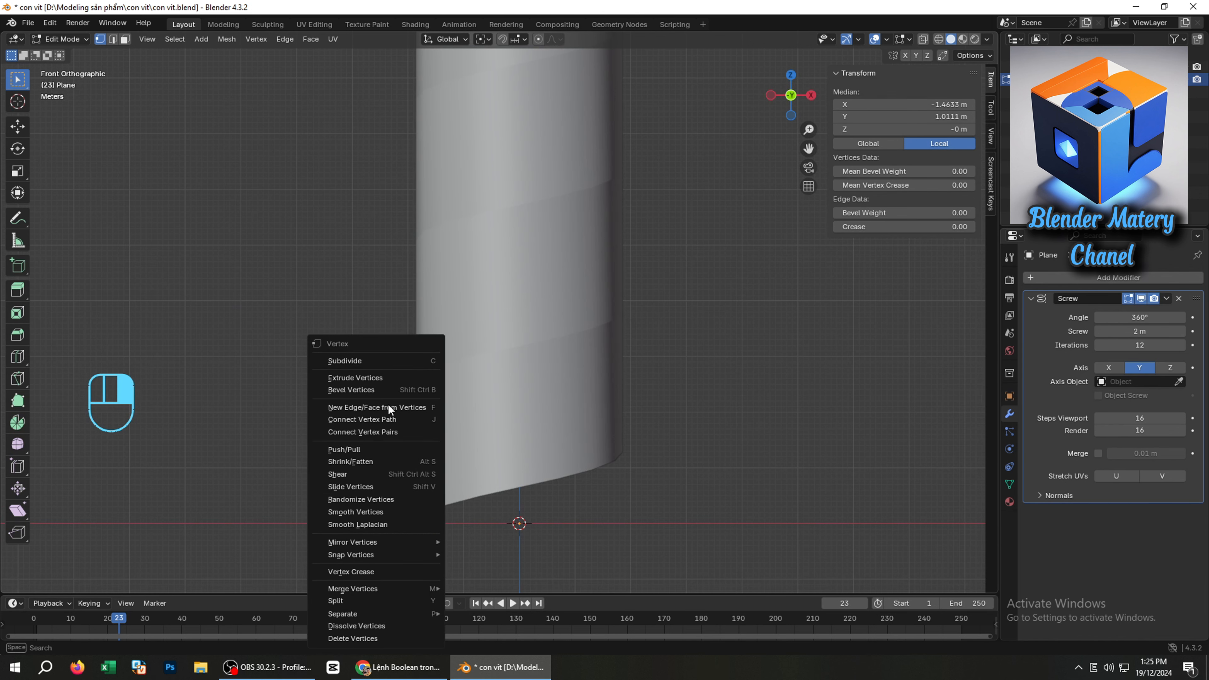
{"action": "left_click", "coordinate": [392, 360]}
{"action": "scroll", "coordinate": [419, 438], "scroll_direction": "up", "scroll_amount": 1}
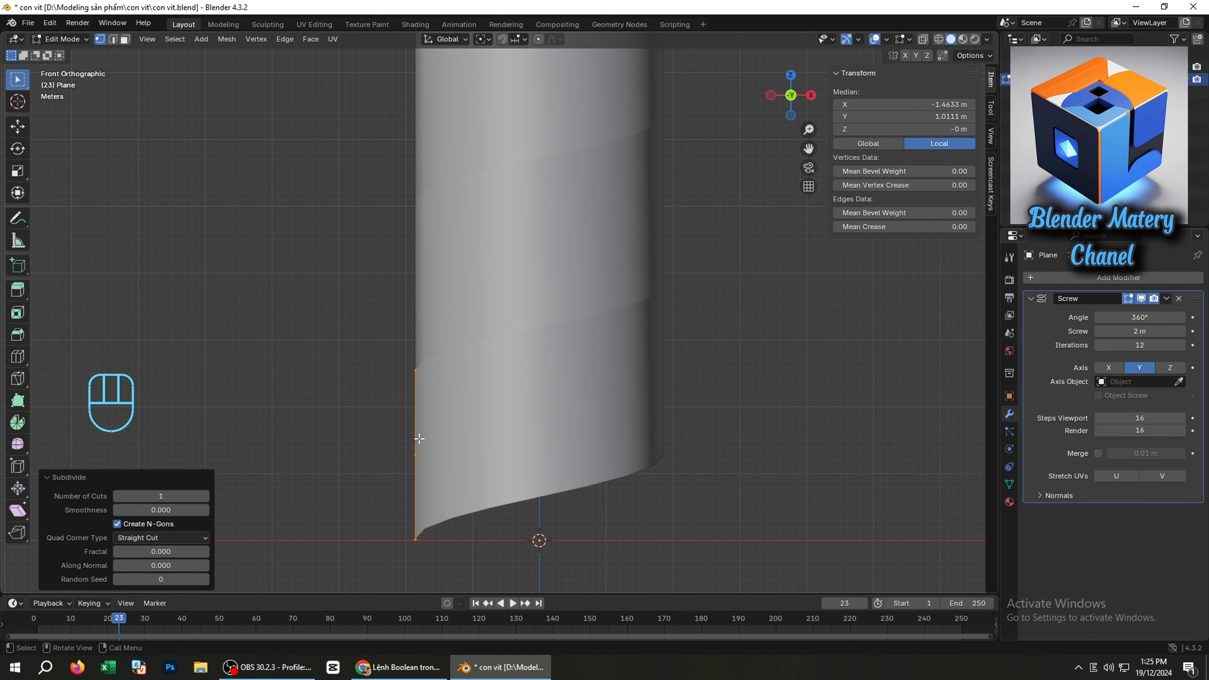
{"action": "key", "text": "c"}
{"action": "scroll", "coordinate": [413, 439], "scroll_direction": "up", "scroll_amount": 2}
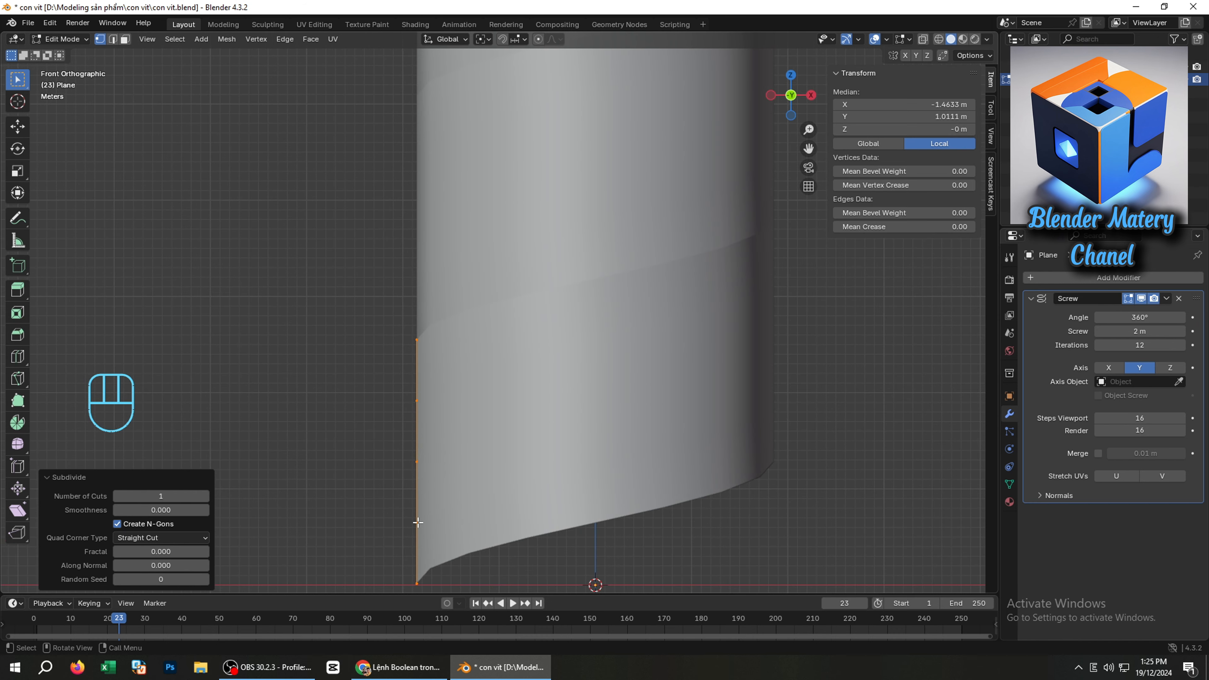
Move the profile edge's middle vertex outward along the X axis by about -10.2 m to form the thread crest
{"action": "left_click", "coordinate": [419, 468]}
{"action": "key", "text": "g"}
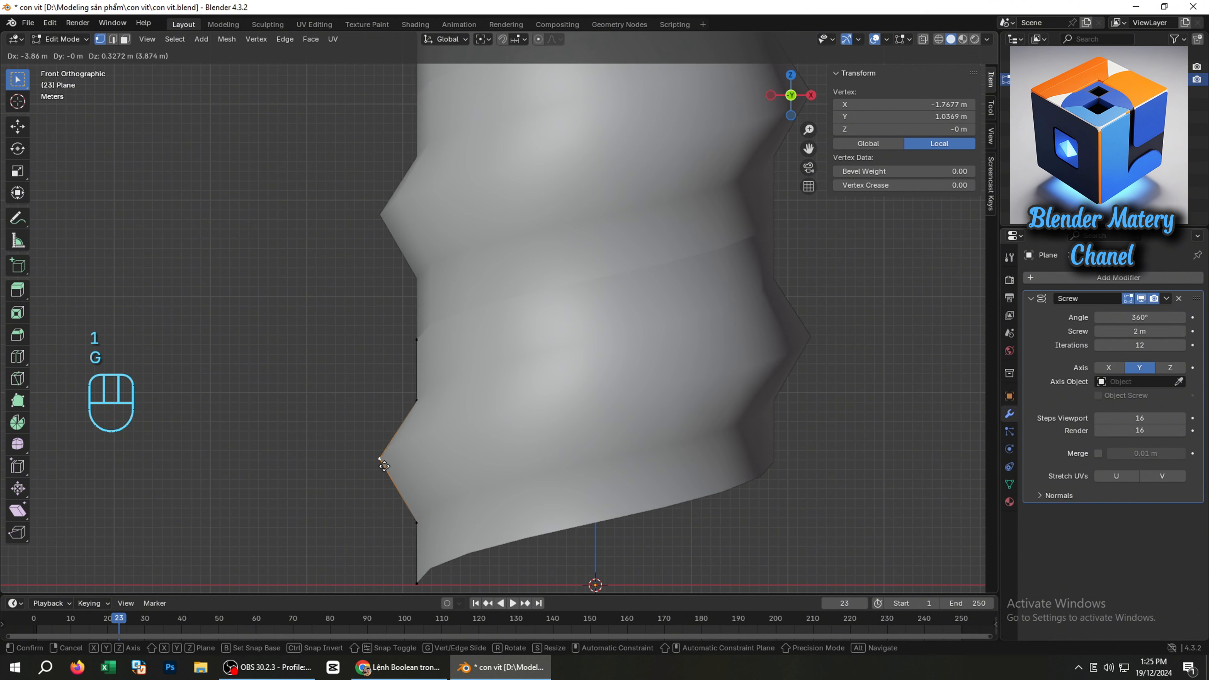
{"action": "key", "text": "x"}
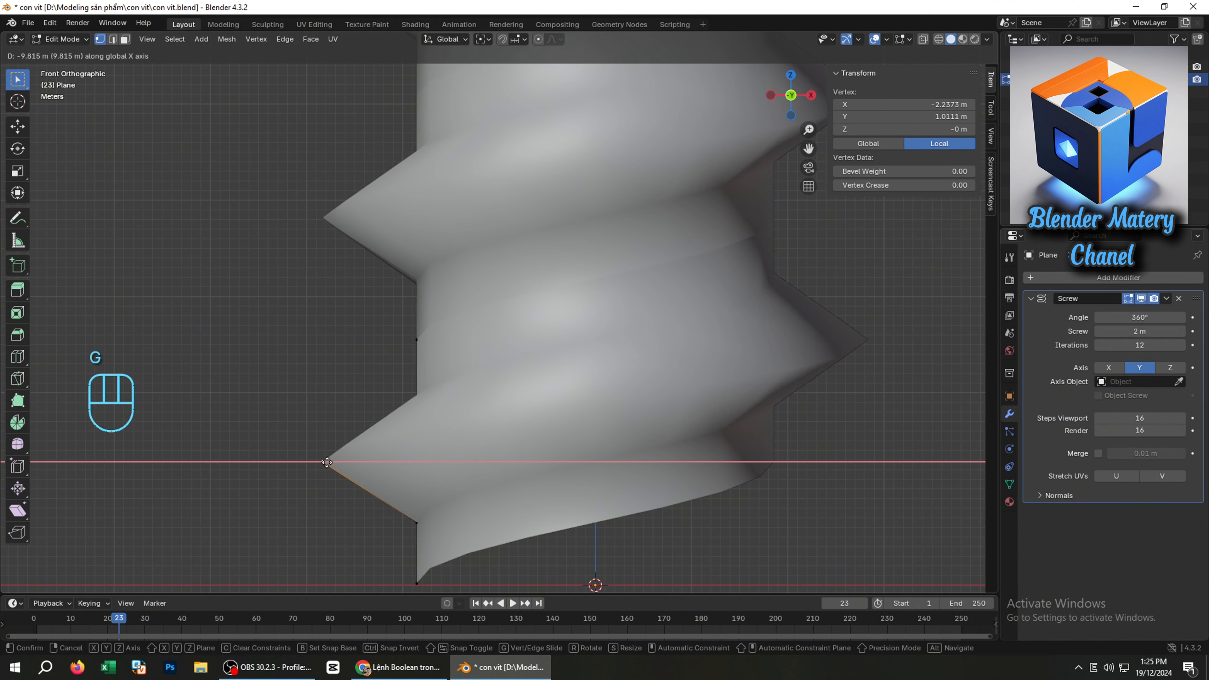
{"action": "left_click", "coordinate": [318, 461]}
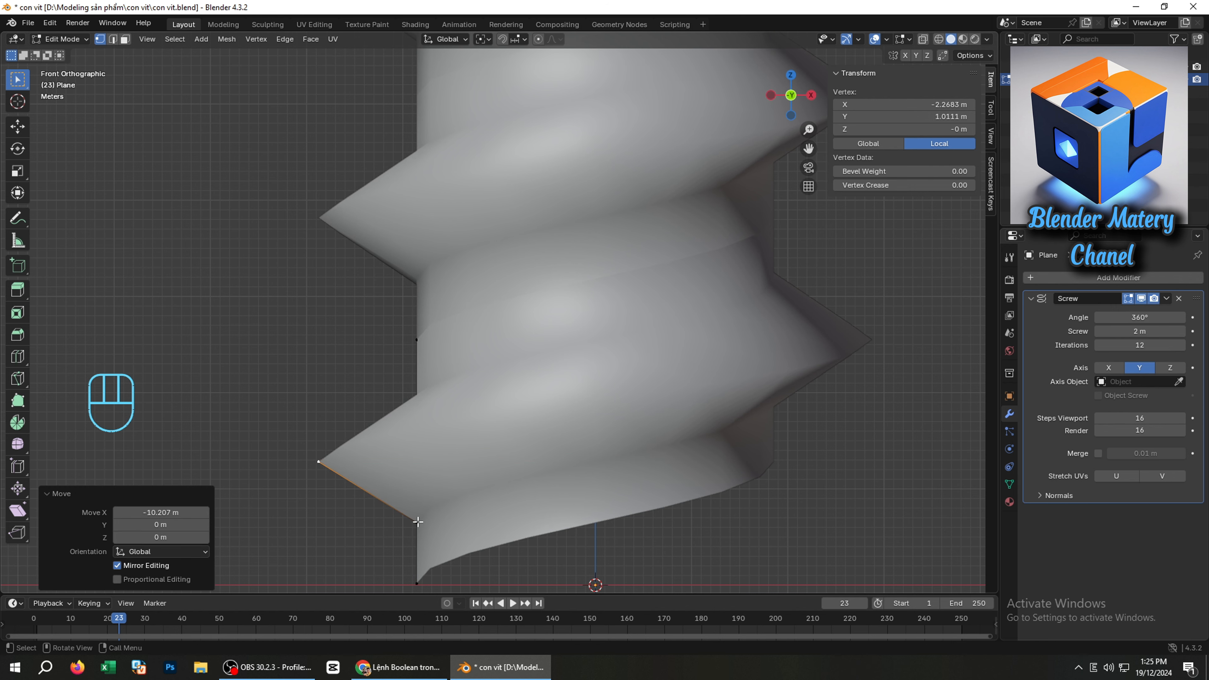
Apply the Screw modifier in Object Mode and return to Edit Mode on the resulting mesh
{"action": "scroll", "coordinate": [437, 490], "scroll_direction": "down", "scroll_amount": 2}
{"action": "middle_click_drag", "start_coordinate": [419, 526], "coordinate": [572, 509]}
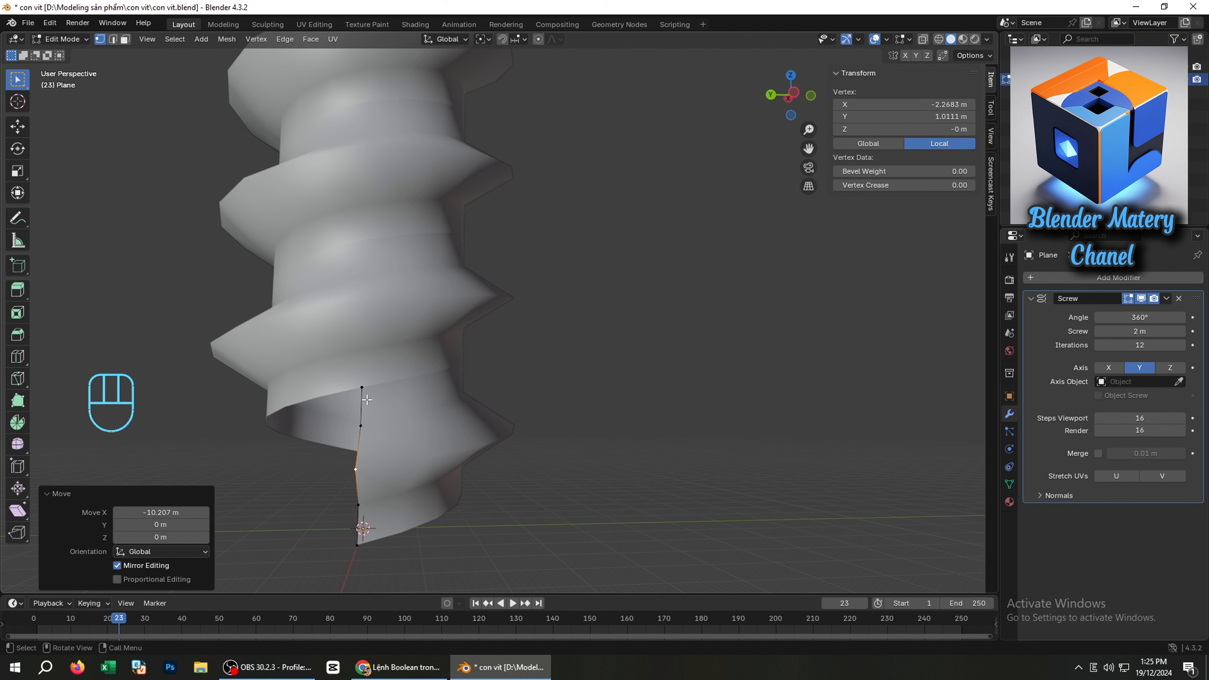
{"action": "scroll", "coordinate": [359, 393], "scroll_direction": "up", "scroll_amount": 5}
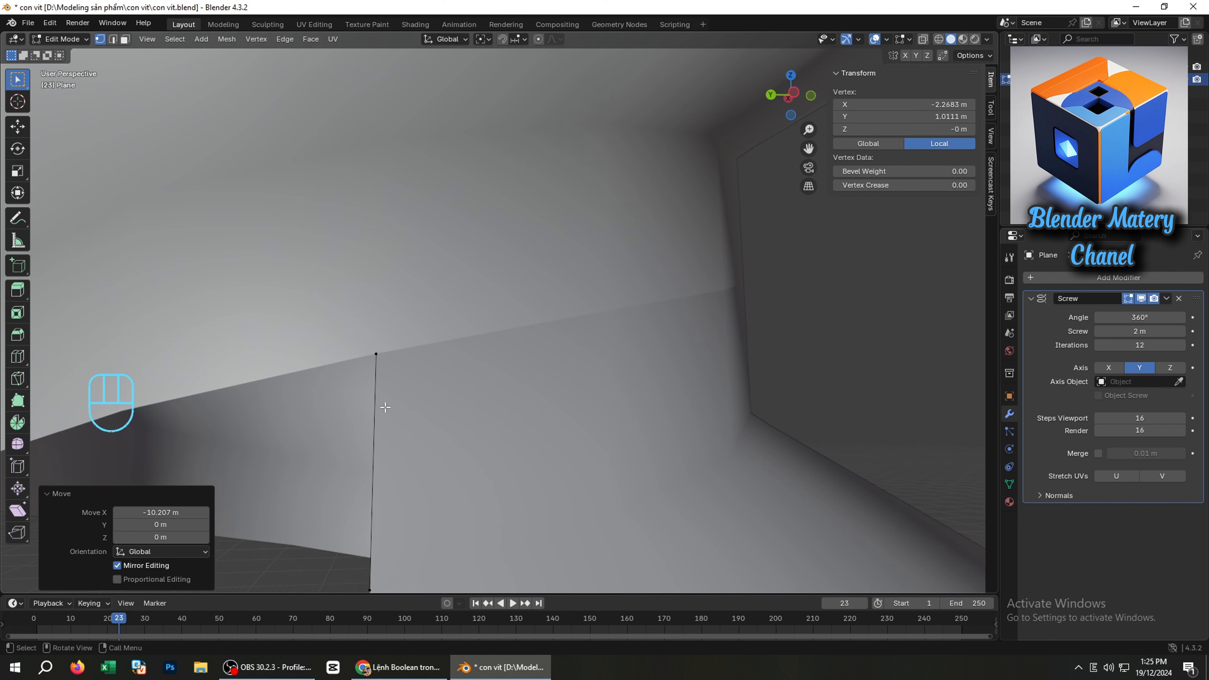
{"action": "scroll", "coordinate": [391, 365], "scroll_direction": "up", "scroll_amount": 2}
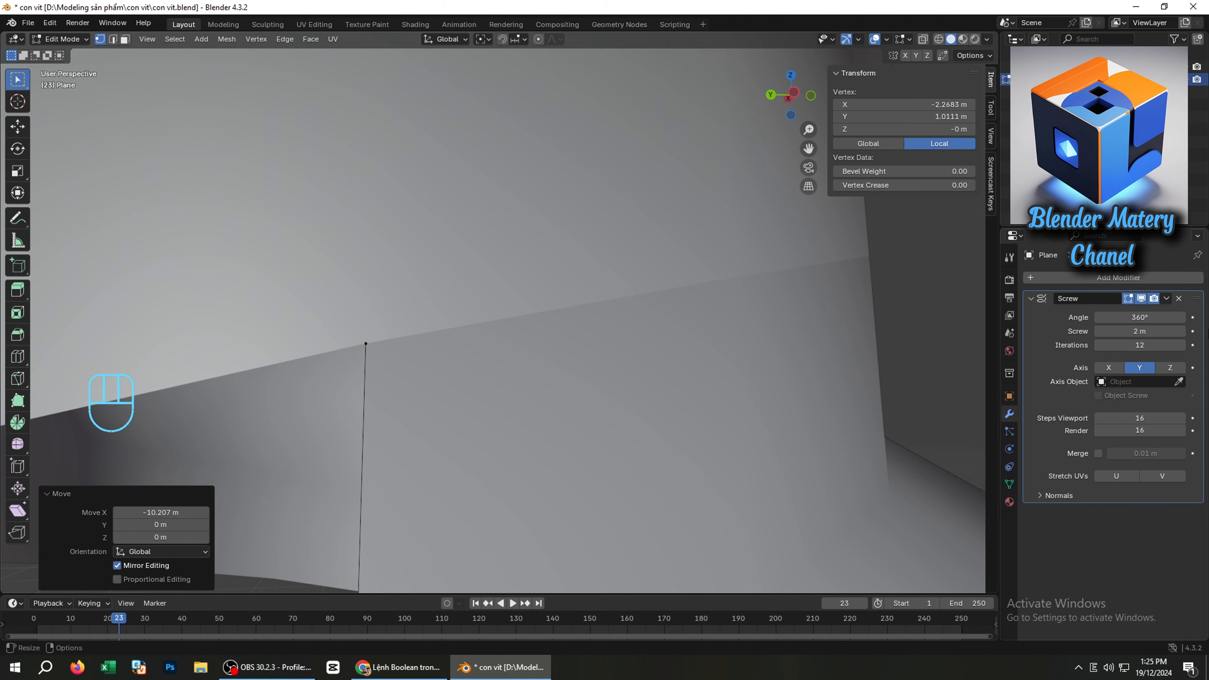
{"action": "left_click", "coordinate": [1165, 298]}
{"action": "left_click", "coordinate": [1165, 300]}
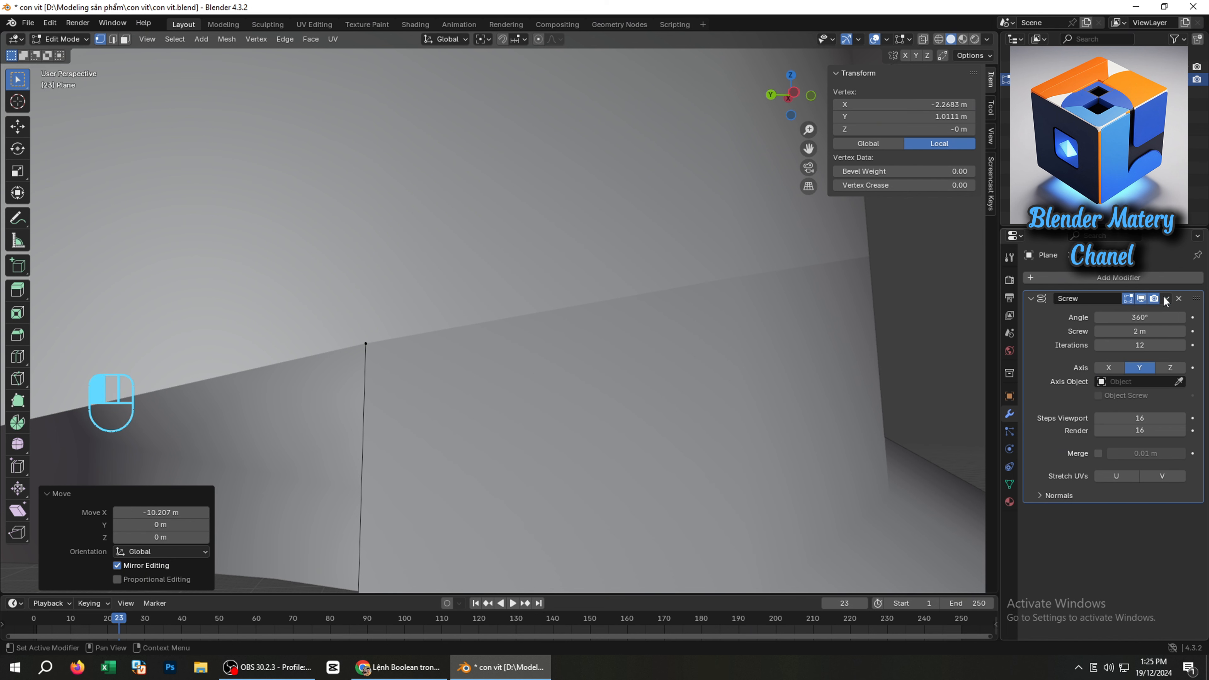
{"action": "key", "text": "Tab"}
{"action": "key", "text": "Tab"}
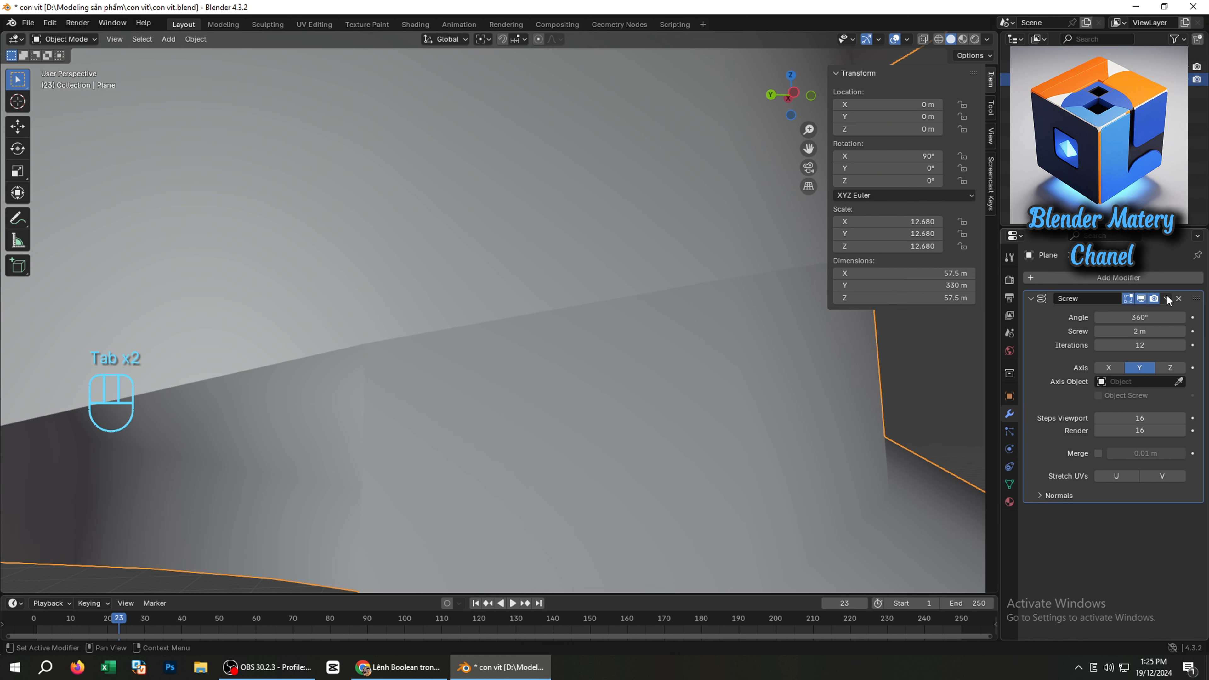
{"action": "left_click", "coordinate": [1166, 299]}
{"action": "left_click", "coordinate": [1142, 311]}
{"action": "key", "text": "Tab"}
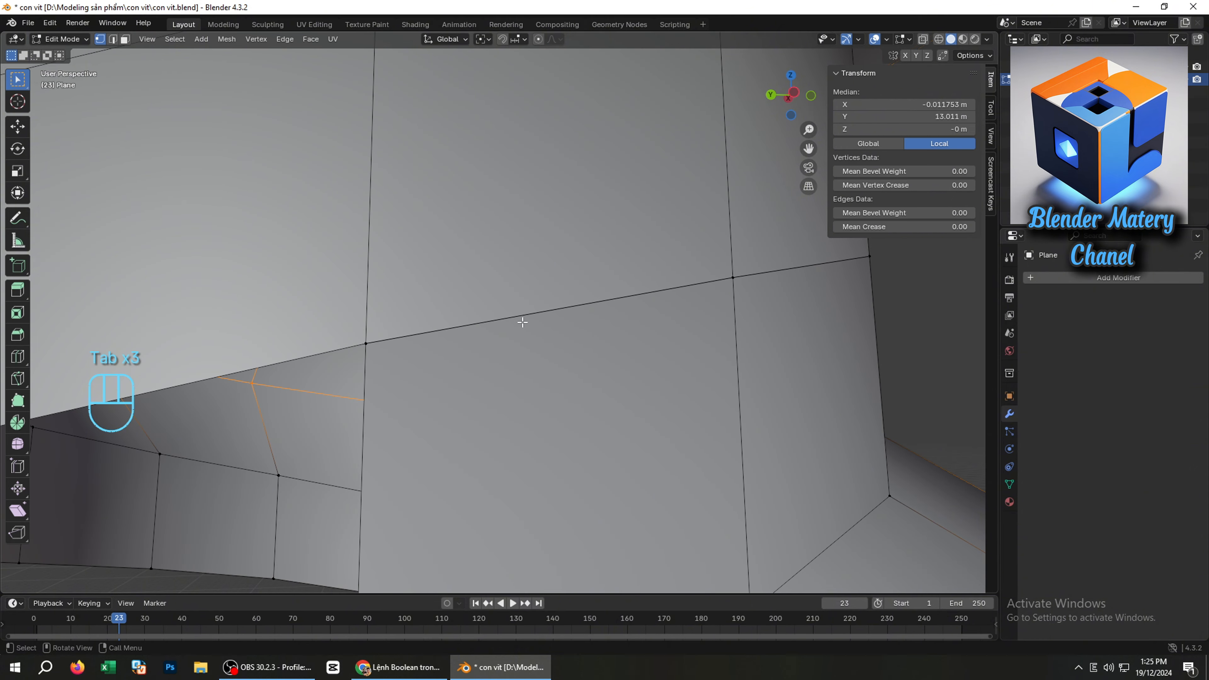
Select the seam vertex at the open thread end, add a Weld modifier and set its Distance to 0.01 m
{"action": "scroll", "coordinate": [493, 364], "scroll_direction": "down", "scroll_amount": 3}
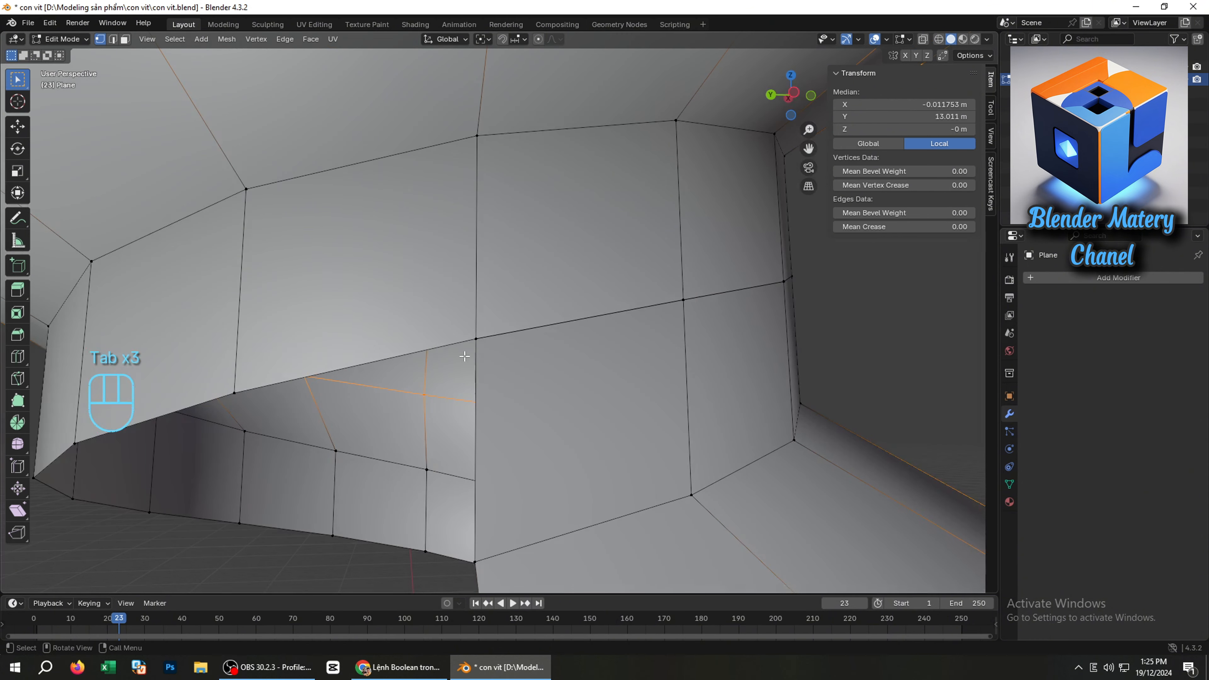
{"action": "left_click", "coordinate": [469, 332]}
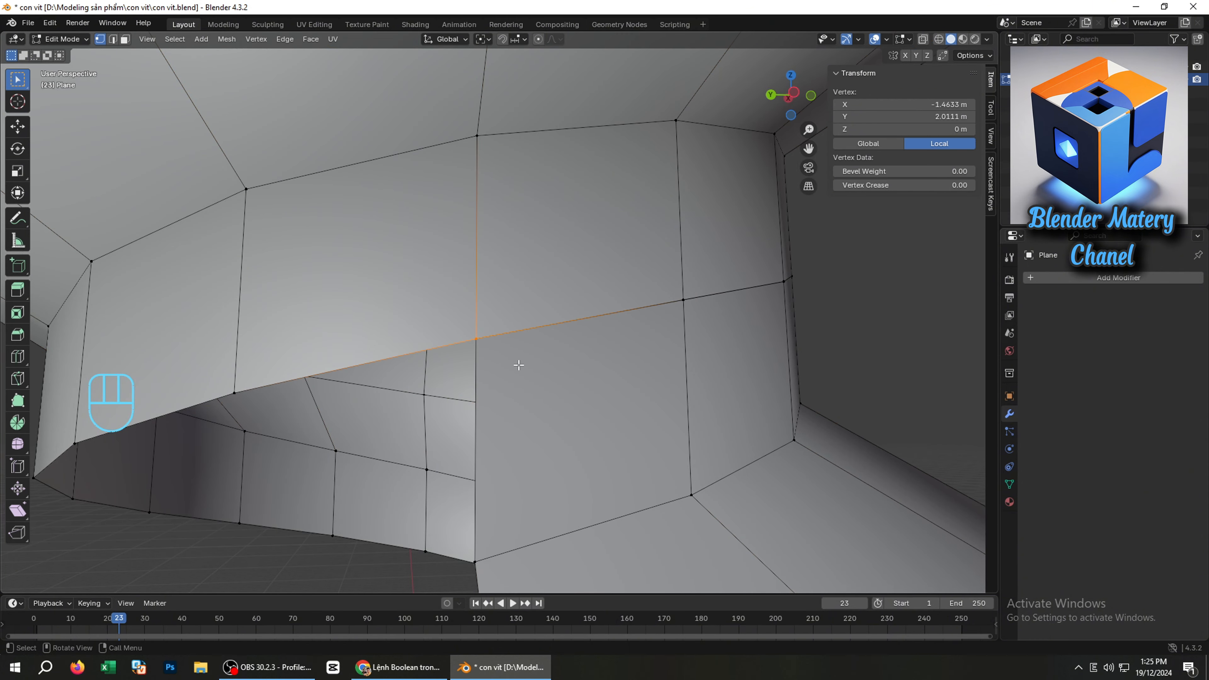
{"action": "left_click", "coordinate": [1066, 278]}
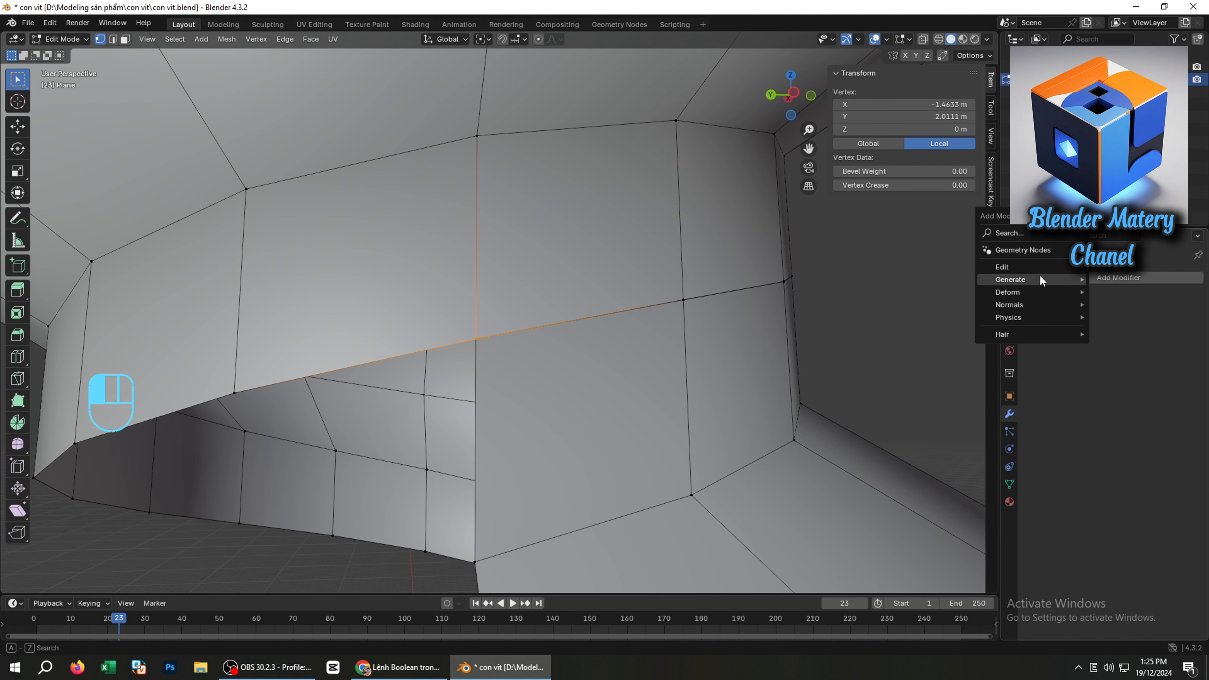
{"action": "left_click", "coordinate": [1025, 235]}
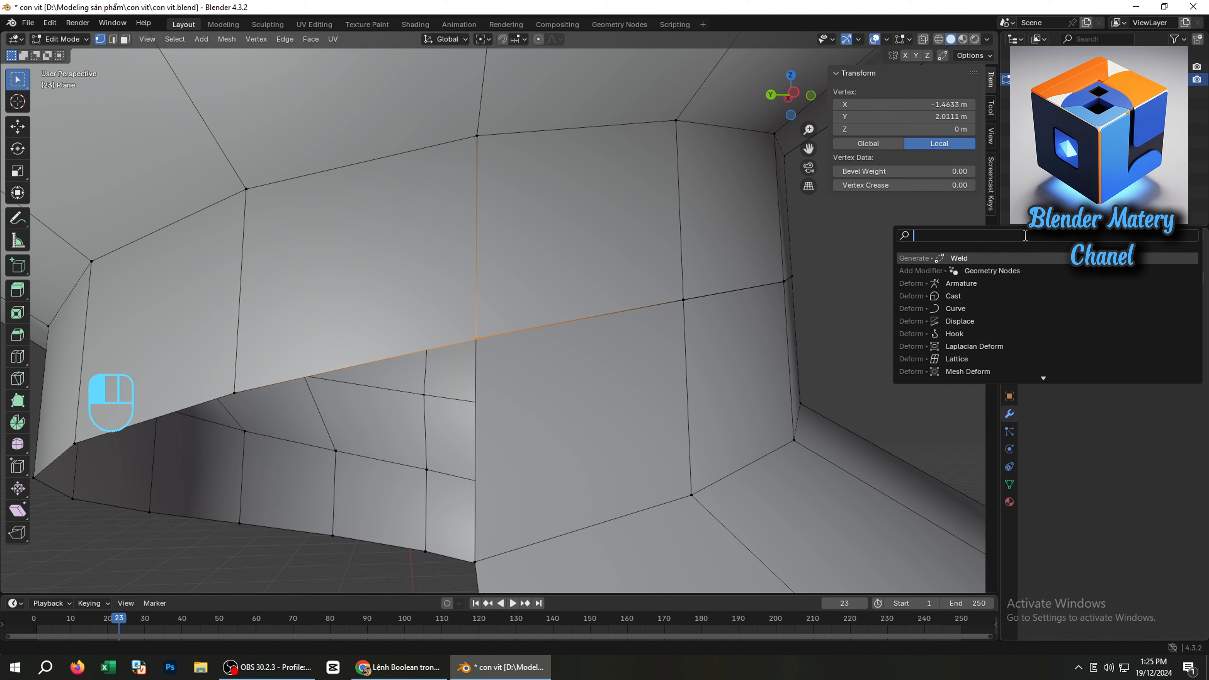
{"action": "type", "text": "ww"}
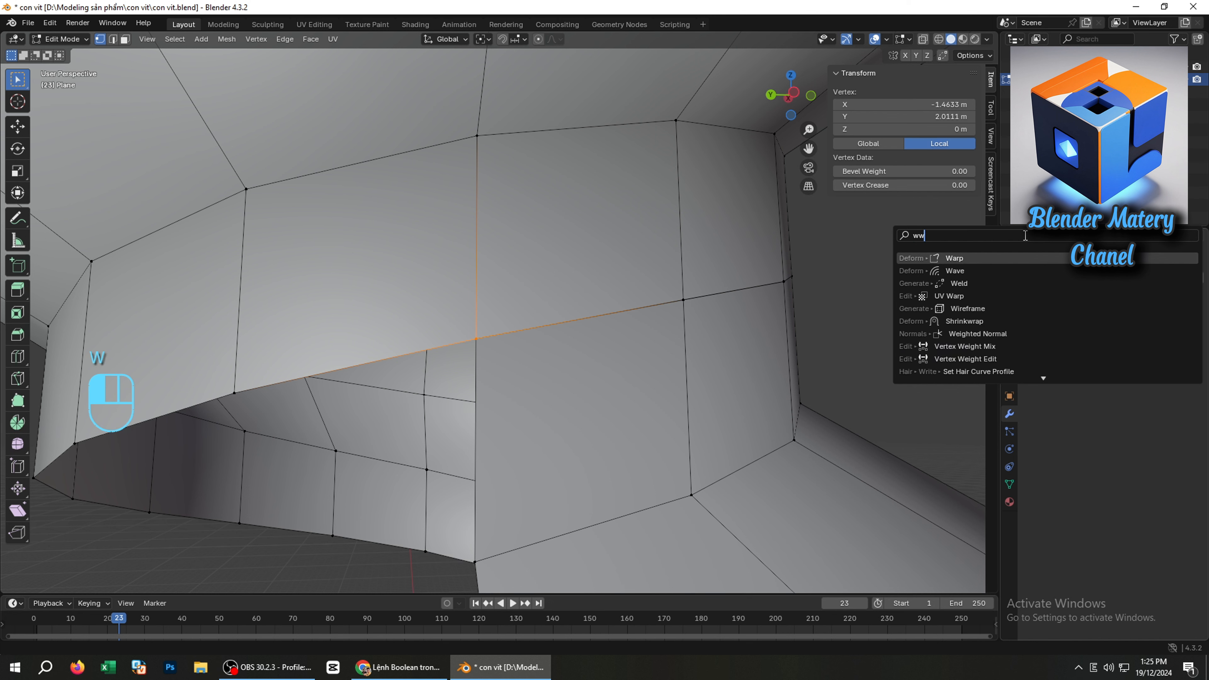
{"action": "key", "text": "BackSpace"}
{"action": "type", "text": "eld"}
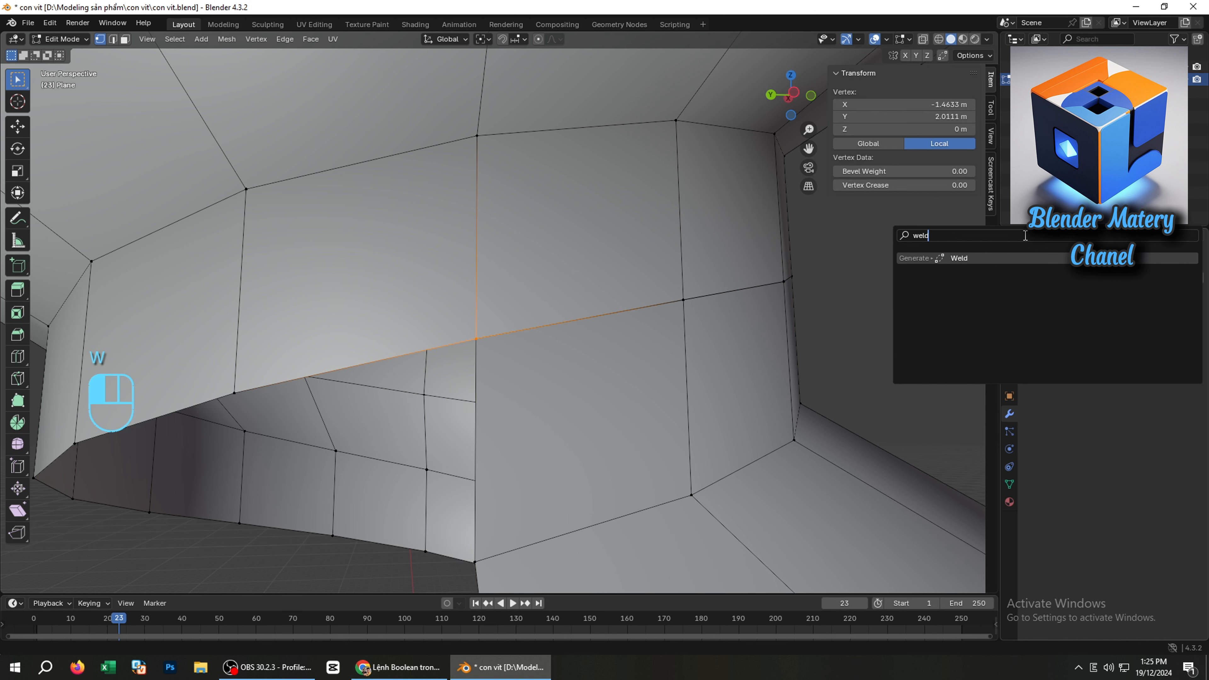
{"action": "left_click", "coordinate": [965, 261]}
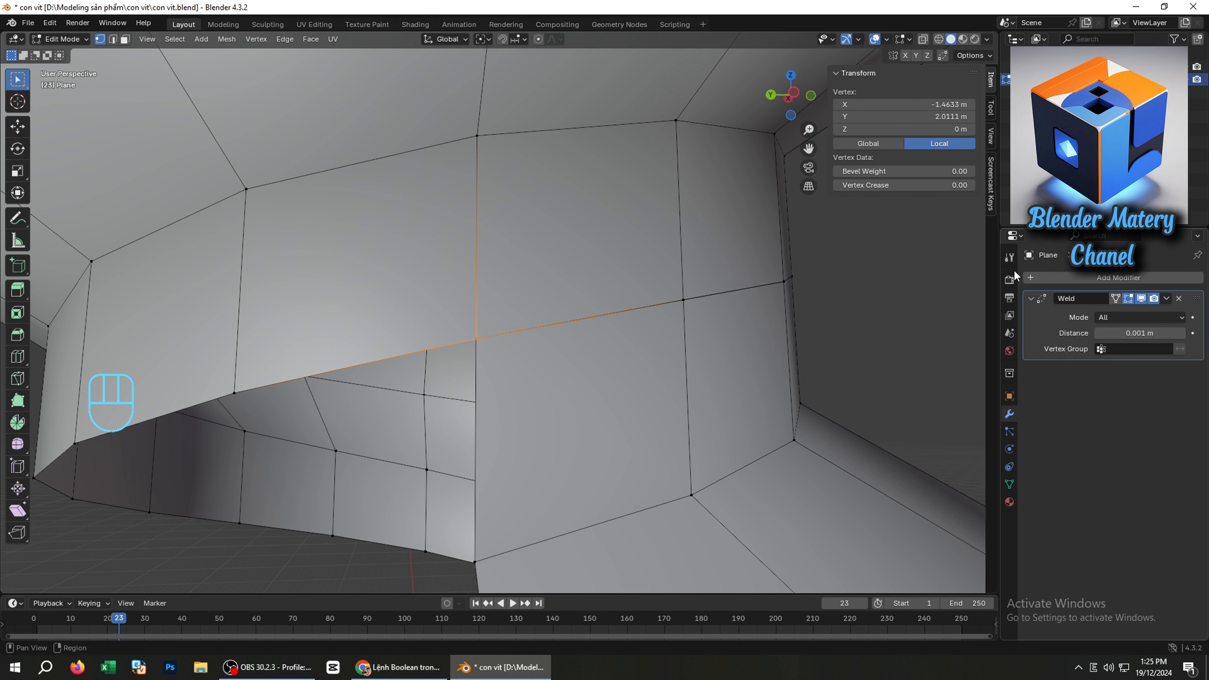
{"action": "left_click", "coordinate": [1139, 335]}
{"action": "left_click", "coordinate": [1139, 336]}
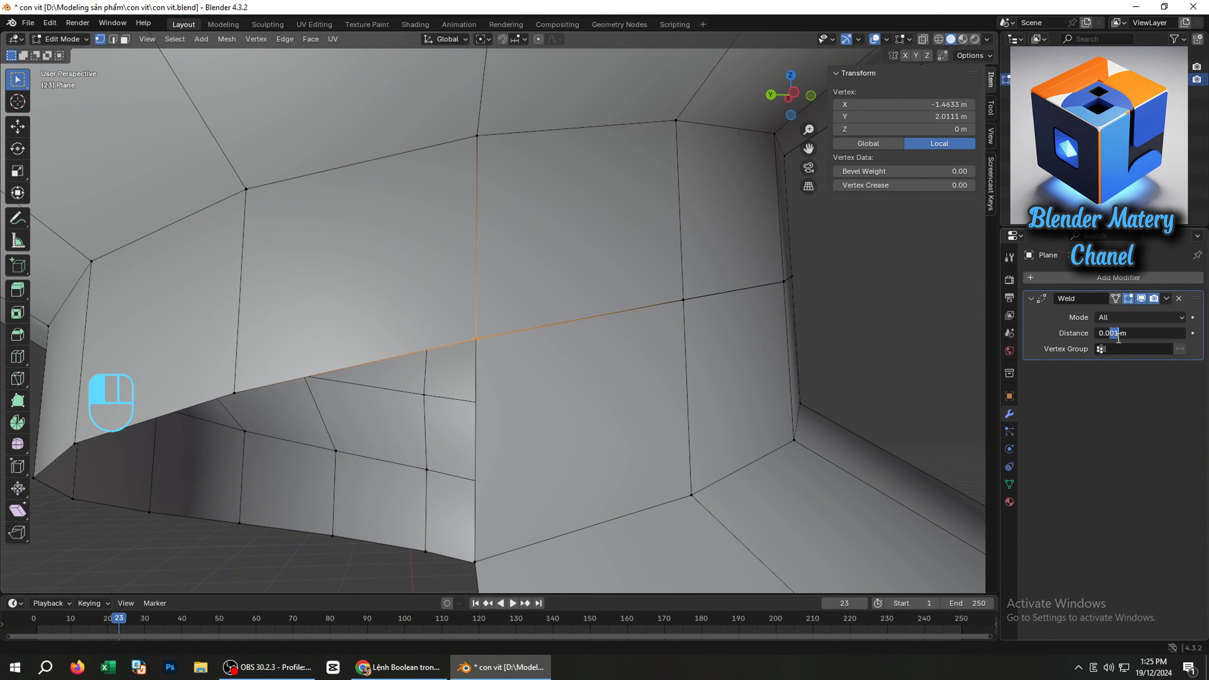
{"action": "key", "text": "BackSpace"}
{"action": "key", "text": "Return"}
Apply the Weld modifier in Object Mode and go back to editing the mesh
{"action": "scroll", "coordinate": [881, 357], "scroll_direction": "down", "scroll_amount": 3}
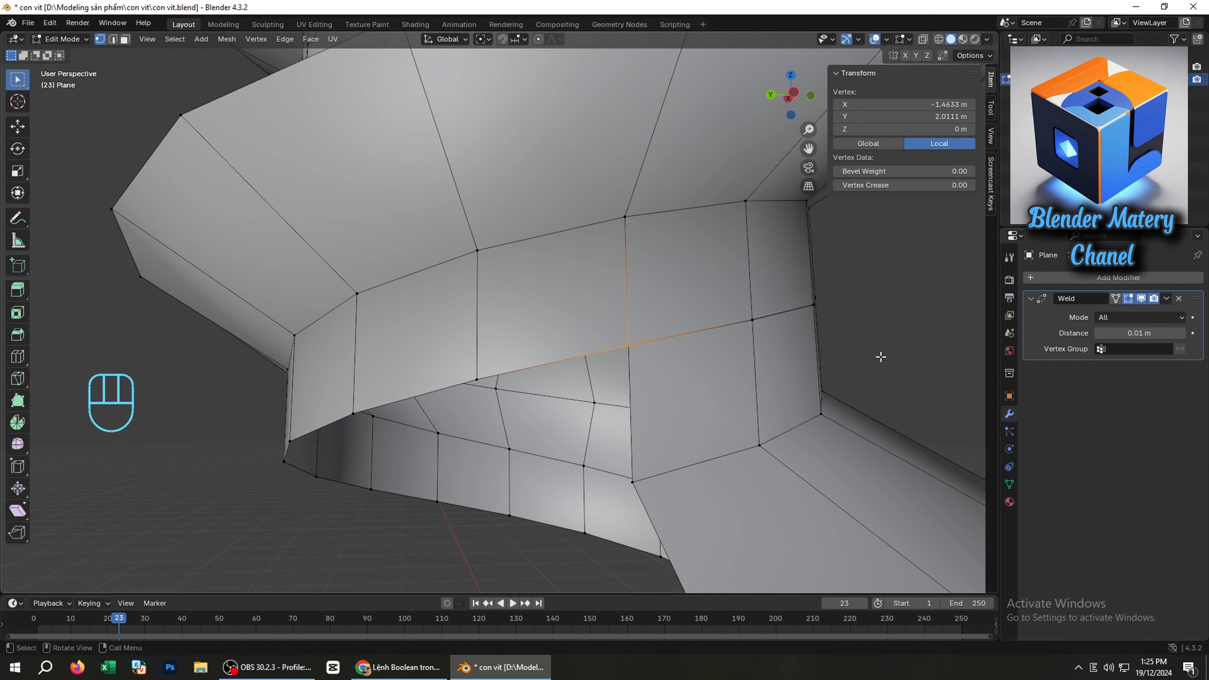
{"action": "left_click", "coordinate": [1166, 298]}
{"action": "key", "text": "Tab"}
{"action": "left_click", "coordinate": [1166, 298]}
{"action": "left_click", "coordinate": [1123, 313]}
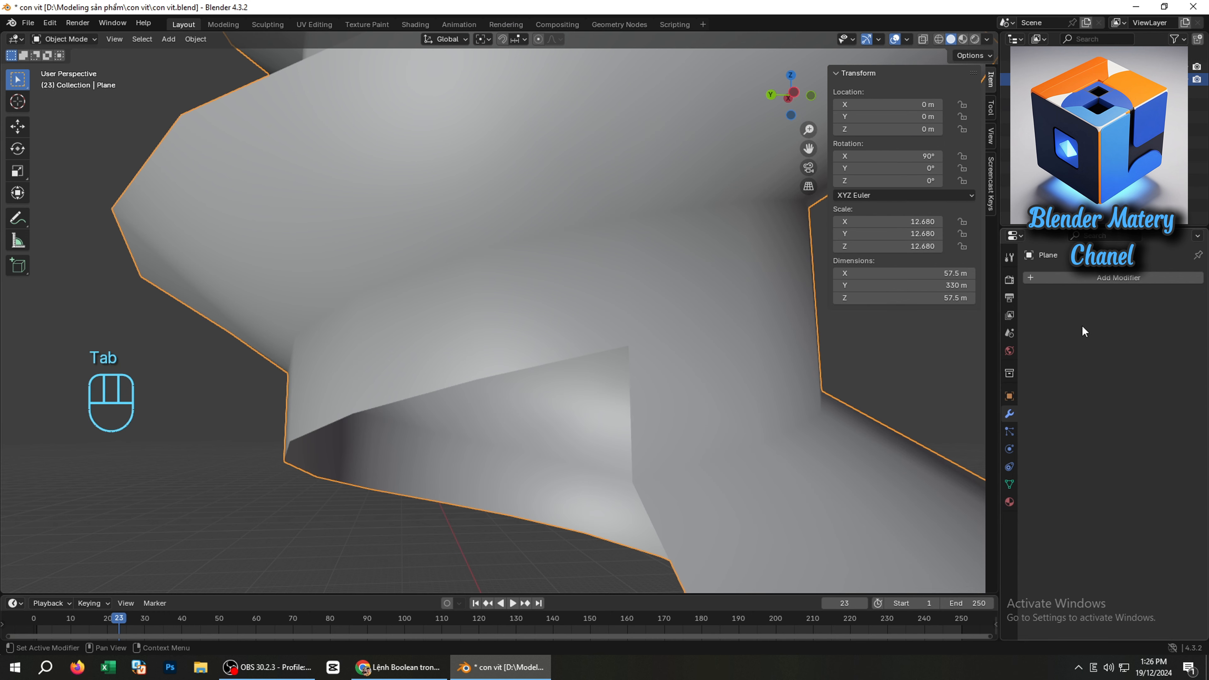
{"action": "key", "text": "Tab"}
Select the shortest path from the seam vertex to the lowest vertex of the open thread end and merge it at center
{"action": "scroll", "coordinate": [687, 394], "scroll_direction": "down", "scroll_amount": 5}
{"action": "middle_click_drag", "start_coordinate": [728, 382], "coordinate": [703, 435]}
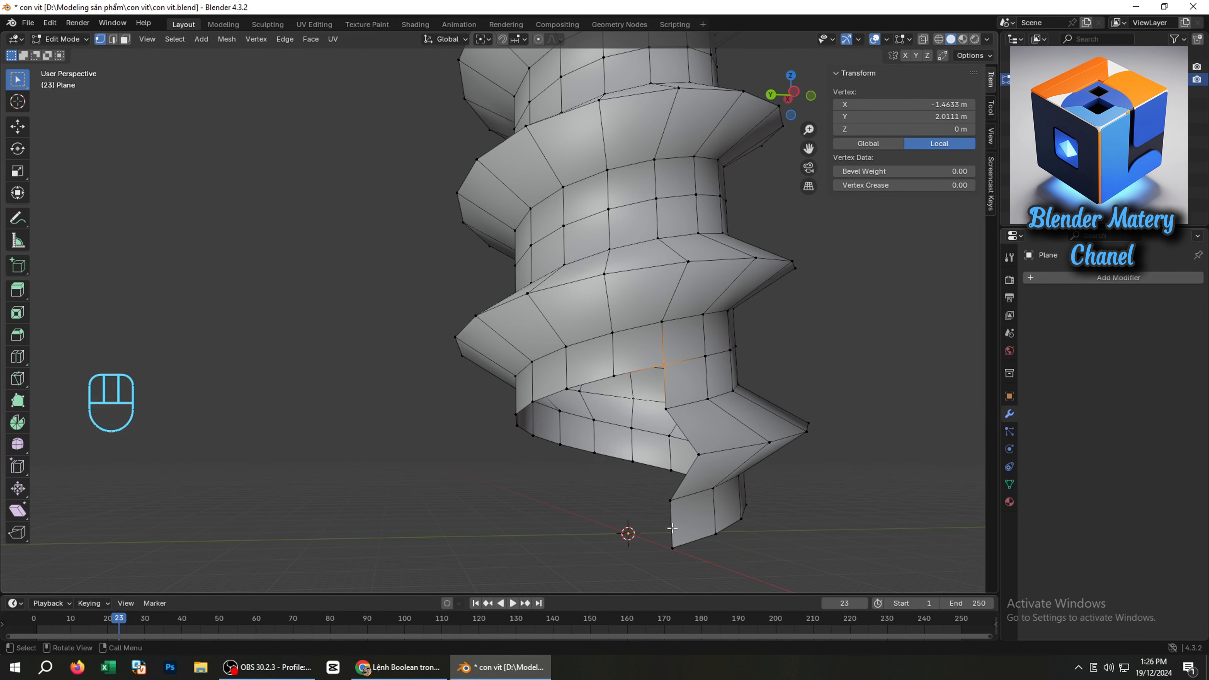
{"action": "key", "text": "ctrl"}
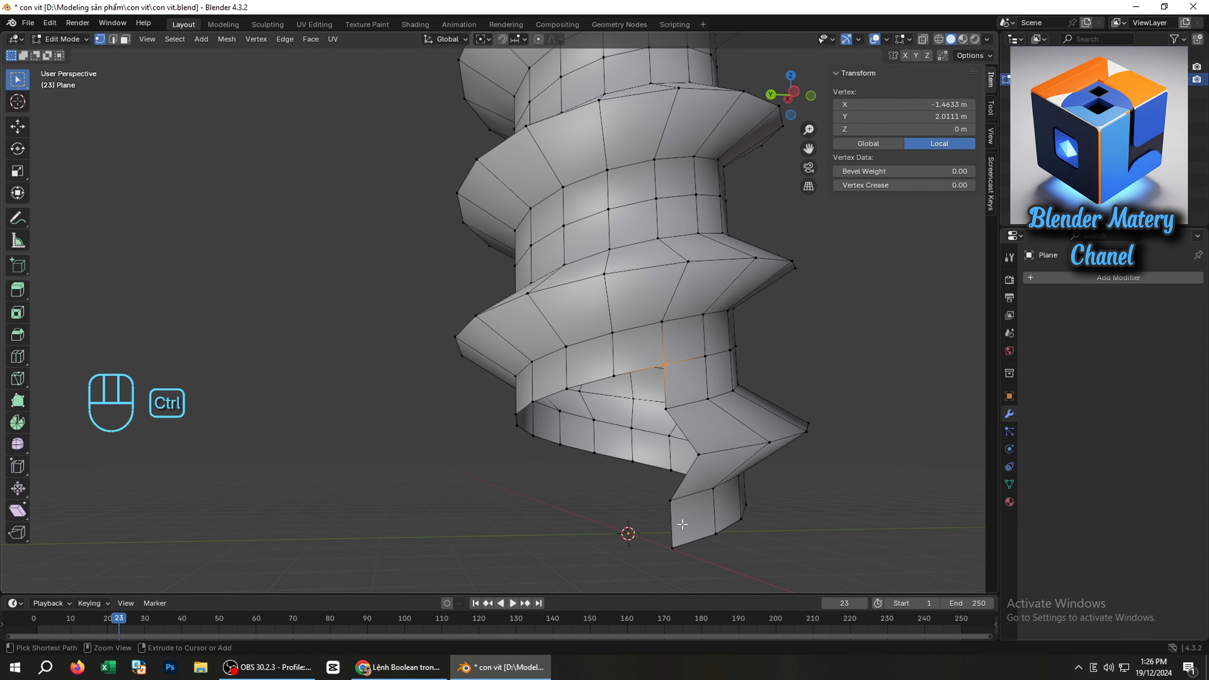
{"action": "scroll", "coordinate": [673, 447], "scroll_direction": "up", "scroll_amount": 2}
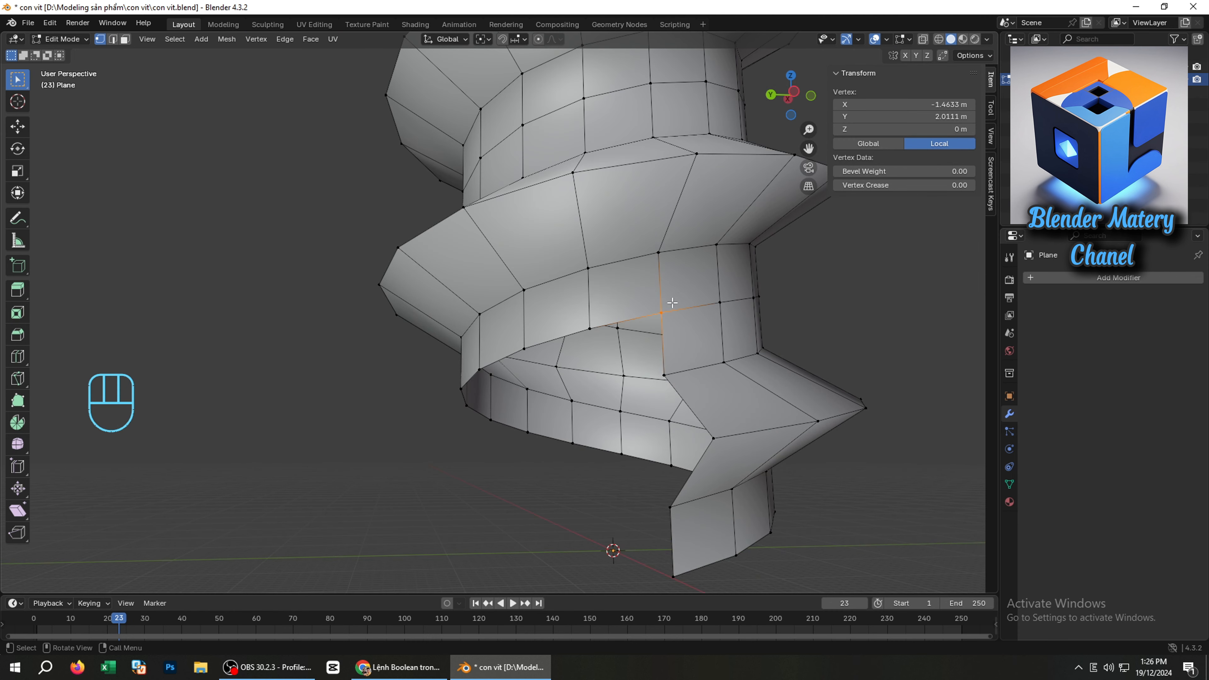
{"action": "key", "text": "ctrl"}
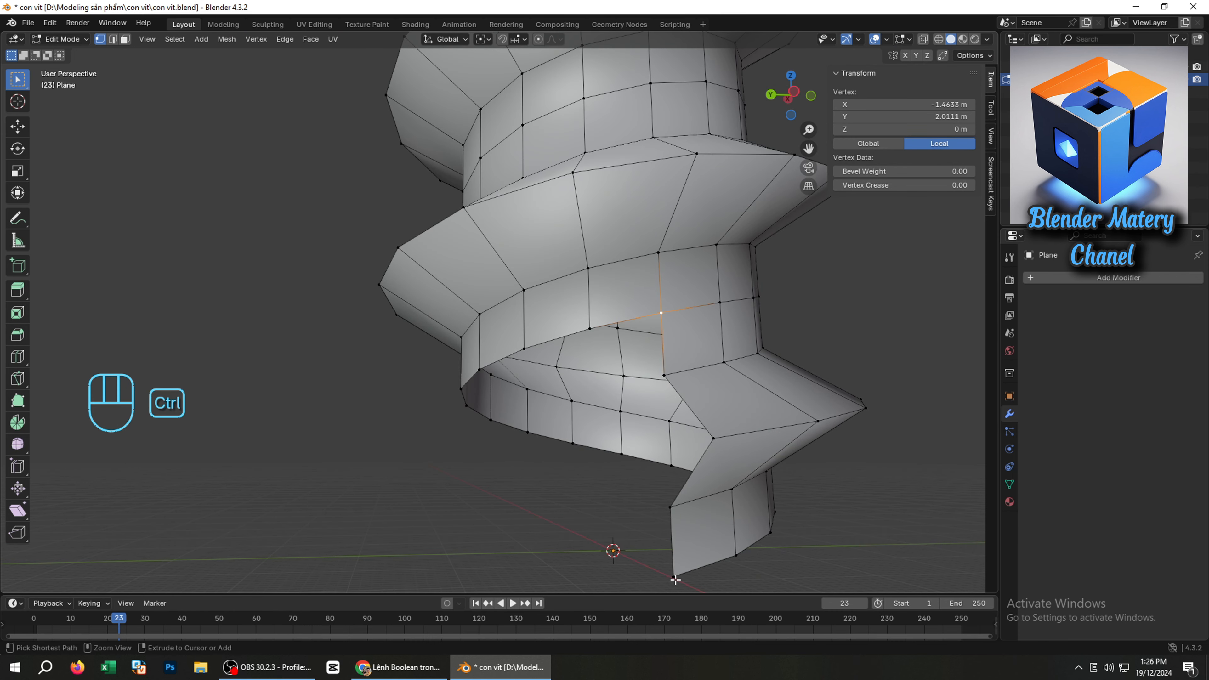
{"action": "left_click", "coordinate": [674, 576], "text": "ctrl"}
{"action": "middle_click_drag", "start_coordinate": [690, 572], "coordinate": [717, 478]}
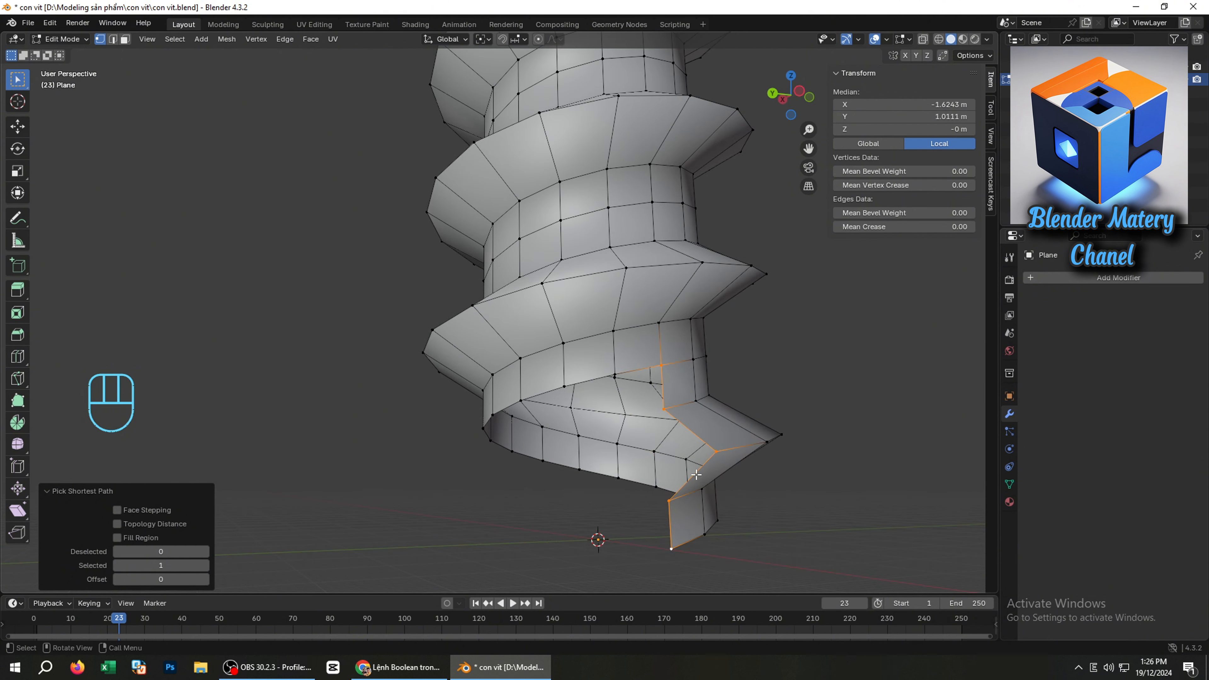
{"action": "key", "text": "m"}
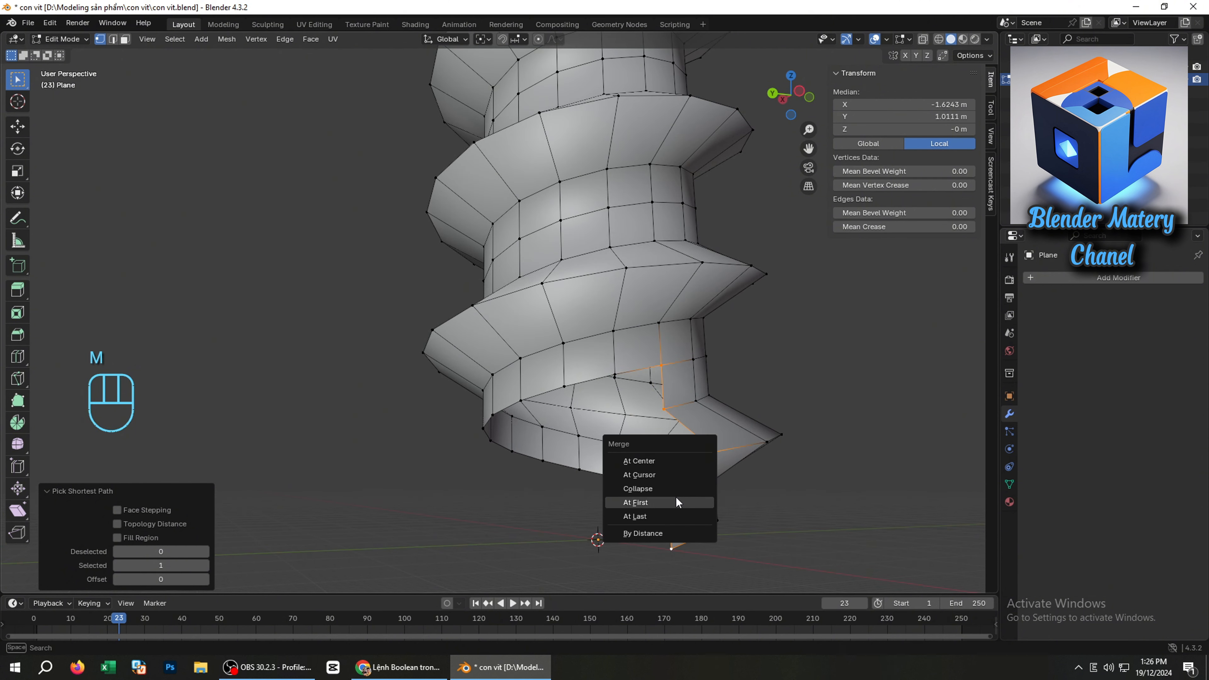
{"action": "left_click", "coordinate": [690, 465]}
{"action": "middle_click_drag", "start_coordinate": [682, 449], "coordinate": [657, 445]}
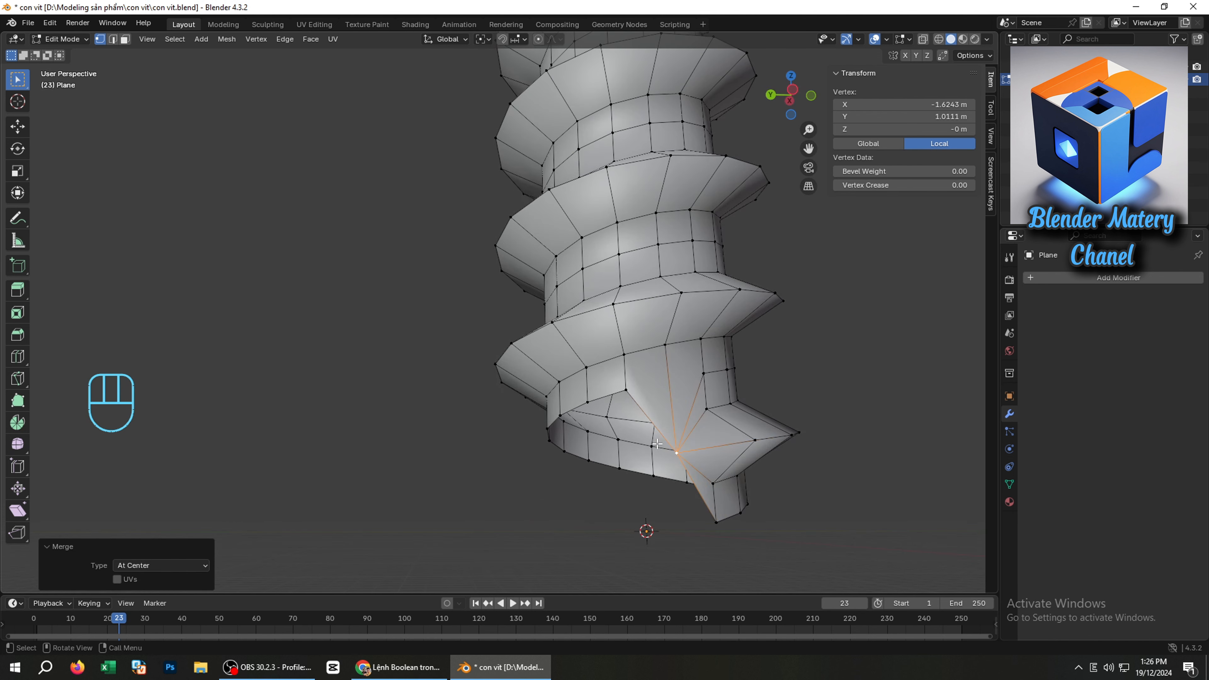
In bottom view, move the merged vertex about 1.98 m along X to align it with the screw's inner ring
{"action": "key", "text": "grave"}
{"action": "left_click", "coordinate": [658, 503]}
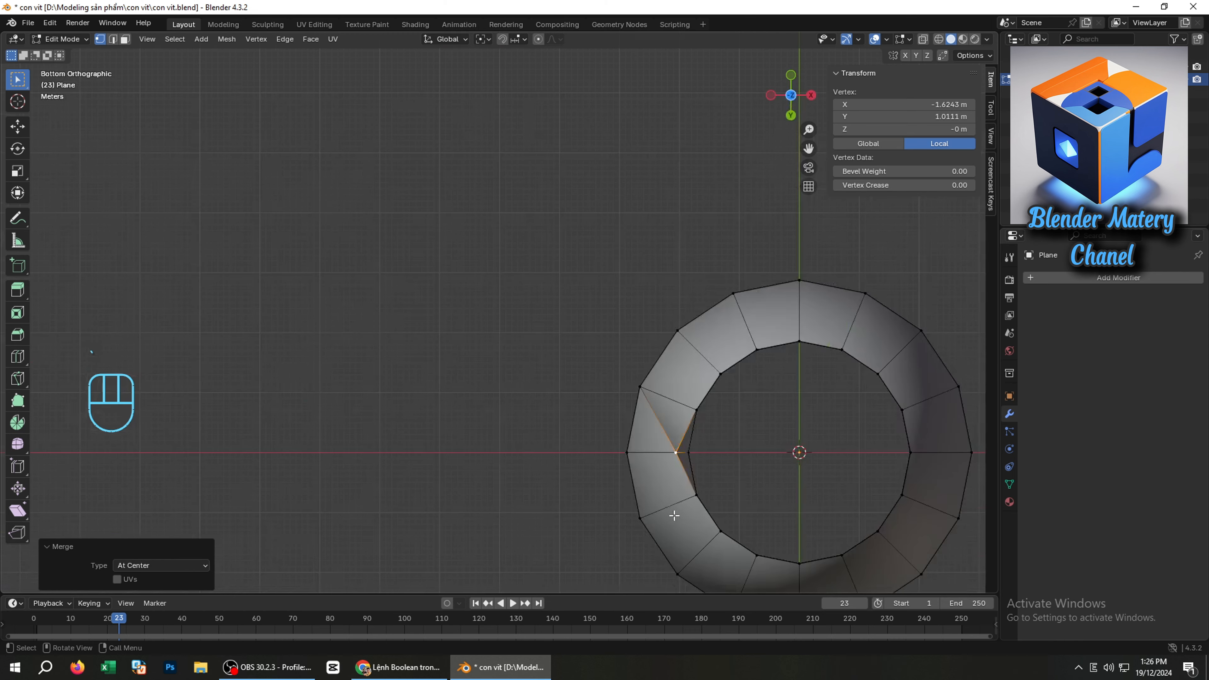
{"action": "scroll", "coordinate": [671, 454], "scroll_direction": "up", "scroll_amount": 4}
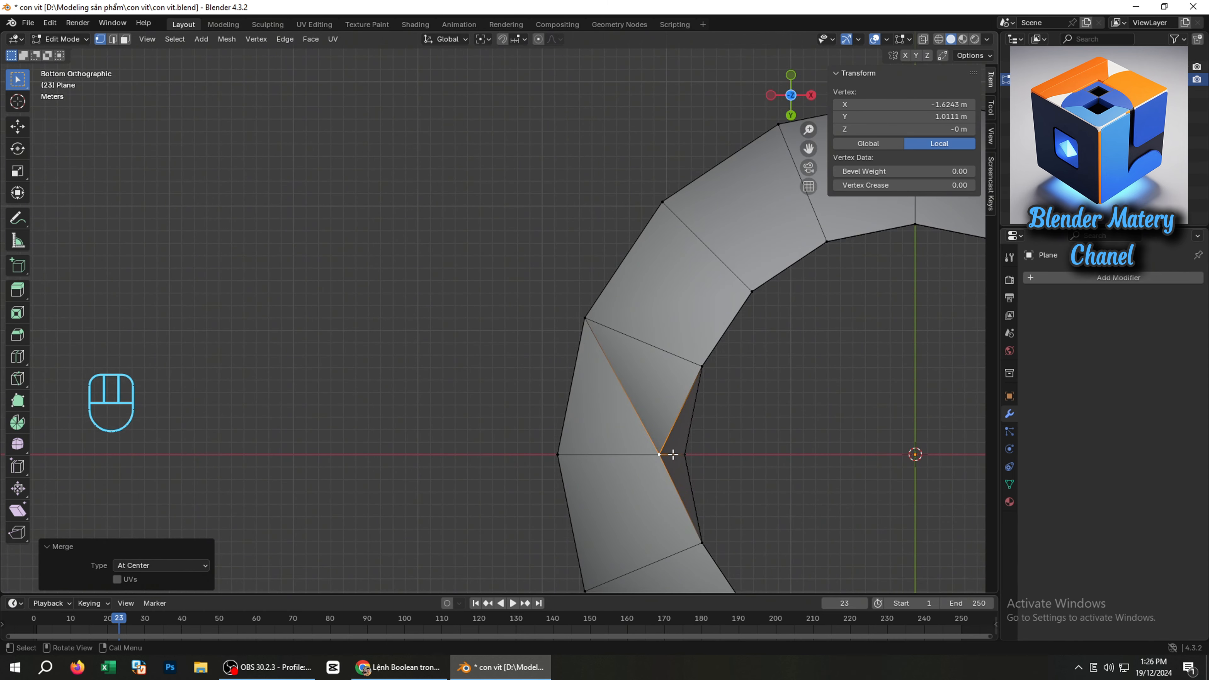
{"action": "key", "text": "g"}
{"action": "key", "text": "x"}
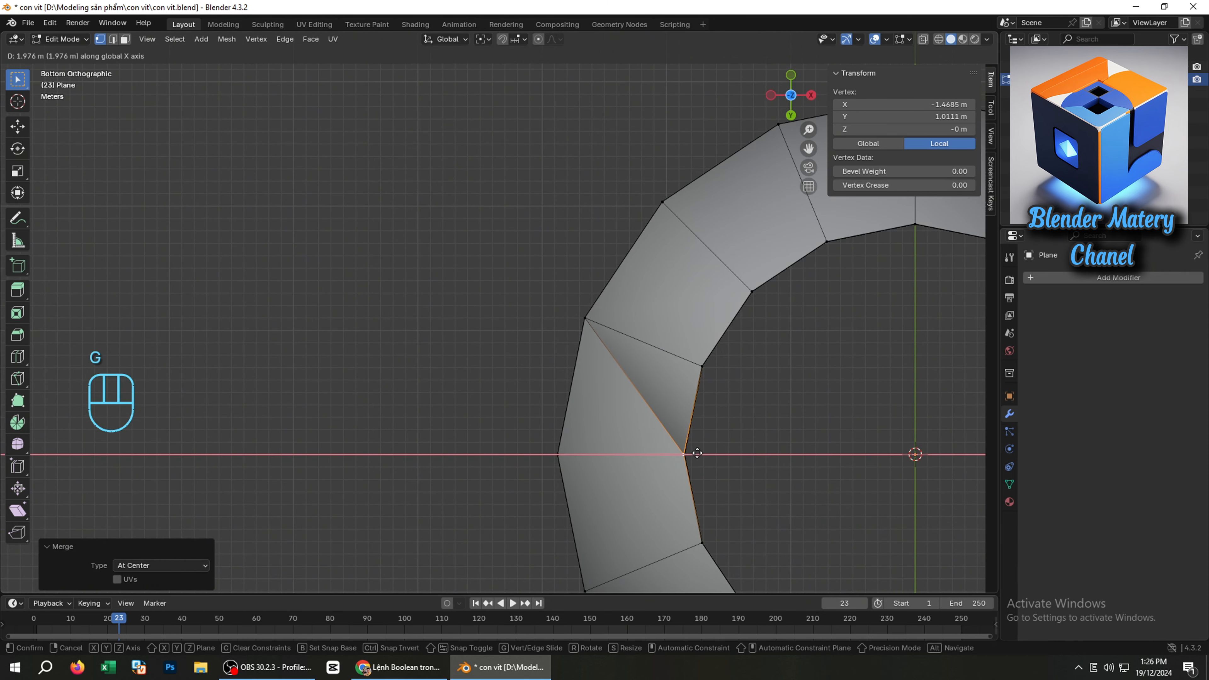
{"action": "left_click", "coordinate": [696, 453]}
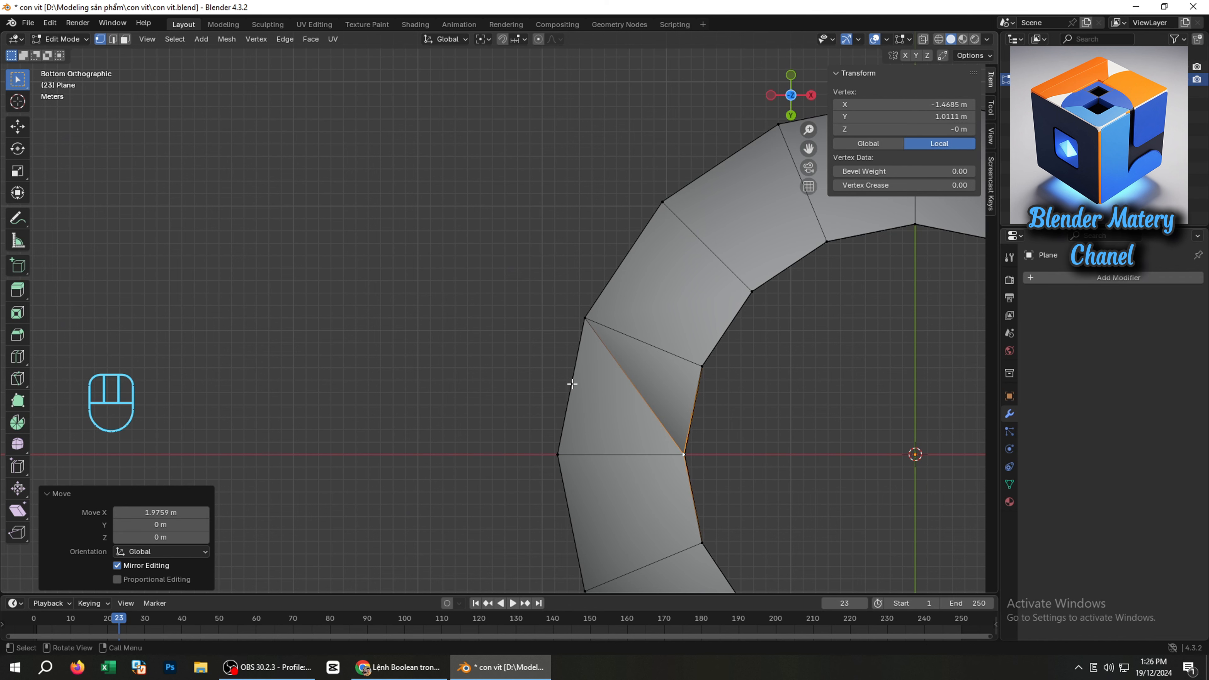
Reposition the two thread crest vertices nearest the merged point, pulling them inward and down to taper the start of the thread
{"action": "scroll", "coordinate": [600, 355], "scroll_direction": "down", "scroll_amount": 2}
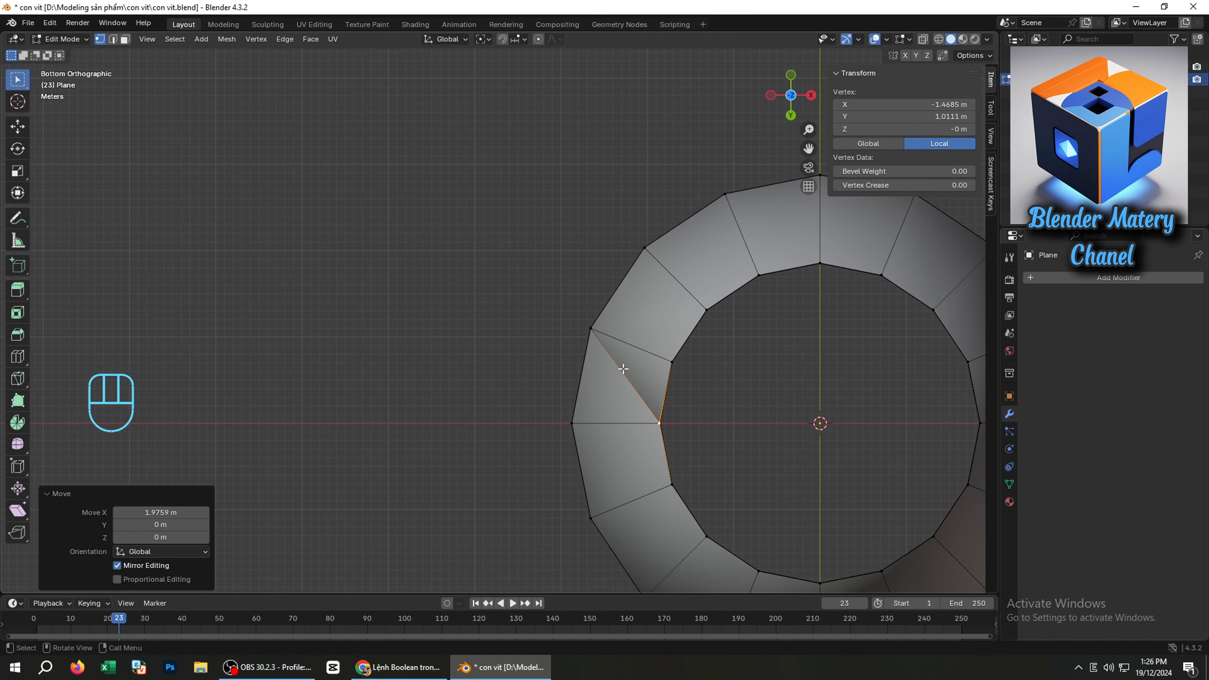
{"action": "middle_click_drag", "start_coordinate": [593, 330], "coordinate": [719, 413]}
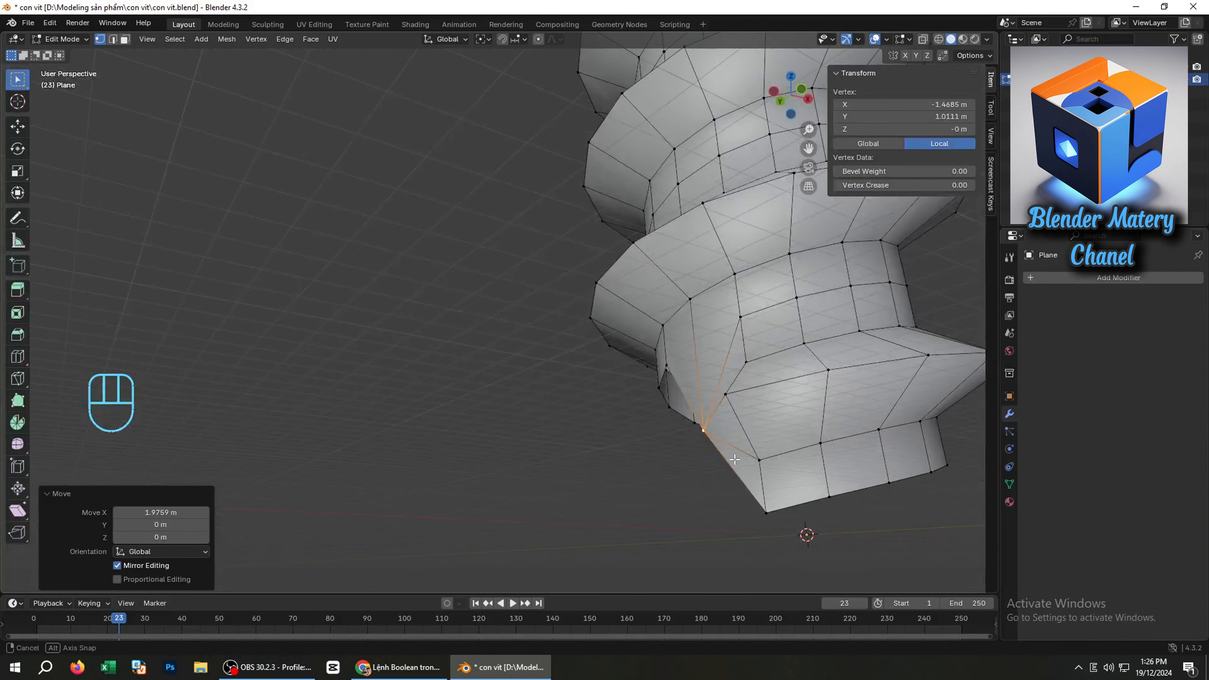
{"action": "left_click", "coordinate": [726, 393]}
{"action": "key", "text": "g"}
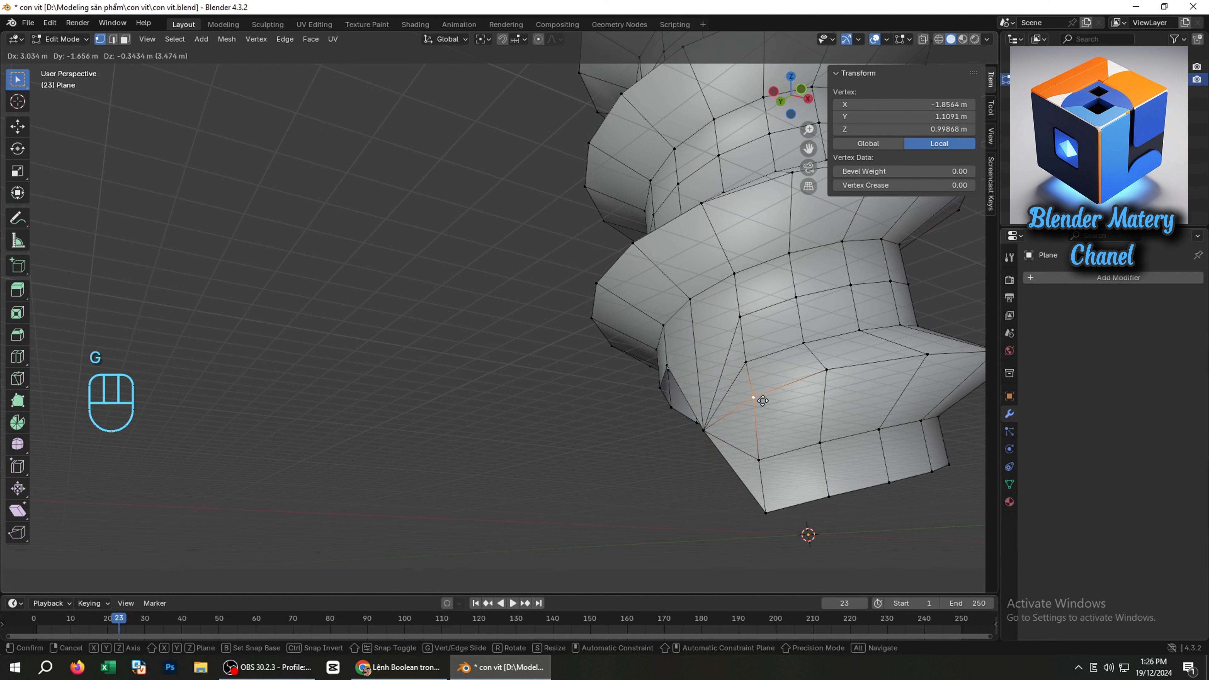
{"action": "left_click", "coordinate": [762, 400]}
{"action": "left_click", "coordinate": [822, 370]}
{"action": "key", "text": "g"}
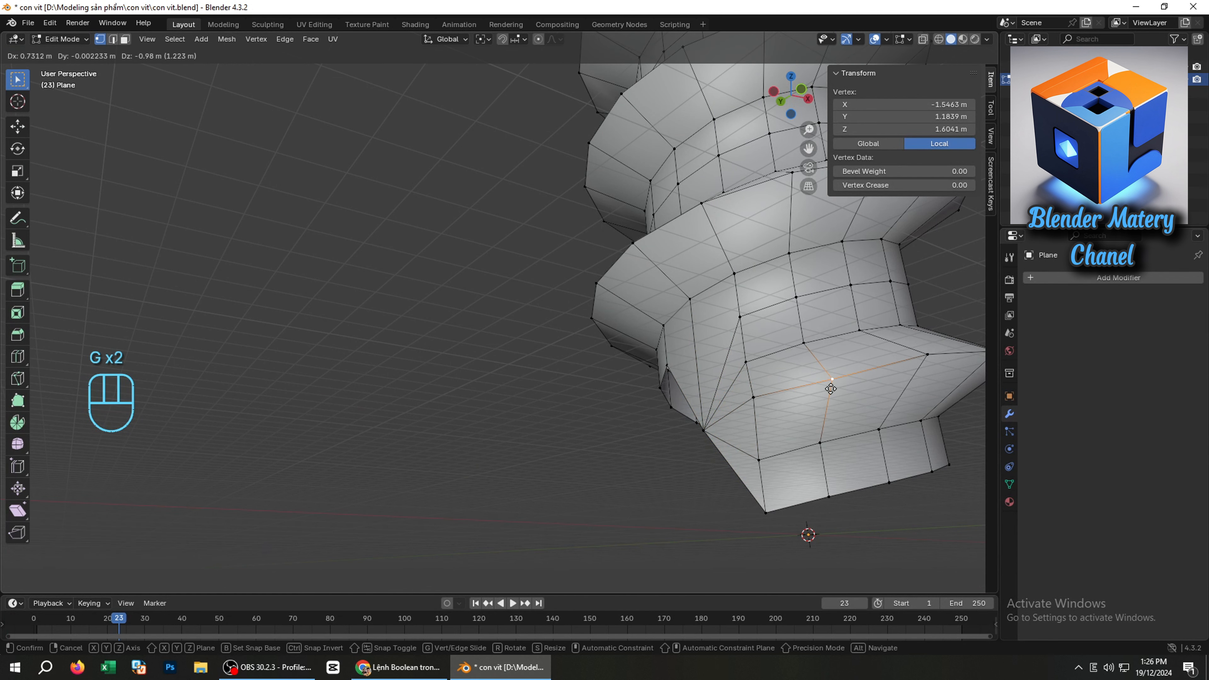
{"action": "left_click", "coordinate": [832, 379]}
{"action": "left_click", "coordinate": [752, 399]}
{"action": "key", "text": "g"}
{"action": "left_click", "coordinate": [768, 421]}
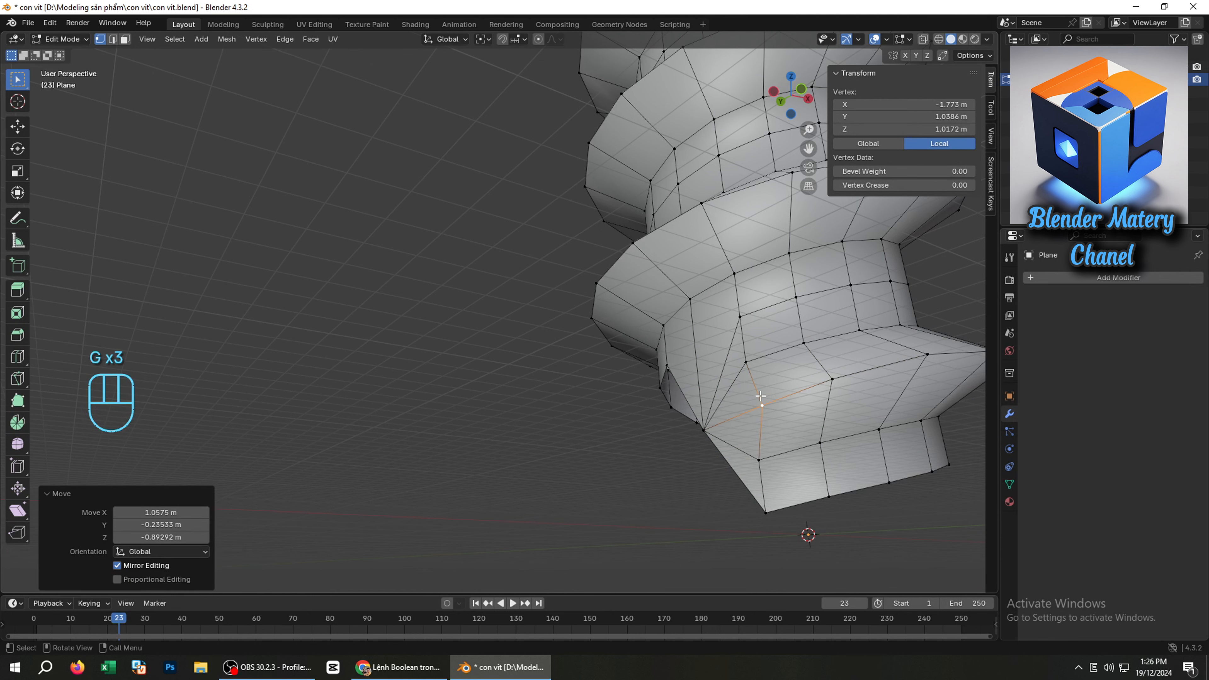
Pull the thread start's crest vertex and its neighbouring outer vertex inward toward the core to refine the taper
{"action": "middle_click_drag", "start_coordinate": [760, 396], "coordinate": [648, 467]}
{"action": "left_click", "coordinate": [641, 477]}
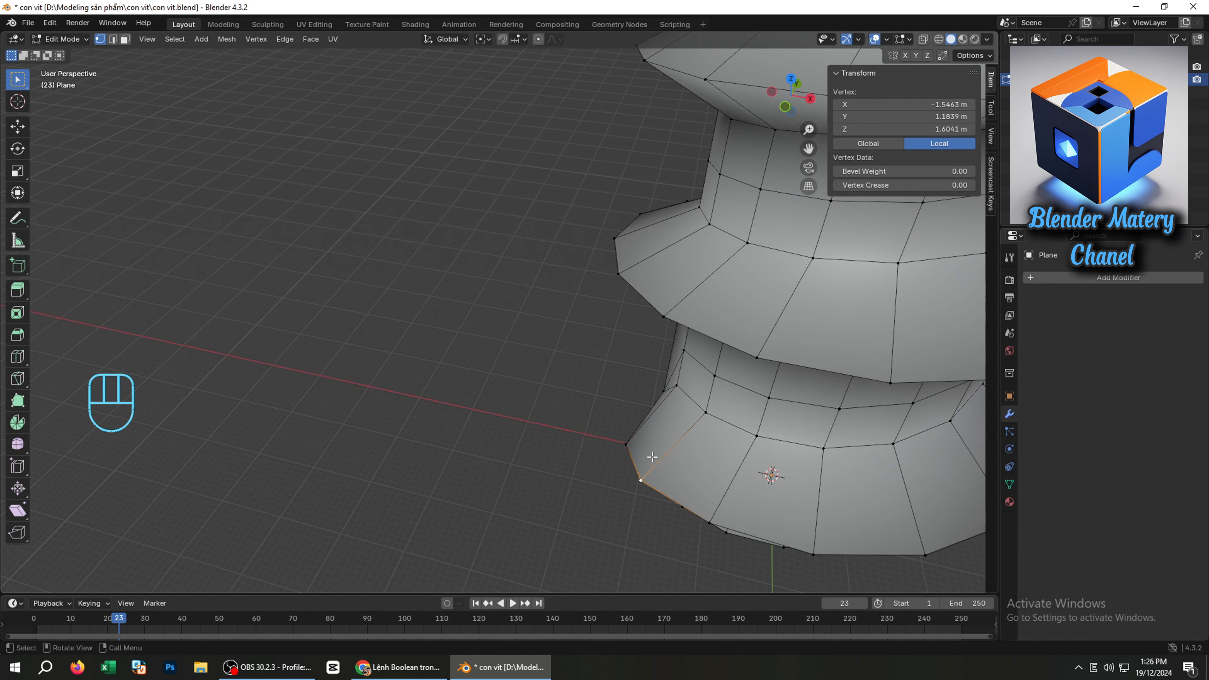
{"action": "key", "text": "g"}
{"action": "left_click", "coordinate": [670, 436]}
{"action": "key", "text": "g"}
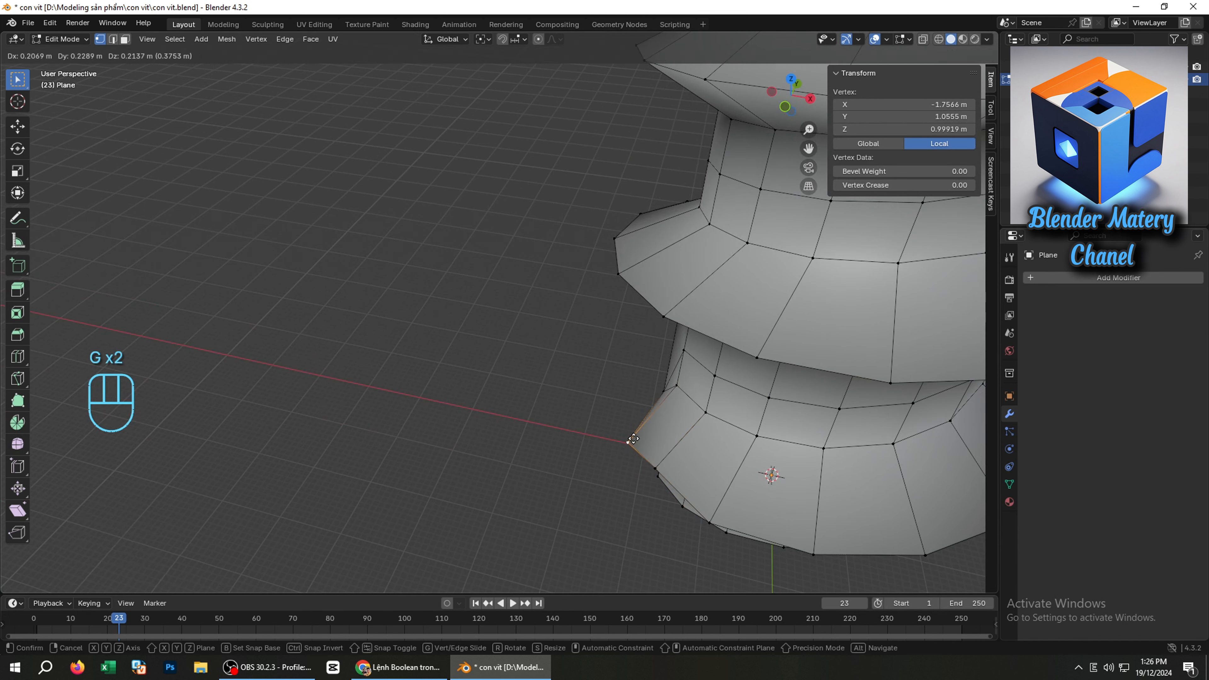
{"action": "left_click", "coordinate": [649, 433]}
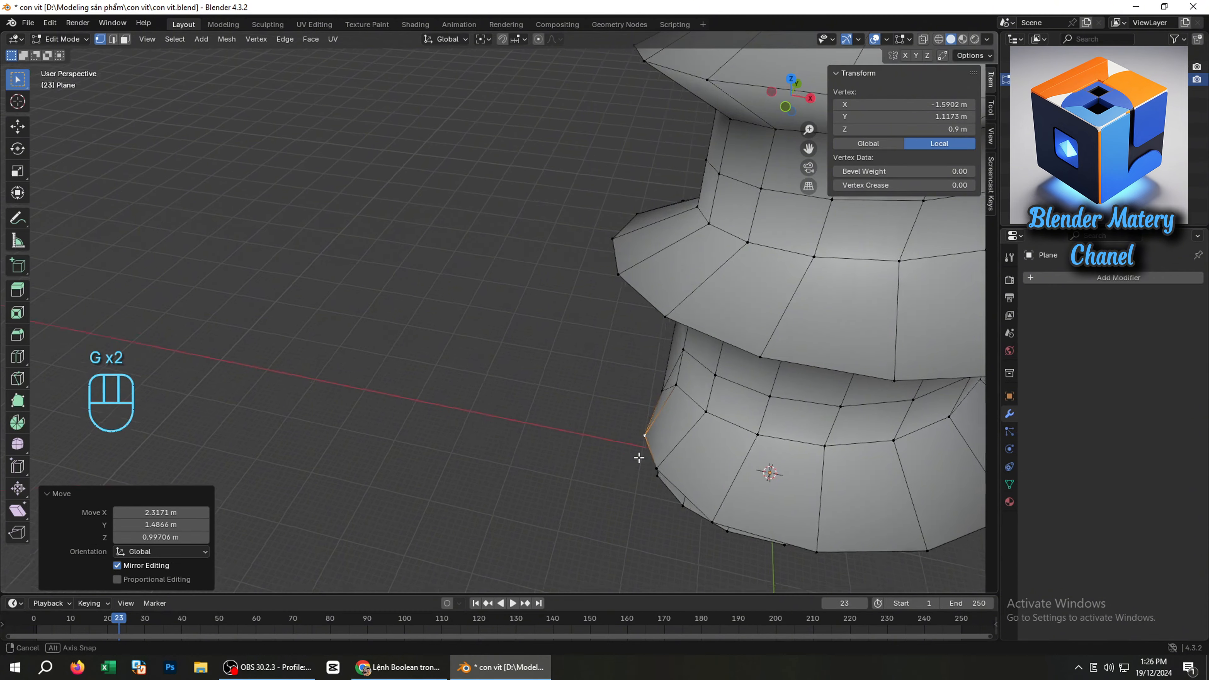
{"action": "mouse_move", "coordinate": [639, 457]}
{"action": "middle_mouse_down"}
{"action": "mouse_move", "coordinate": [764, 379]}
{"action": "mouse_move", "coordinate": [642, 433]}
{"action": "middle_mouse_up"}
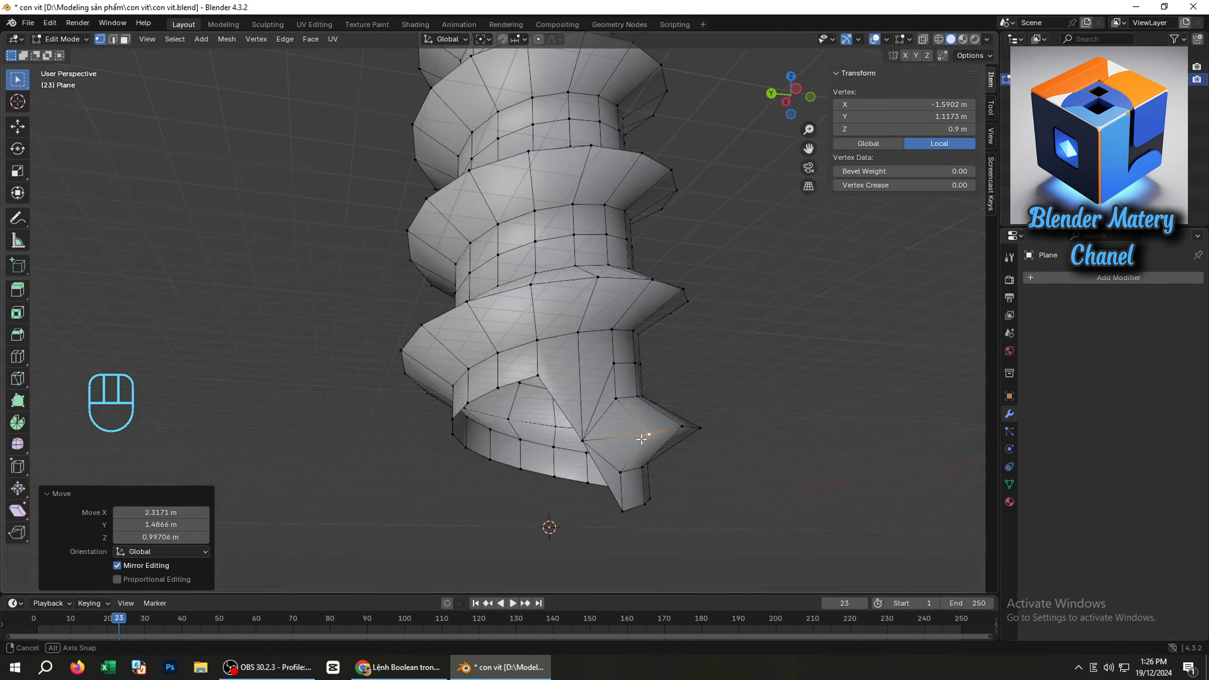
Select the open boundary edge loop at the screw's lower end and extrude it about 18.18 m down along Z
{"action": "key", "text": "2"}
{"action": "left_click", "coordinate": [573, 431], "text": "alt"}
{"action": "middle_click_drag", "start_coordinate": [572, 431], "coordinate": [602, 185]}
{"action": "key", "text": "Escape"}
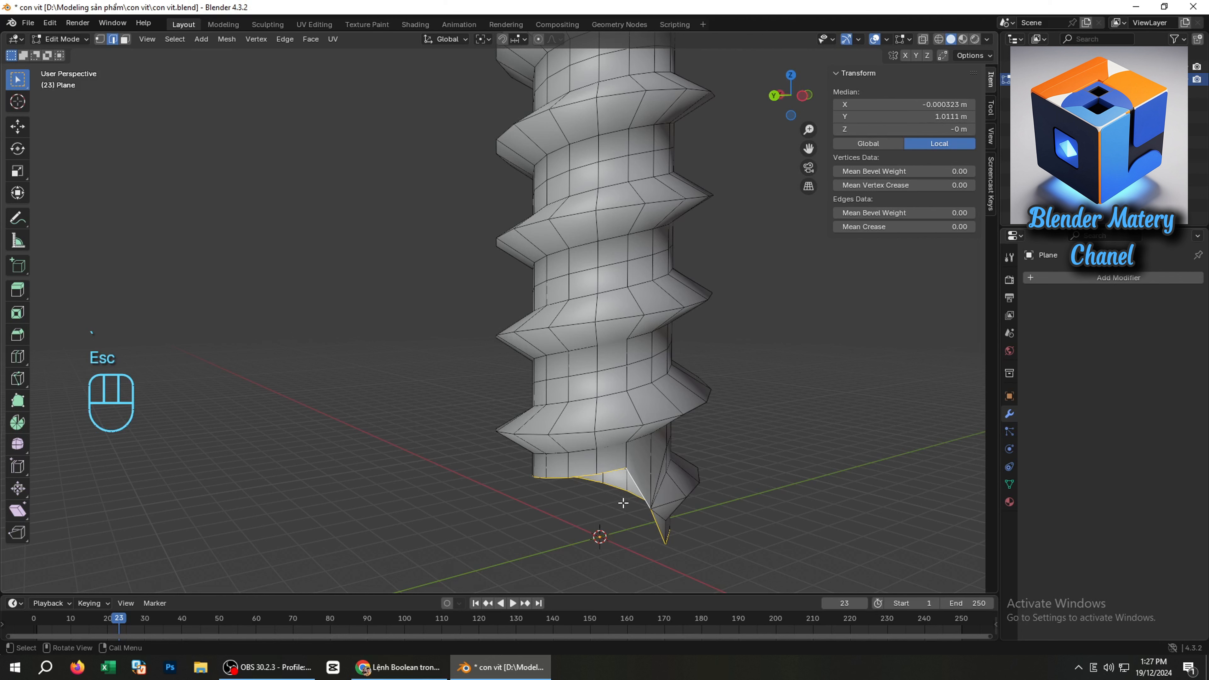
{"action": "key", "text": "e"}
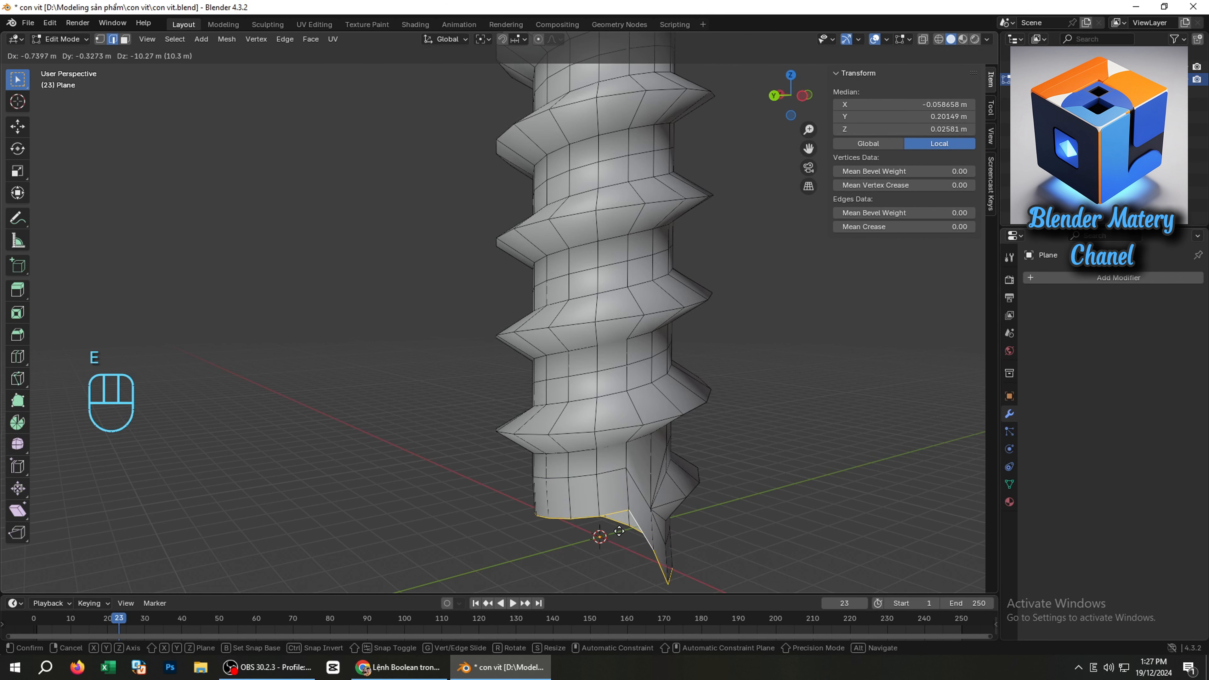
{"action": "key", "text": "z"}
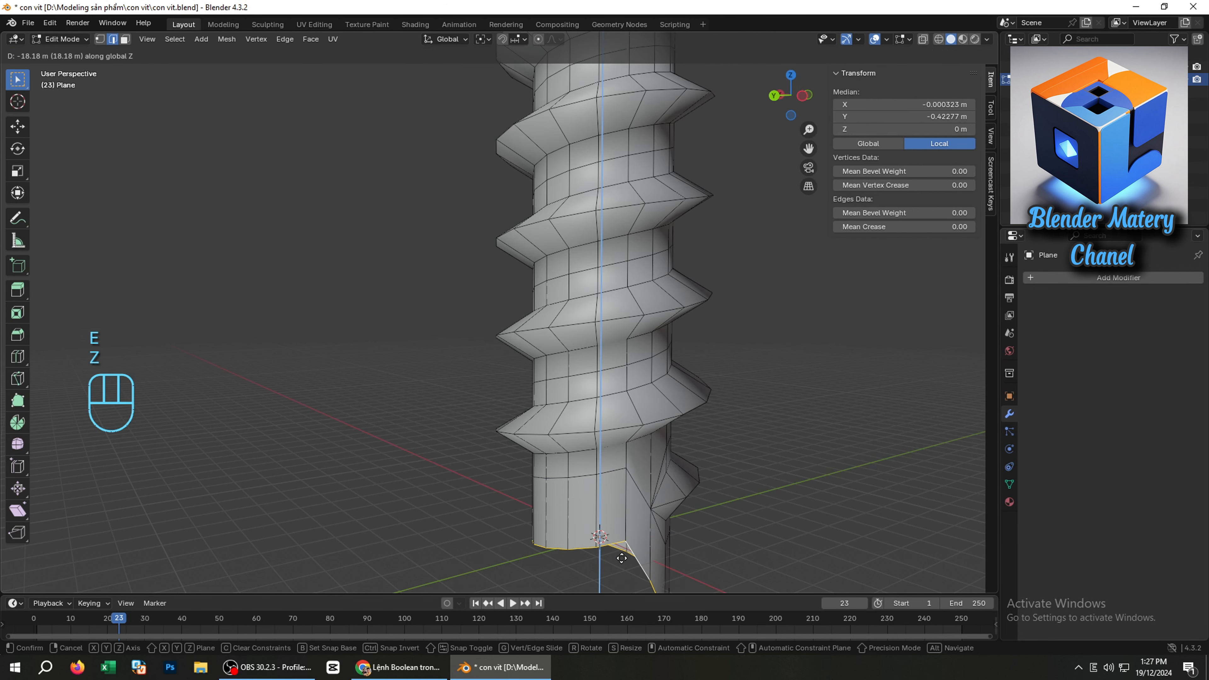
{"action": "left_click", "coordinate": [621, 558]}
Flatten the extruded lower edge loop by scaling it to 0 along Z, and check the ring from below
{"action": "middle_click_drag", "start_coordinate": [630, 537], "coordinate": [660, 428], "text": "shift"}
{"action": "key", "text": "s"}
{"action": "key", "text": "z"}
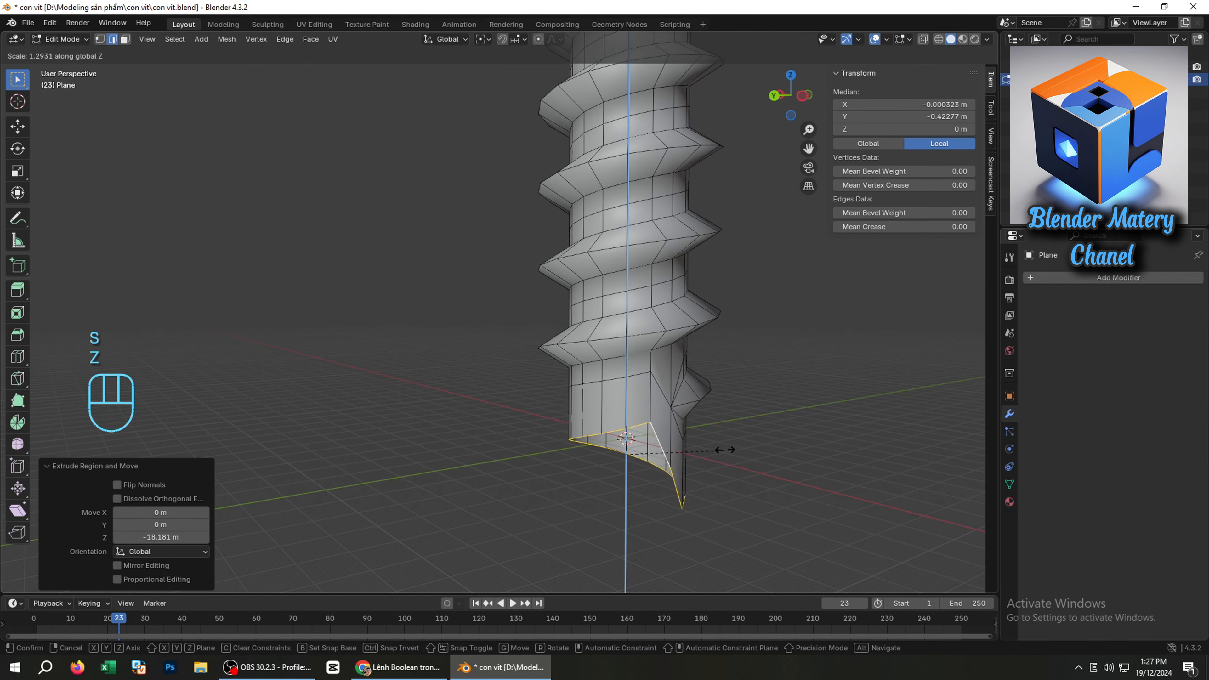
{"action": "key", "text": "KP_0"}
{"action": "key", "text": "KP_Enter"}
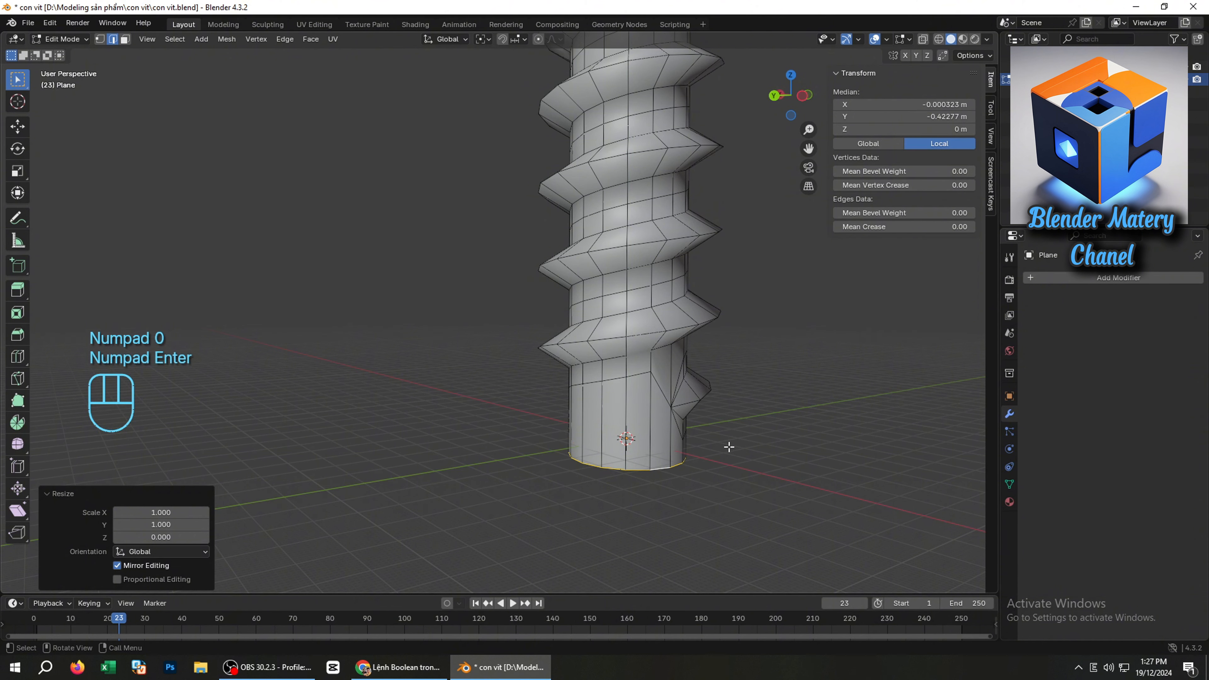
{"action": "key", "text": "grave"}
{"action": "left_click", "coordinate": [728, 520]}
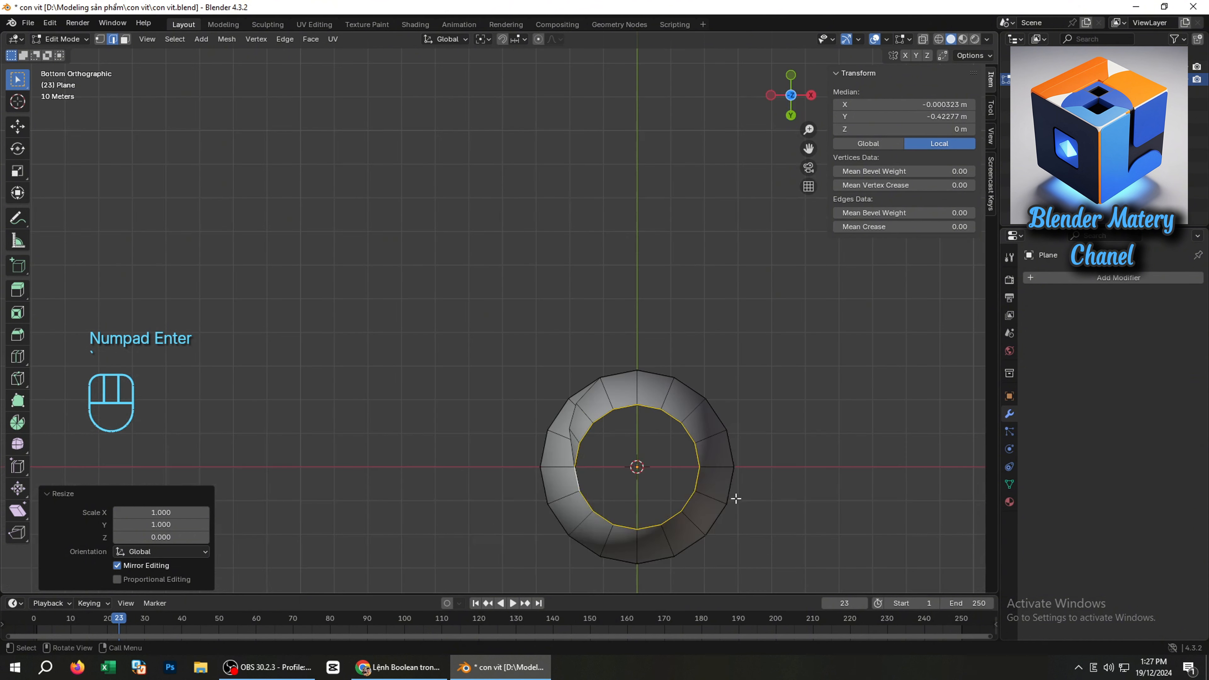
{"action": "scroll", "coordinate": [667, 446], "scroll_direction": "up", "scroll_amount": 1}
{"action": "middle_click_drag", "start_coordinate": [666, 445], "coordinate": [702, 470]}
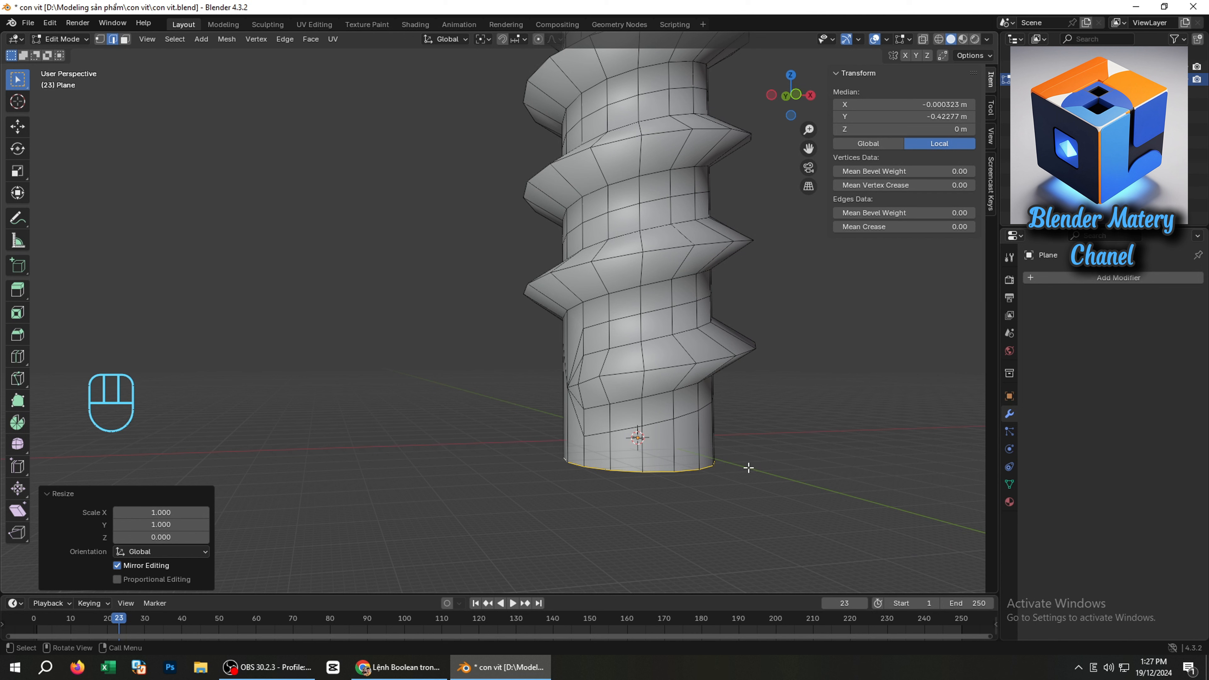
Extrude the flat lower ring and move the new loop about 8.45 m down along Z
{"action": "key", "text": "e"}
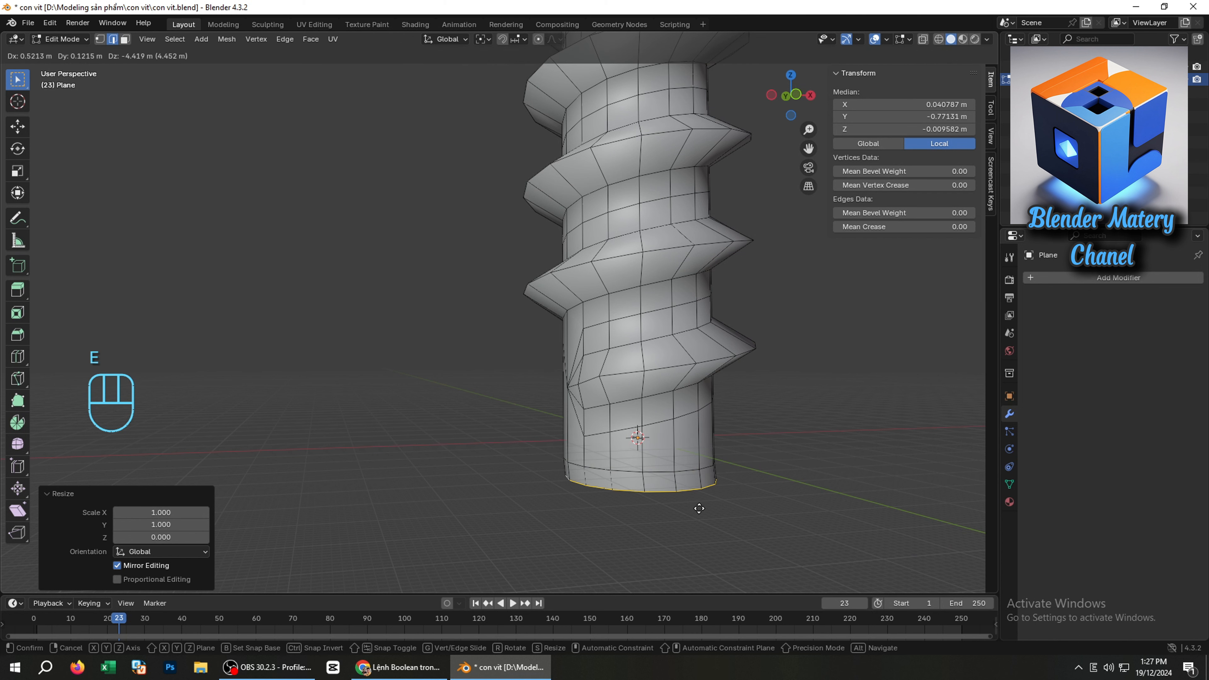
{"action": "middle_click", "coordinate": [698, 510]}
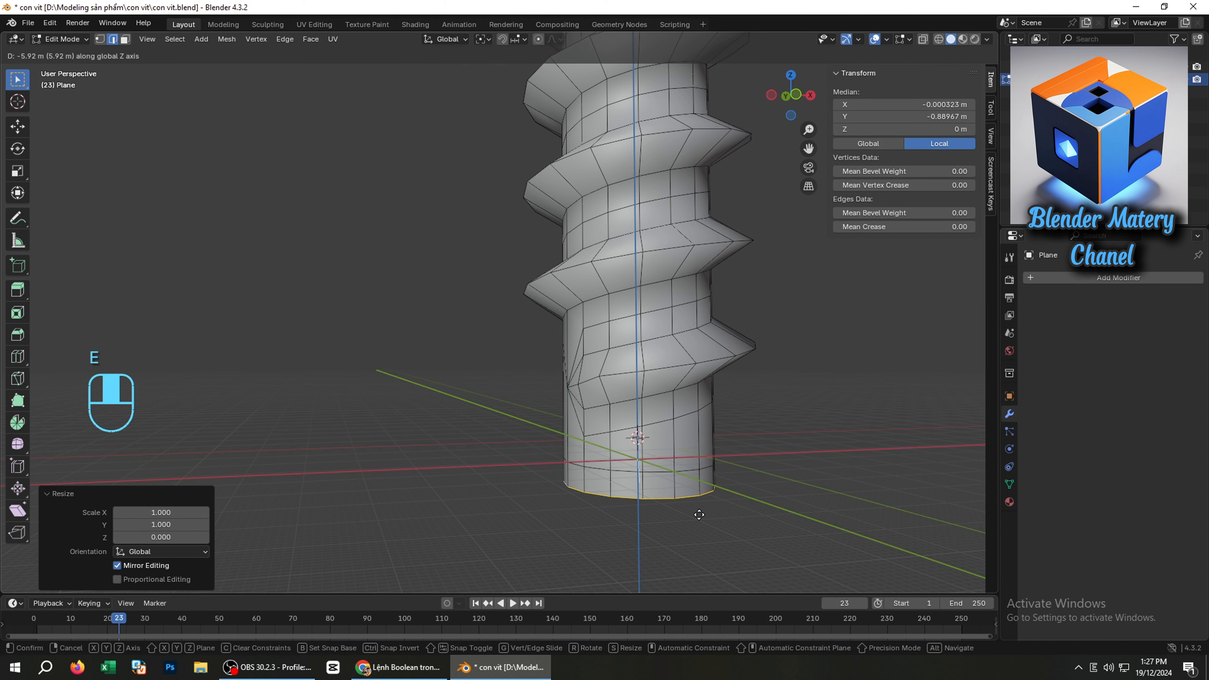
{"action": "right_click", "coordinate": [770, 512]}
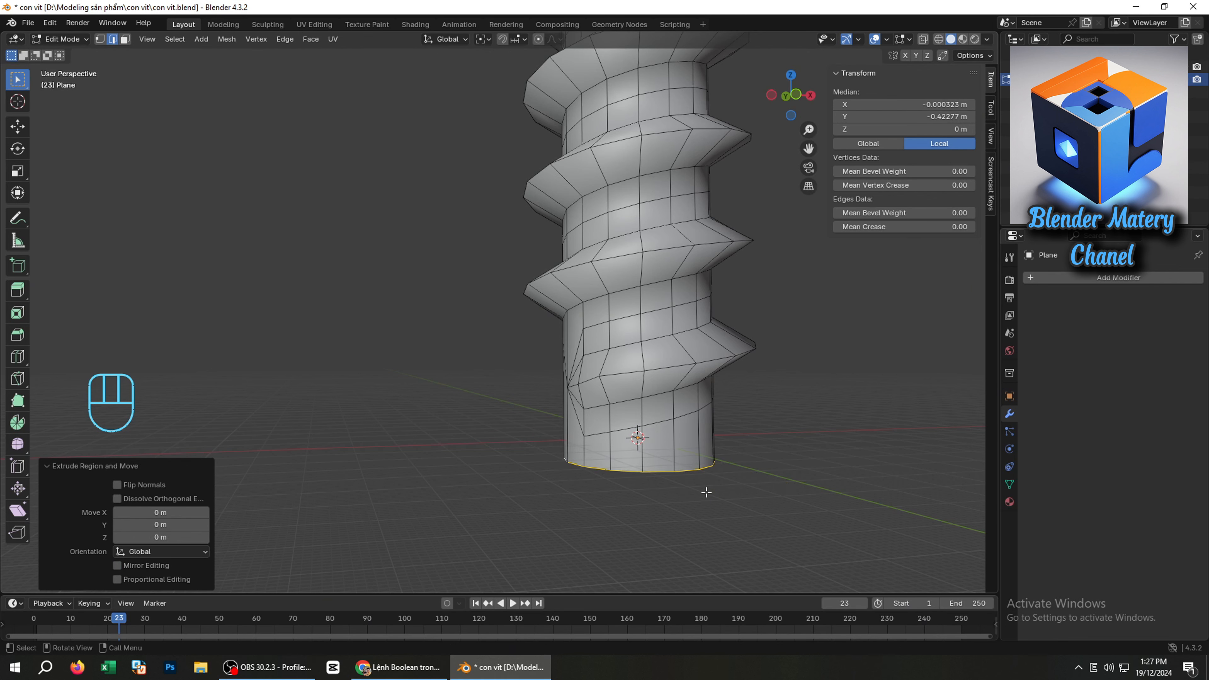
{"action": "key", "text": "g"}
{"action": "middle_click", "coordinate": [704, 519]}
{"action": "left_click", "coordinate": [704, 526]}
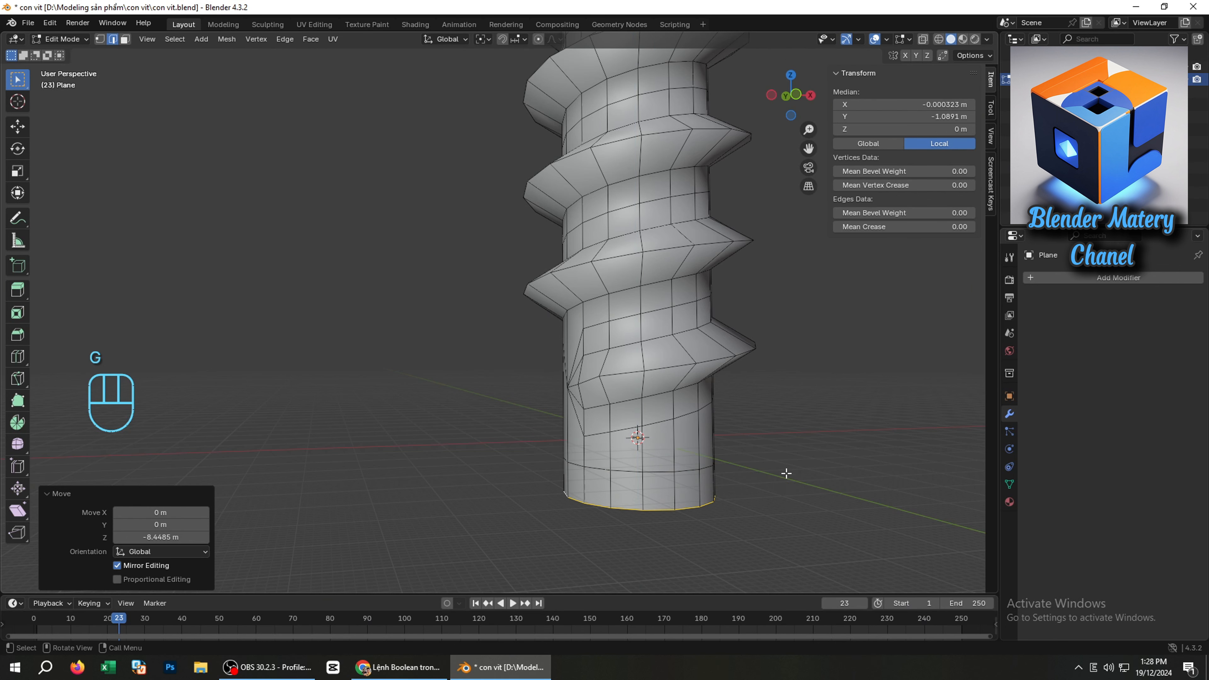
Enable proportional editing and scale the lower ring to about 0.505 with Smooth falloff and a proportional size of about 88.2
{"action": "key", "text": "s"}
{"action": "right_click", "coordinate": [756, 484]}
{"action": "left_click", "coordinate": [538, 39]}
{"action": "key", "text": "s"}
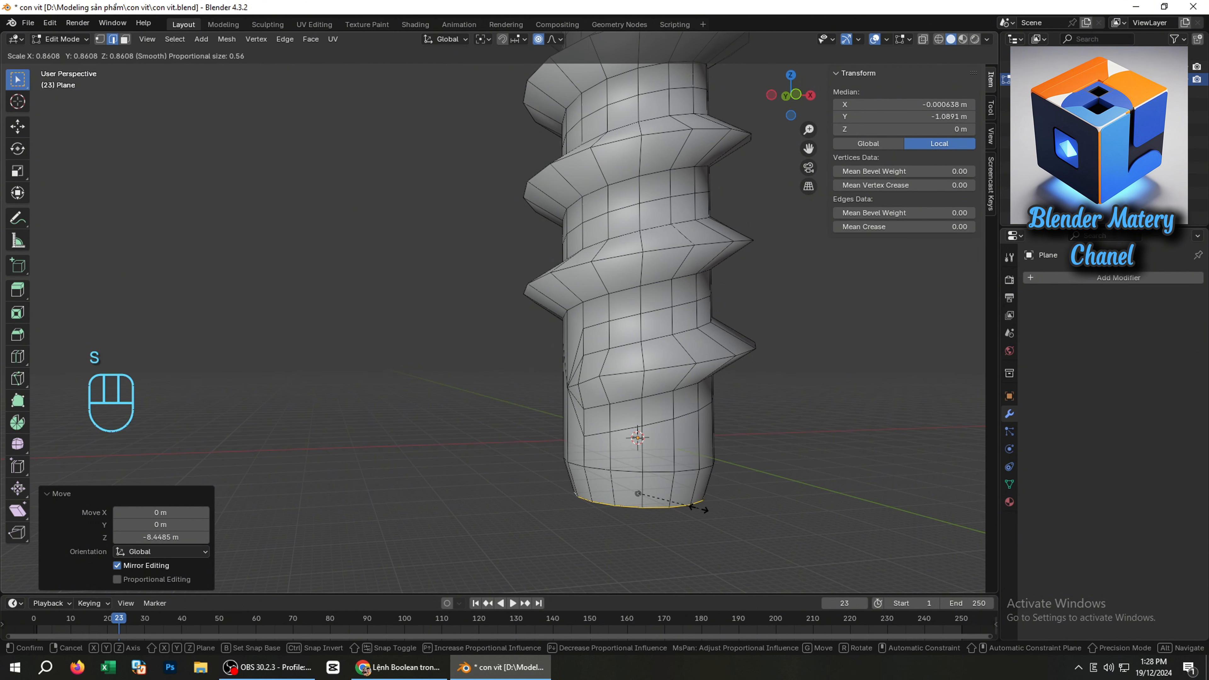
{"action": "scroll", "coordinate": [698, 509], "scroll_direction": "up", "scroll_amount": 1}
{"action": "scroll", "coordinate": [699, 508], "scroll_direction": "down", "scroll_amount": 20}
{"action": "scroll", "coordinate": [698, 508], "scroll_direction": "down", "scroll_amount": 17}
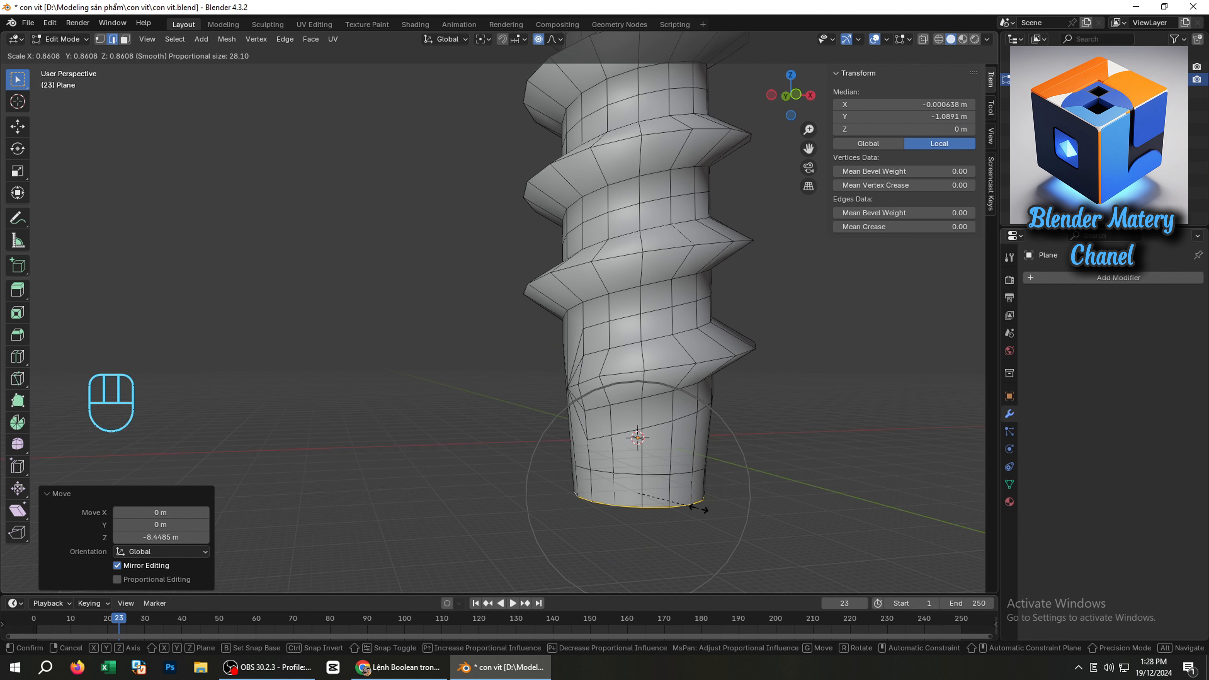
{"action": "scroll", "coordinate": [698, 508], "scroll_direction": "down", "scroll_amount": 2}
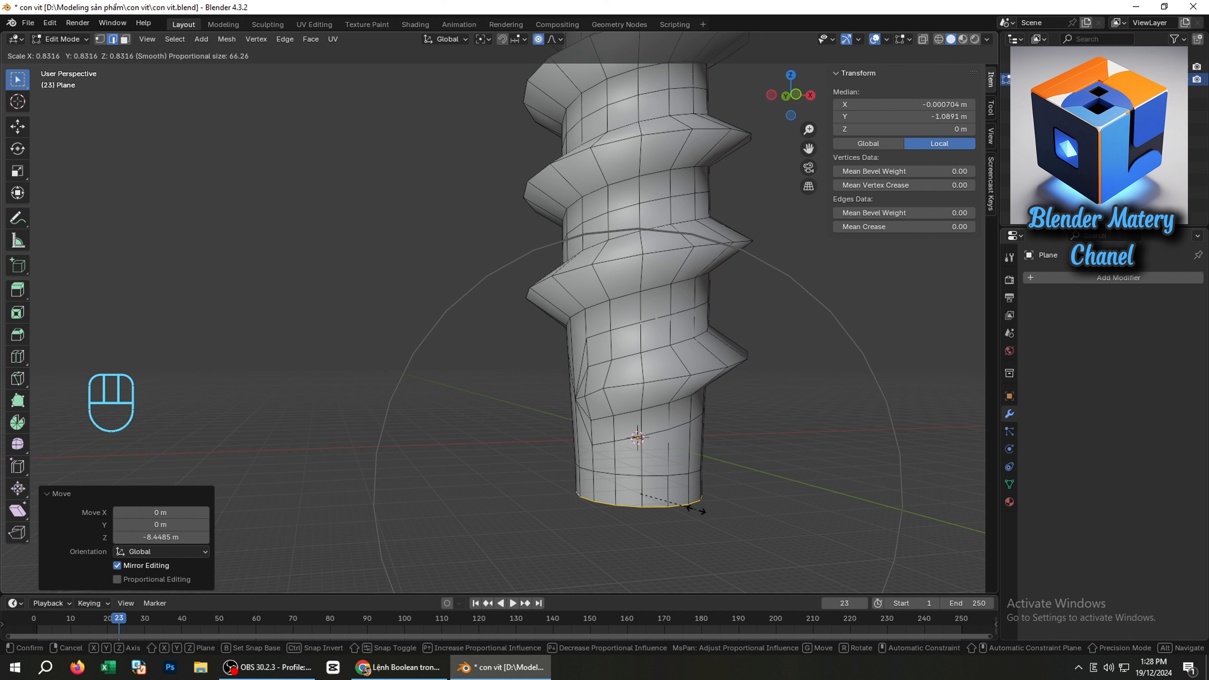
{"action": "scroll", "coordinate": [687, 509], "scroll_direction": "down", "scroll_amount": 2}
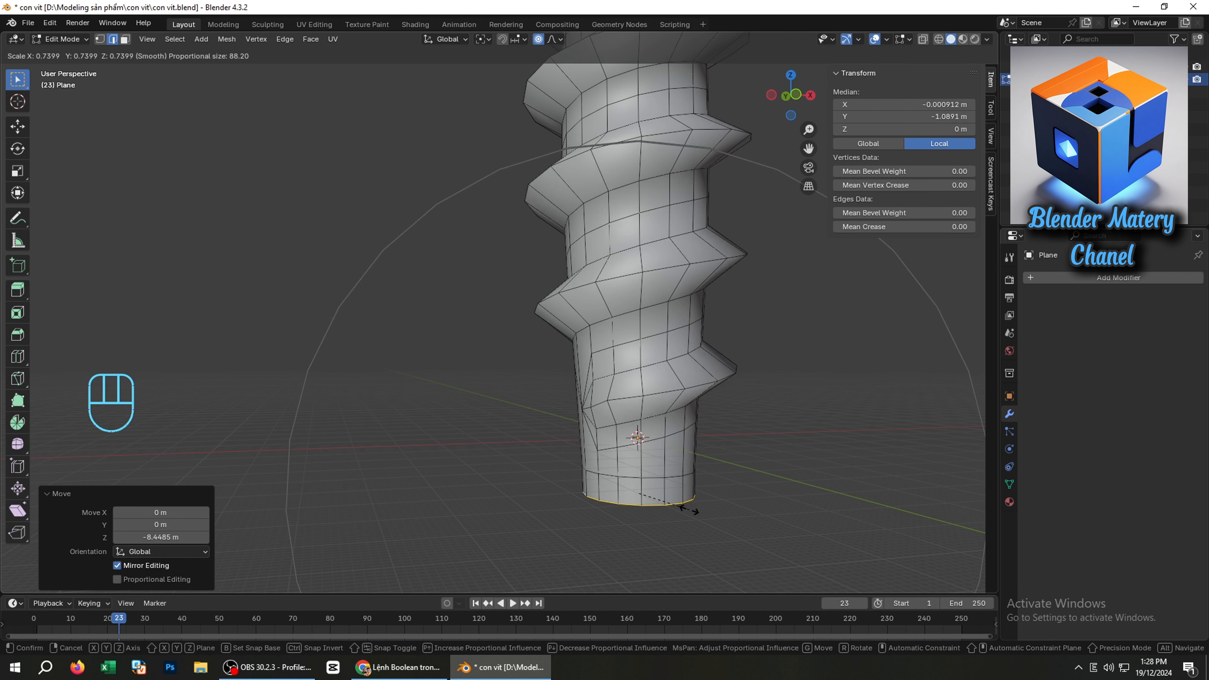
{"action": "left_click", "coordinate": [670, 508]}
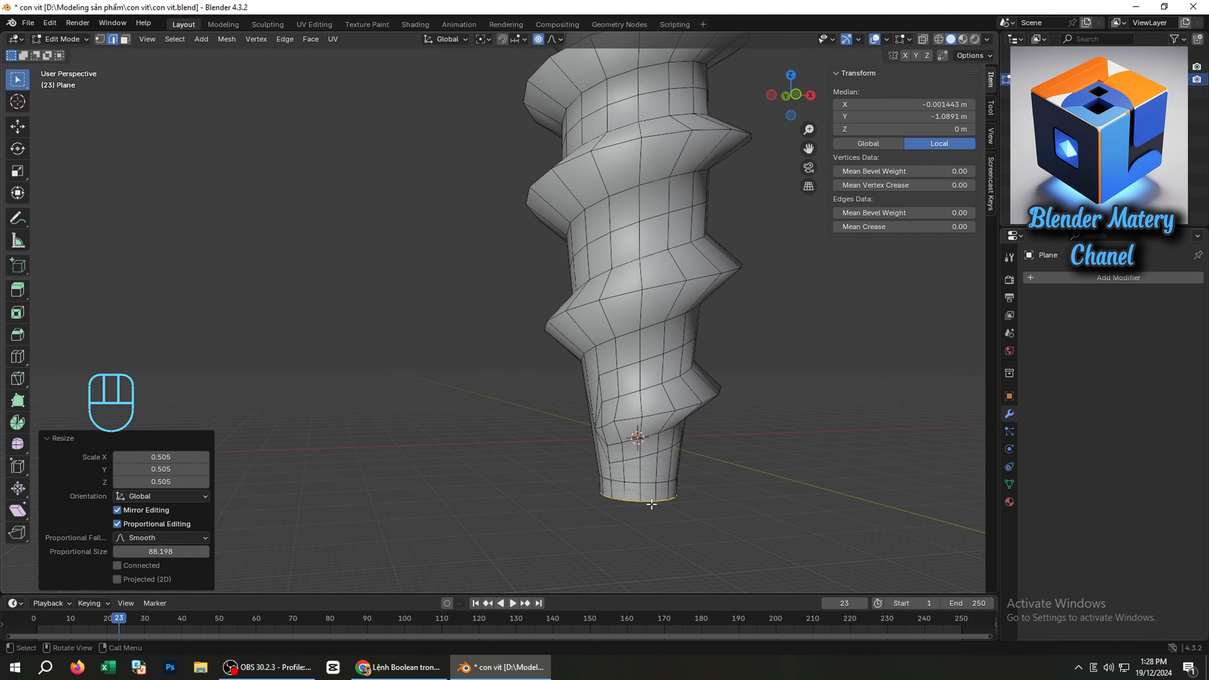
Extrude the narrowed lower ring about 6.63 m down along Z
{"action": "key", "text": "e"}
{"action": "key", "text": "z"}
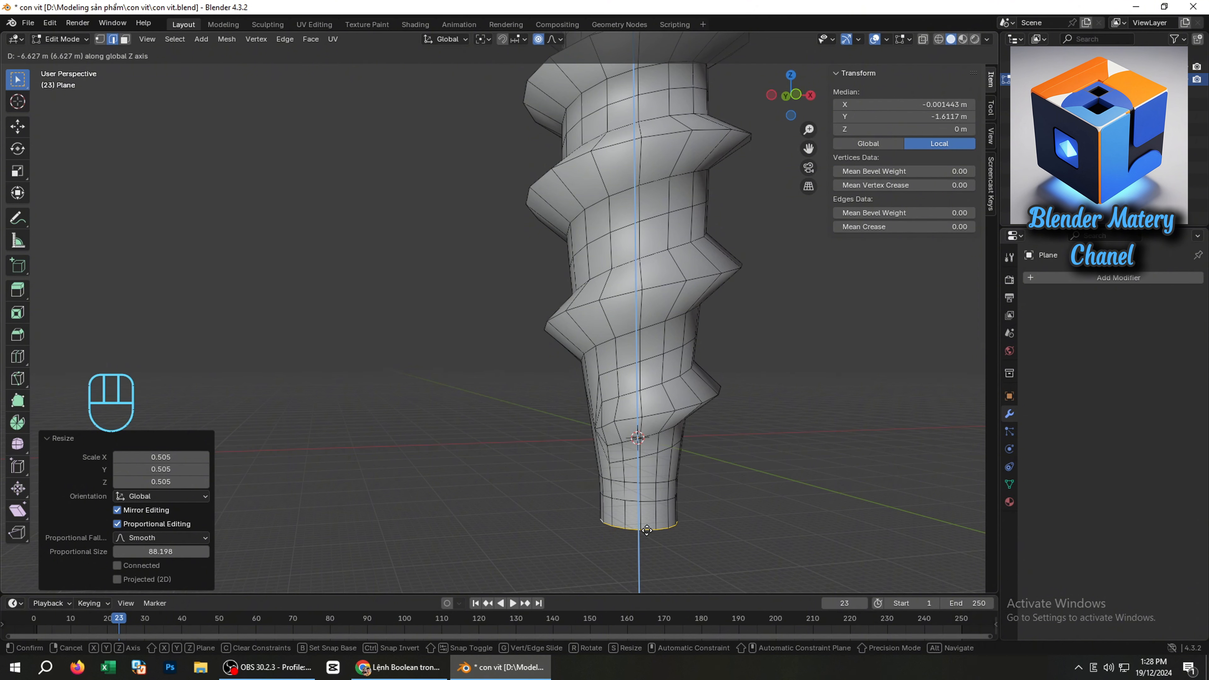
{"action": "left_click", "coordinate": [647, 530]}
Scale the lowest ring to about 0.222 with a proportional size of about 34 to form the tip, and close it with Grid Fill
{"action": "key", "text": "s"}
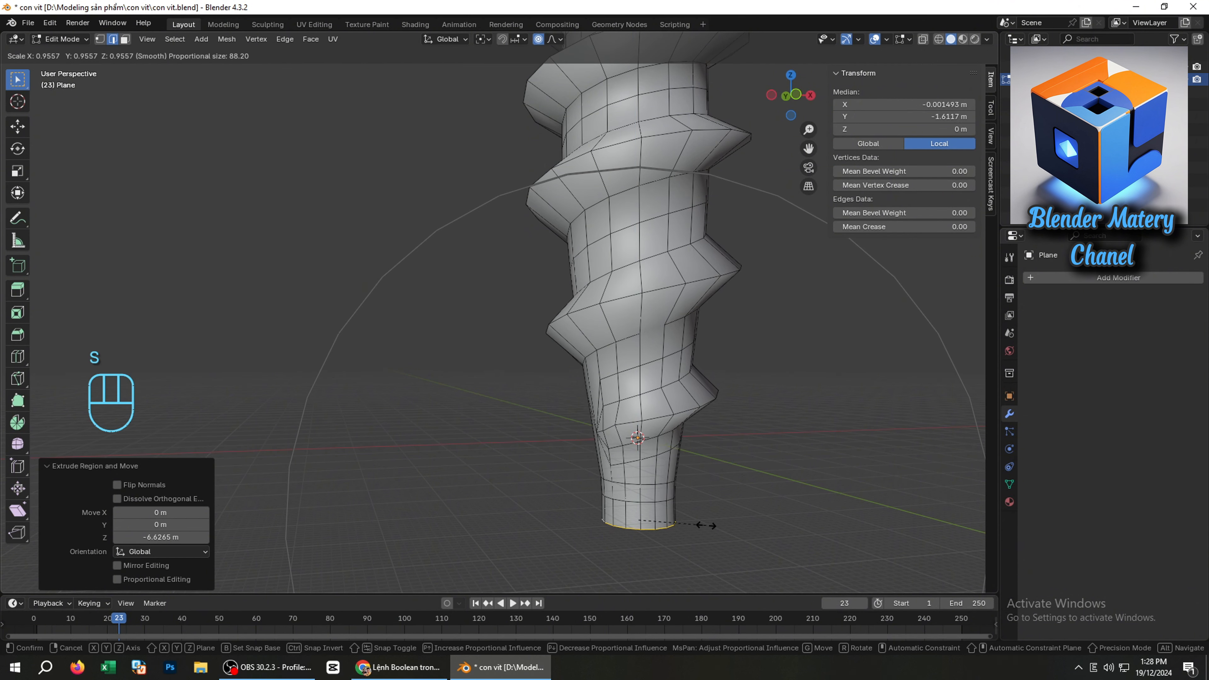
{"action": "left_click", "coordinate": [687, 518]}
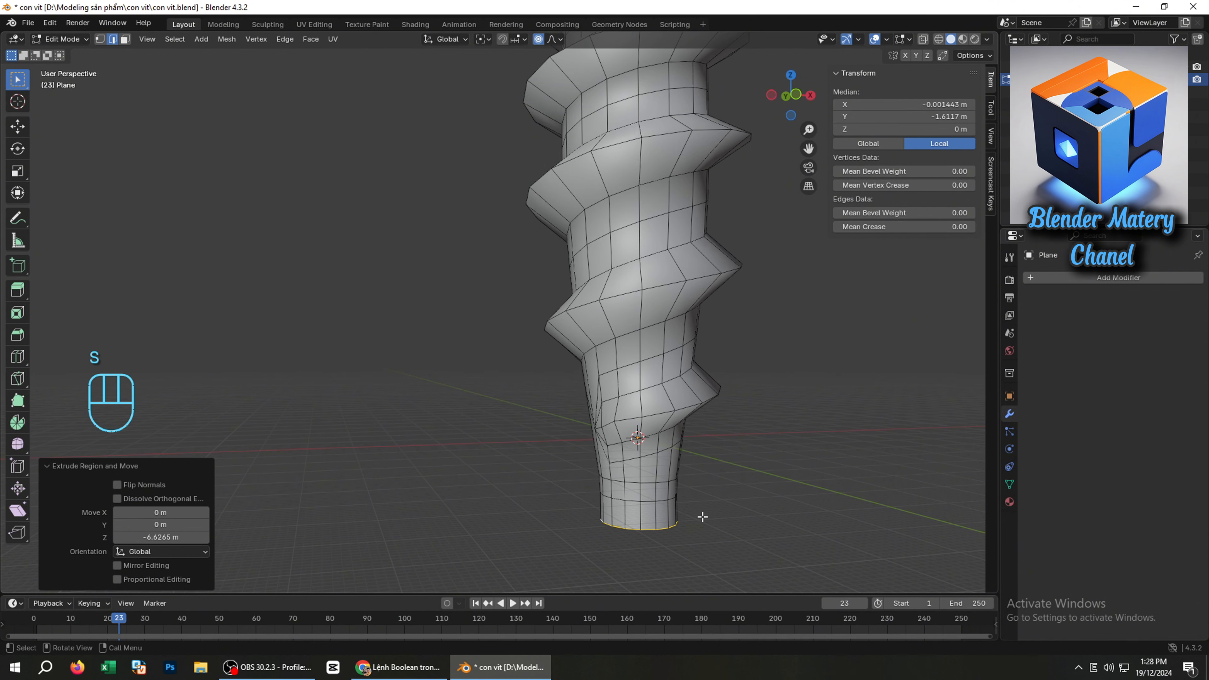
{"action": "key", "text": "s"}
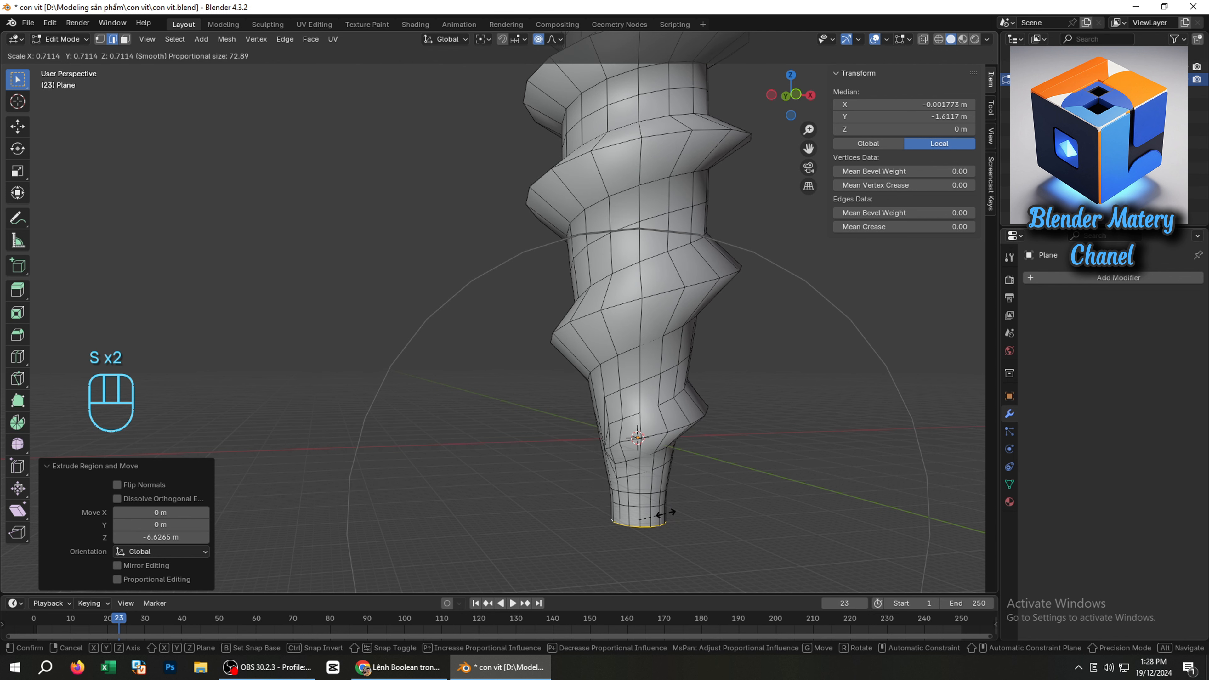
{"action": "scroll", "coordinate": [666, 513], "scroll_direction": "up", "scroll_amount": 19}
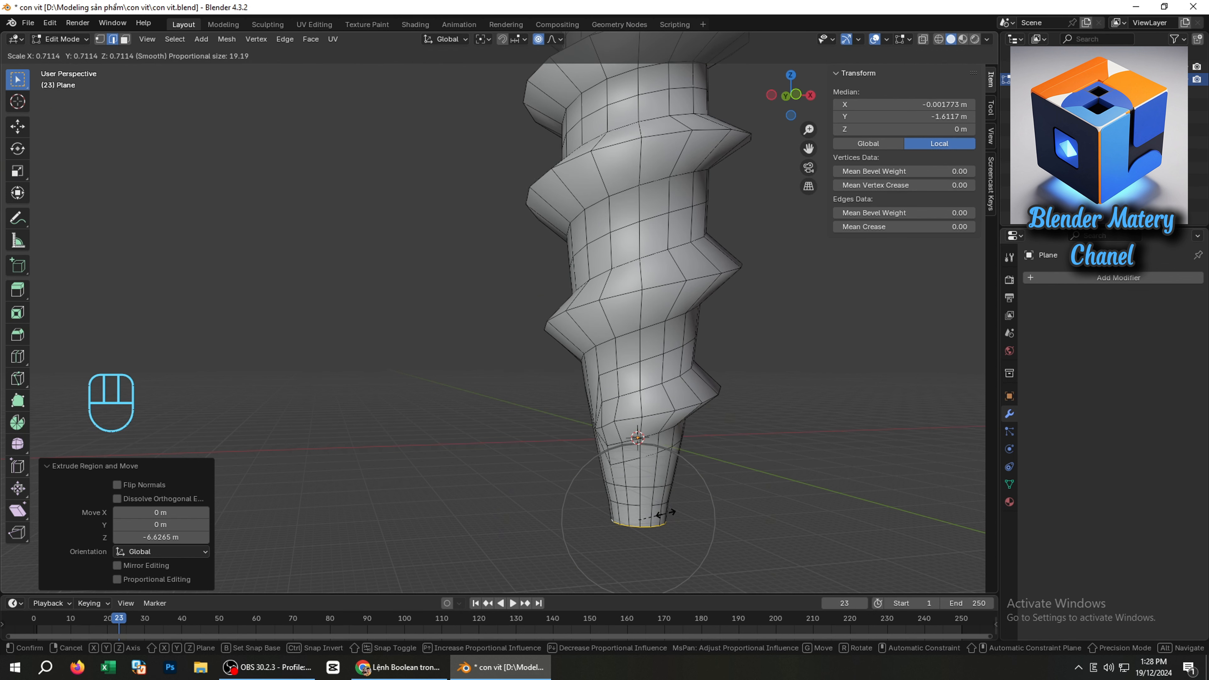
{"action": "scroll", "coordinate": [666, 513], "scroll_direction": "down", "scroll_amount": 4}
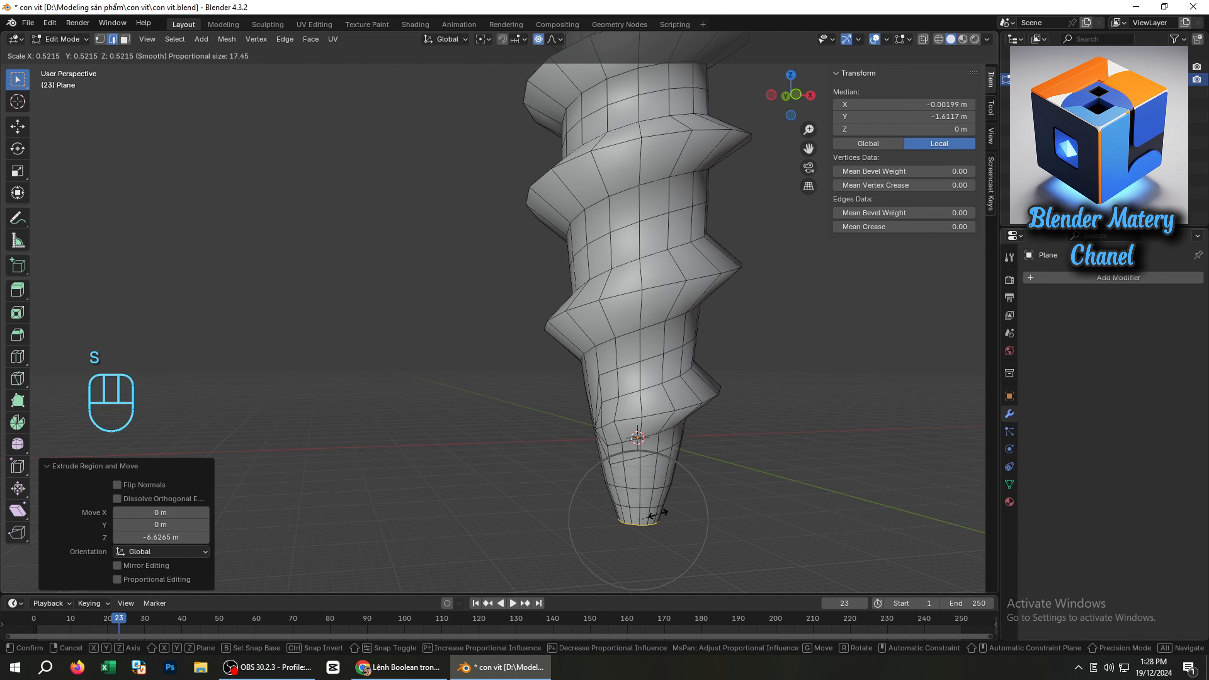
{"action": "scroll", "coordinate": [657, 515], "scroll_direction": "down", "scroll_amount": 1}
{"action": "scroll", "coordinate": [655, 513], "scroll_direction": "down", "scroll_amount": 3}
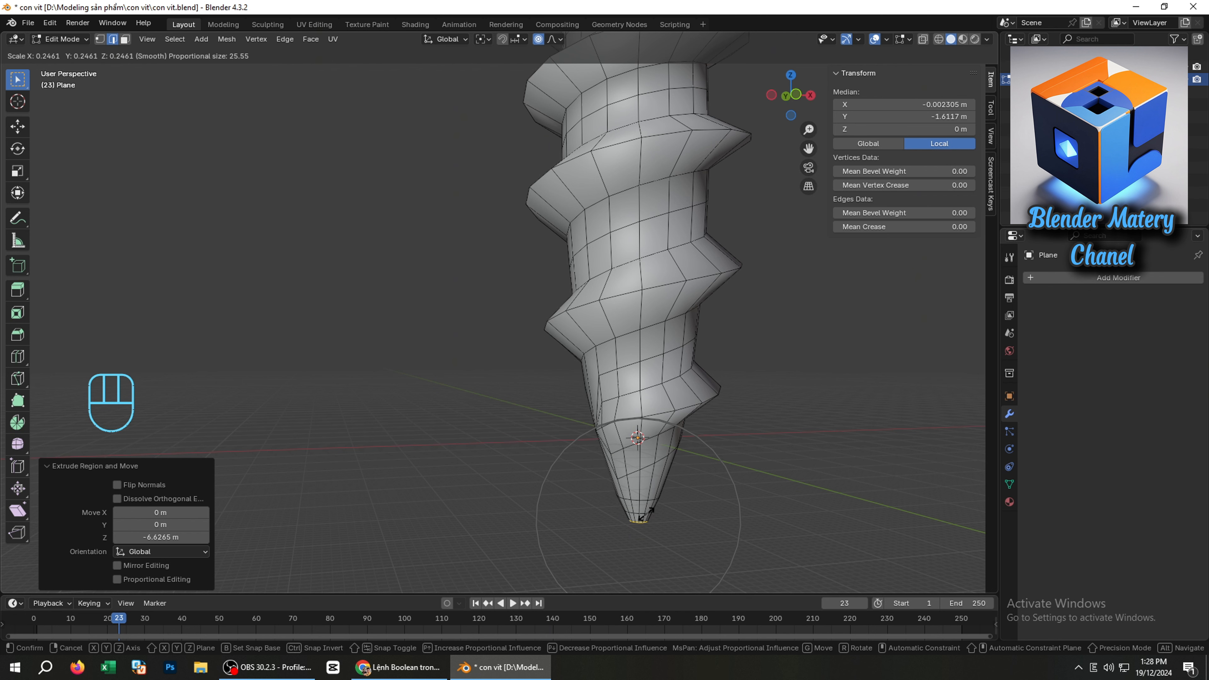
{"action": "scroll", "coordinate": [647, 514], "scroll_direction": "down", "scroll_amount": 3}
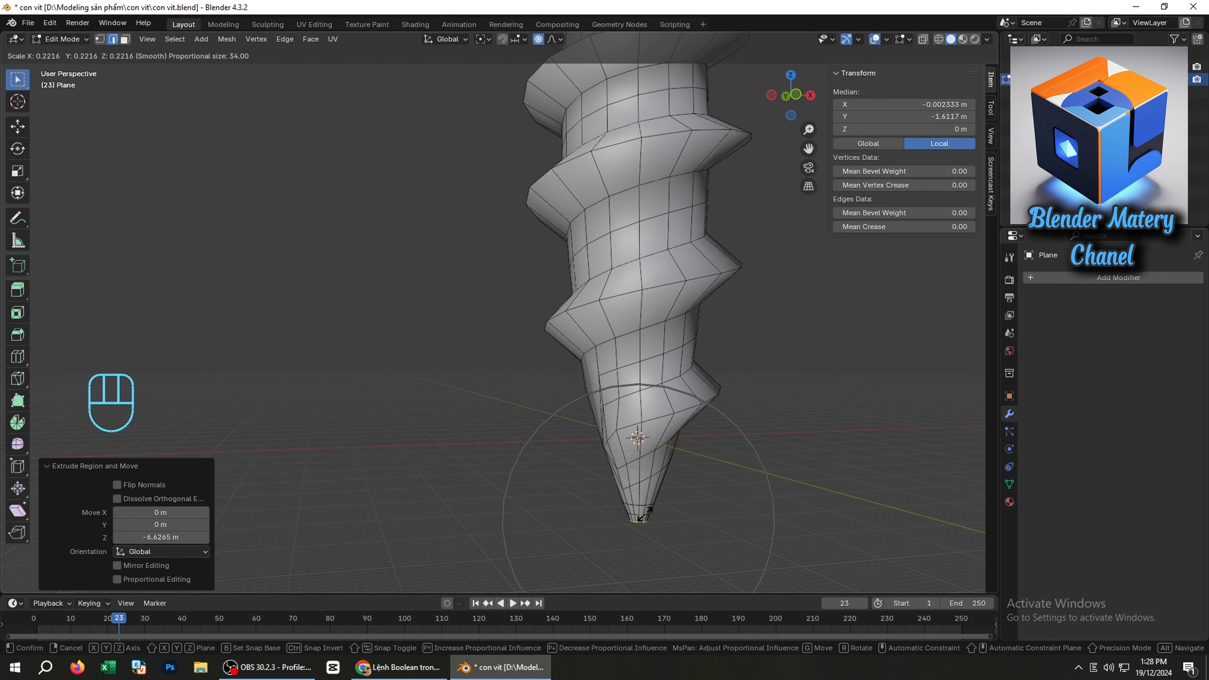
{"action": "left_click", "coordinate": [645, 514]}
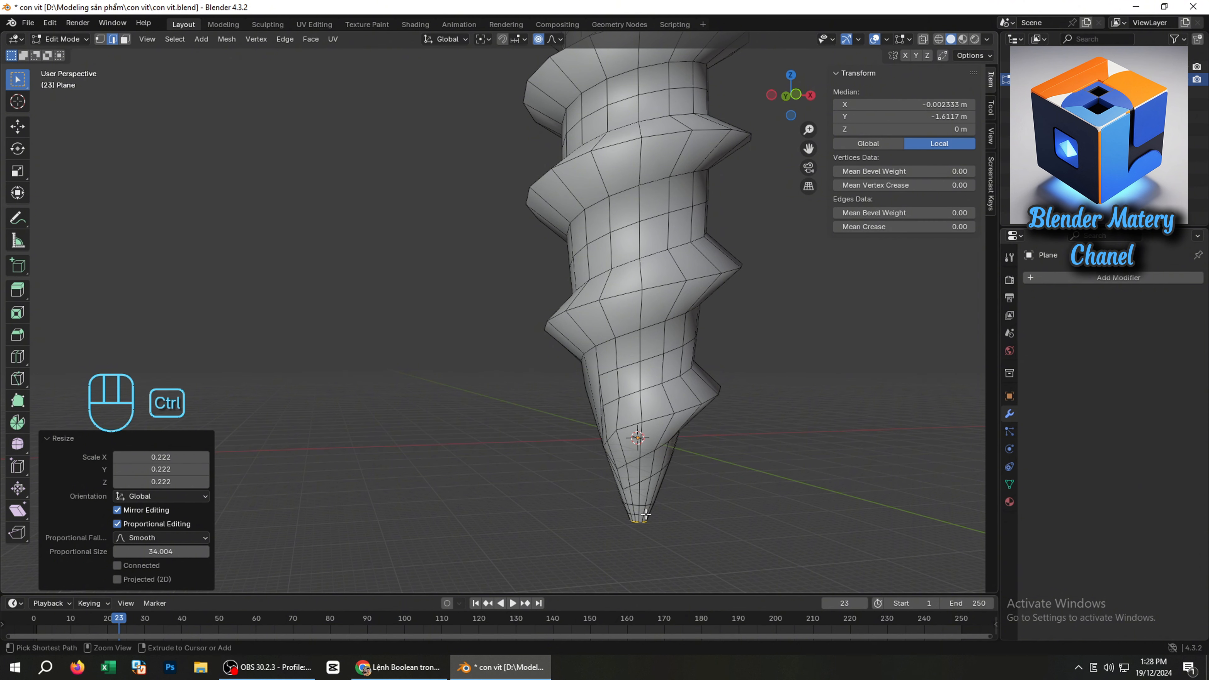
{"action": "key", "text": "ctrl+f"}
{"action": "left_click", "coordinate": [632, 506]}
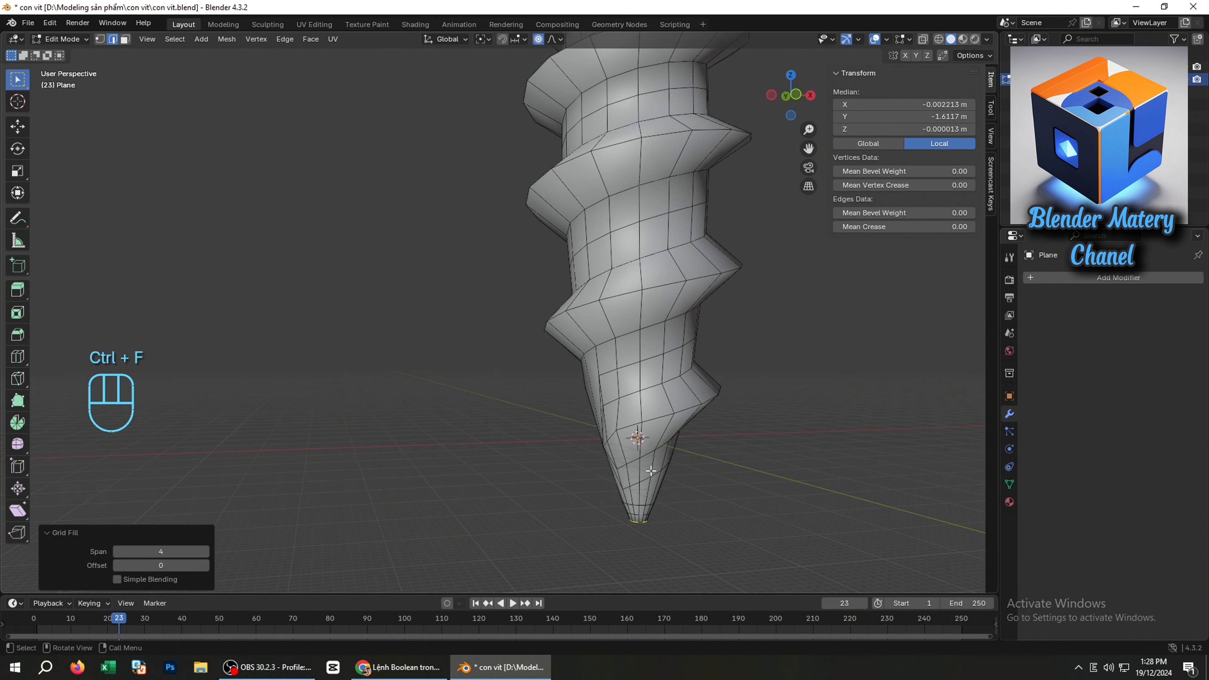
Select the exposed profile edges at the screw's open upper end as one path and merge them At Center
{"action": "middle_click_drag", "start_coordinate": [651, 472], "coordinate": [693, 469]}
{"action": "scroll", "coordinate": [694, 469], "scroll_direction": "down", "scroll_amount": 6}
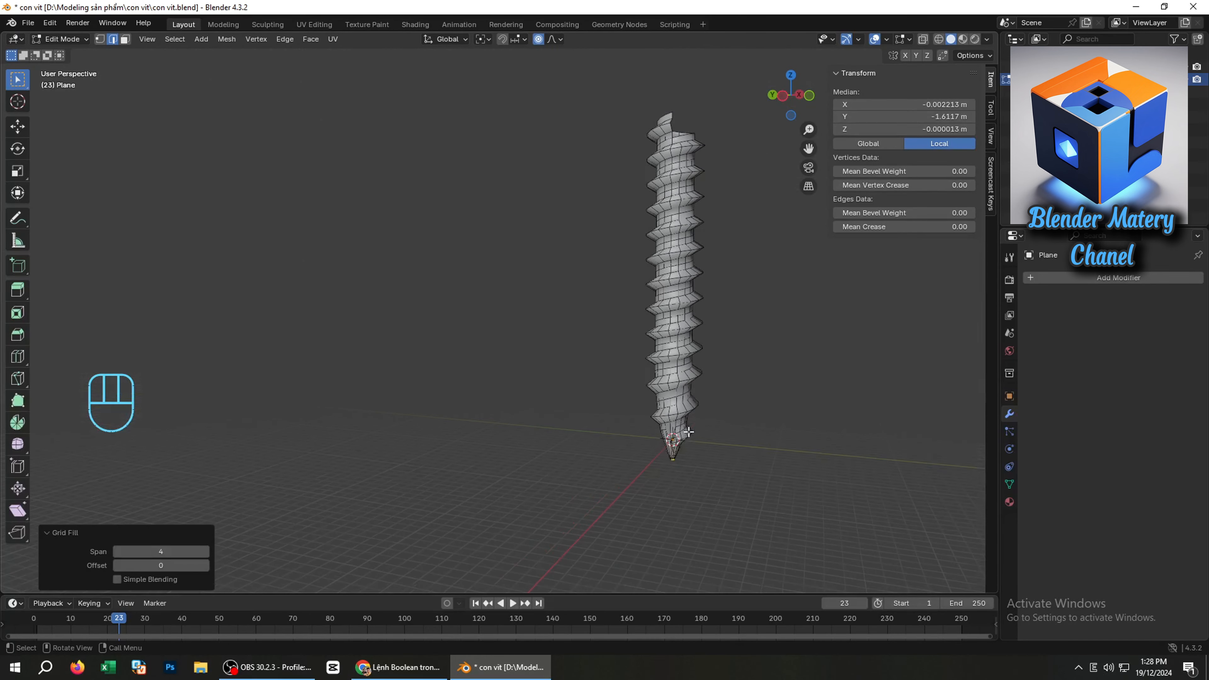
{"action": "middle_click_drag", "start_coordinate": [679, 366], "coordinate": [650, 512], "text": "shift"}
{"action": "scroll", "coordinate": [712, 286], "scroll_direction": "up", "scroll_amount": 6}
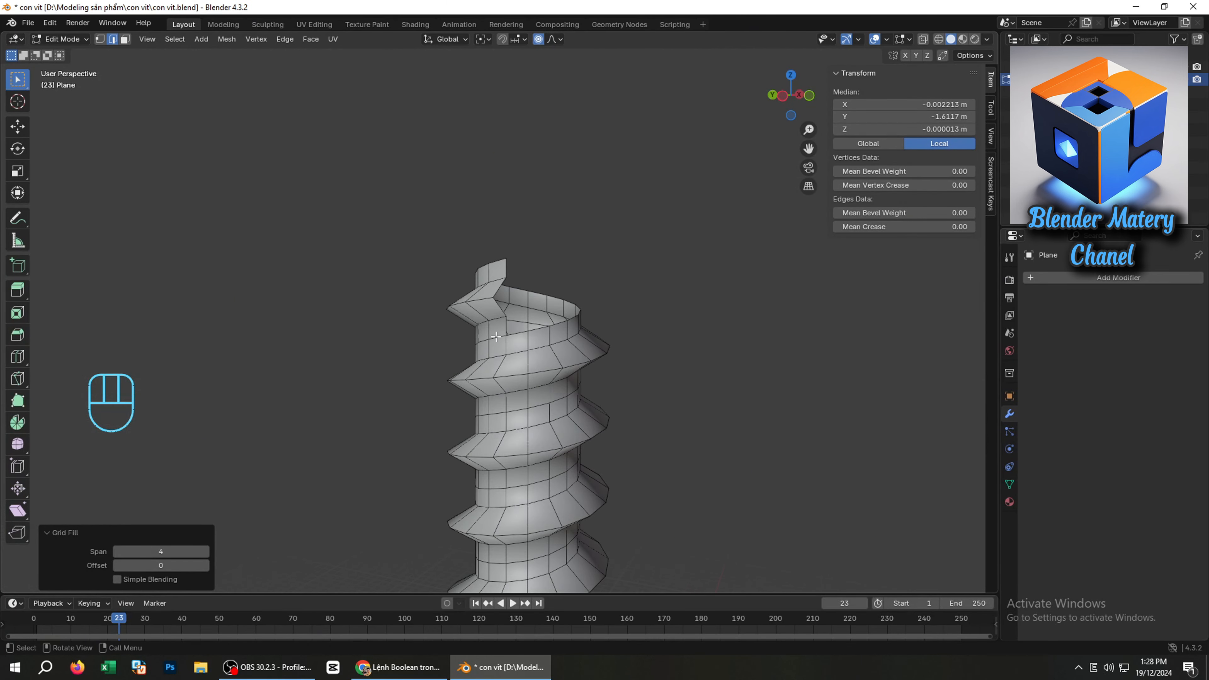
{"action": "middle_click_drag", "start_coordinate": [497, 337], "coordinate": [431, 346]}
{"action": "scroll", "coordinate": [480, 277], "scroll_direction": "up", "scroll_amount": 2}
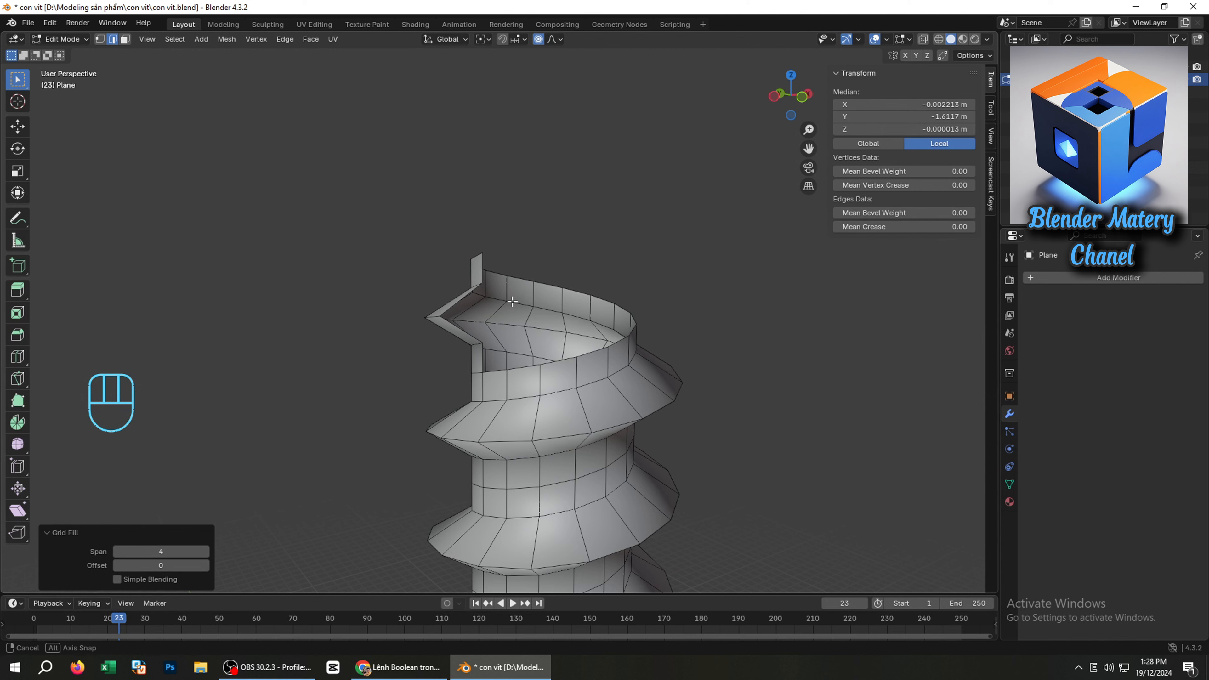
{"action": "middle_click_drag", "start_coordinate": [514, 300], "coordinate": [536, 325]}
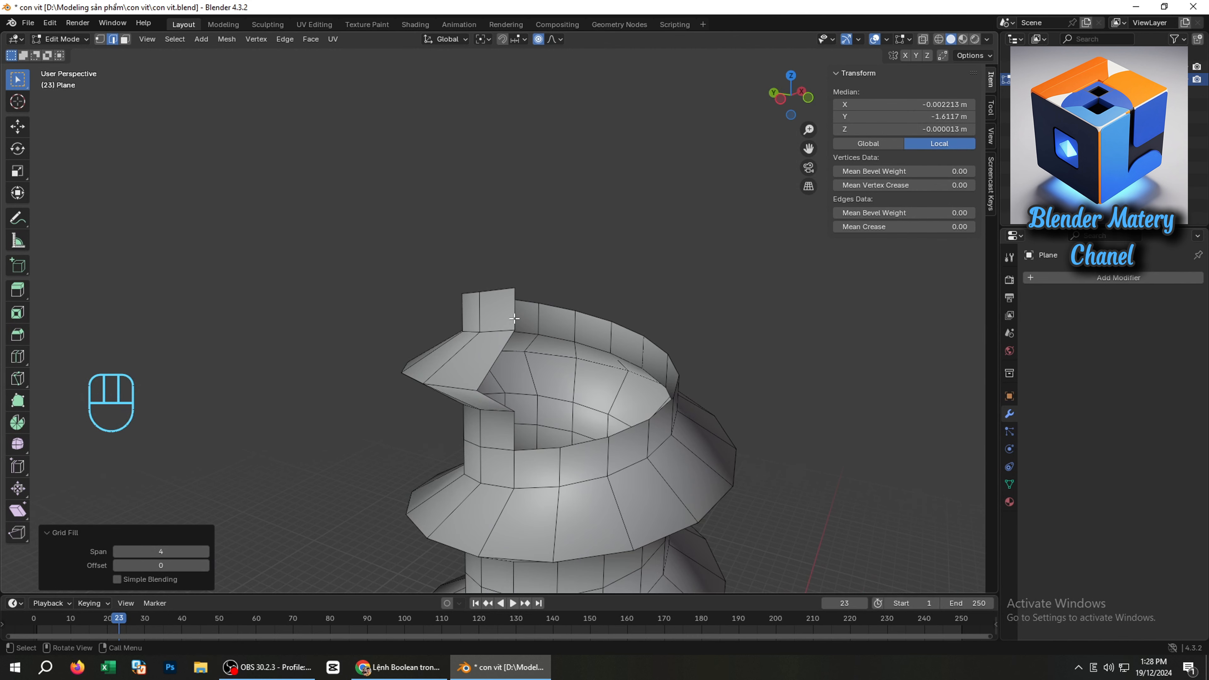
{"action": "left_click", "coordinate": [513, 293]}
{"action": "key", "text": "shift"}
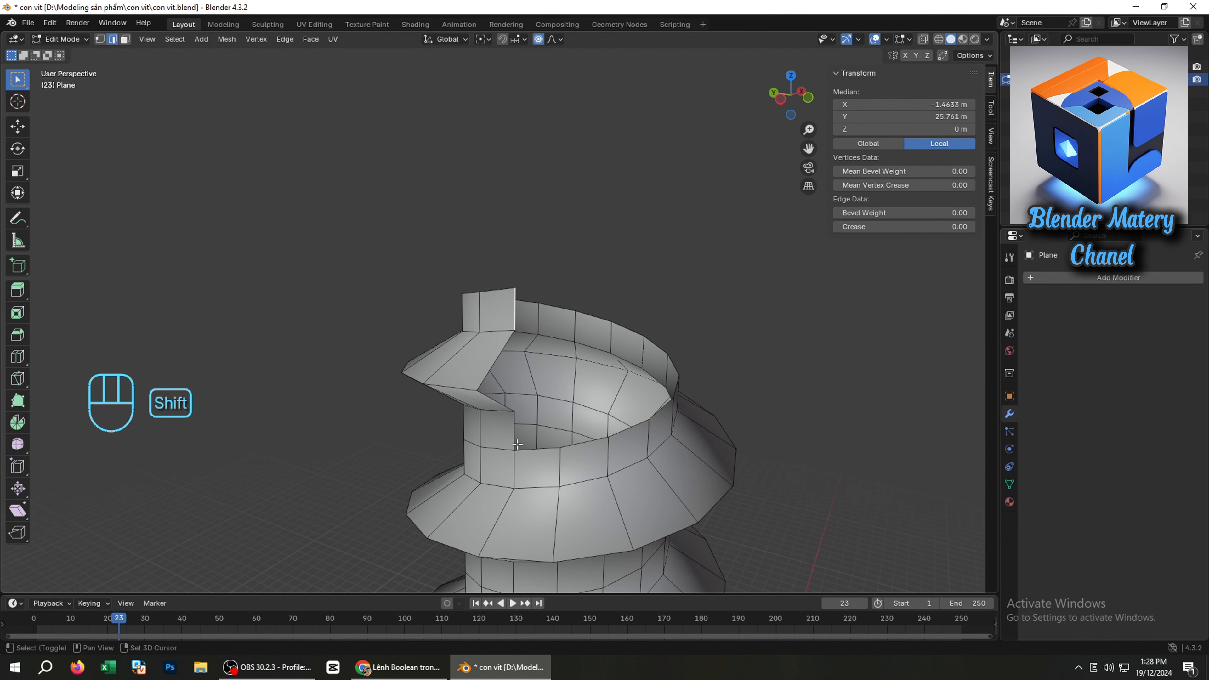
{"action": "left_click", "coordinate": [516, 441], "text": "shift"}
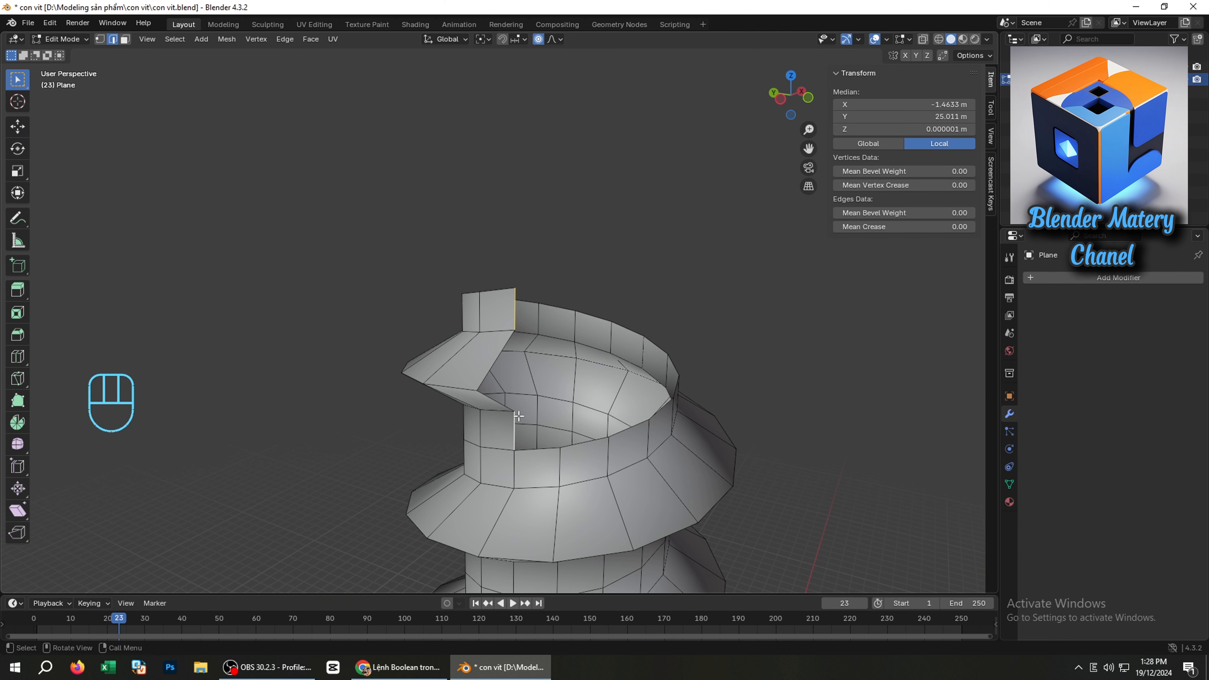
{"action": "left_click", "coordinate": [514, 427], "text": "ctrl"}
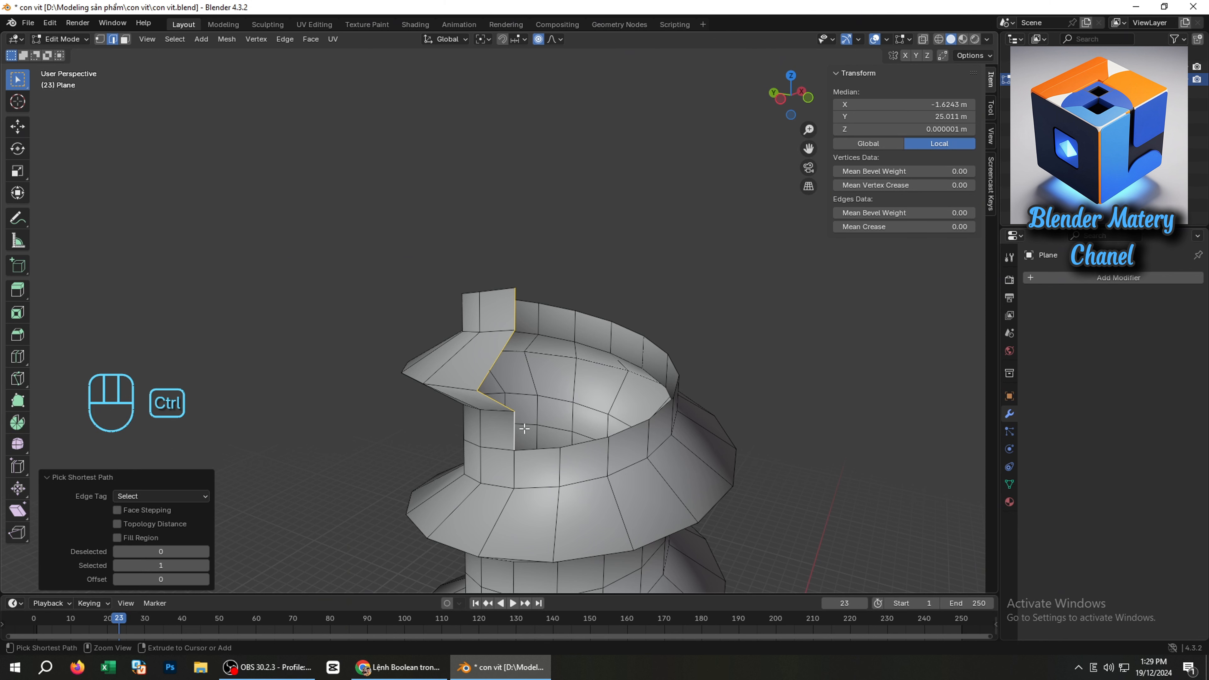
{"action": "middle_click_drag", "start_coordinate": [514, 428], "coordinate": [535, 427]}
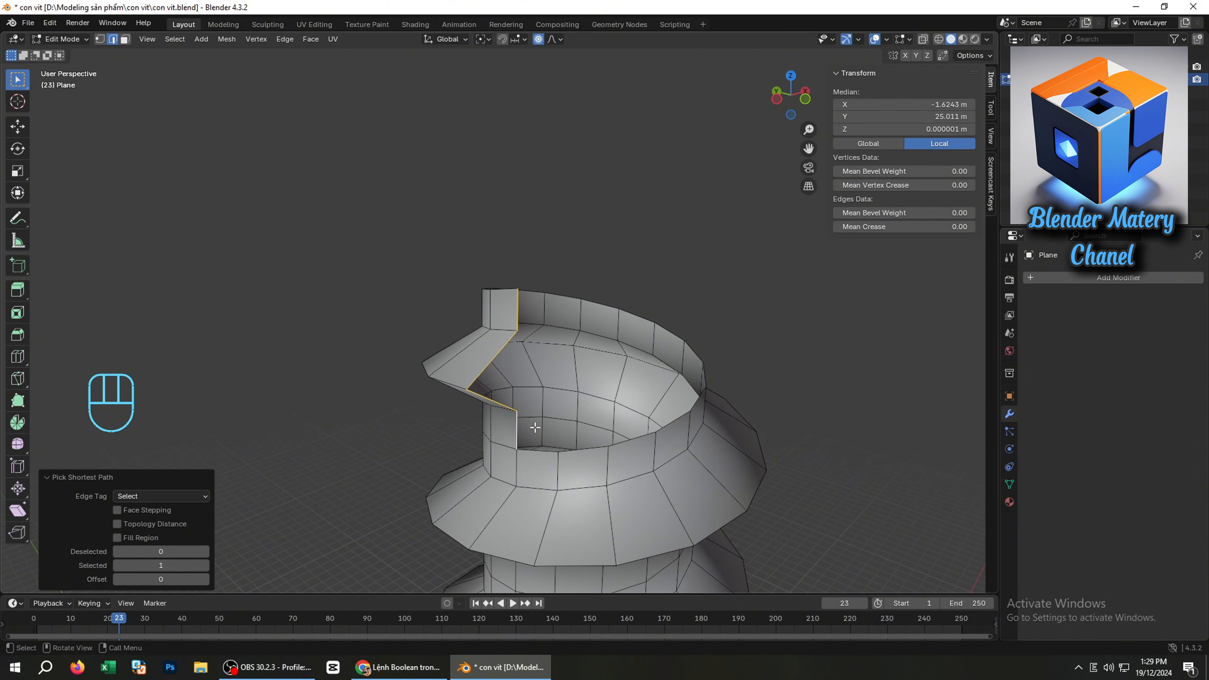
{"action": "key", "text": "m"}
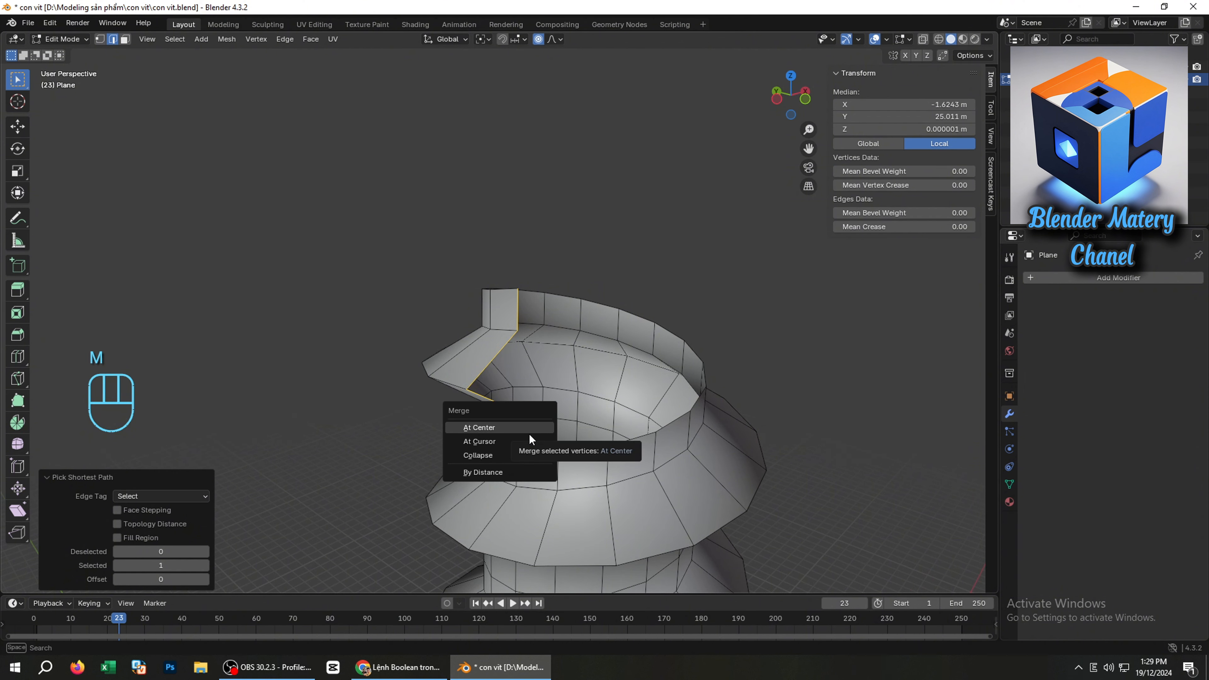
{"action": "left_click", "coordinate": [529, 433]}
With proportional editing off, move the merged vertex about 2.06 m along X in top view, in line with the inner wall
{"action": "mouse_move", "coordinate": [511, 363]}
{"action": "middle_mouse_down"}
{"action": "mouse_move", "coordinate": [514, 333]}
{"action": "mouse_move", "coordinate": [518, 362]}
{"action": "middle_mouse_up"}
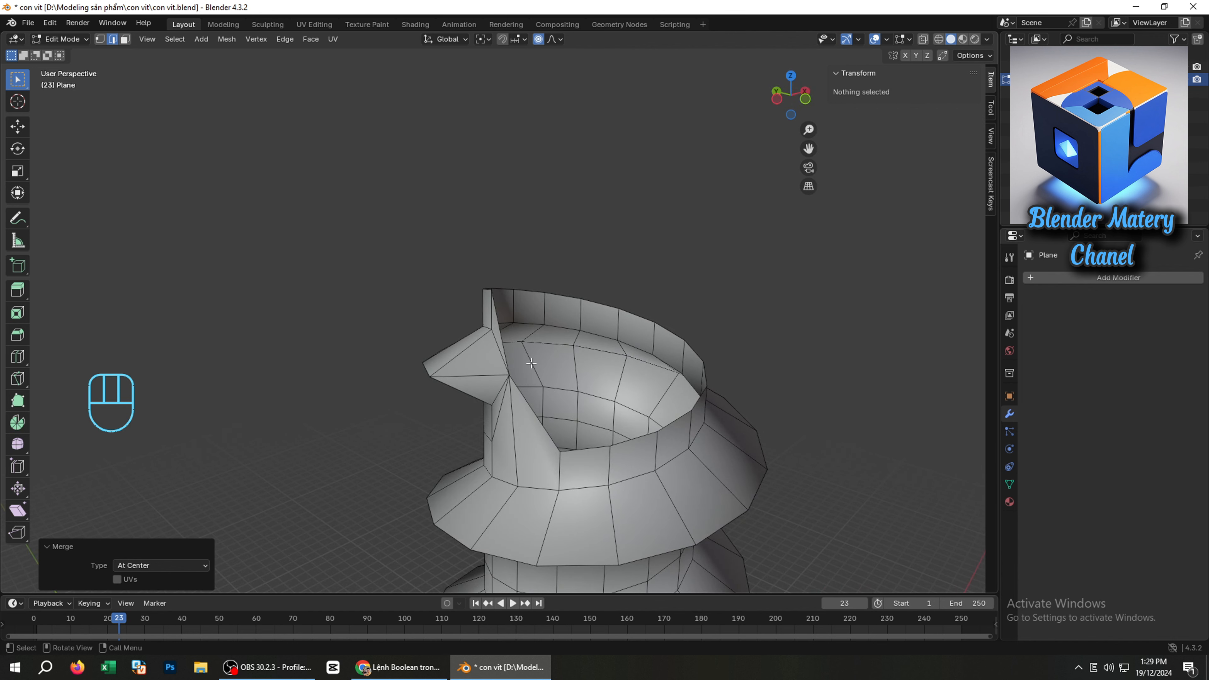
{"action": "key", "text": "grave"}
{"action": "left_click", "coordinate": [515, 287]}
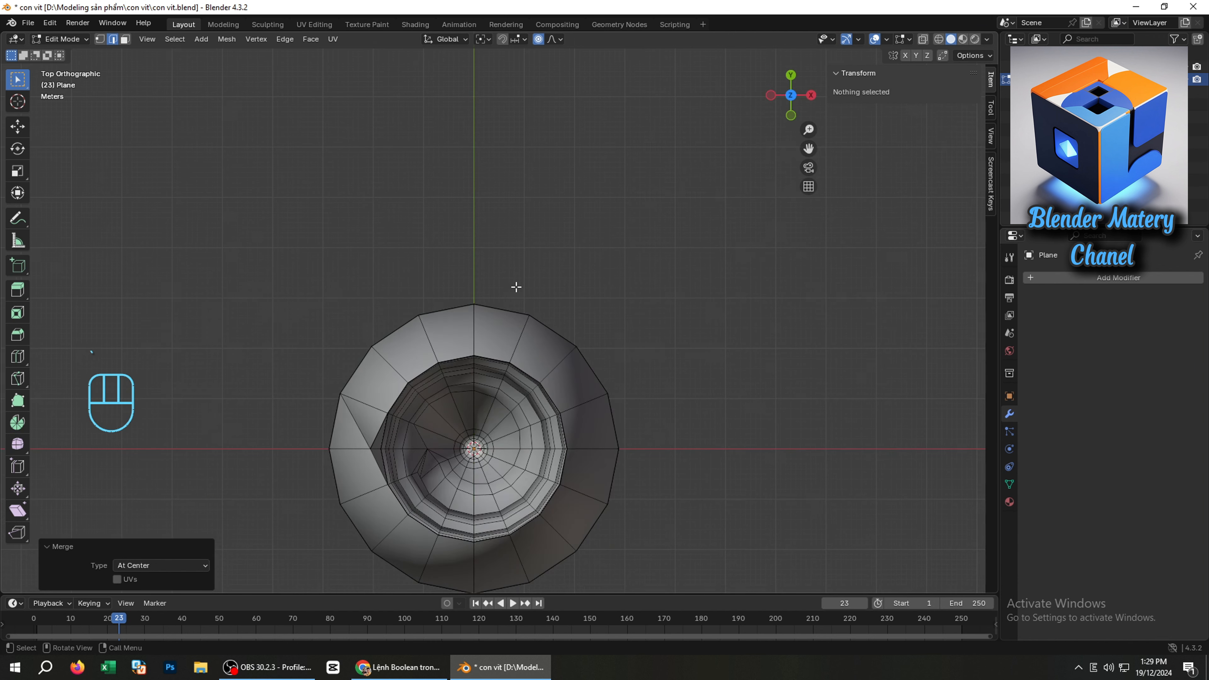
{"action": "middle_click_drag", "start_coordinate": [384, 459], "coordinate": [568, 414], "text": "shift"}
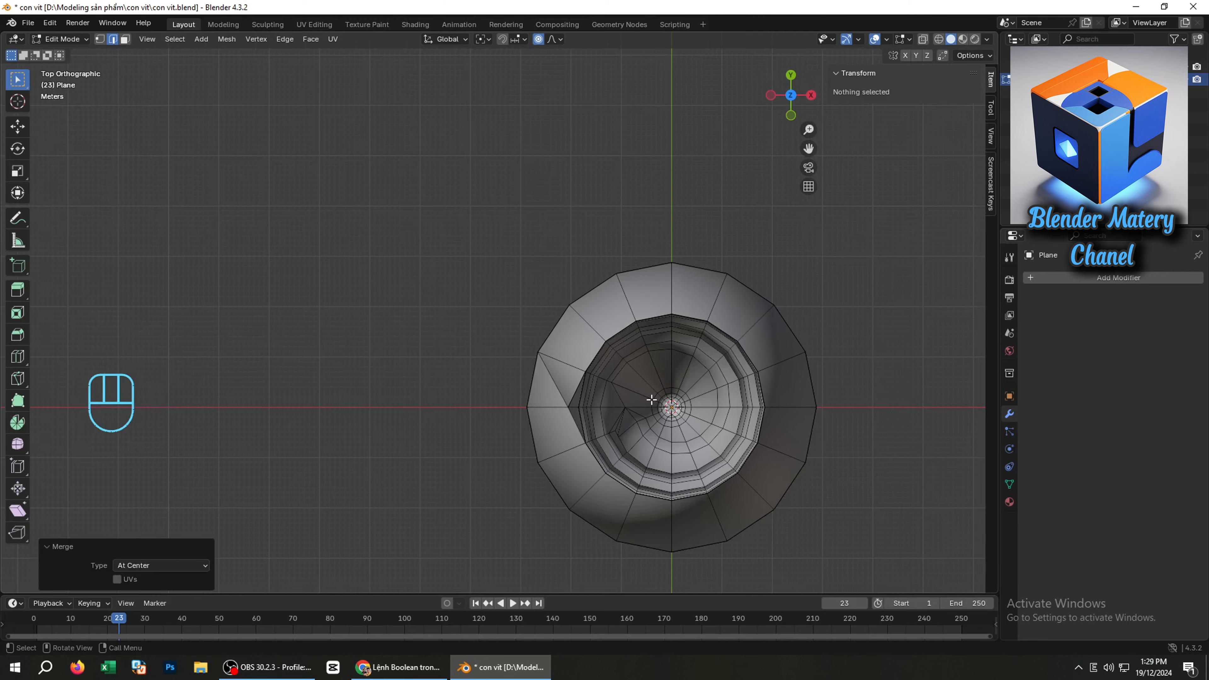
{"action": "scroll", "coordinate": [568, 414], "scroll_direction": "up", "scroll_amount": 3}
{"action": "scroll", "coordinate": [499, 408], "scroll_direction": "up", "scroll_amount": 2}
{"action": "key", "text": "1"}
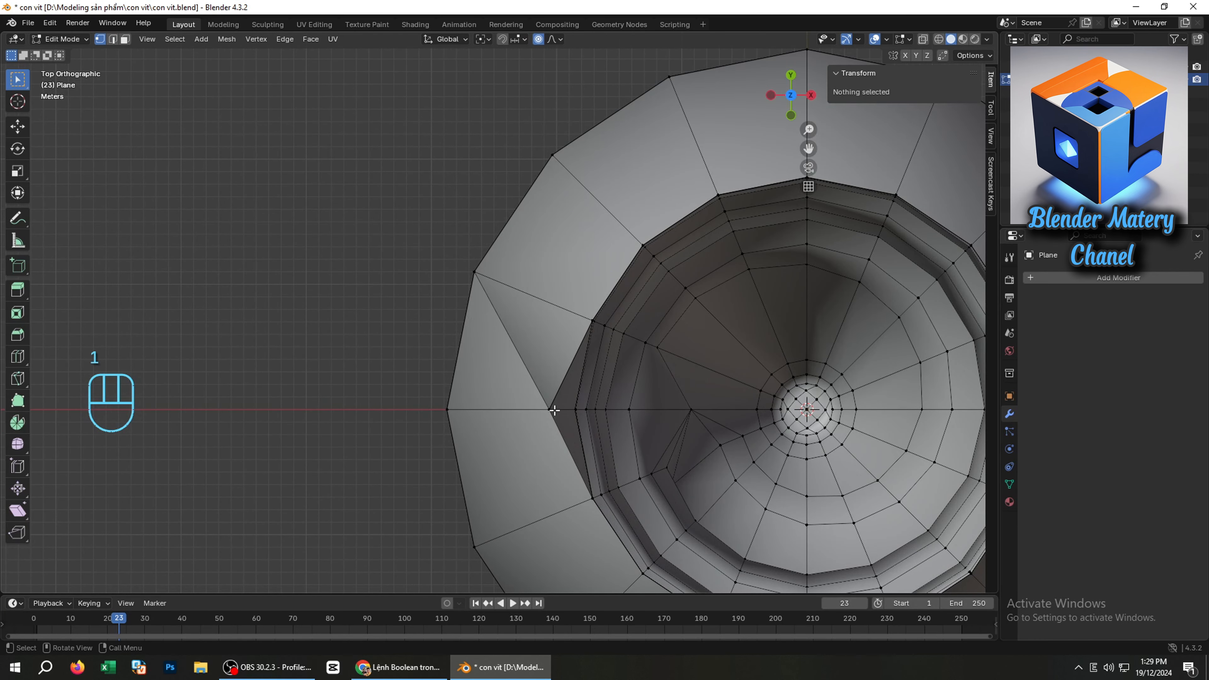
{"action": "left_click", "coordinate": [550, 408]}
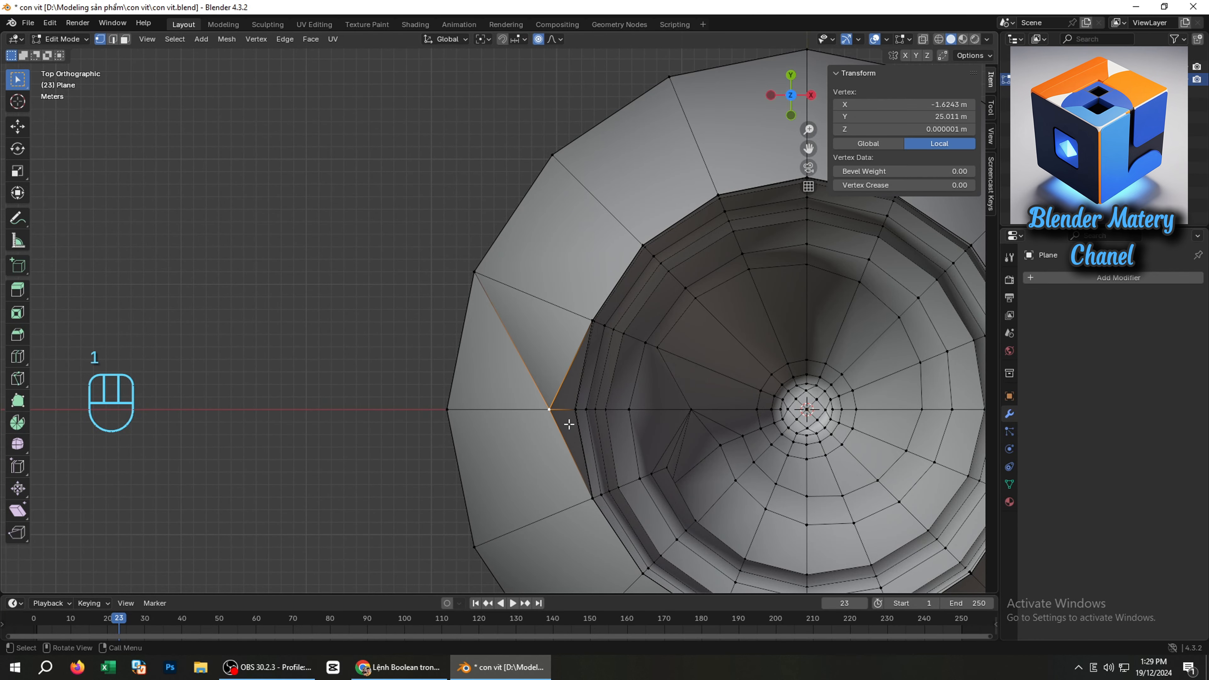
{"action": "key", "text": "g"}
{"action": "right_click", "coordinate": [620, 299]}
{"action": "key", "text": "g"}
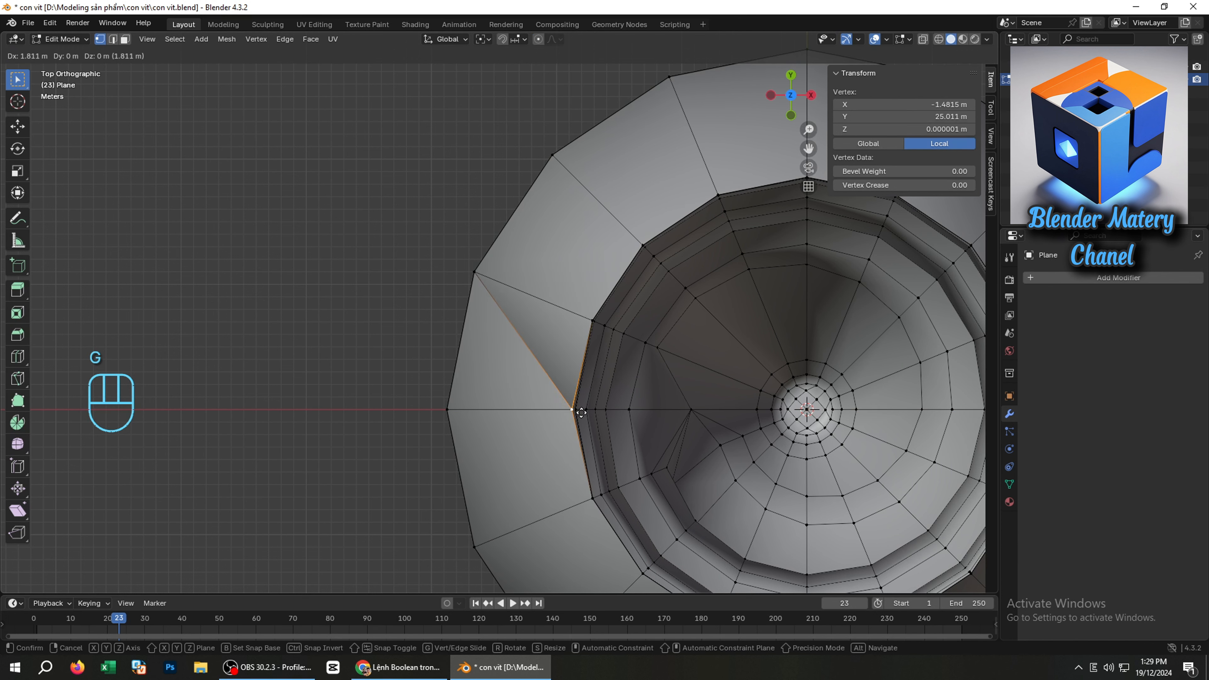
{"action": "key", "text": "x"}
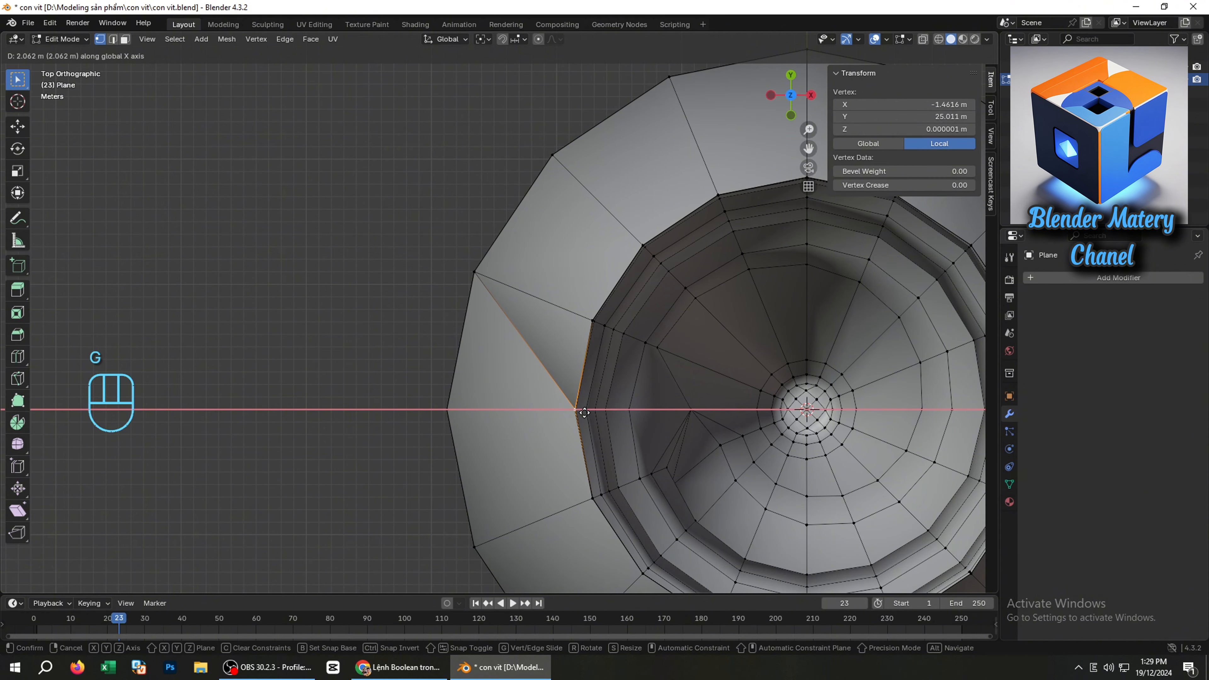
{"action": "left_click", "coordinate": [584, 412]}
{"action": "scroll", "coordinate": [585, 413], "scroll_direction": "down", "scroll_amount": 2}
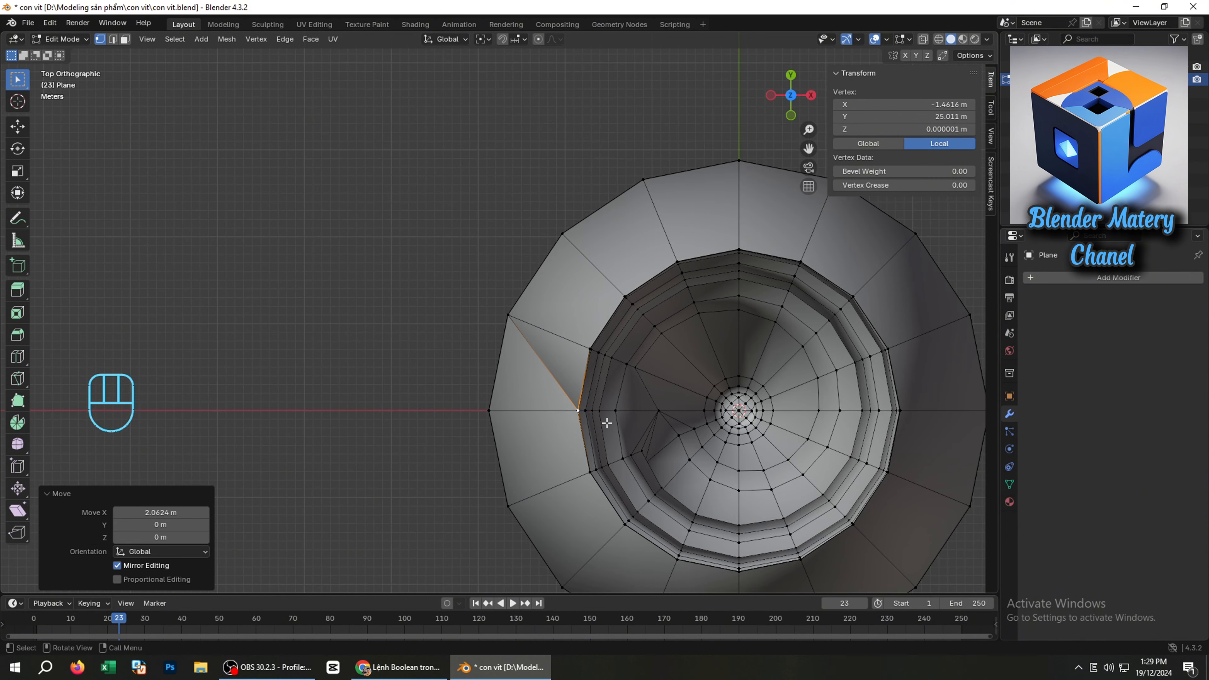
Select the open boundary loop at the screw's upper end and extrude it about 17.4 m up along Z
{"action": "key", "text": "grave"}
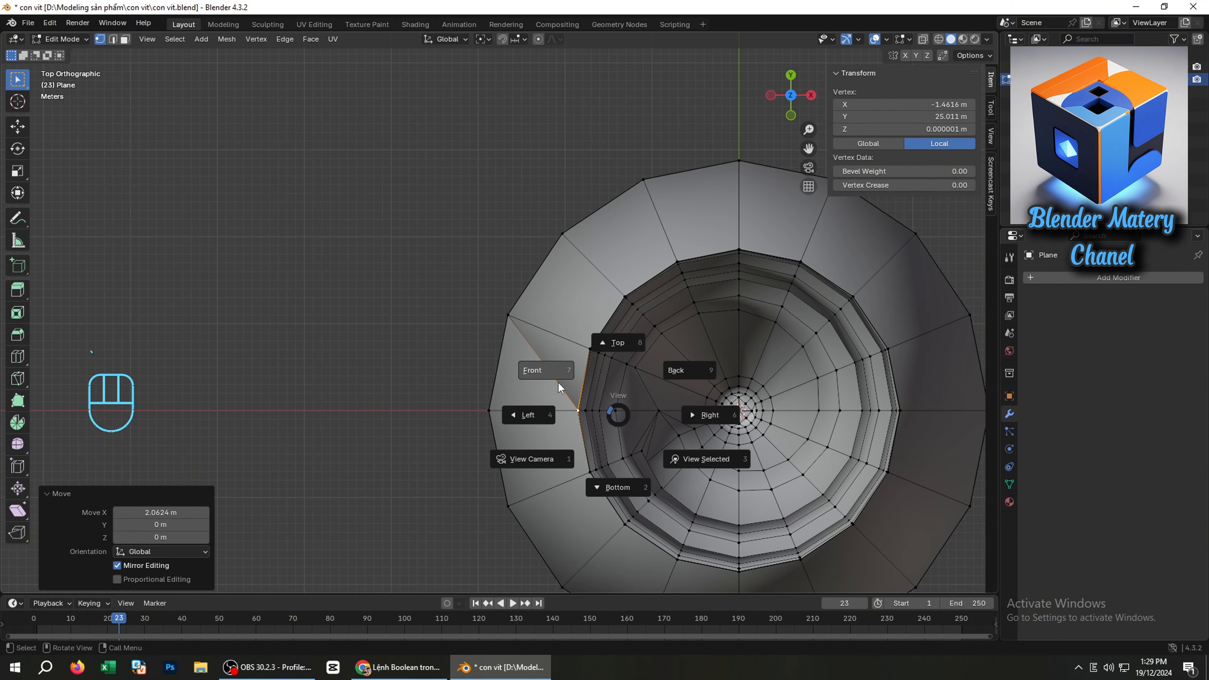
{"action": "left_click", "coordinate": [559, 388]}
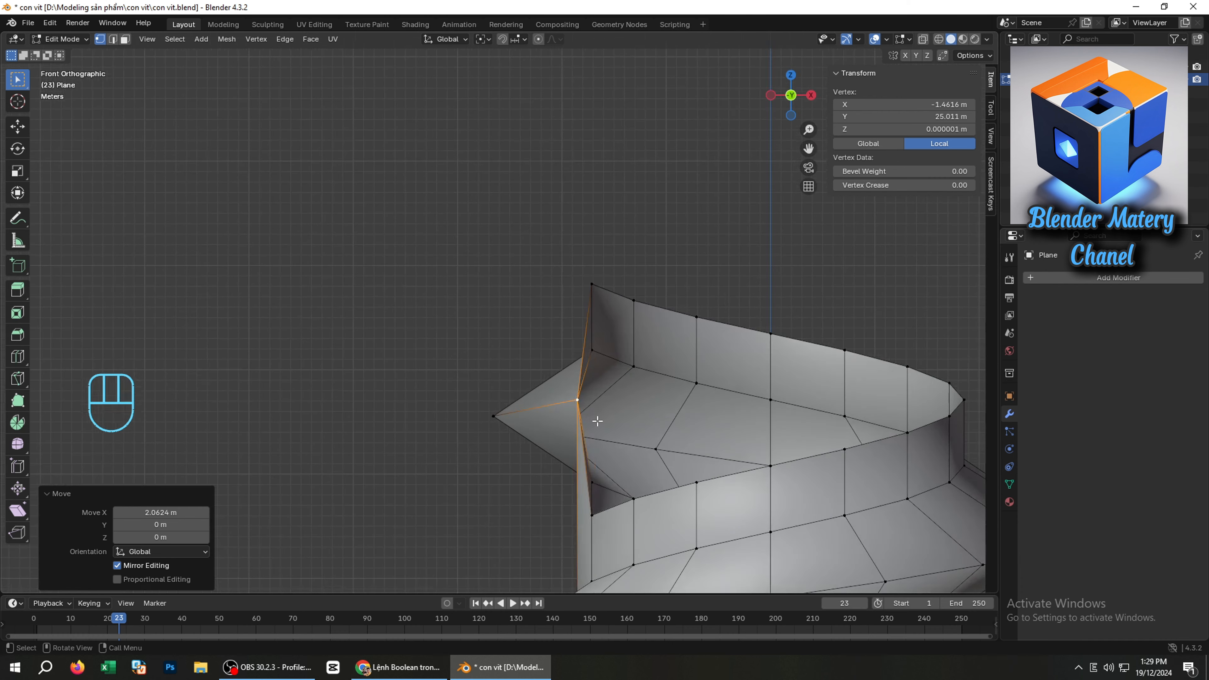
{"action": "scroll", "coordinate": [595, 431], "scroll_direction": "down", "scroll_amount": 1}
{"action": "middle_click_drag", "start_coordinate": [590, 446], "coordinate": [602, 451]}
{"action": "key", "text": "2"}
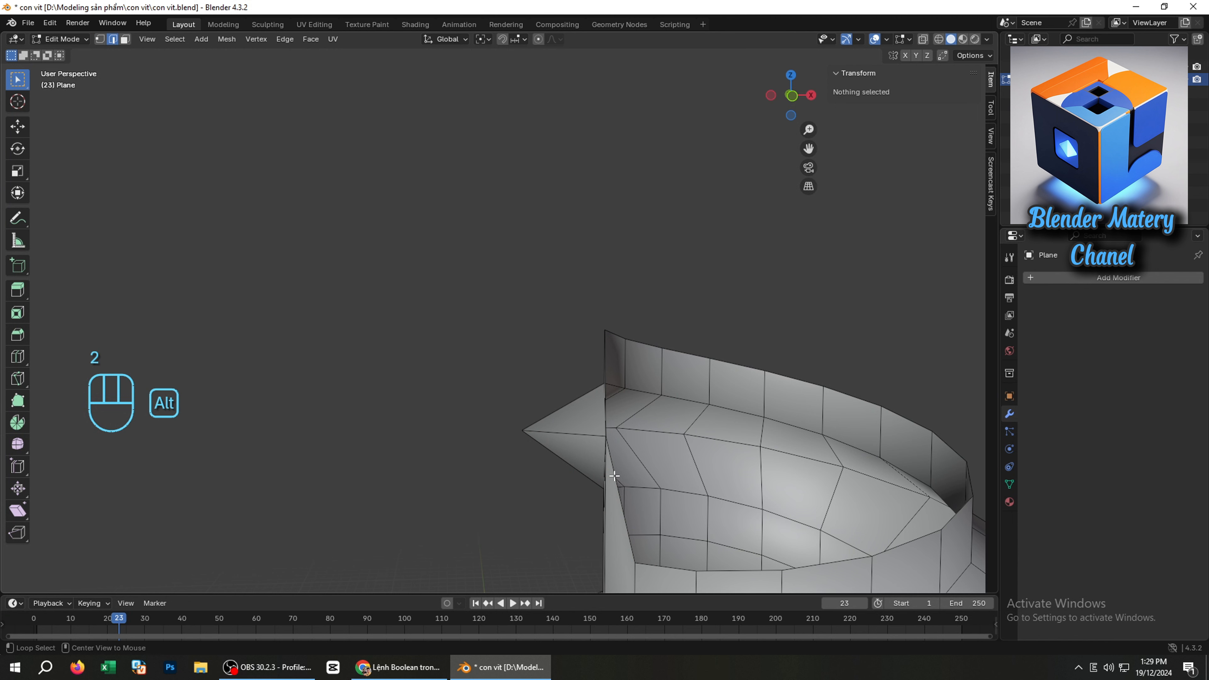
{"action": "left_click", "coordinate": [614, 475], "text": "alt"}
{"action": "middle_click_drag", "start_coordinate": [614, 476], "coordinate": [629, 494]}
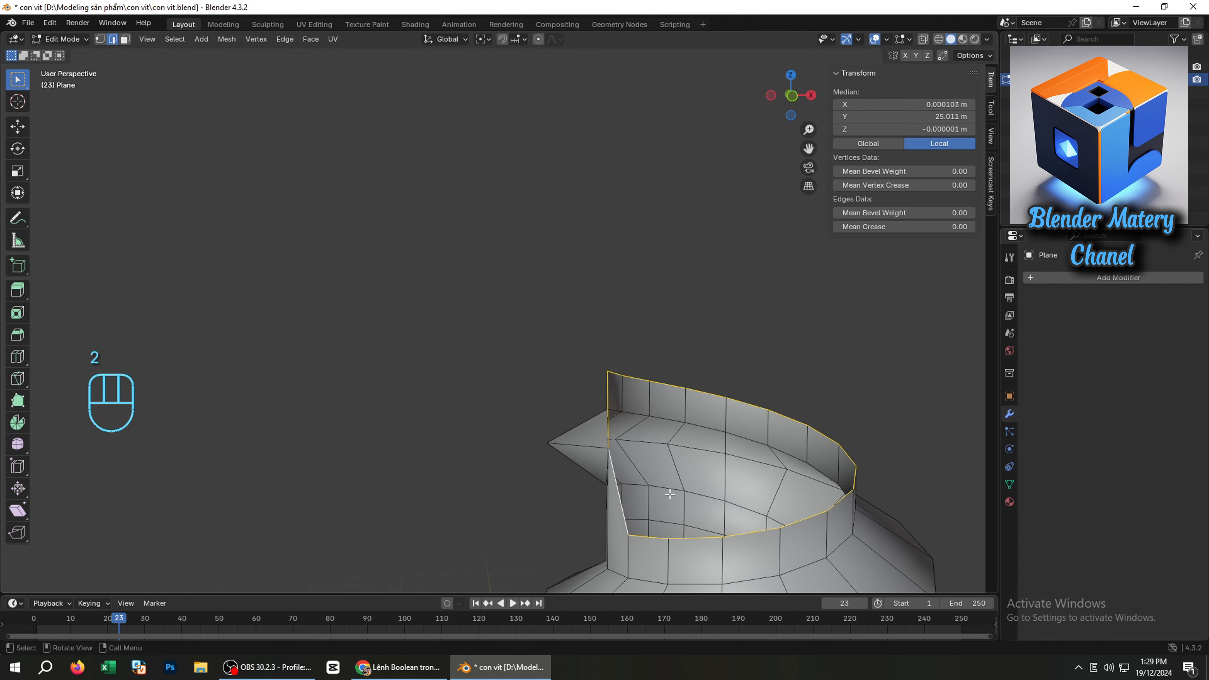
{"action": "key", "text": "e"}
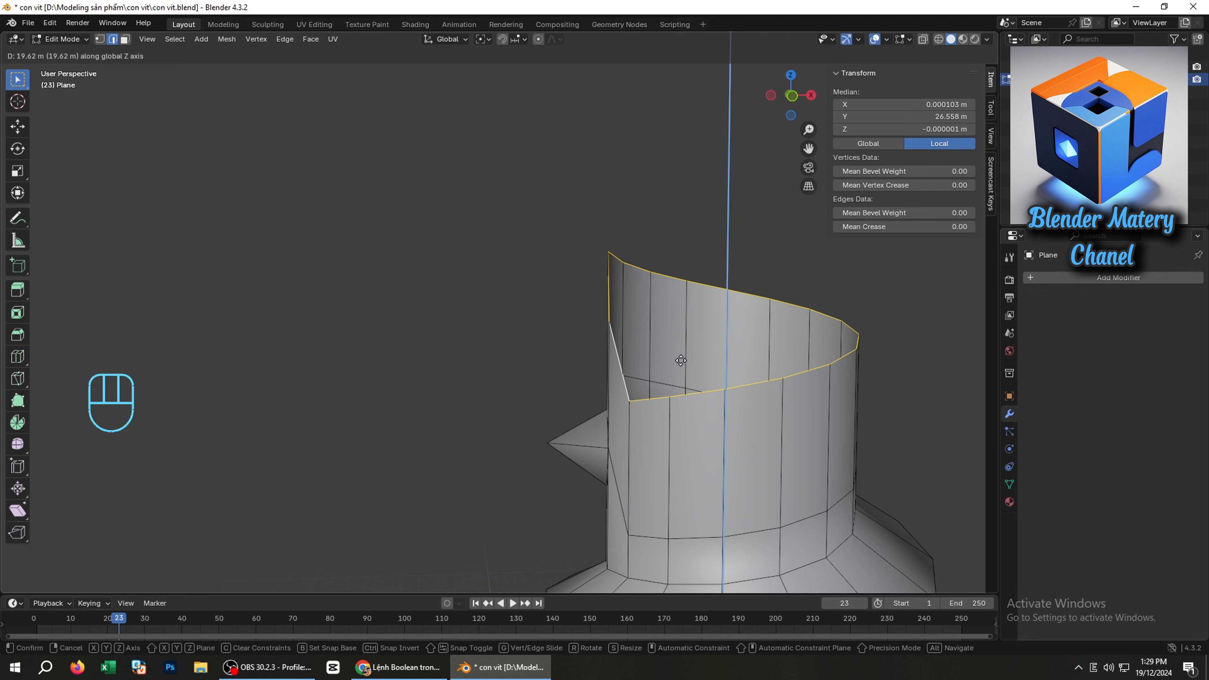
{"action": "left_click", "coordinate": [682, 375]}
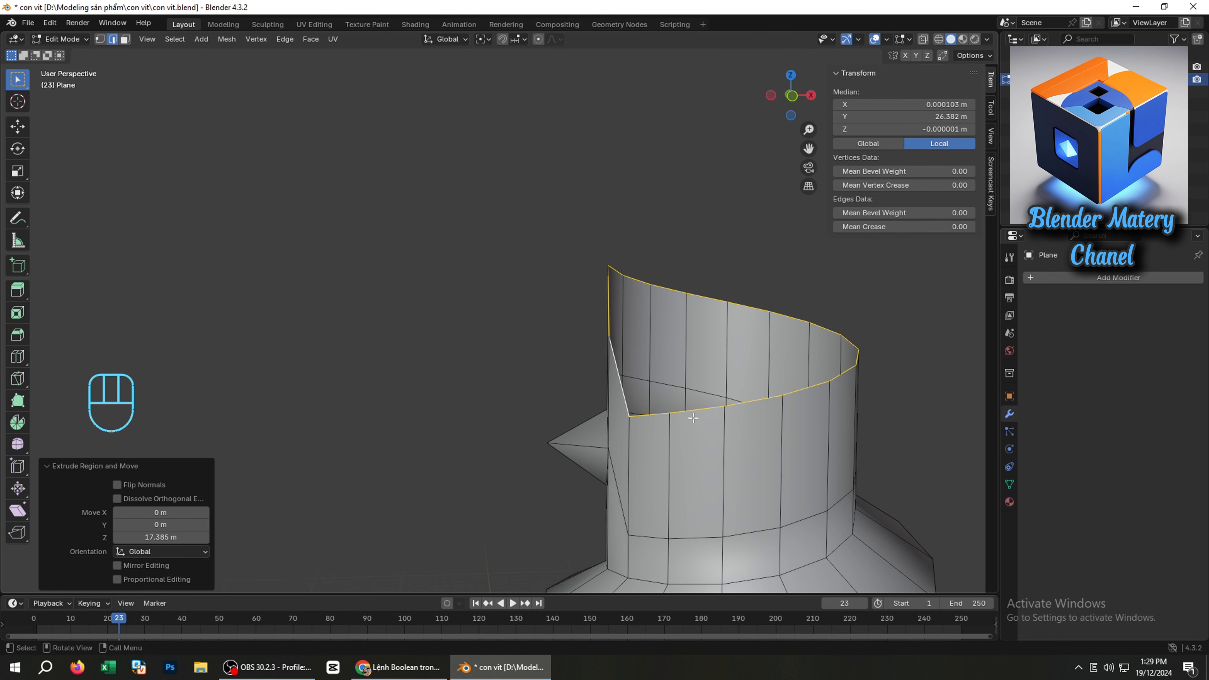
Flatten the extruded upper loop by scaling it to 0 along Z
{"action": "scroll", "coordinate": [692, 418], "scroll_direction": "down", "scroll_amount": 2}
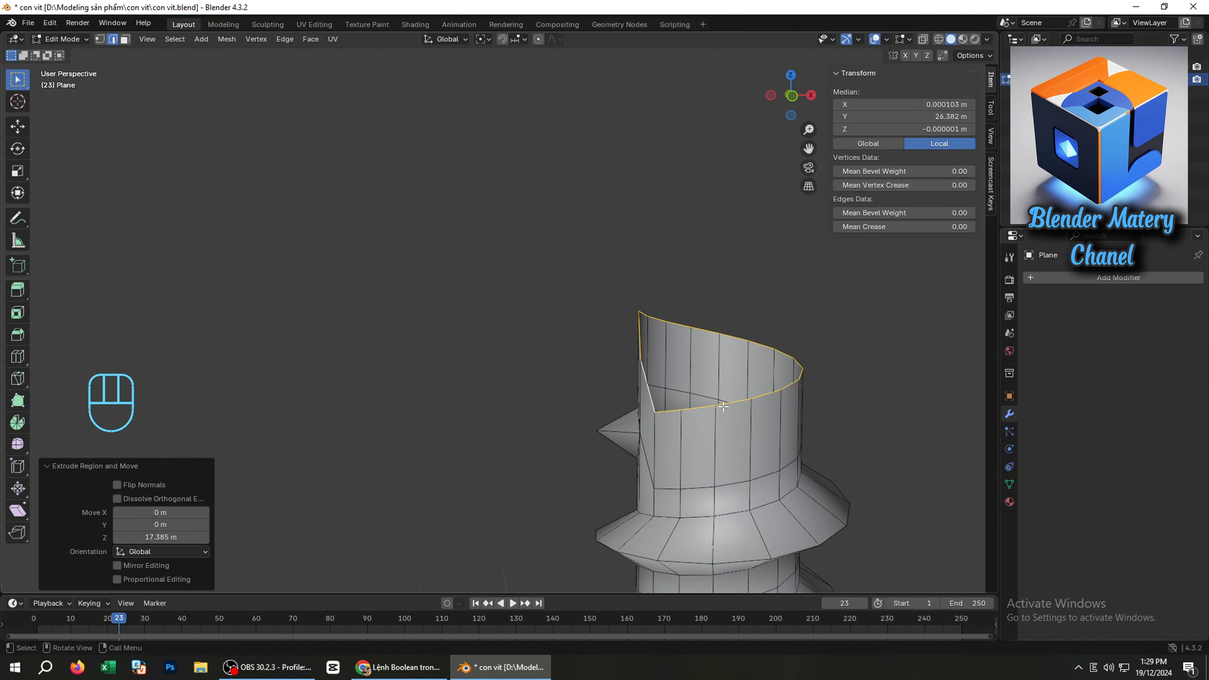
{"action": "key", "text": "s"}
{"action": "key", "text": "z"}
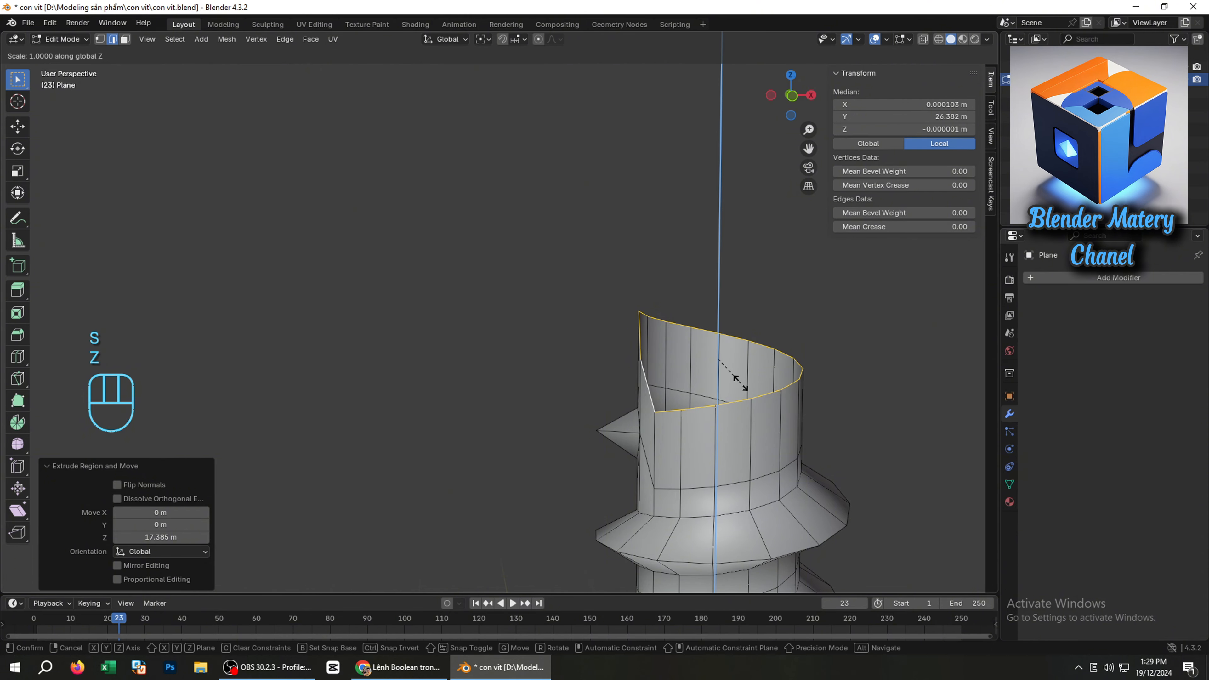
{"action": "key", "text": "KP_0"}
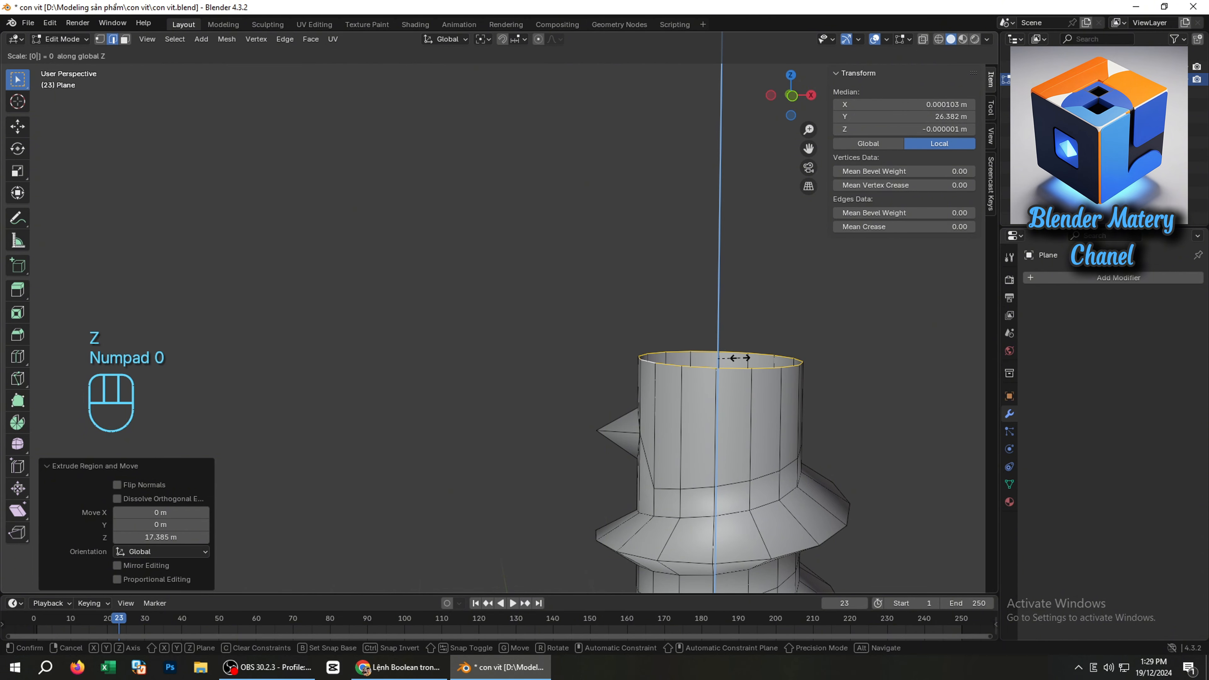
{"action": "key", "text": "KP_Enter"}
Extrude the flat upper ring about 1.5 m up along Z and scale the new ring to about 2.19 for the head's flange
{"action": "scroll", "coordinate": [752, 372], "scroll_direction": "up", "scroll_amount": 2}
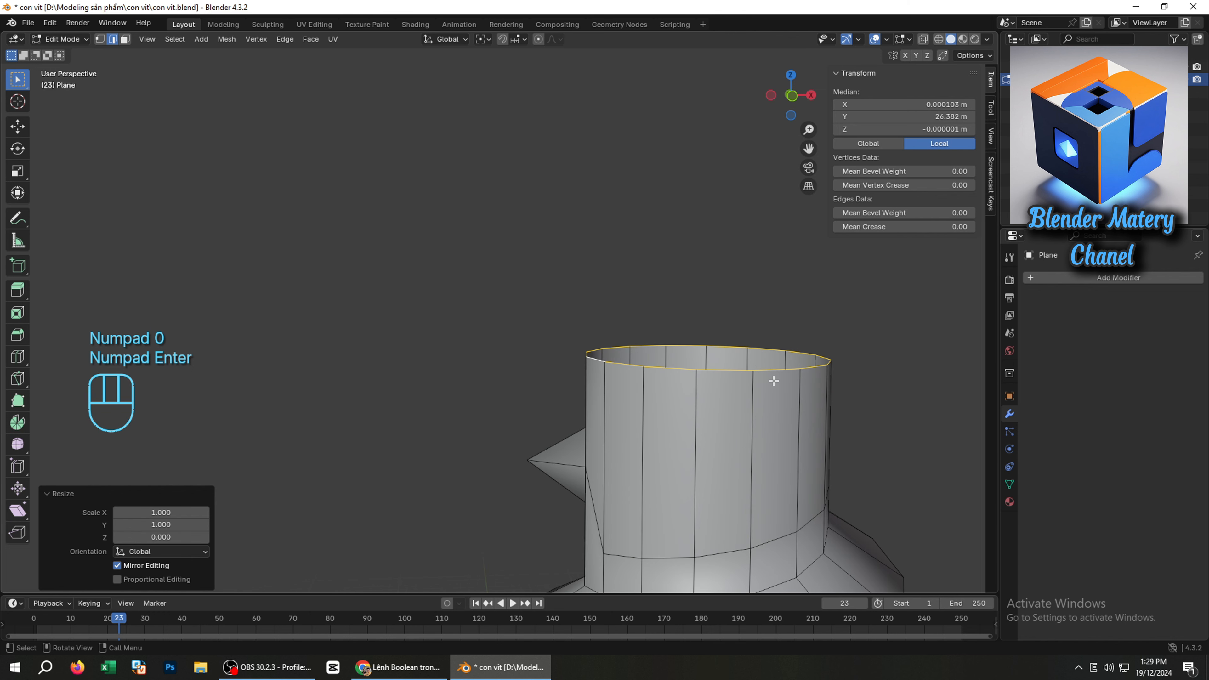
{"action": "key", "text": "e"}
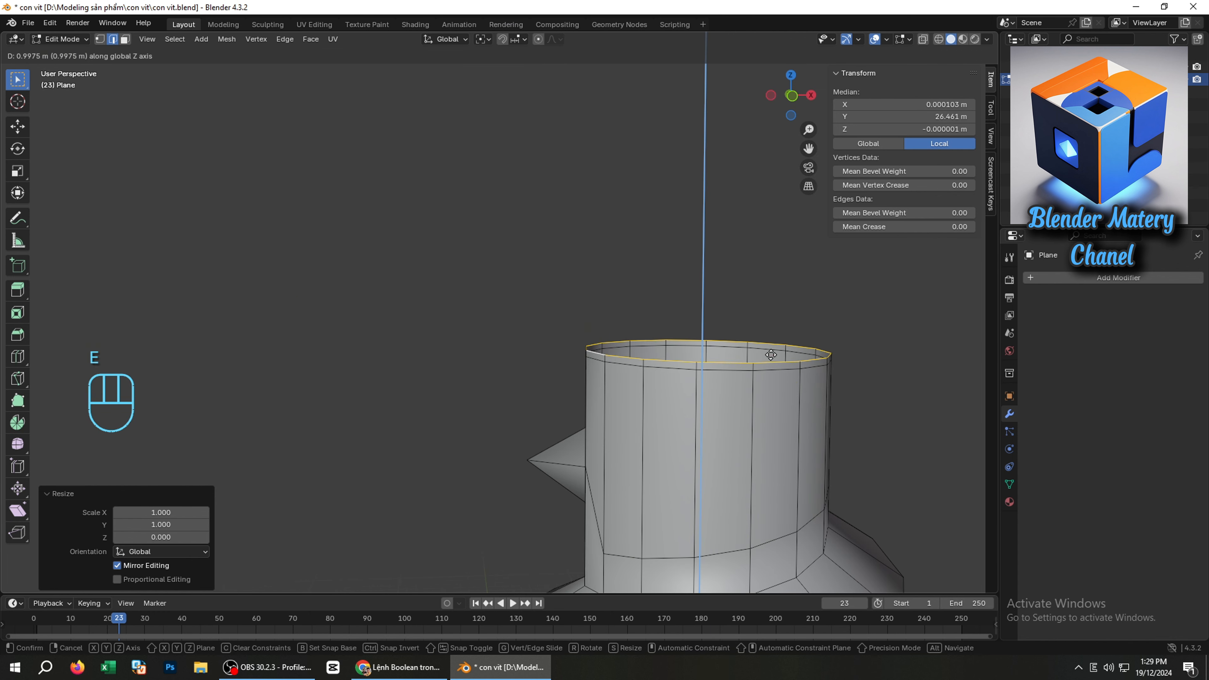
{"action": "left_click", "coordinate": [771, 351]}
{"action": "key", "text": "s"}
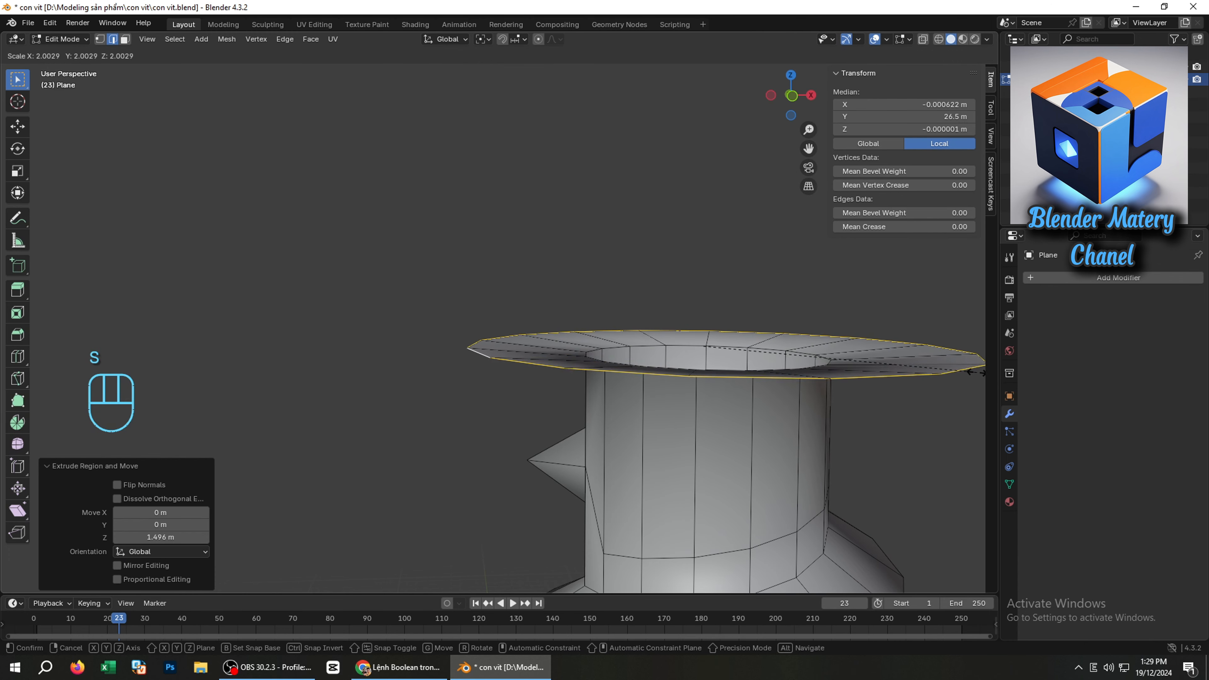
{"action": "left_click", "coordinate": [2, 390]}
Extrude the widened outer ring about 12 m up along Z to form the side wall of the screw head
{"action": "scroll", "coordinate": [568, 419], "scroll_direction": "down", "scroll_amount": 6}
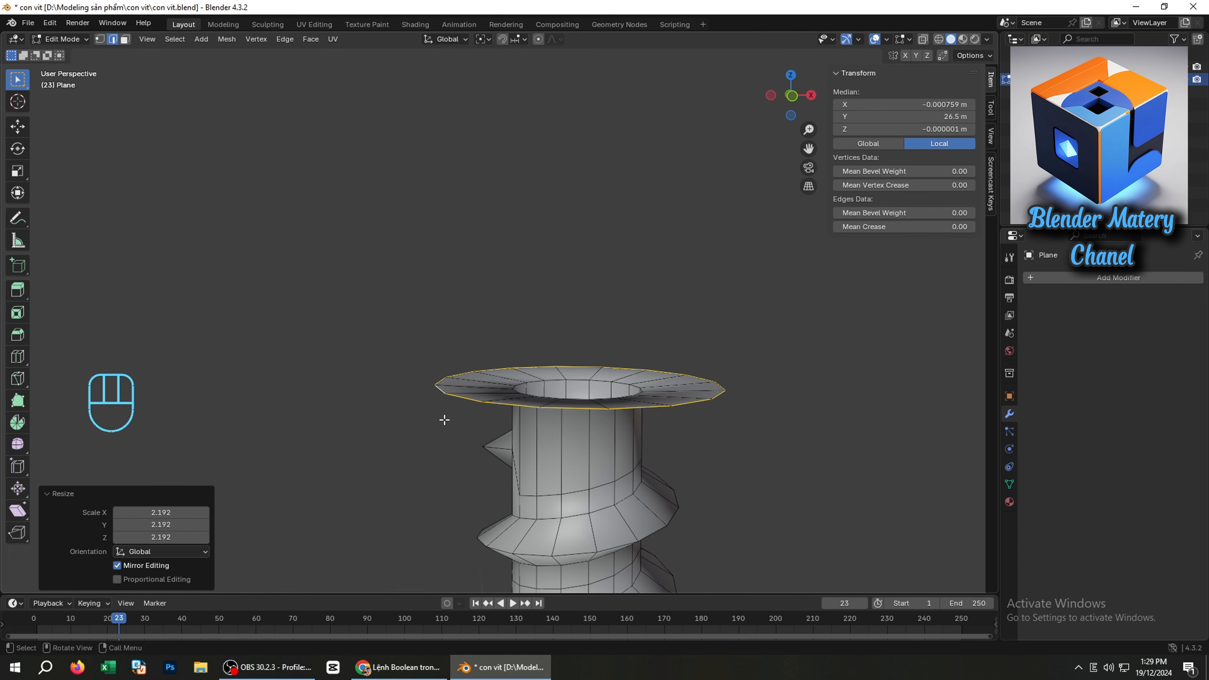
{"action": "scroll", "coordinate": [568, 419], "scroll_direction": "up", "scroll_amount": 1}
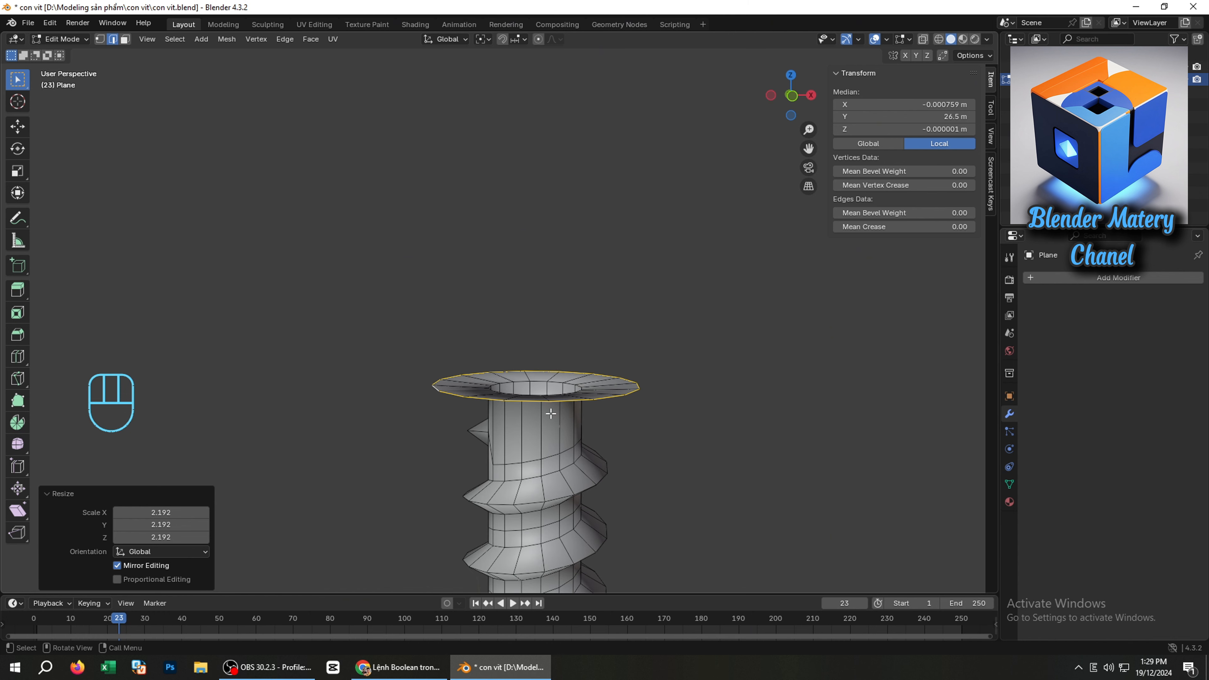
{"action": "key", "text": "e"}
{"action": "middle_click_drag", "start_coordinate": [547, 383], "coordinate": [552, 372]}
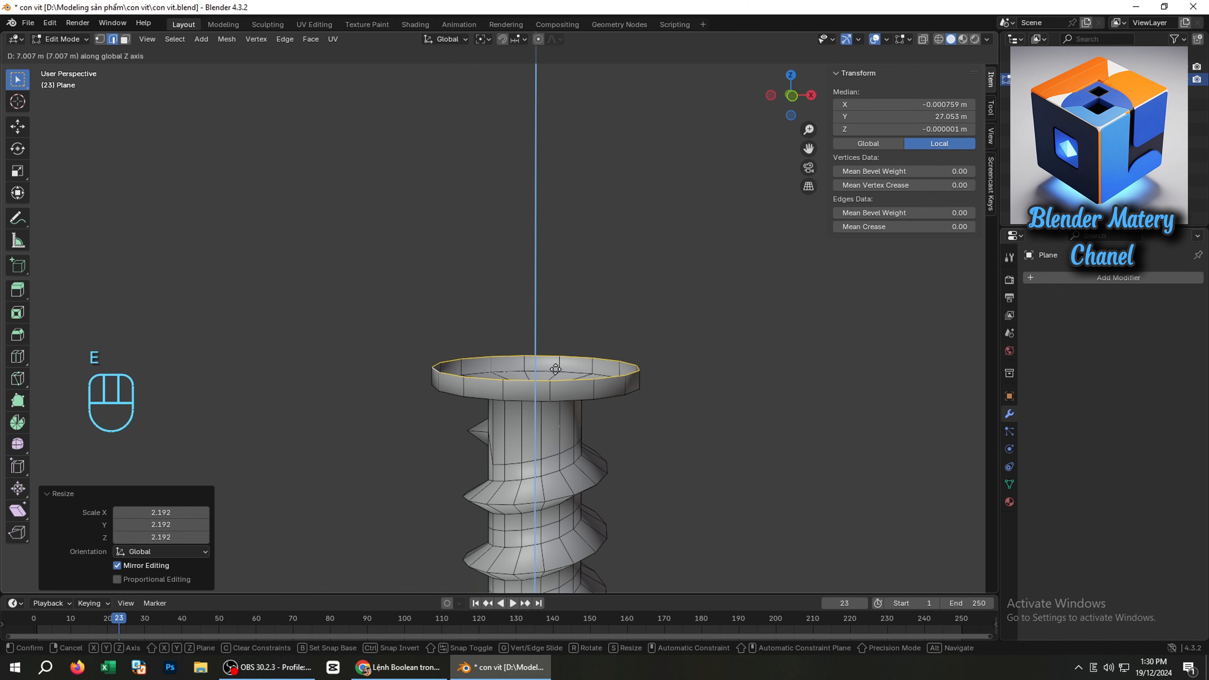
{"action": "left_click", "coordinate": [621, 356]}
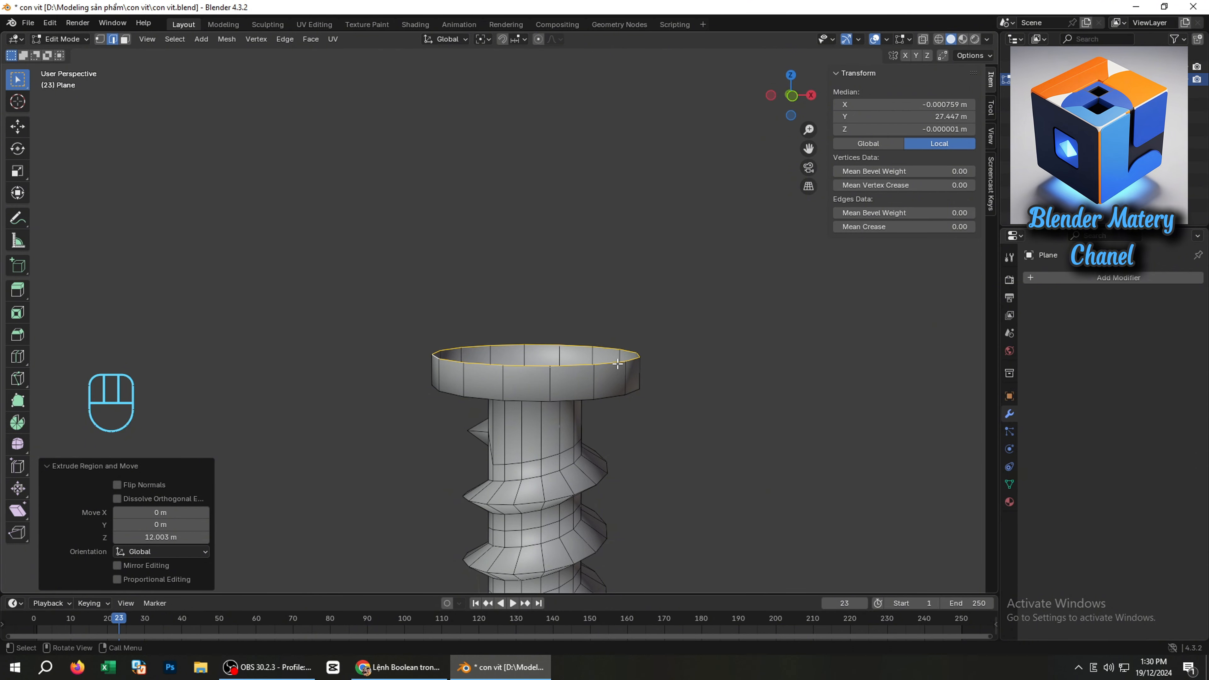
Close the open upper face of the screw head with Grid Fill, using a span of 4
{"action": "key", "text": "ctrl+f"}
{"action": "left_click", "coordinate": [617, 363]}
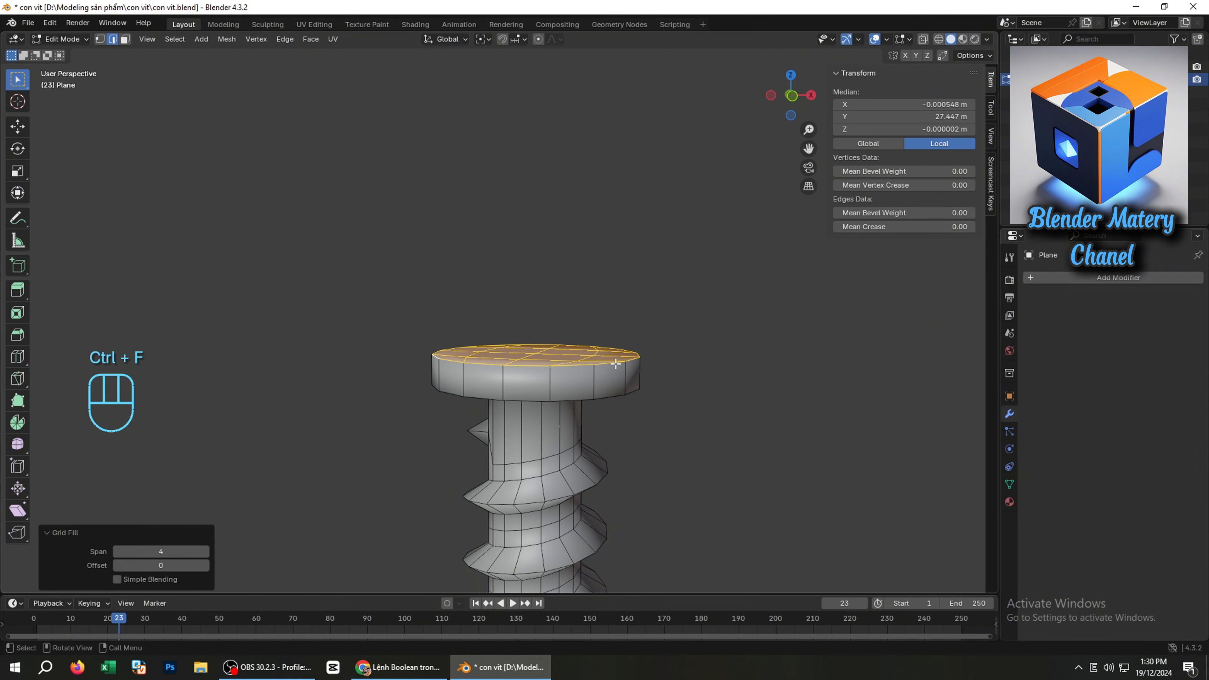
{"action": "scroll", "coordinate": [563, 355], "scroll_direction": "up", "scroll_amount": 1}
{"action": "middle_click_drag", "start_coordinate": [563, 355], "coordinate": [538, 419]}
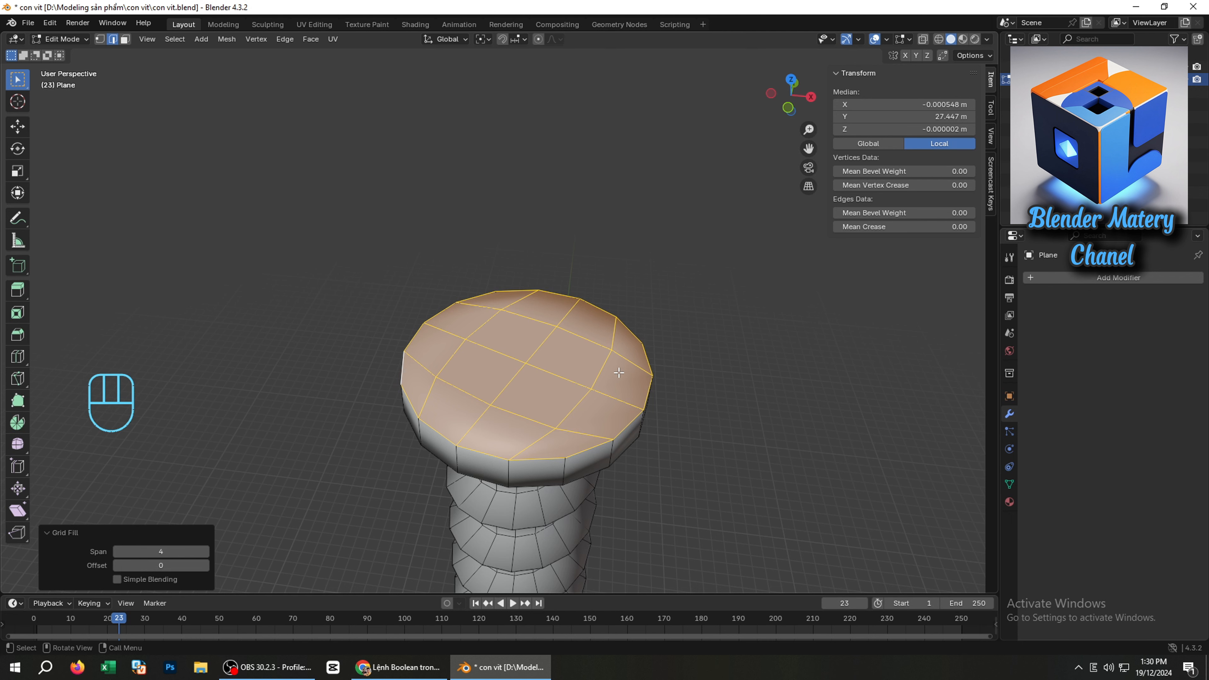
Inset the head's top faces by about 0.39 m and rotate the whole mesh about -22° in top view to align its grid with the axes
{"action": "key", "text": "i"}
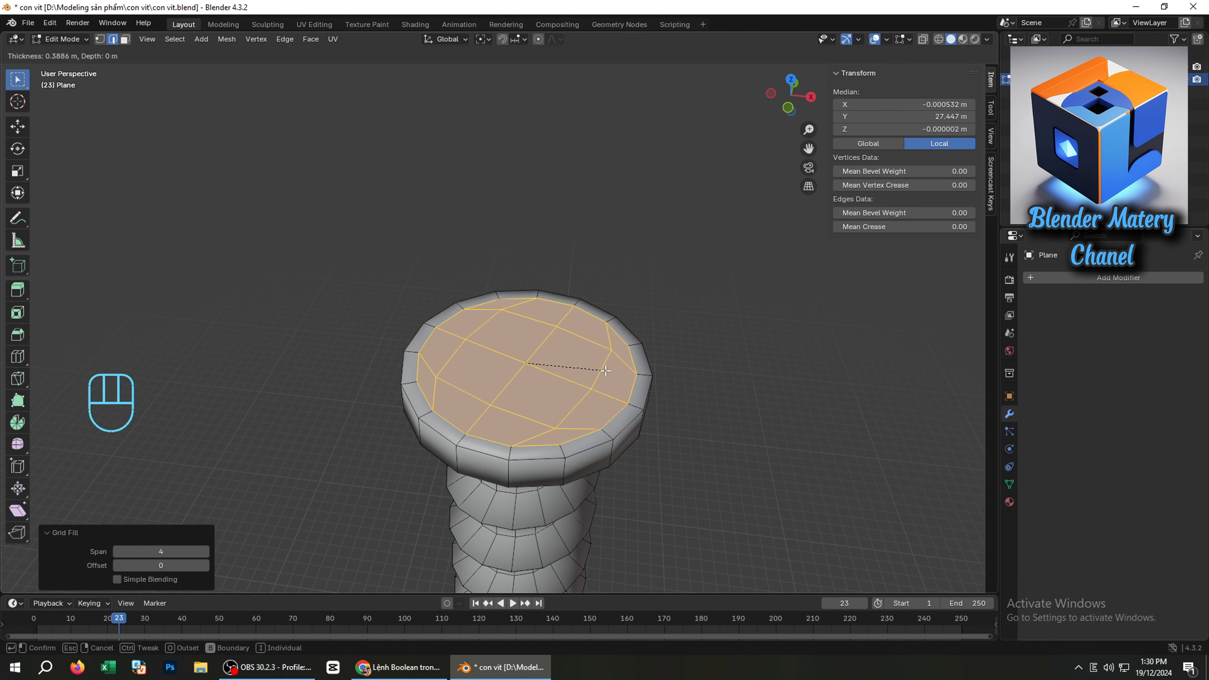
{"action": "left_click", "coordinate": [605, 370]}
{"action": "key", "text": "grave"}
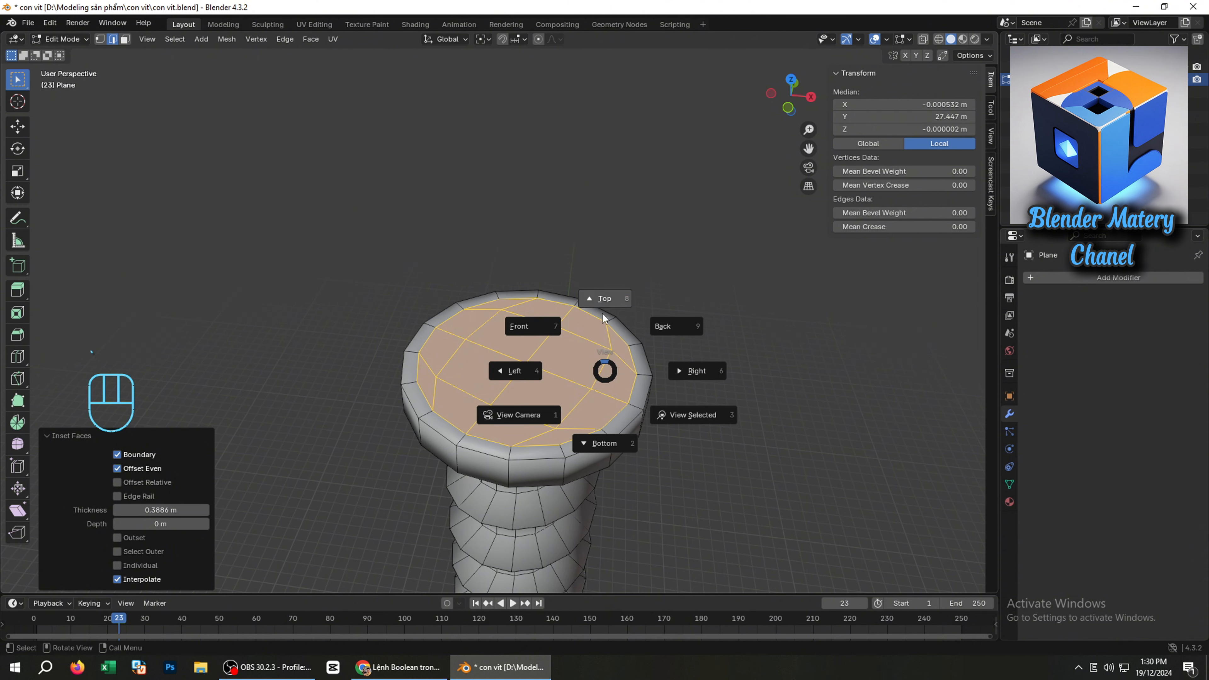
{"action": "left_click", "coordinate": [602, 314]}
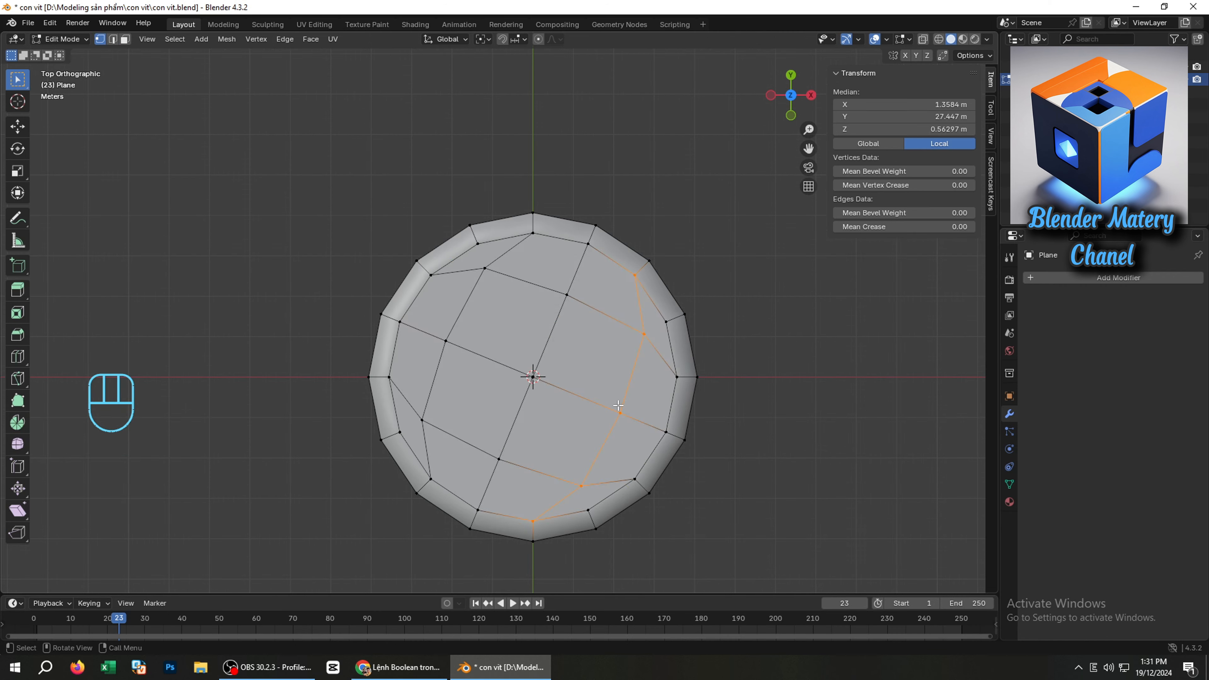
{"action": "key", "text": "Tab"}
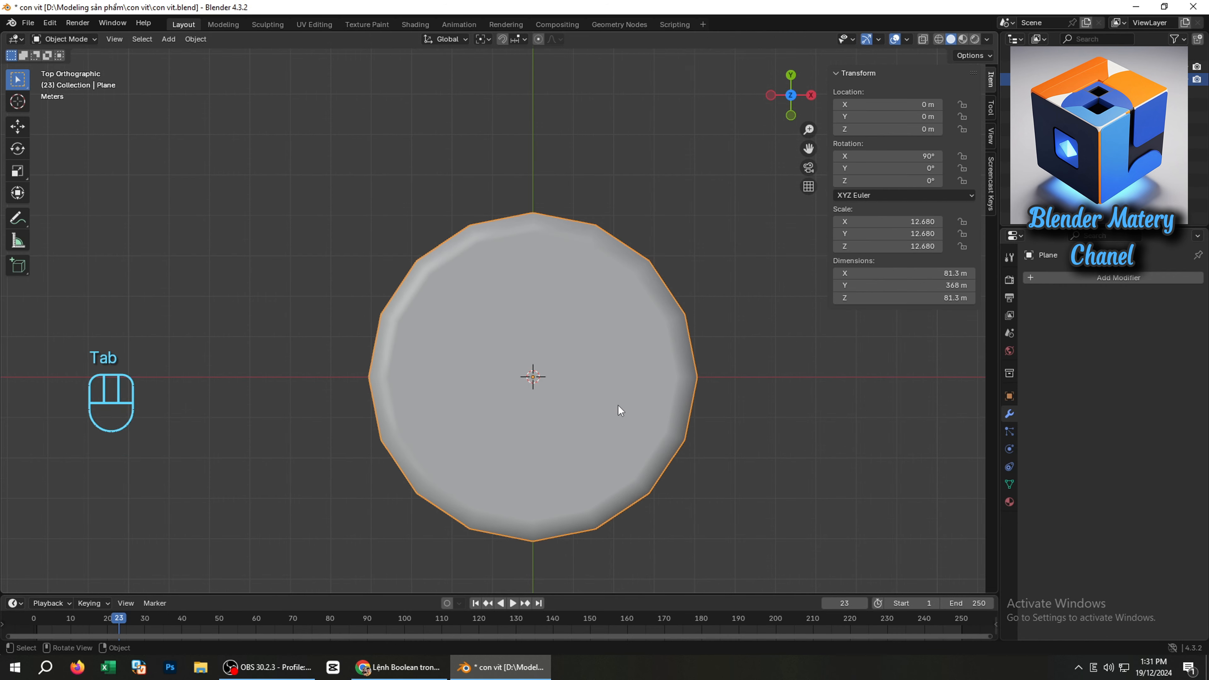
{"action": "key", "text": "Tab"}
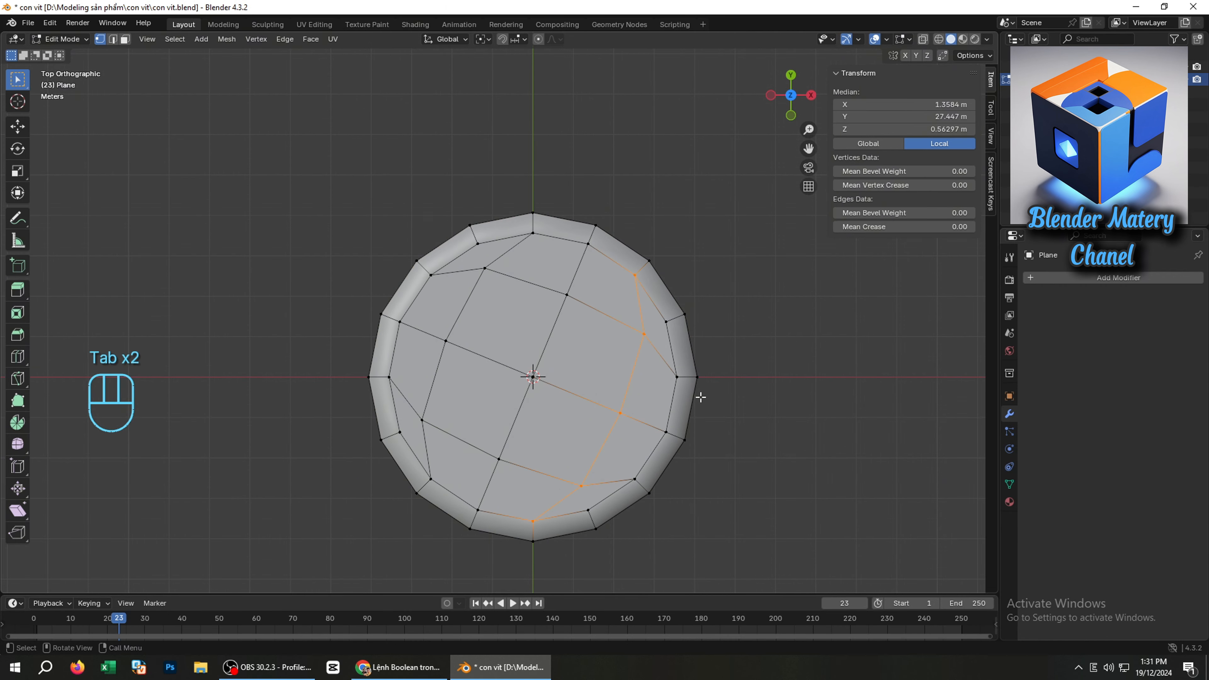
{"action": "key", "text": "a"}
{"action": "key", "text": "r"}
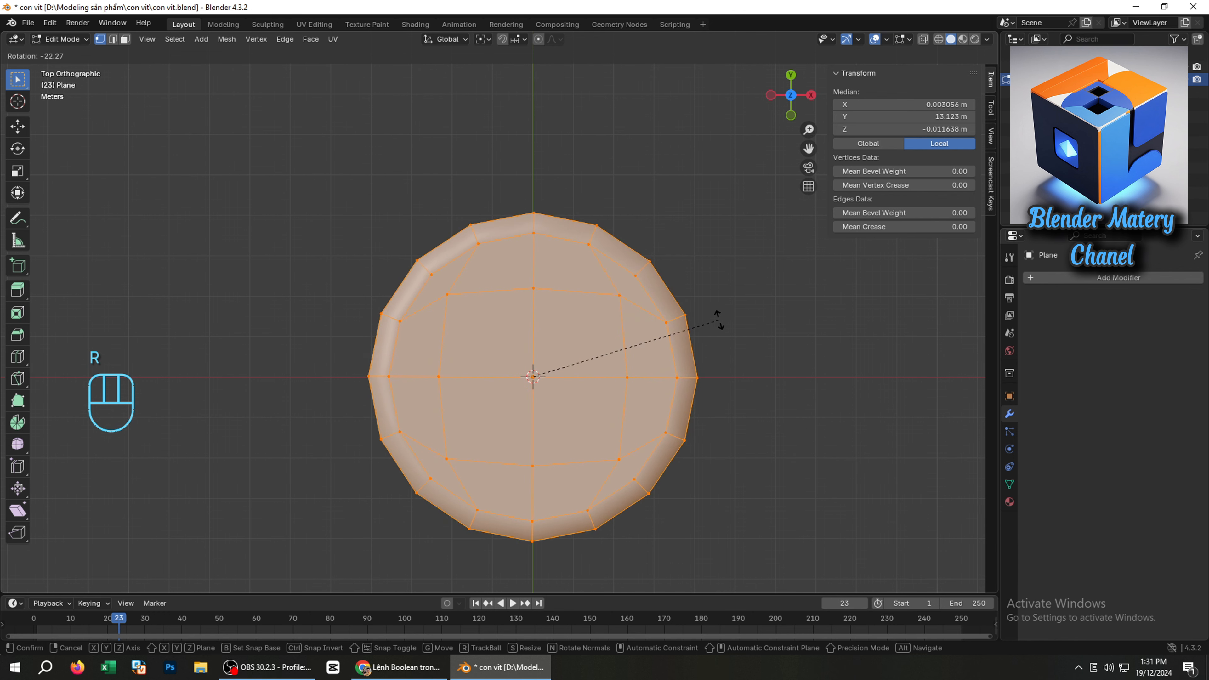
{"action": "left_click", "coordinate": [718, 318]}
{"action": "left_click", "coordinate": [619, 455]}
{"action": "scroll", "coordinate": [619, 457], "scroll_direction": "up", "scroll_amount": 2}
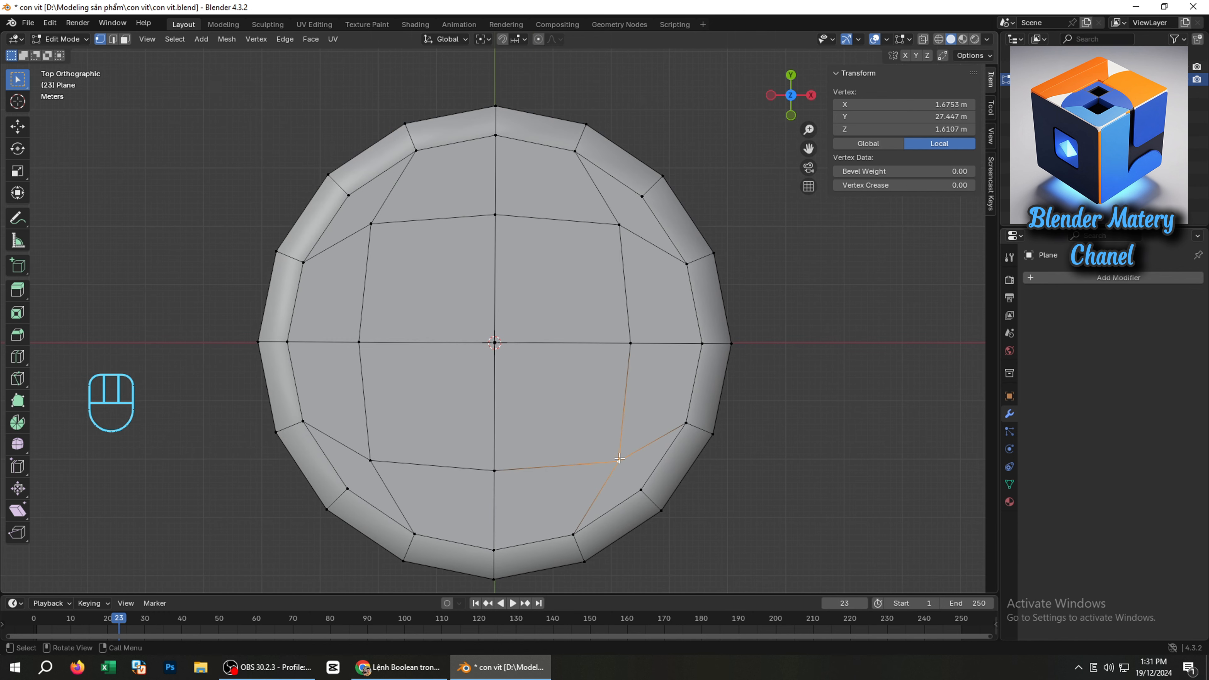
{"action": "scroll", "coordinate": [603, 482], "scroll_direction": "down", "scroll_amount": 2}
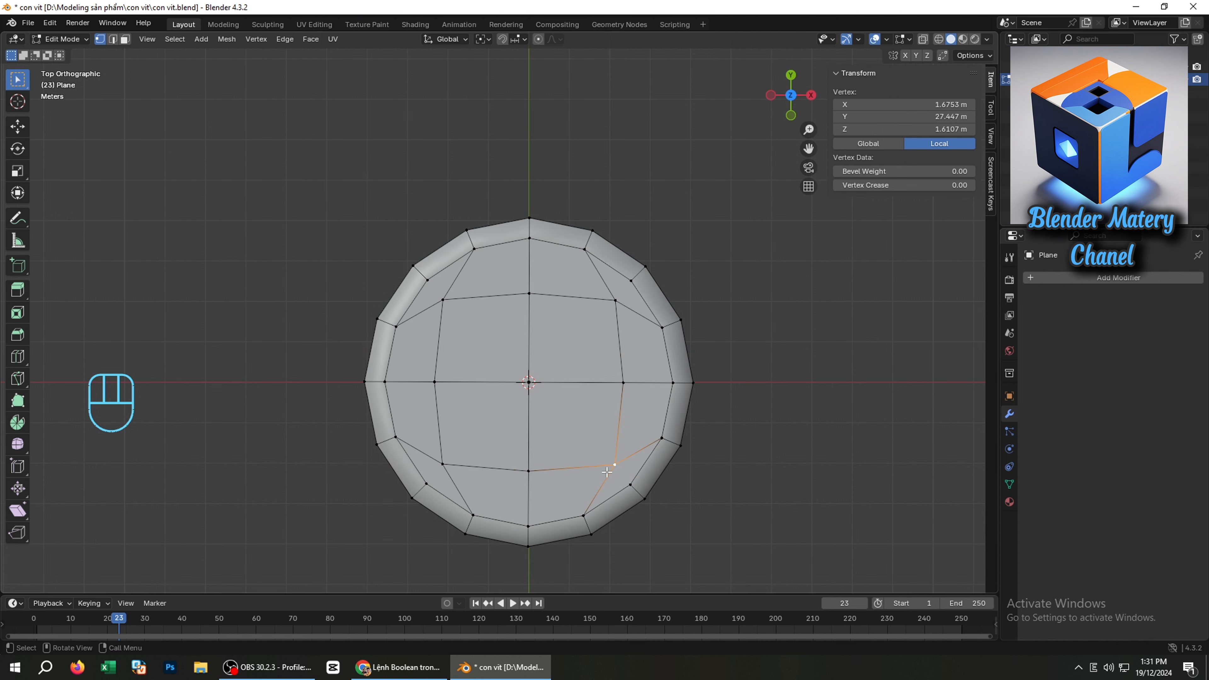
Straighten the edge chain on the +X side of the inset top face by scaling it to 0 along X
{"action": "key", "text": "Tab"}
{"action": "key", "text": "Tab"}
{"action": "left_click", "coordinate": [585, 253]}
{"action": "key", "text": "2"}
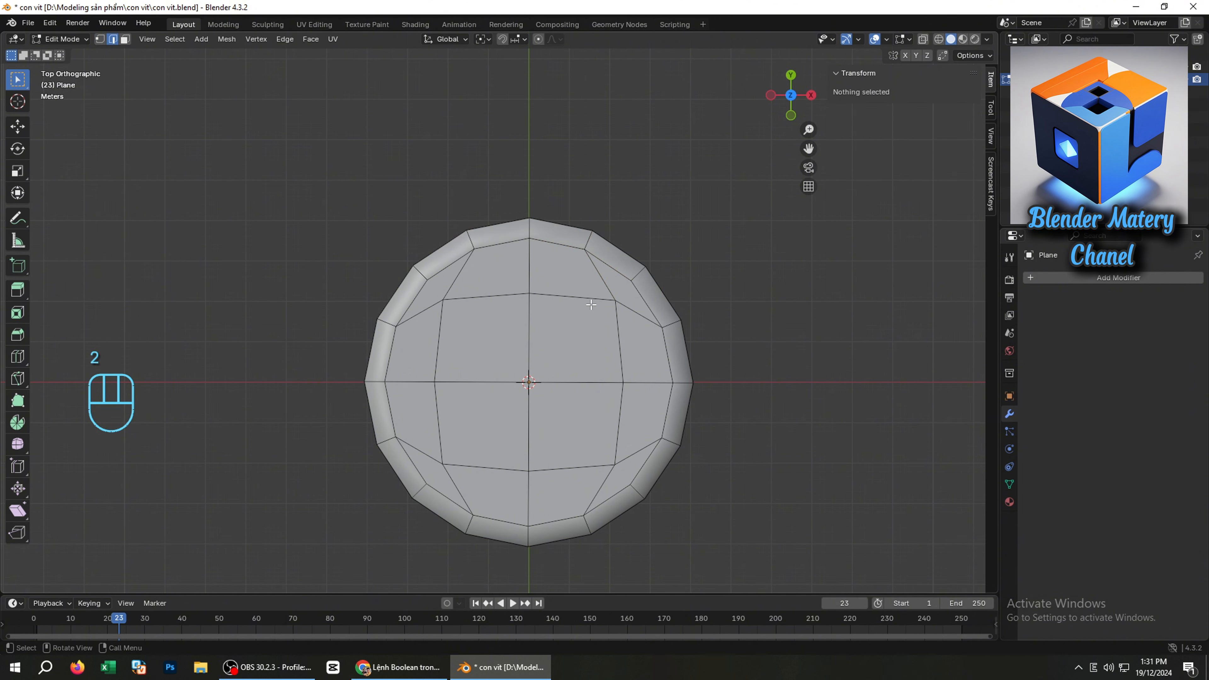
{"action": "left_click", "coordinate": [608, 486], "text": "shift"}
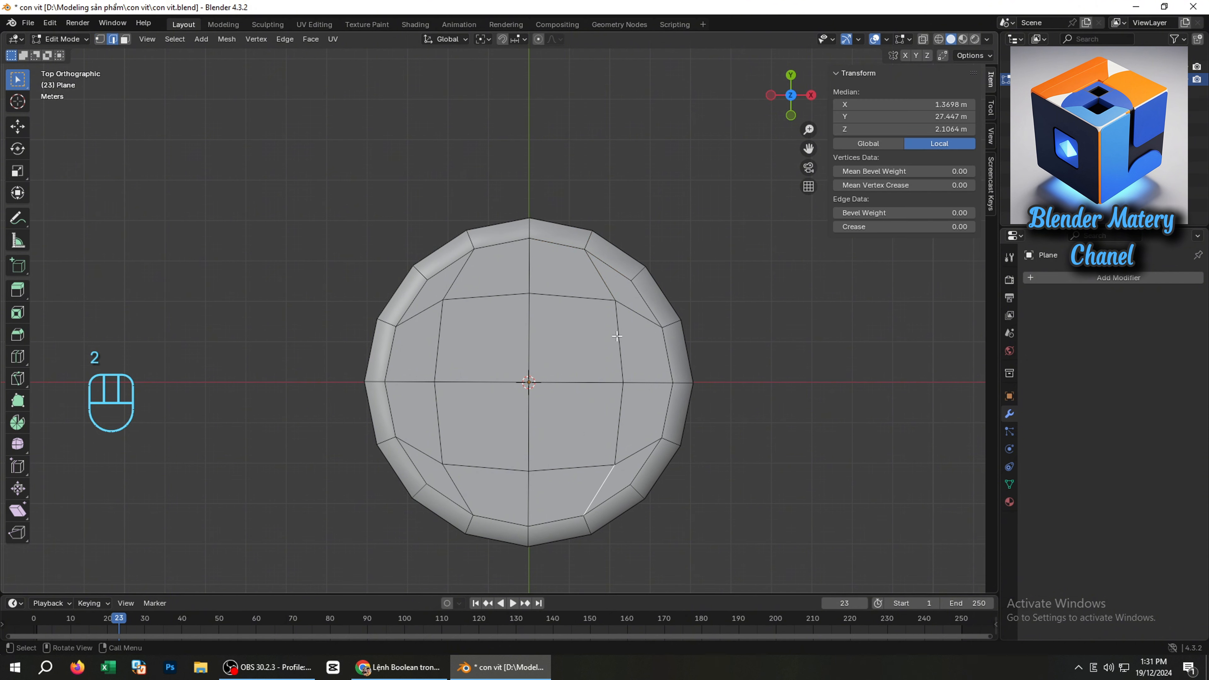
{"action": "left_click", "coordinate": [600, 274], "text": "ctrl"}
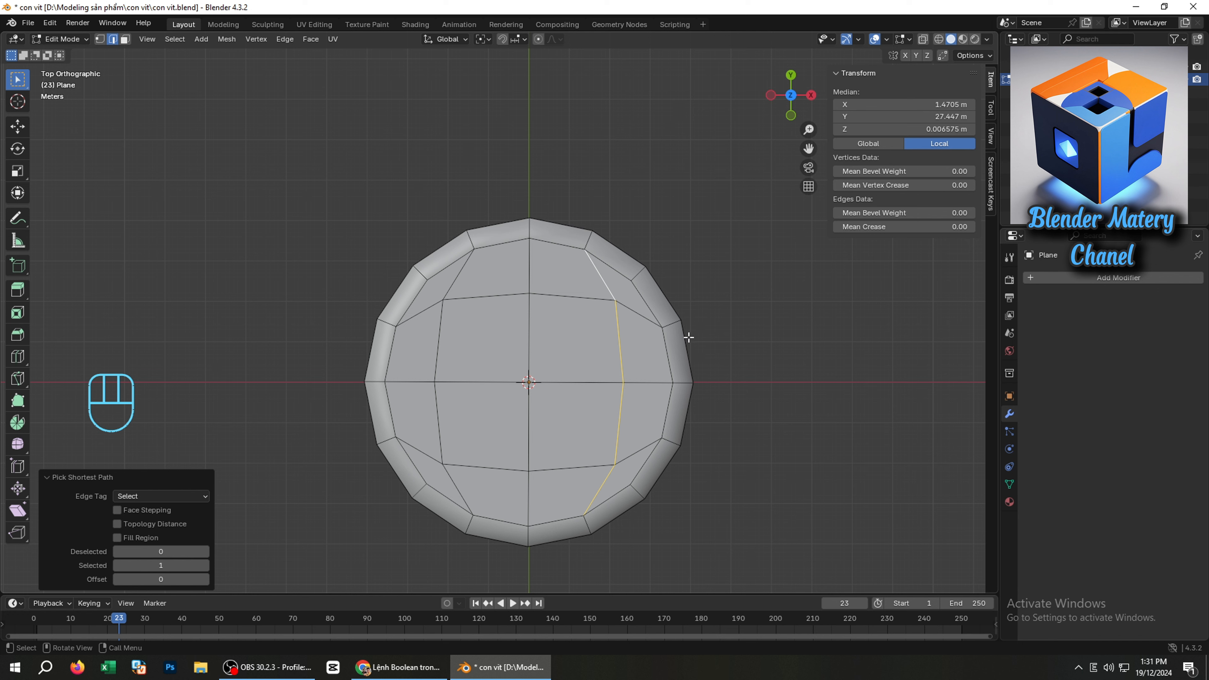
{"action": "key", "text": "s"}
{"action": "key", "text": "x"}
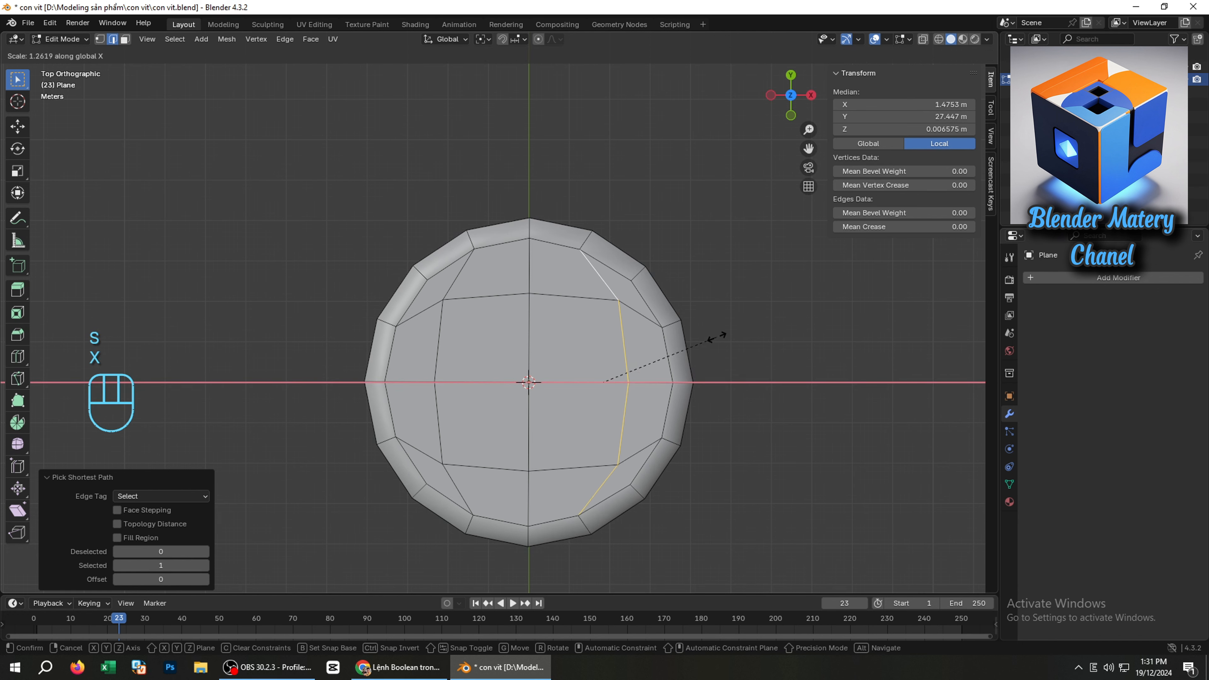
{"action": "key", "text": "KP_0"}
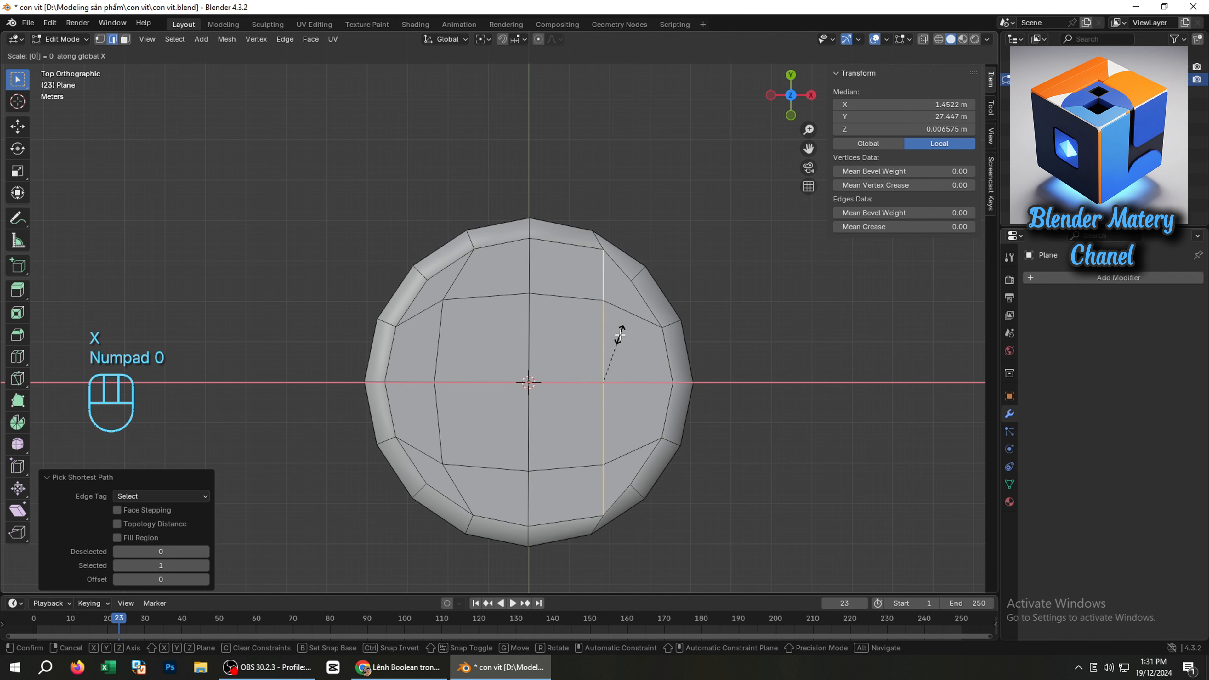
{"action": "key", "text": "KP_Enter"}
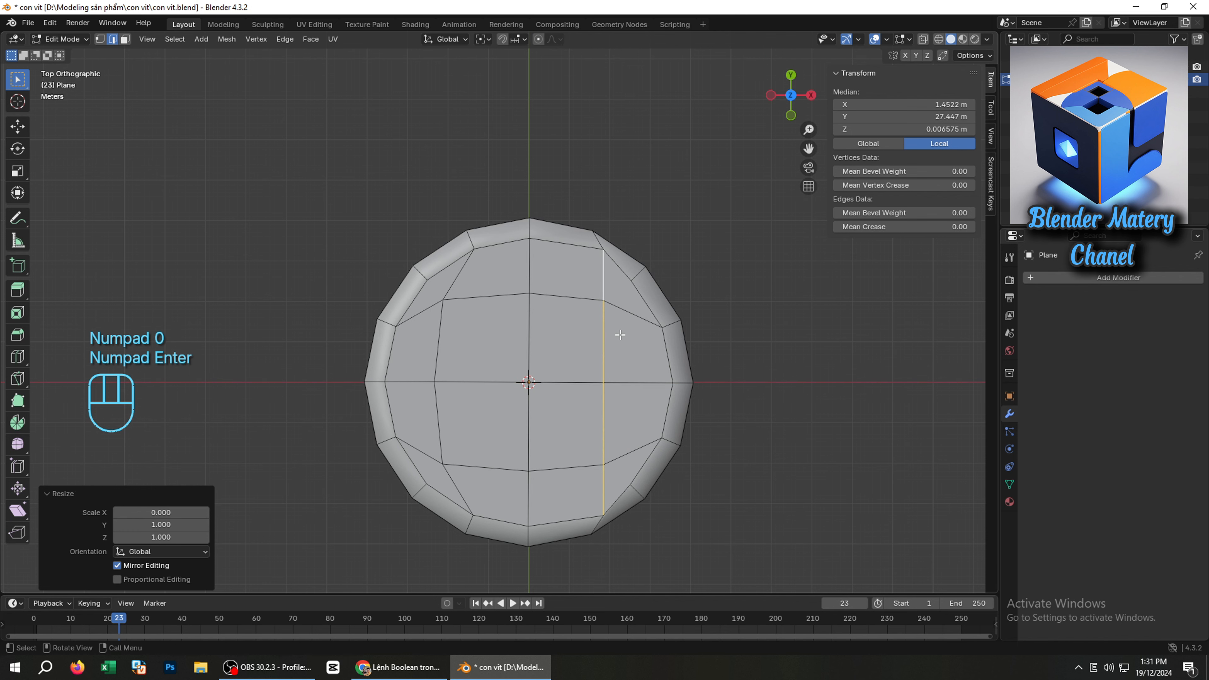
Straighten the matching edge chain on the -X side of the top face by scaling it to 0 along X
{"action": "left_click", "coordinate": [469, 257], "text": "alt"}
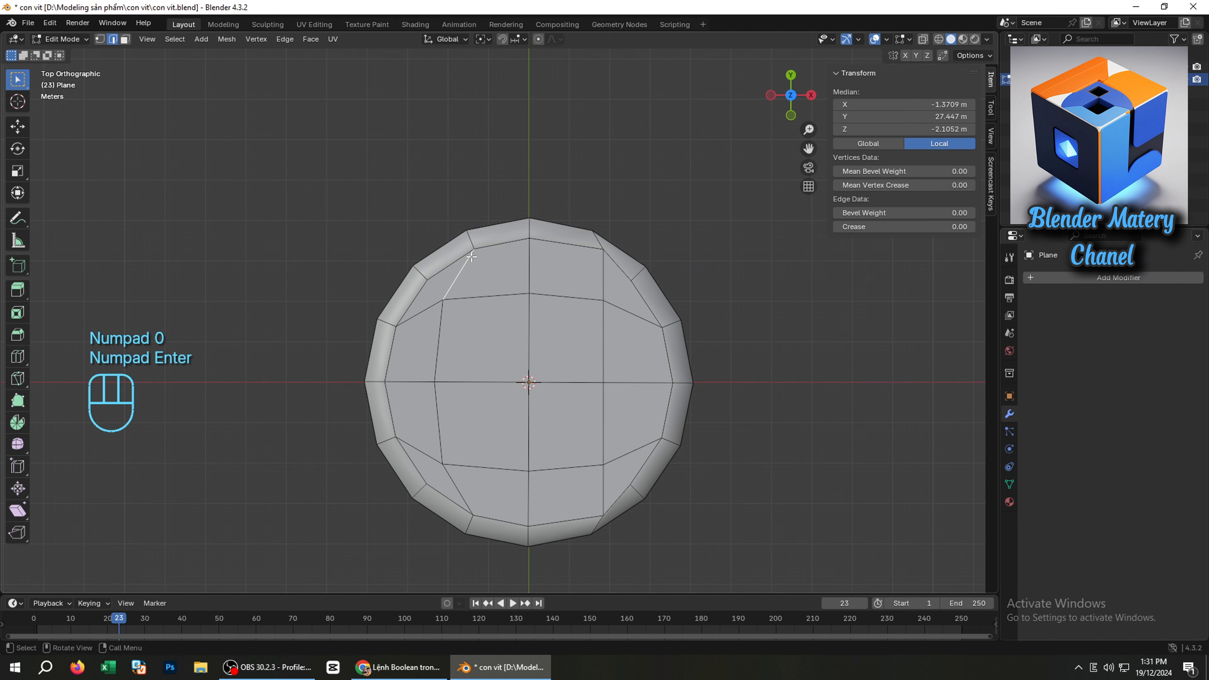
{"action": "left_click", "coordinate": [453, 484], "text": "ctrl"}
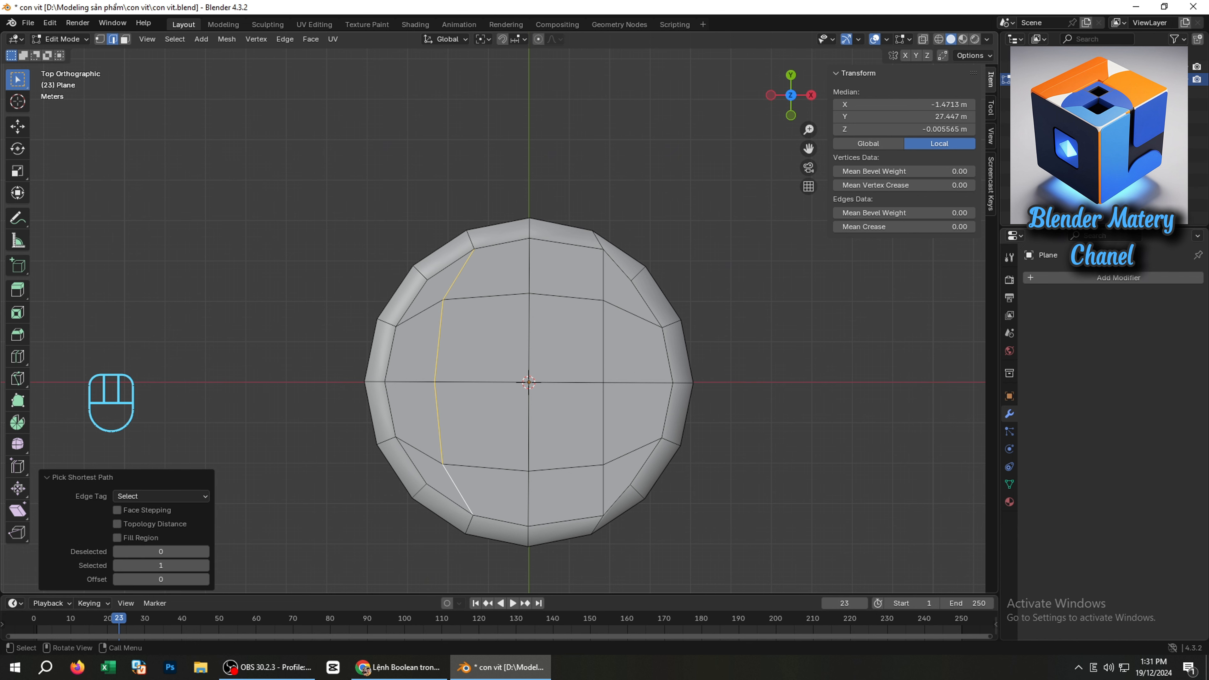
{"action": "key", "text": "s"}
{"action": "key", "text": "x"}
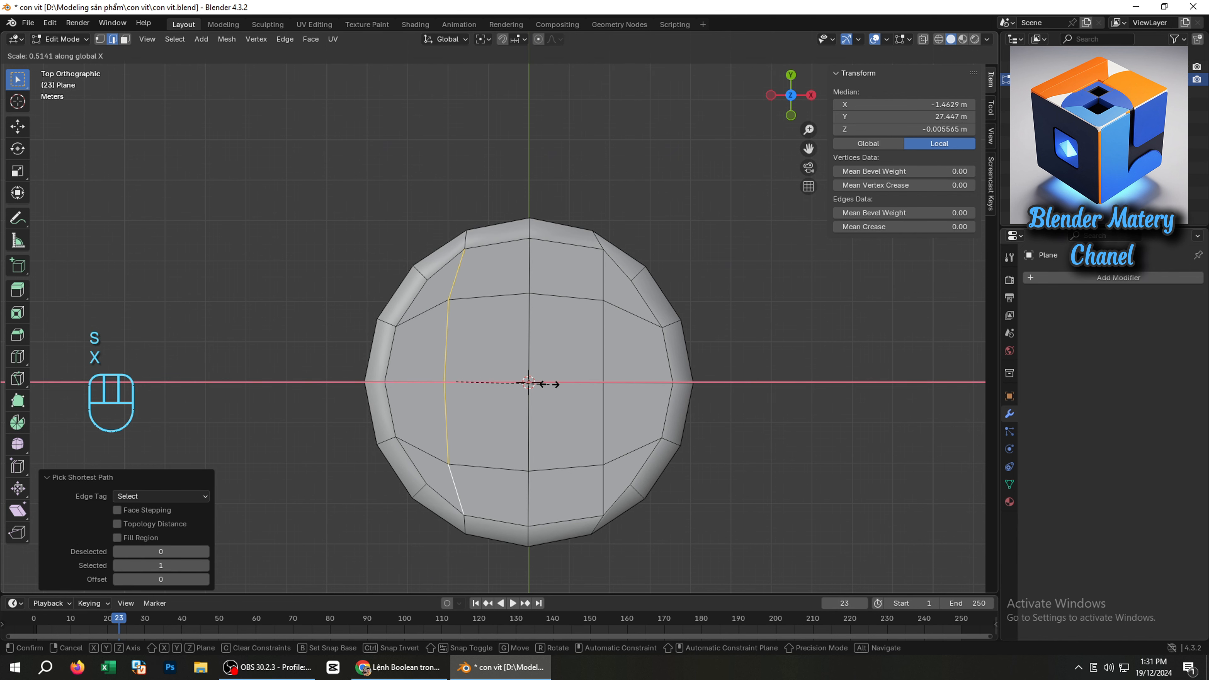
{"action": "key", "text": "KP_0"}
{"action": "key", "text": "KP_Enter"}
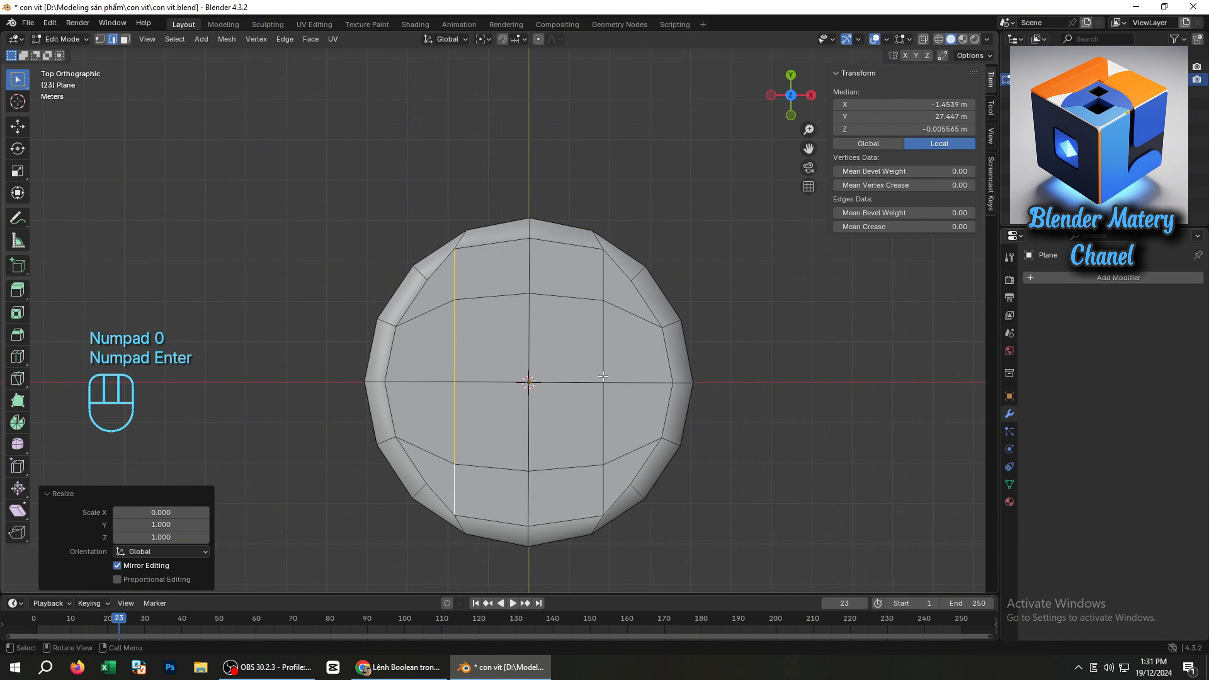
Select both straightened edge chains on the head and scale them closer together along X to narrow the central strip
{"action": "left_click", "coordinate": [603, 288], "text": "shift"}
{"action": "left_click", "coordinate": [602, 493], "text": "ctrl"}
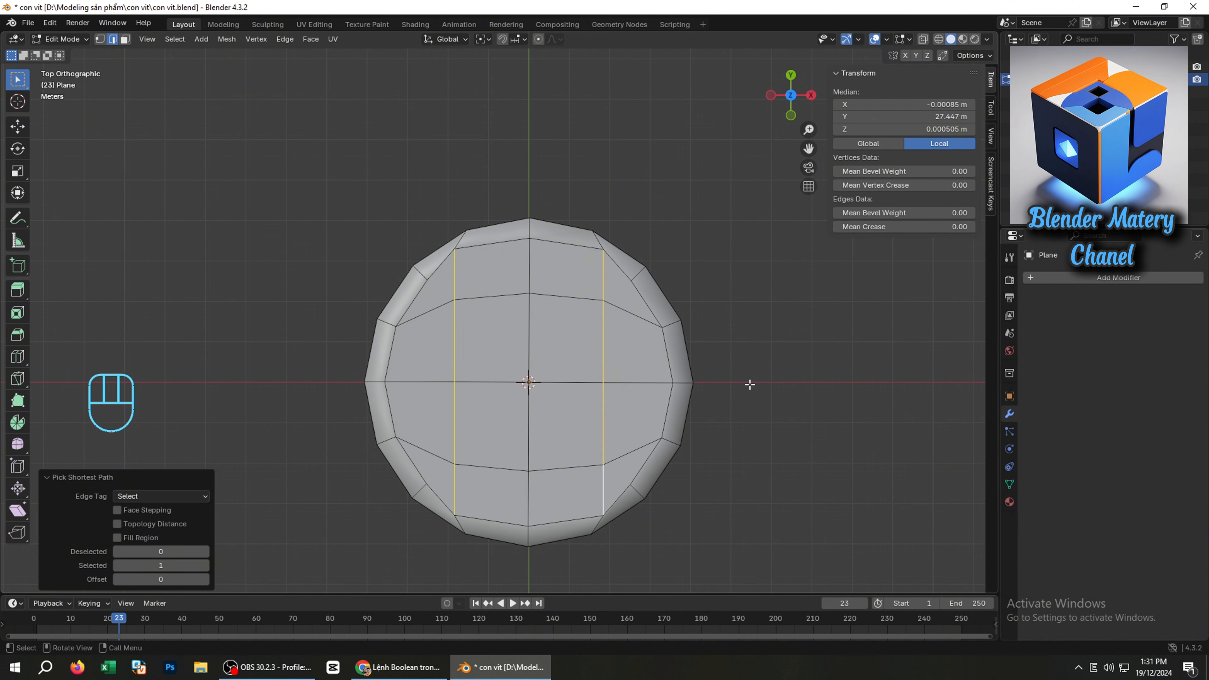
{"action": "key", "text": "s"}
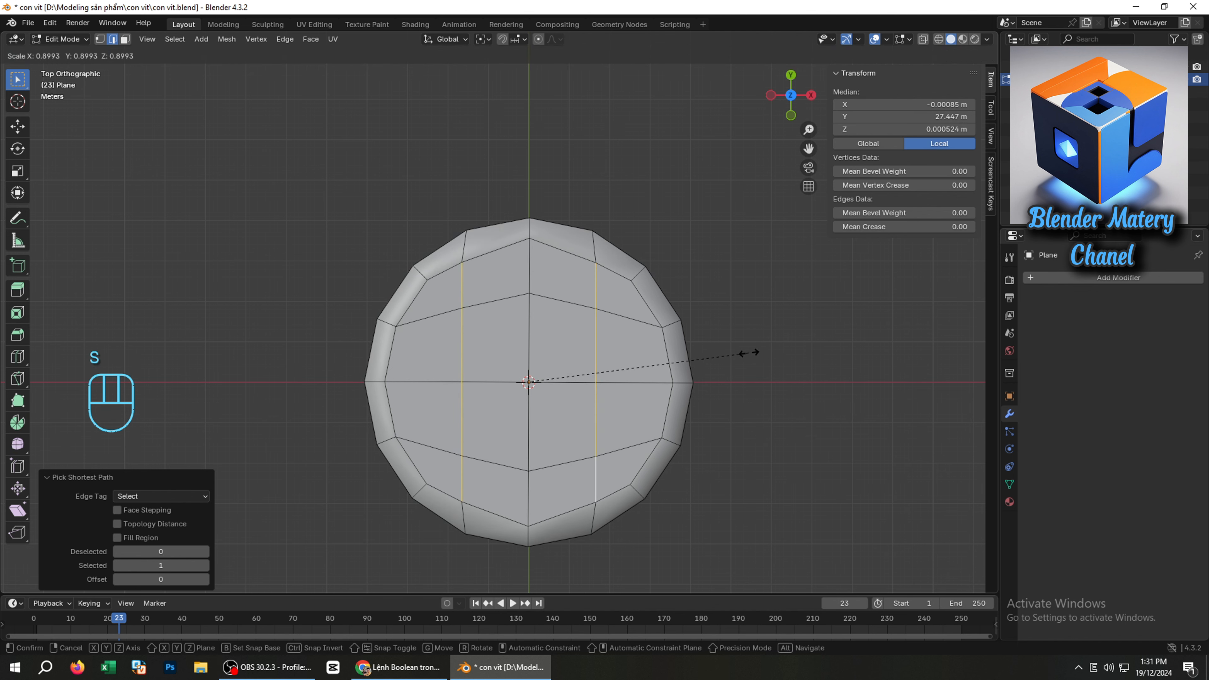
{"action": "key", "text": "x"}
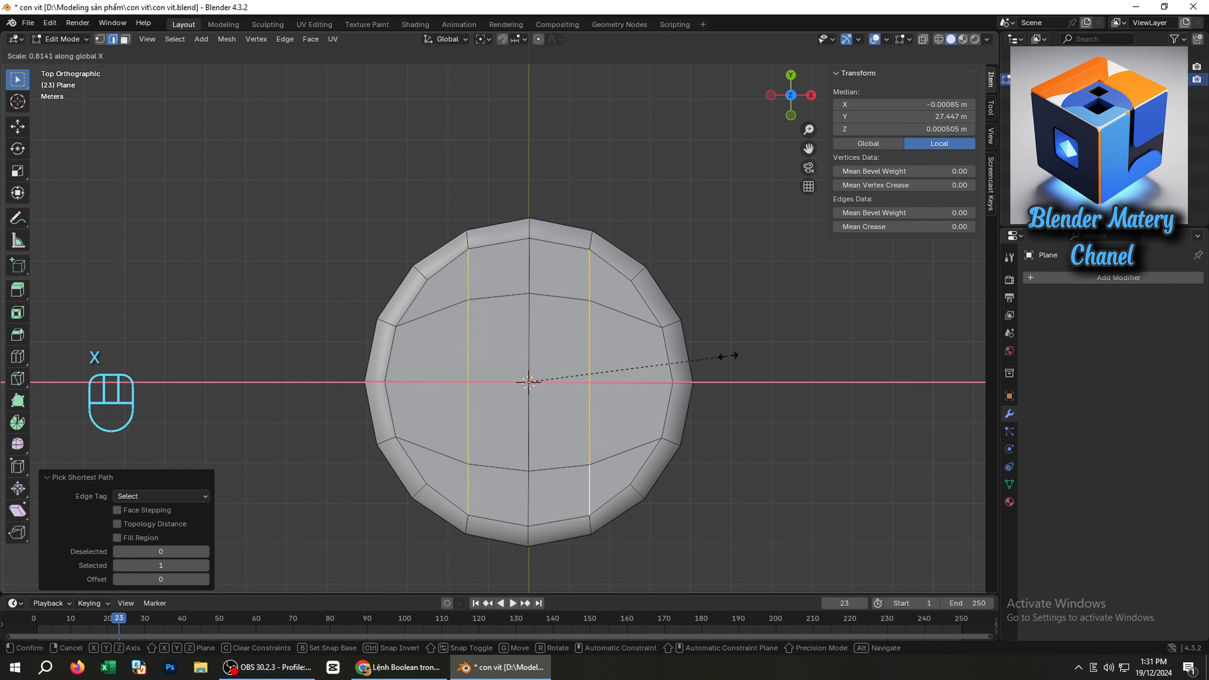
{"action": "left_click", "coordinate": [641, 371]}
Select the eight faces of the narrow central strip across the head and inset them by about 0.17 m
{"action": "middle_click_drag", "start_coordinate": [528, 368], "coordinate": [534, 342]}
{"action": "key", "text": "3"}
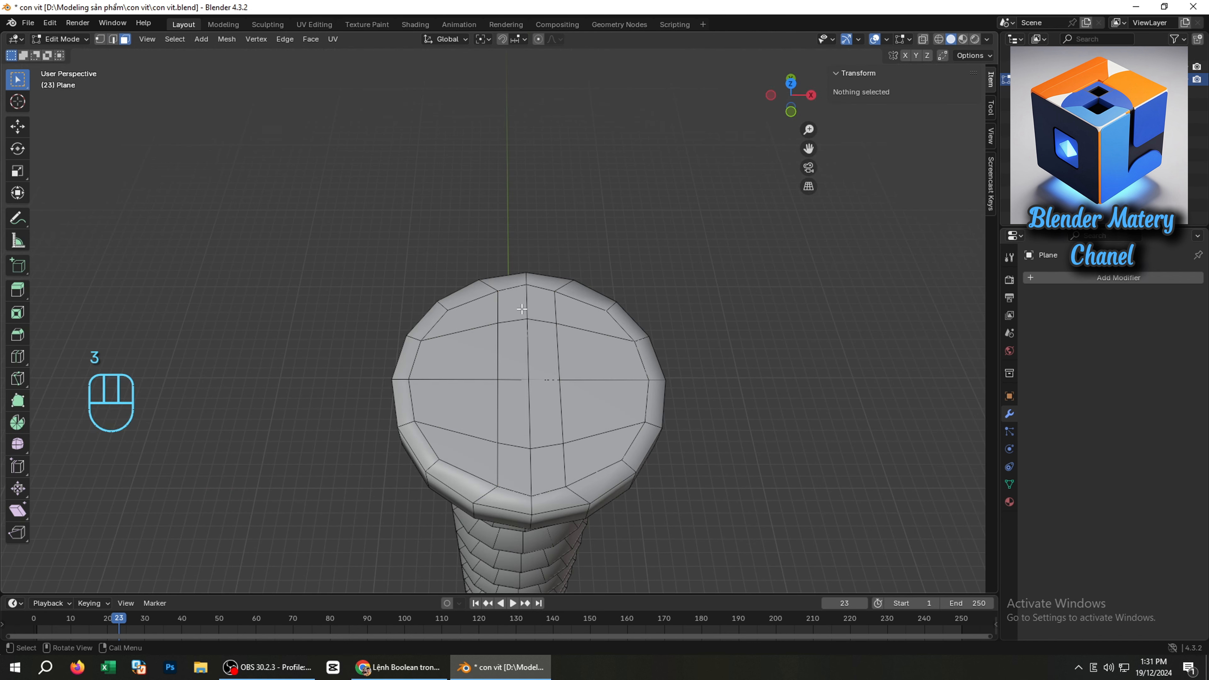
{"action": "left_click", "coordinate": [511, 304]}
{"action": "left_click", "coordinate": [541, 303], "text": "shift"}
{"action": "left_click", "coordinate": [542, 350], "text": "shift"}
{"action": "left_click", "coordinate": [508, 357], "text": "shift"}
{"action": "left_click", "coordinate": [517, 410], "text": "shift"}
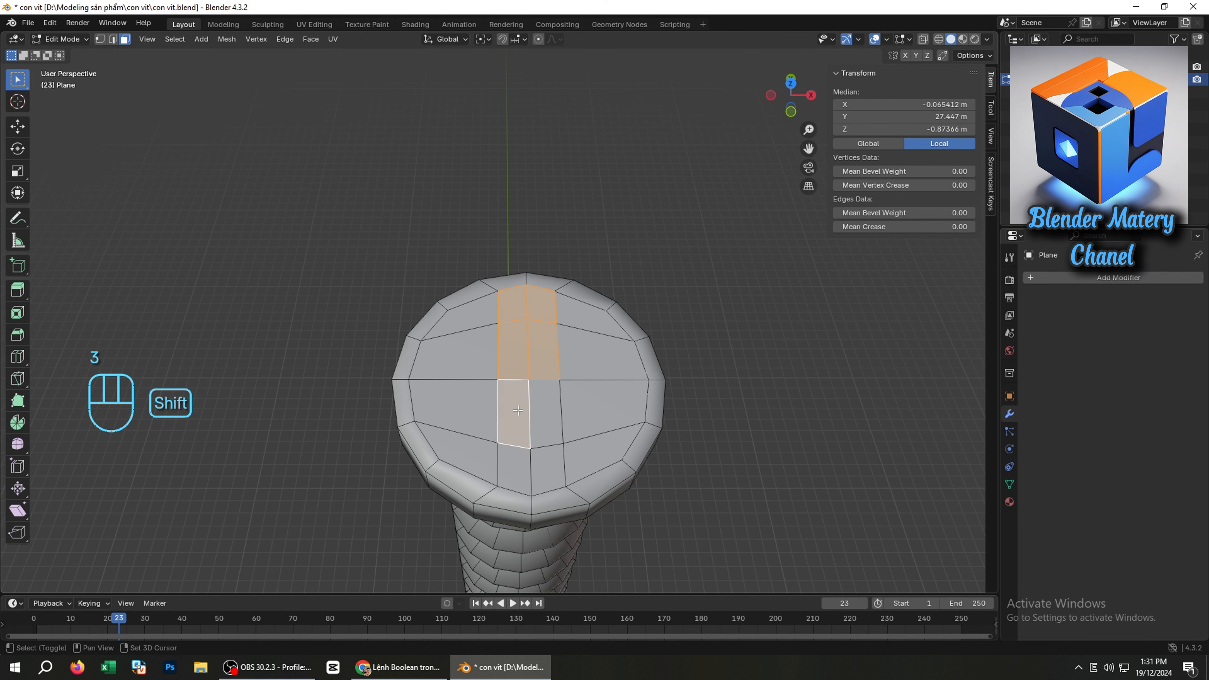
{"action": "left_click", "coordinate": [548, 413], "text": "shift"}
{"action": "left_click", "coordinate": [547, 472], "text": "shift"}
{"action": "left_click", "coordinate": [516, 465], "text": "shift"}
{"action": "scroll", "coordinate": [524, 438], "scroll_direction": "up", "scroll_amount": 2}
{"action": "scroll", "coordinate": [524, 443], "scroll_direction": "down", "scroll_amount": 2}
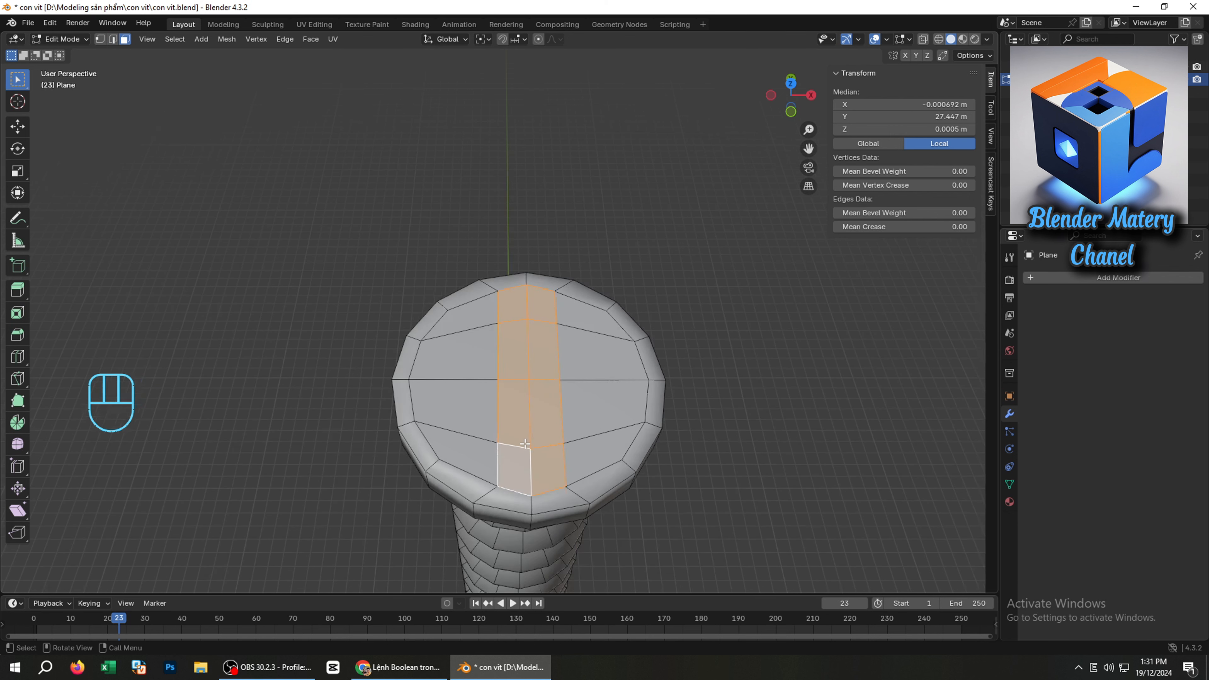
{"action": "key", "text": "i"}
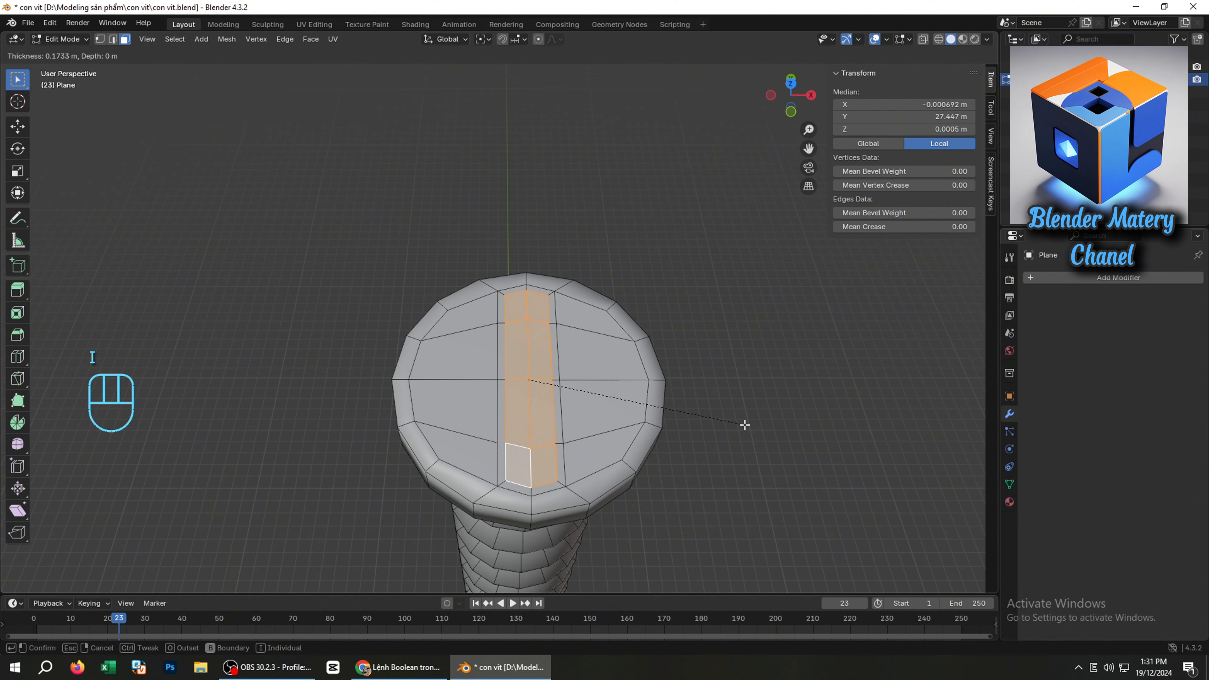
{"action": "left_click", "coordinate": [744, 425]}
Extrude the inset strip about 13 m down into the head to form the screwdriver slot
{"action": "middle_click_drag", "start_coordinate": [570, 421], "coordinate": [552, 405]}
{"action": "key", "text": "e"}
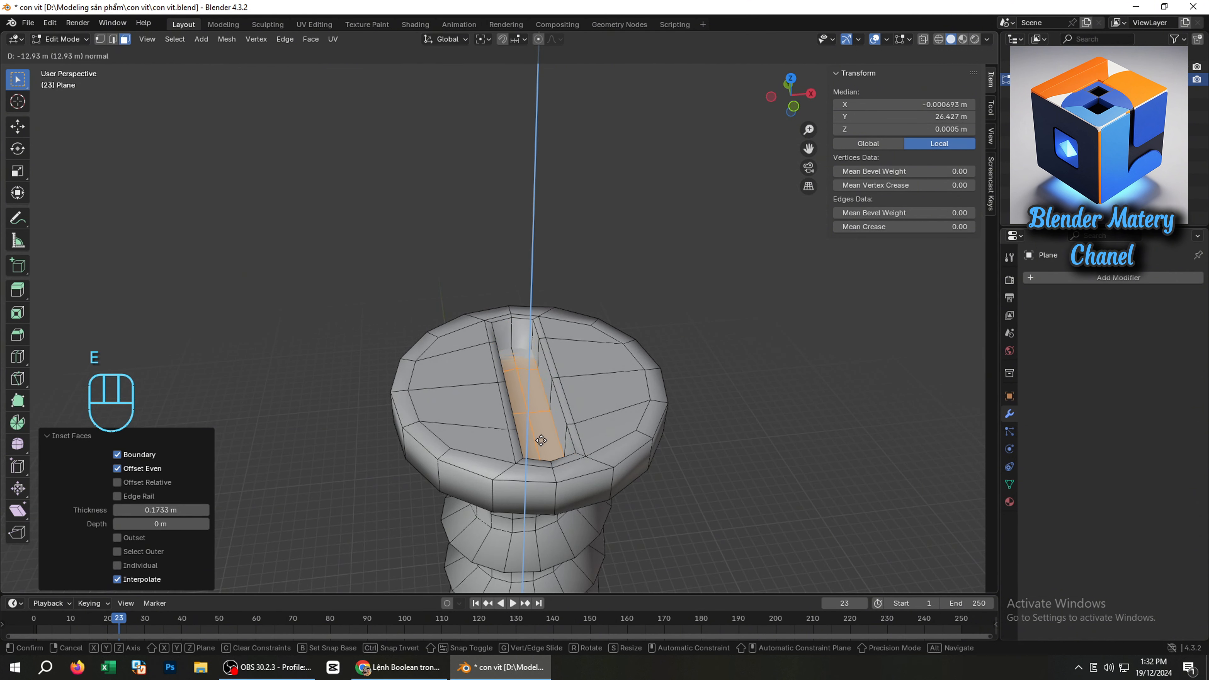
{"action": "left_click", "coordinate": [542, 431]}
Examine the slotted head from several angles in both Edit Mode and Object Mode
{"action": "middle_click_drag", "start_coordinate": [542, 432], "coordinate": [469, 427]}
{"action": "left_click", "coordinate": [582, 376]}
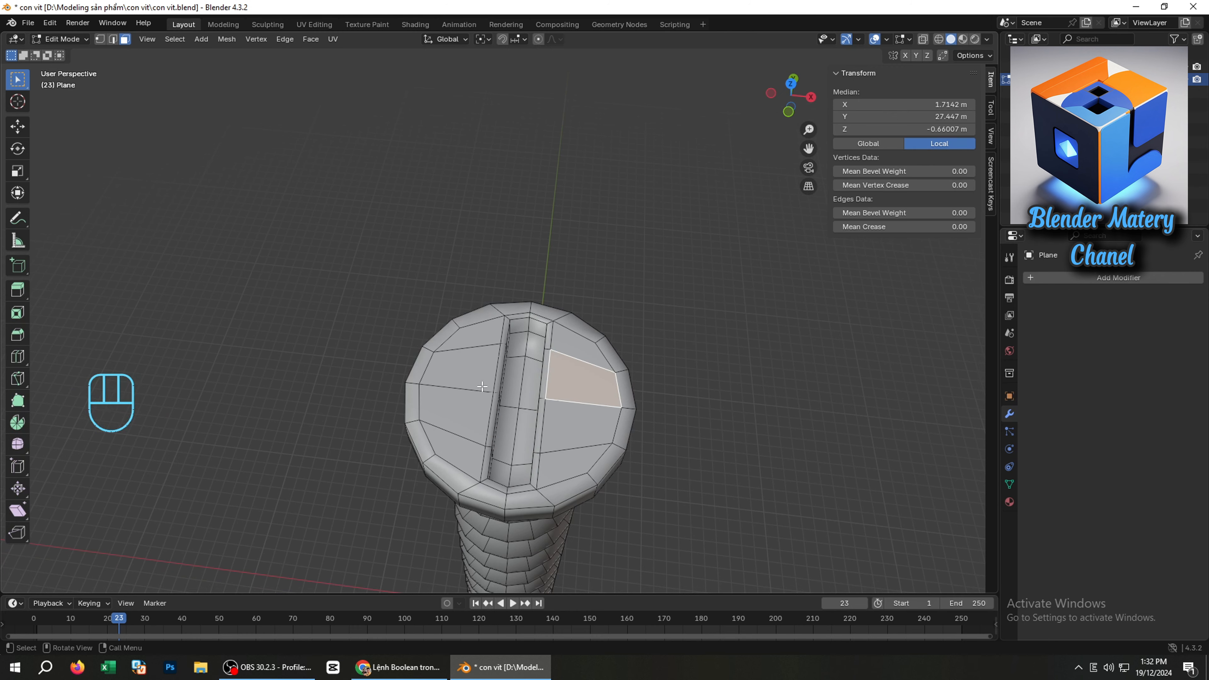
{"action": "mouse_move", "coordinate": [482, 387]}
{"action": "middle_mouse_down"}
{"action": "mouse_move", "coordinate": [471, 442]}
{"action": "mouse_move", "coordinate": [593, 327]}
{"action": "mouse_move", "coordinate": [518, 425]}
{"action": "mouse_move", "coordinate": [492, 436]}
{"action": "mouse_move", "coordinate": [483, 403]}
{"action": "middle_mouse_up"}
{"action": "key", "text": "Tab"}
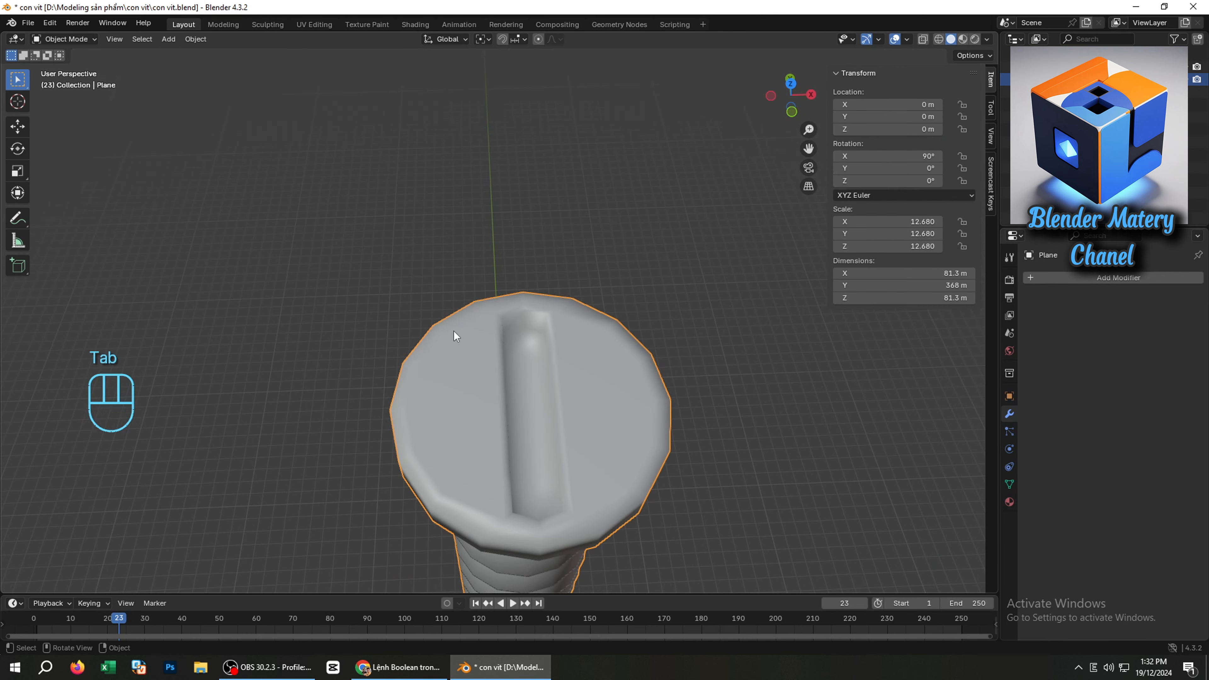
{"action": "scroll", "coordinate": [484, 369], "scroll_direction": "up", "scroll_amount": 2}
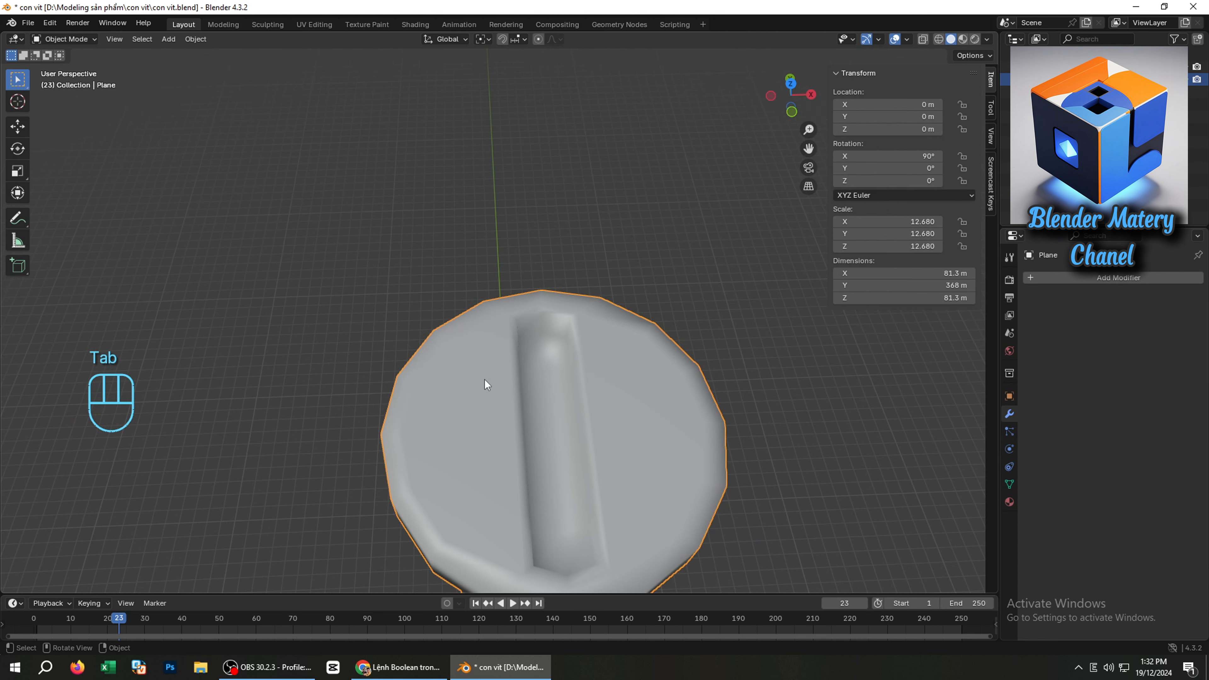
{"action": "key", "text": "Tab"}
{"action": "key", "text": "Tab"}
{"action": "key", "text": "Tab"}
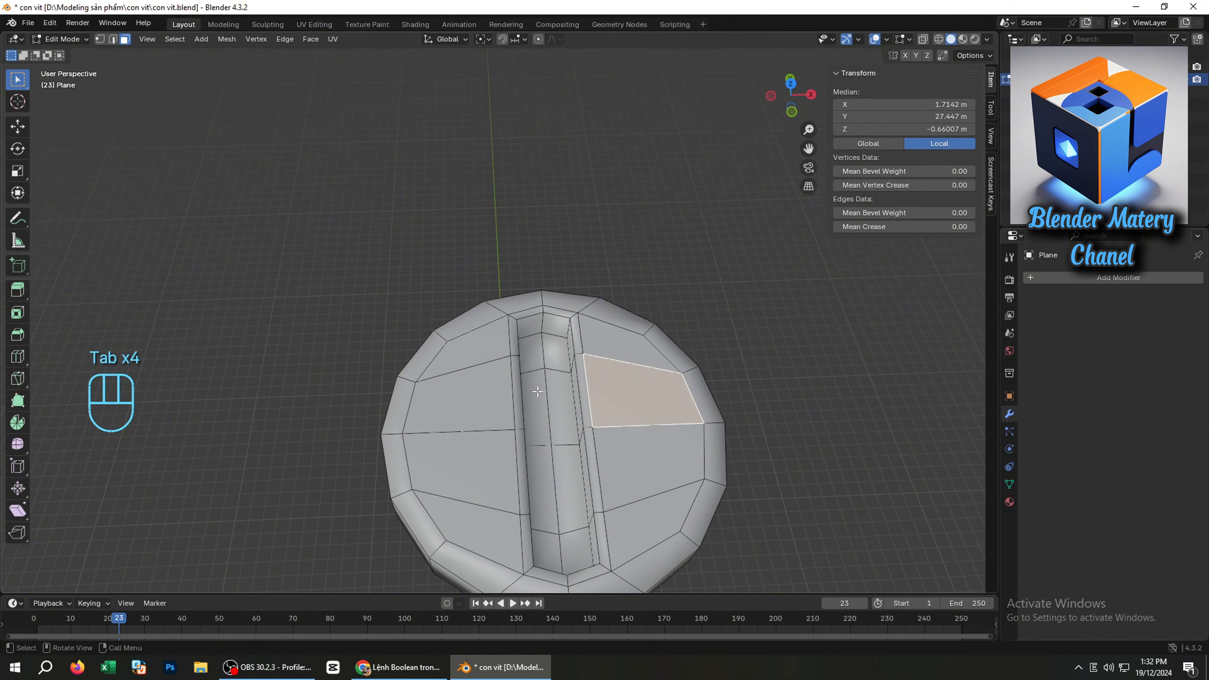
{"action": "middle_click_drag", "start_coordinate": [538, 392], "coordinate": [542, 442]}
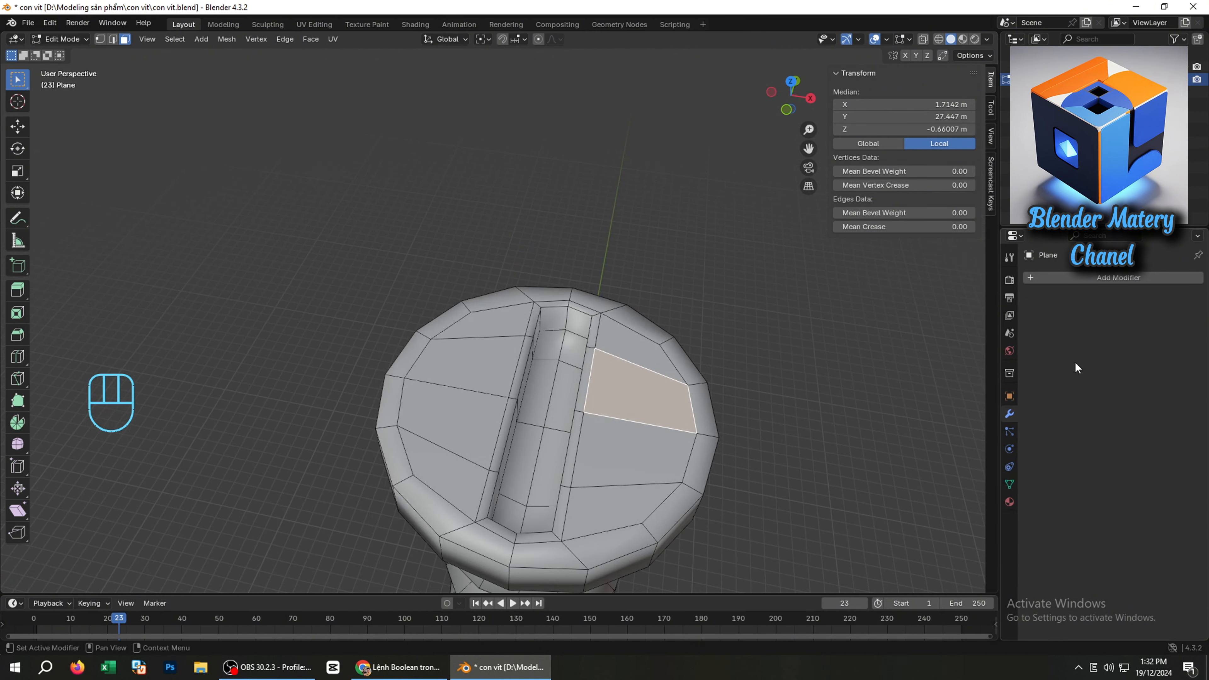
Add a Subdivision Surface modifier to the screw in Object Mode to smooth its surface
{"action": "key", "text": "Tab"}
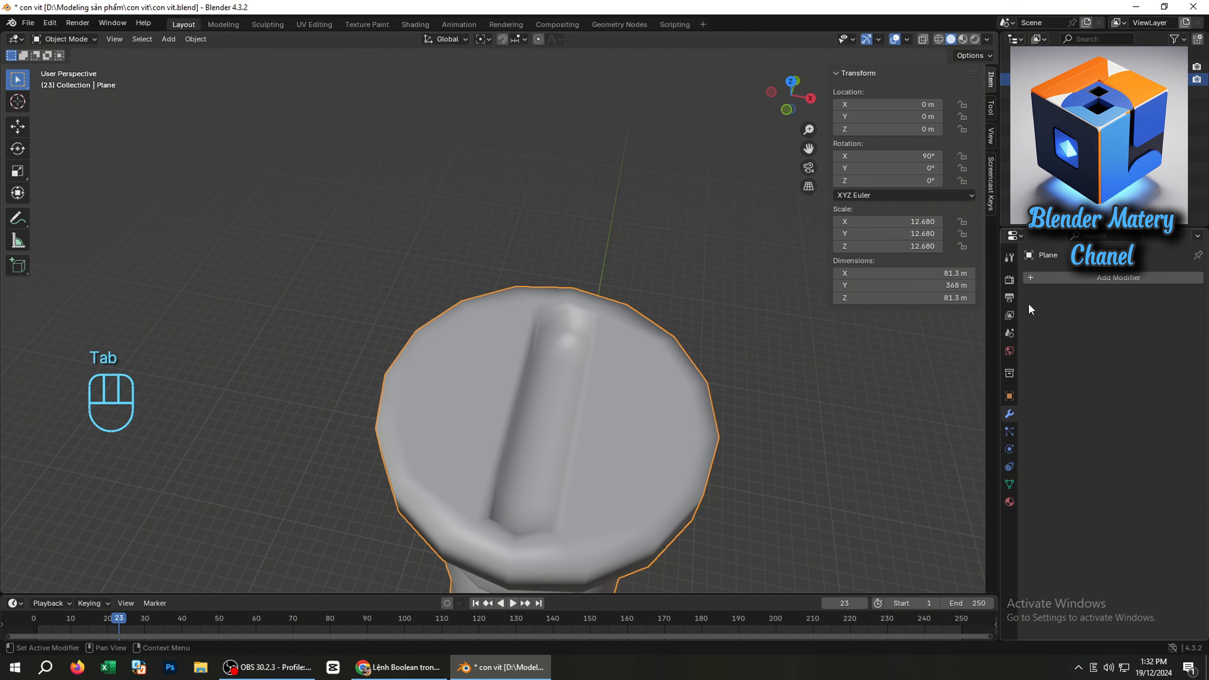
{"action": "left_click", "coordinate": [1069, 278]}
{"action": "mouse_move", "coordinate": [1026, 316]}
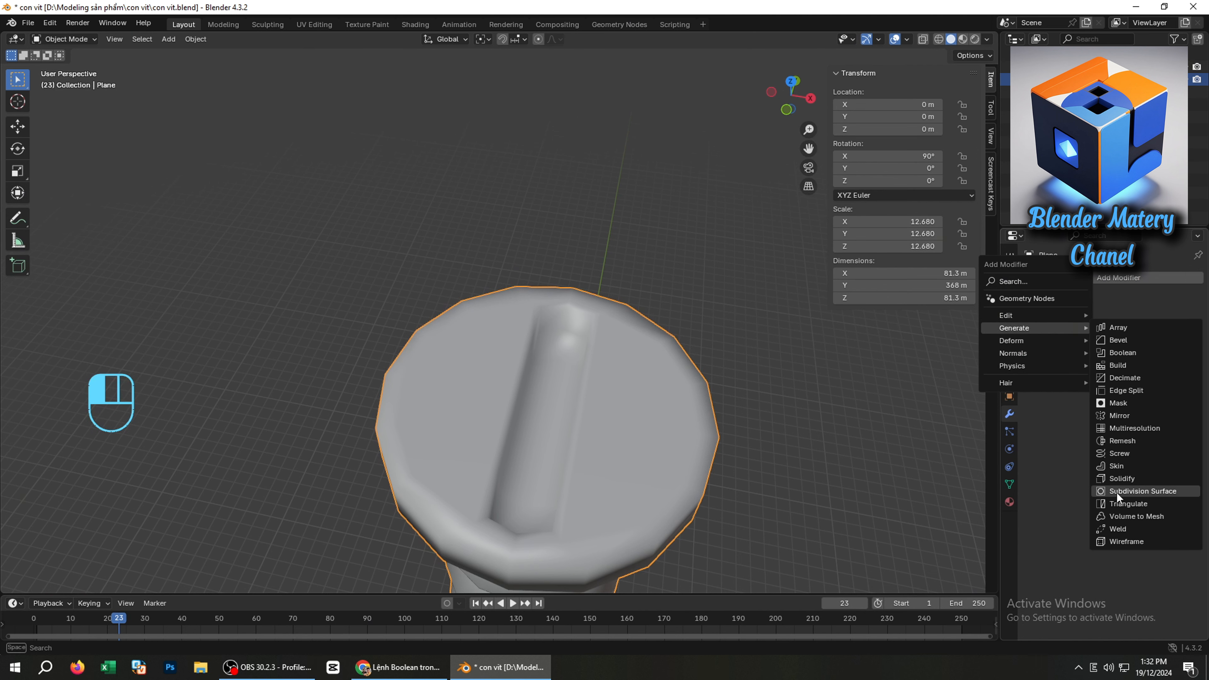
{"action": "left_click", "coordinate": [1117, 492]}
{"action": "scroll", "coordinate": [549, 448], "scroll_direction": "down", "scroll_amount": 3}
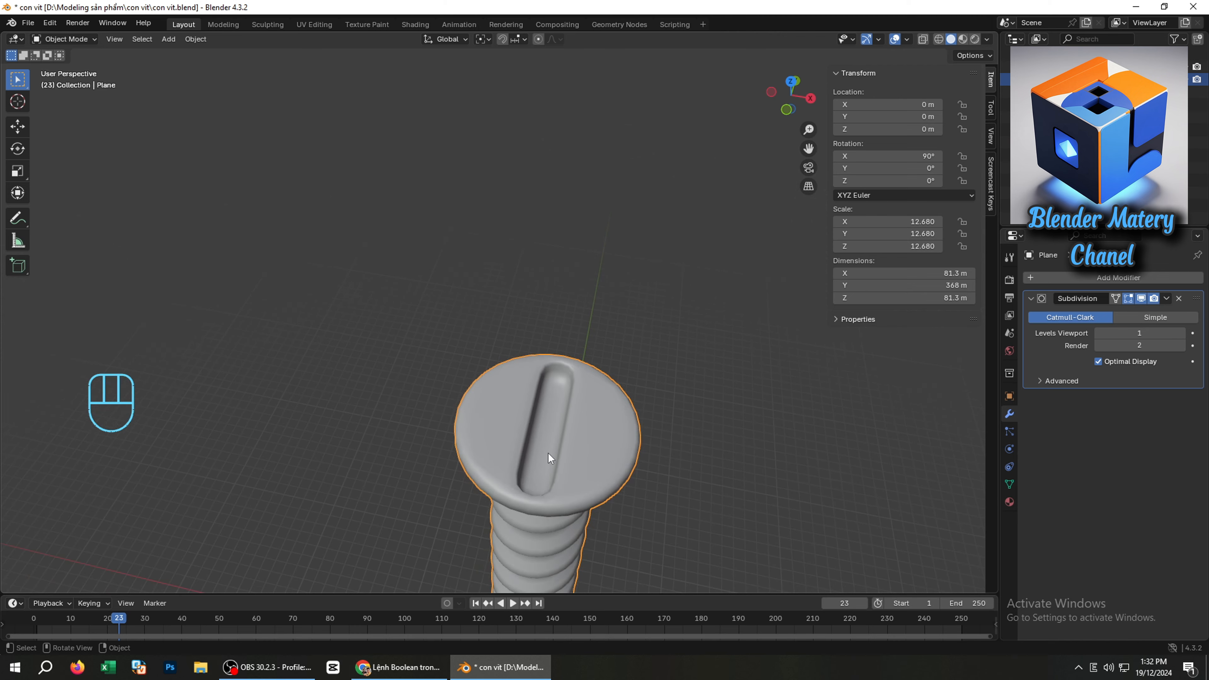
{"action": "scroll", "coordinate": [546, 474], "scroll_direction": "up", "scroll_amount": 3}
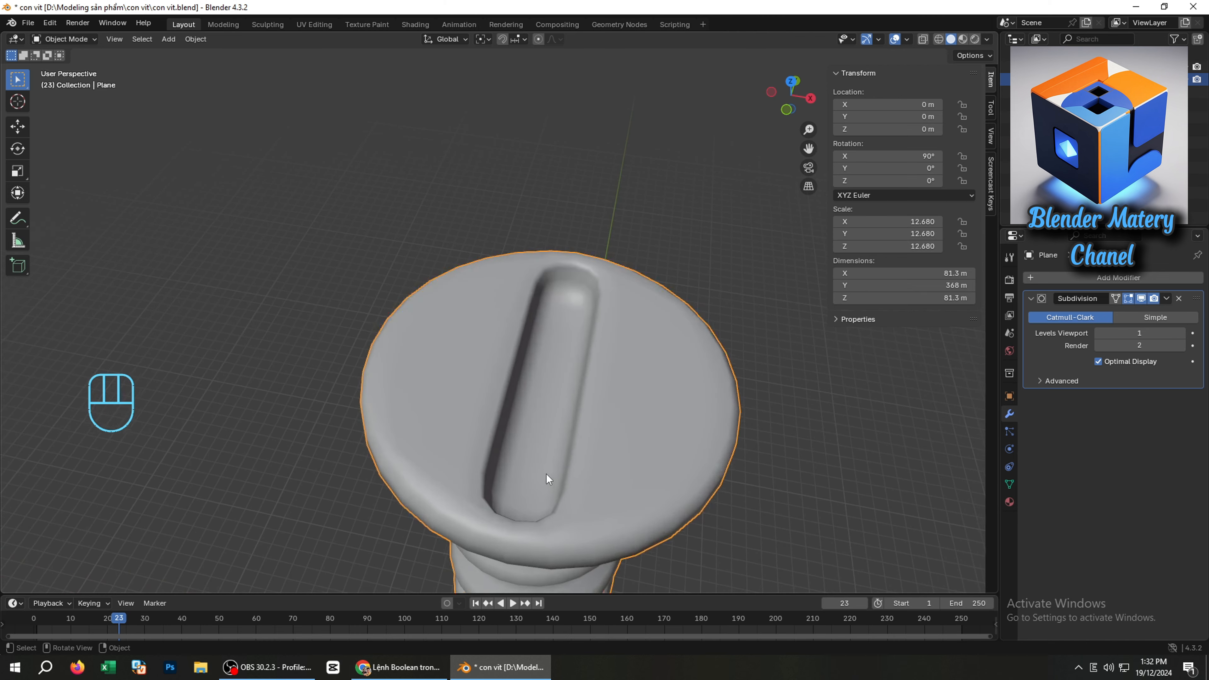
Set the Subdivision modifier's viewport level to 2 and examine the smoothed screw from its head to its tip
{"action": "left_click", "coordinate": [1179, 333]}
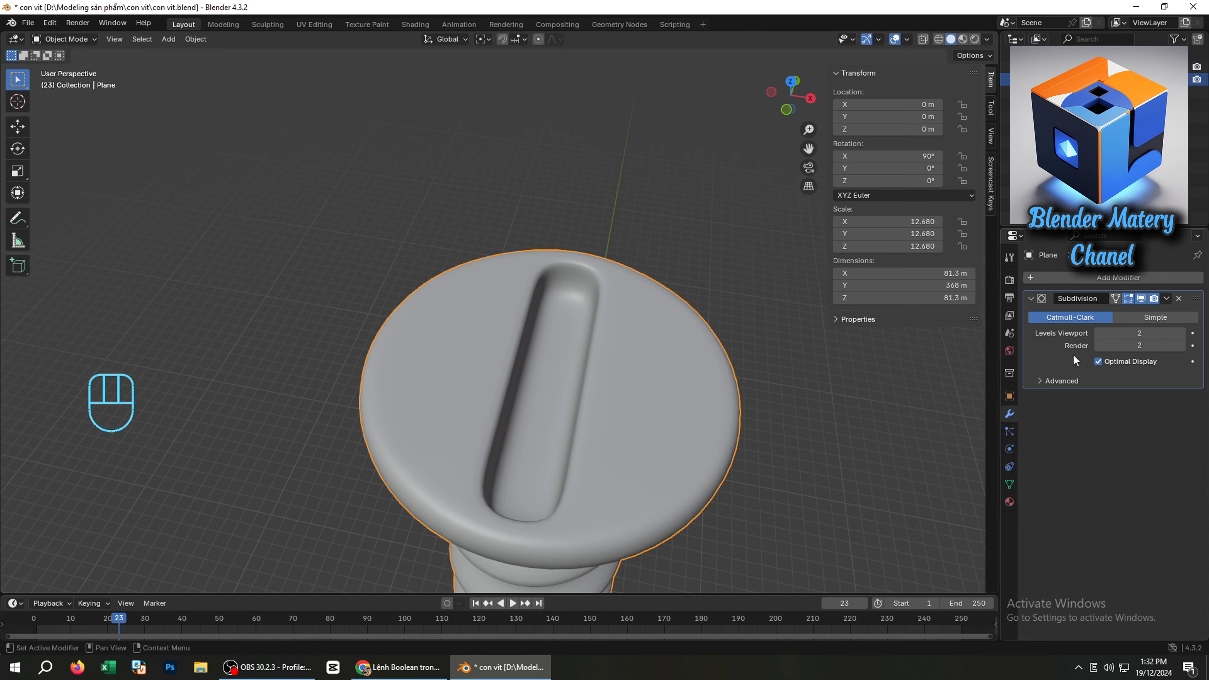
{"action": "middle_click_drag", "start_coordinate": [724, 427], "coordinate": [605, 448]}
{"action": "scroll", "coordinate": [618, 435], "scroll_direction": "up", "scroll_amount": 1}
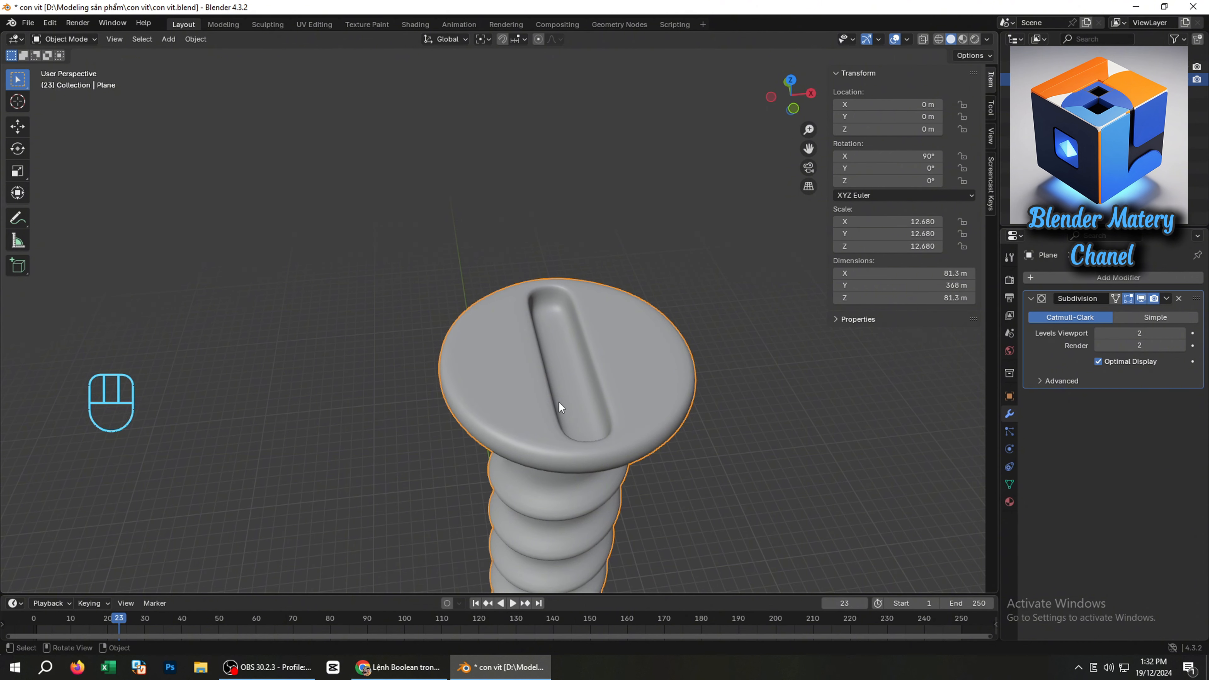
{"action": "scroll", "coordinate": [520, 438], "scroll_direction": "down", "scroll_amount": 2}
{"action": "middle_click_drag", "start_coordinate": [534, 425], "coordinate": [596, 225]}
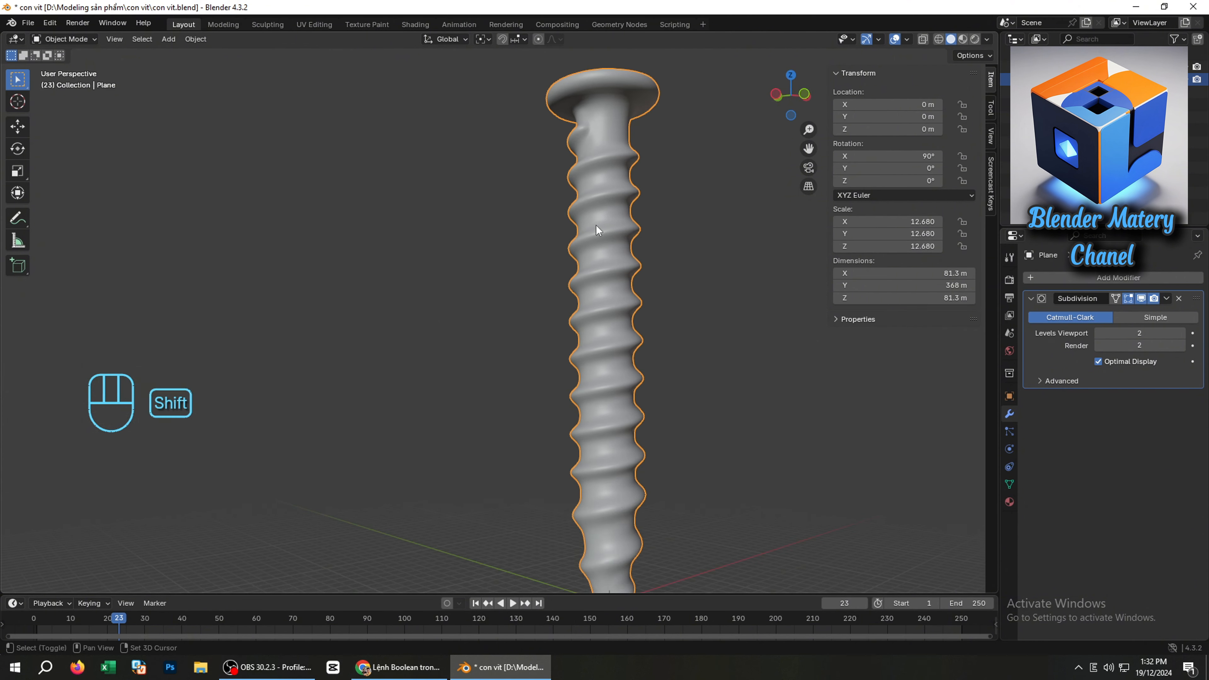
{"action": "scroll", "coordinate": [587, 372], "scroll_direction": "down", "scroll_amount": 3}
{"action": "scroll", "coordinate": [592, 505], "scroll_direction": "up", "scroll_amount": 3}
{"action": "scroll", "coordinate": [603, 444], "scroll_direction": "down", "scroll_amount": 1}
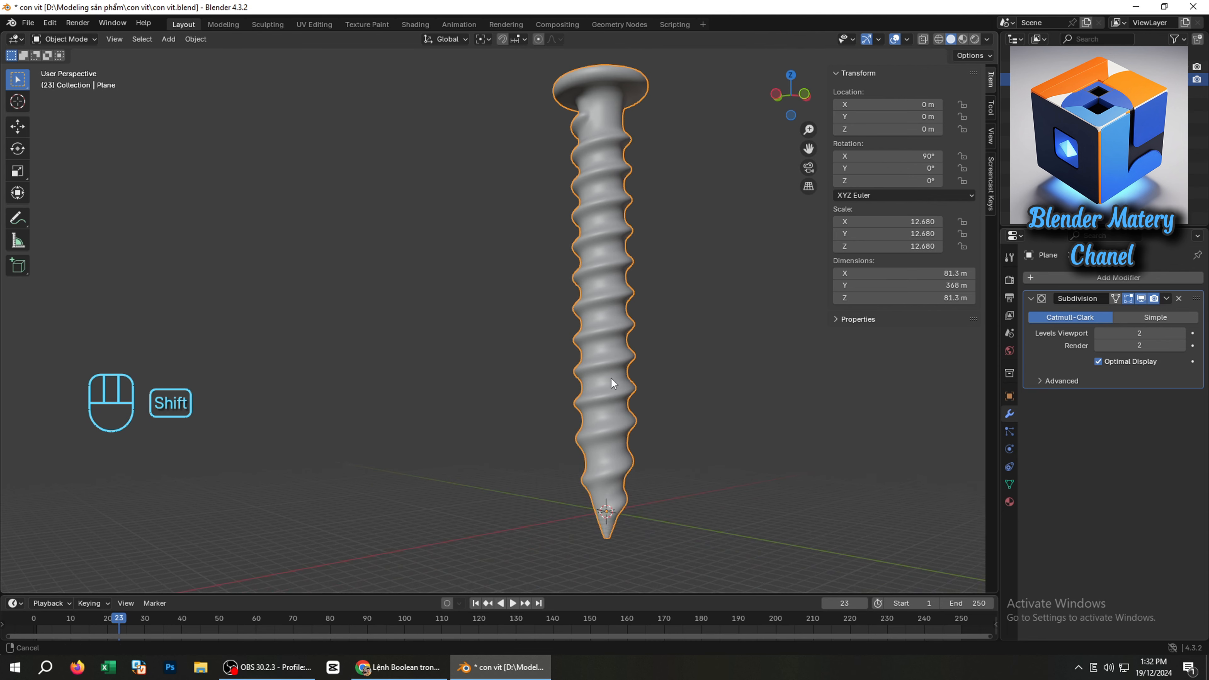
{"action": "middle_click_drag", "start_coordinate": [611, 378], "coordinate": [596, 267]}
{"action": "scroll", "coordinate": [598, 271], "scroll_direction": "up", "scroll_amount": 3}
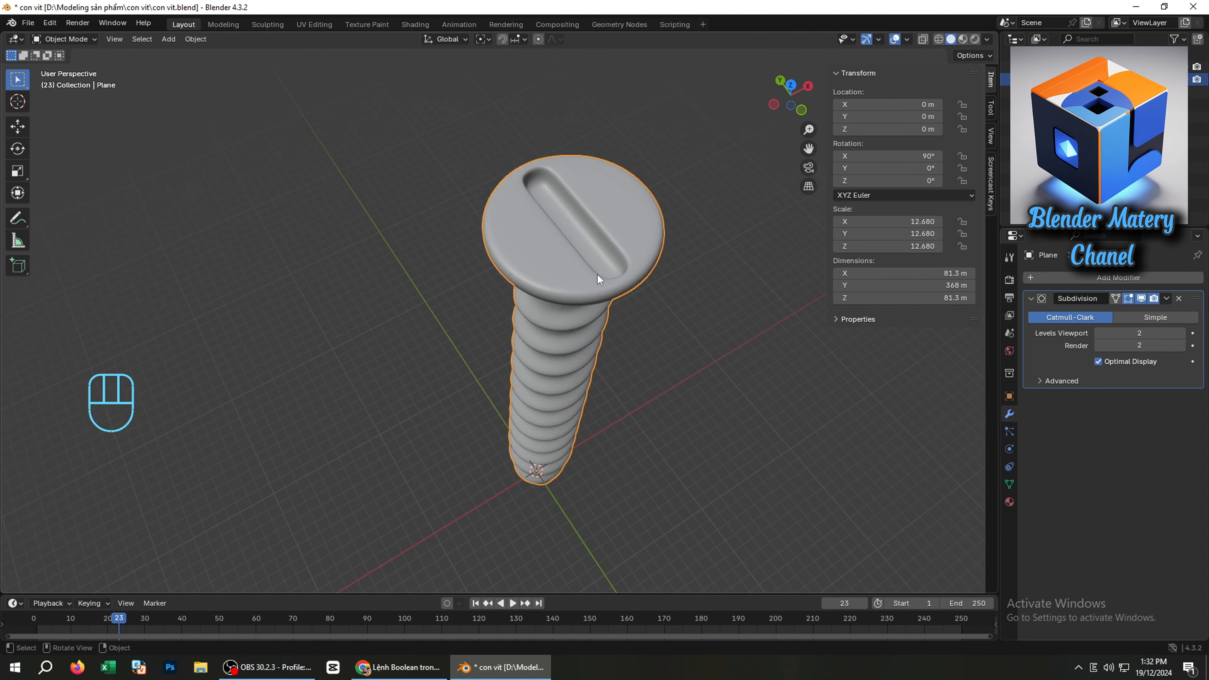
Select the thread's outer helical edge loop in Edit Mode and apply an edge crease of 1.000 to it
{"action": "key", "text": "Tab"}
{"action": "scroll", "coordinate": [572, 326], "scroll_direction": "up", "scroll_amount": 3}
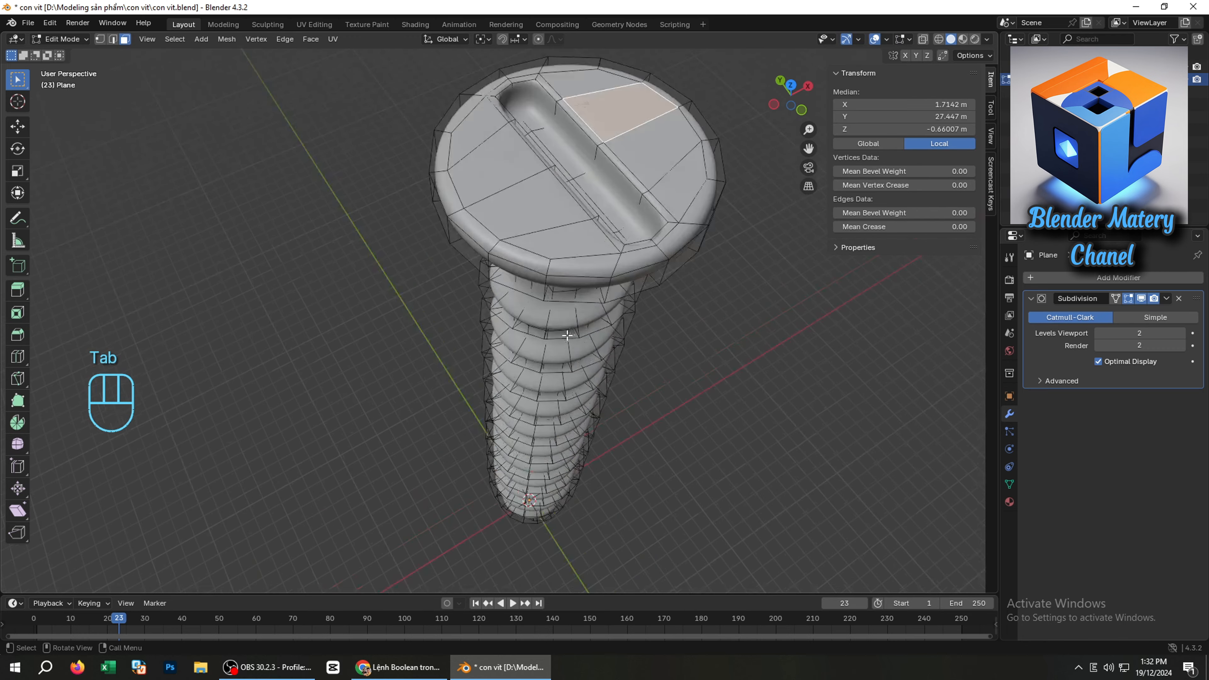
{"action": "middle_click_drag", "start_coordinate": [598, 422], "coordinate": [618, 343]}
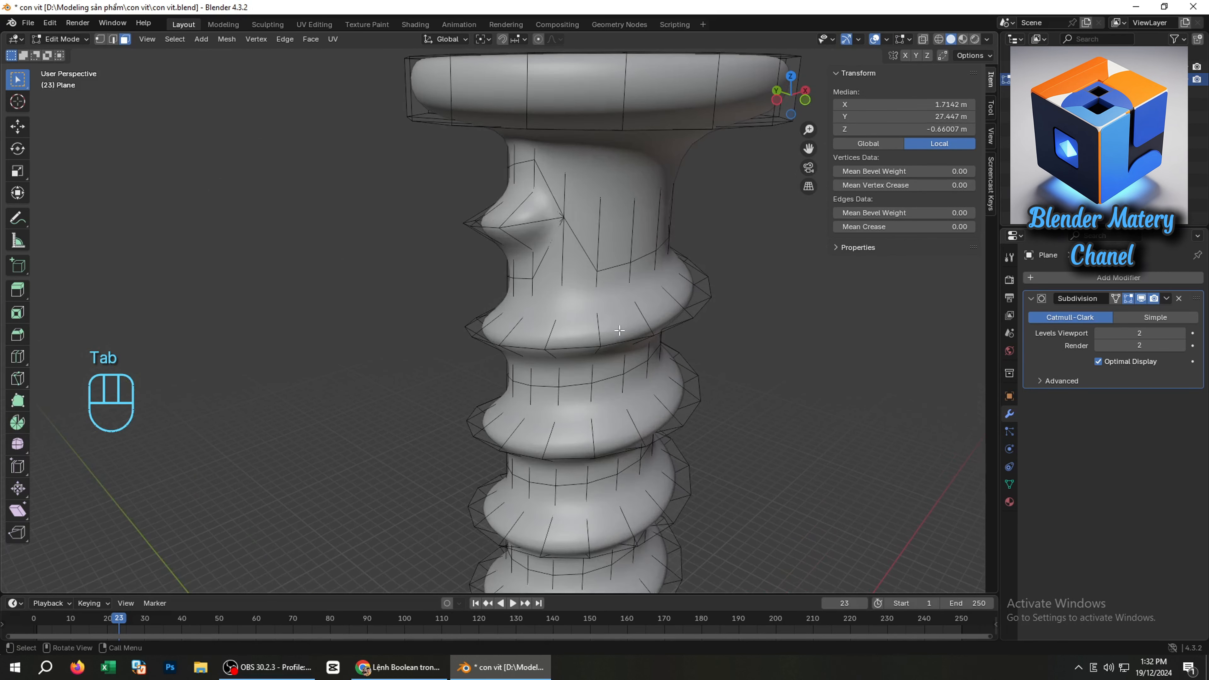
{"action": "left_click", "coordinate": [647, 339], "text": "alt"}
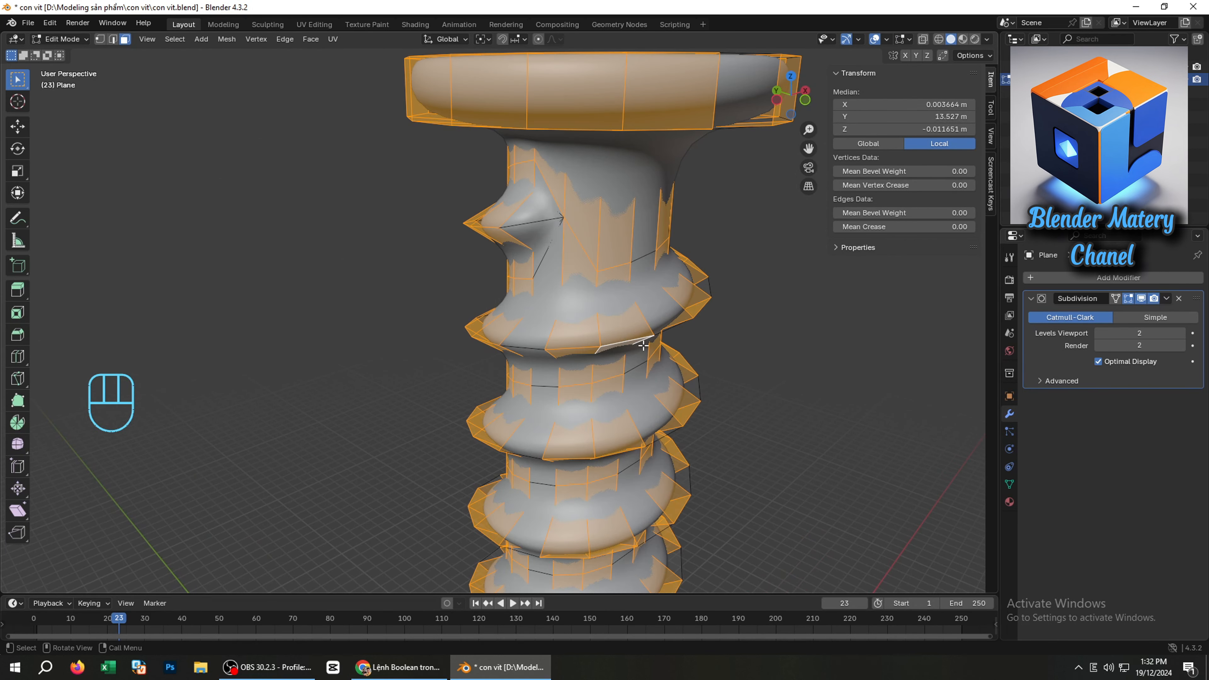
{"action": "key", "text": "2"}
{"action": "left_click", "coordinate": [640, 338], "text": "alt"}
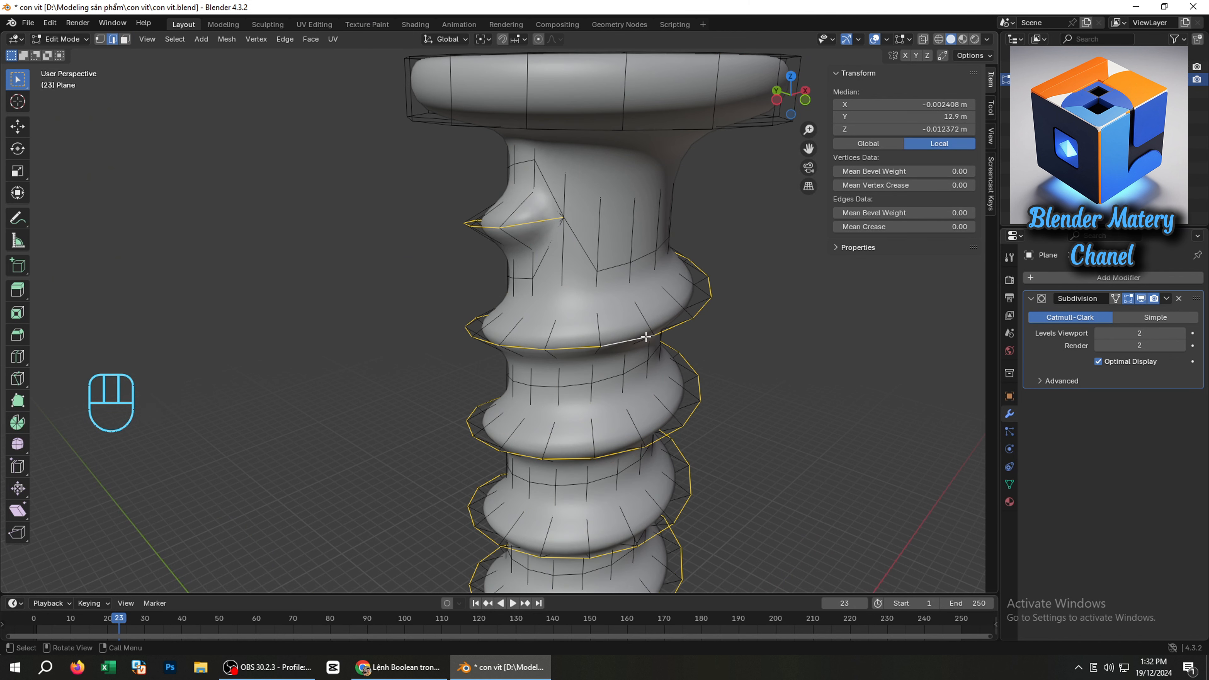
{"action": "key", "text": "ctrl+e"}
{"action": "key", "text": "shift+e"}
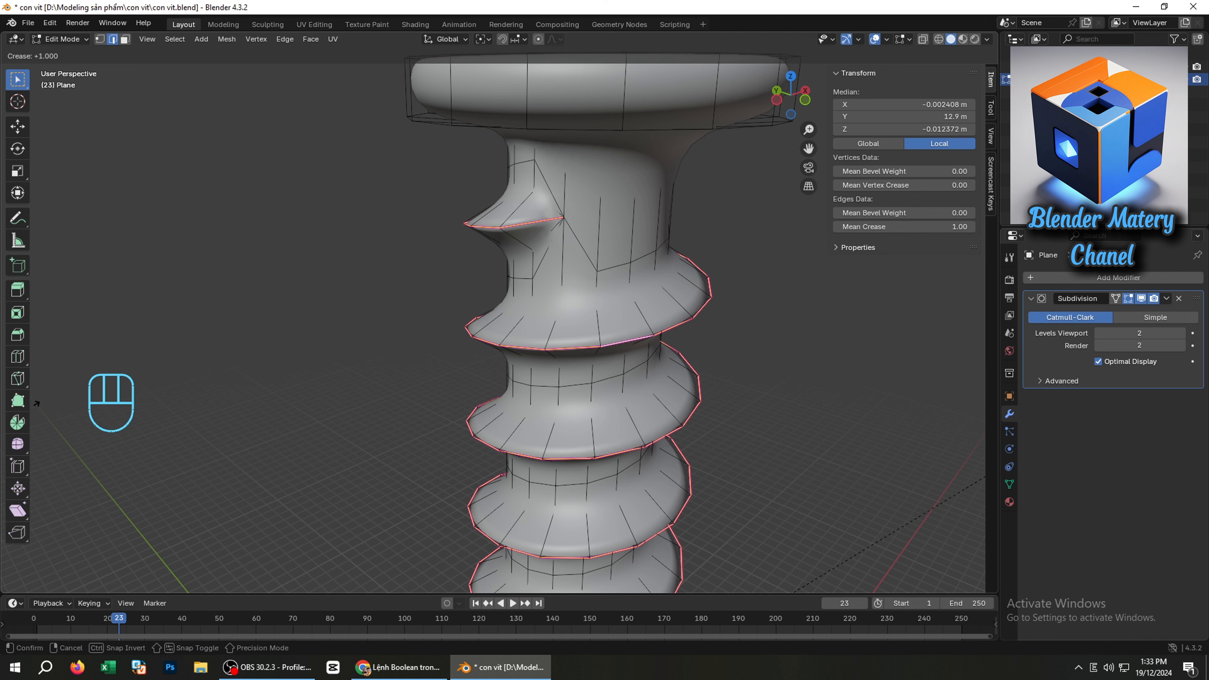
{"action": "left_click", "coordinate": [93, 360]}
{"action": "scroll", "coordinate": [385, 344], "scroll_direction": "down", "scroll_amount": 5}
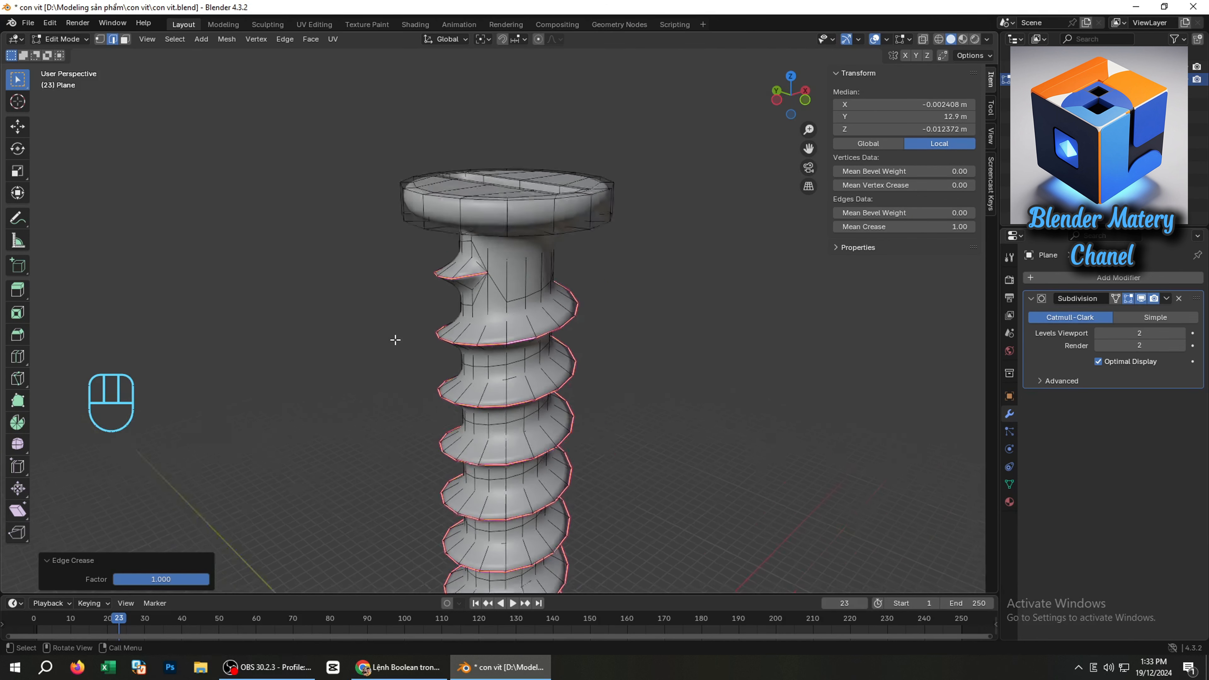
{"action": "middle_click_drag", "start_coordinate": [259, 329], "coordinate": [253, 367]}
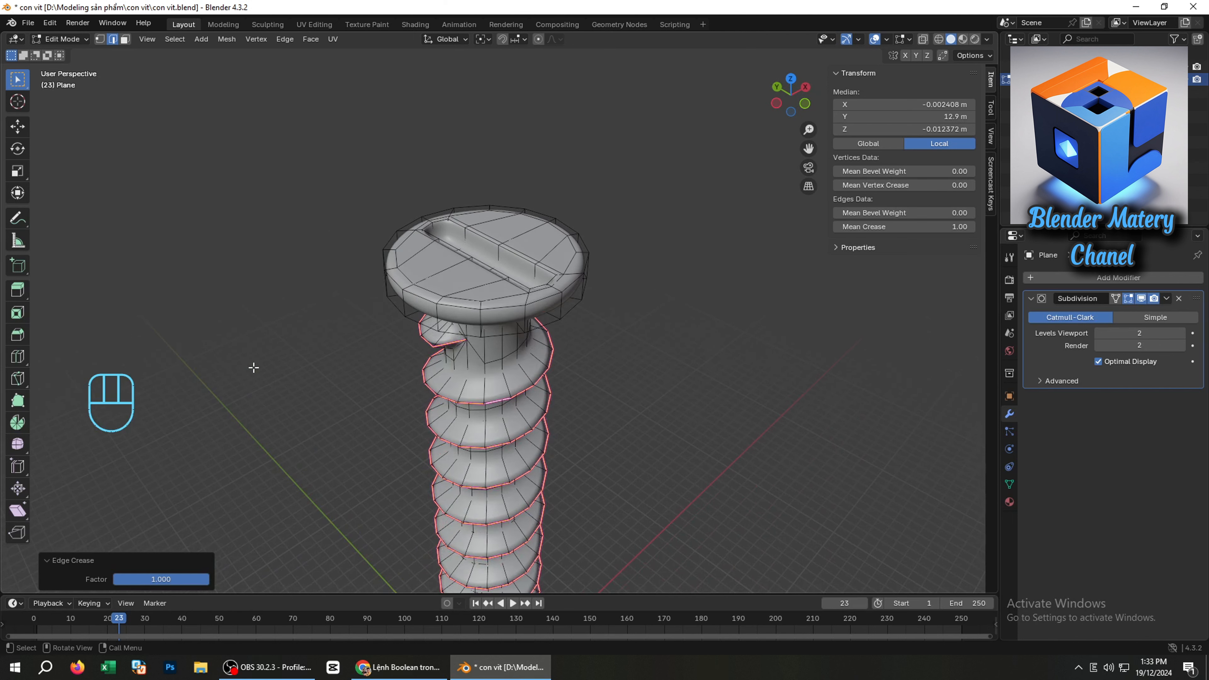
Preview the creased thread in Object Mode, then reapply an edge crease of 1.000 to the same loop in Edit Mode
{"action": "key", "text": "Tab"}
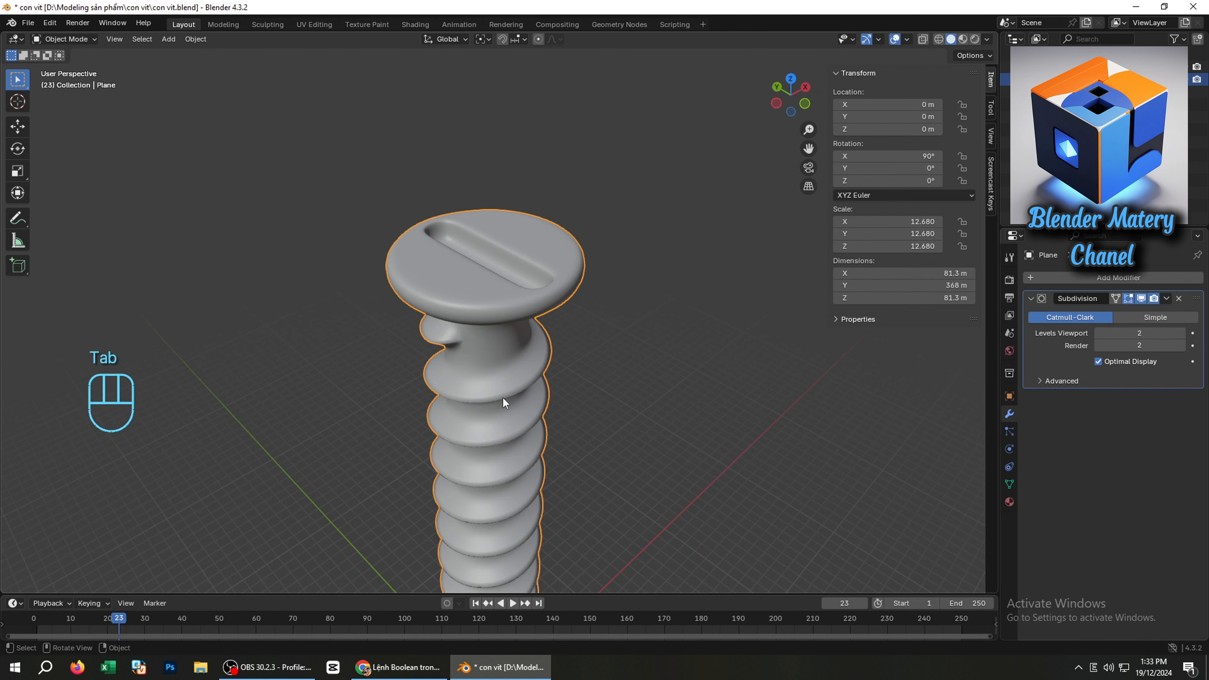
{"action": "key", "text": "Tab"}
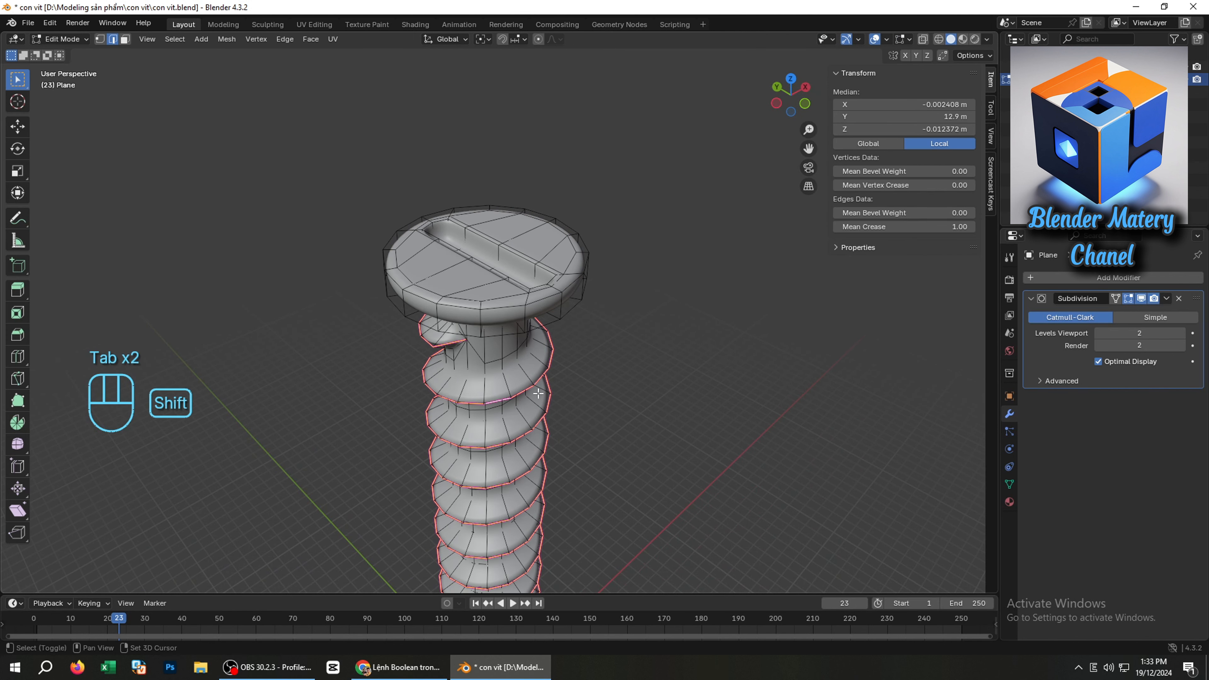
{"action": "key", "text": "shift+e"}
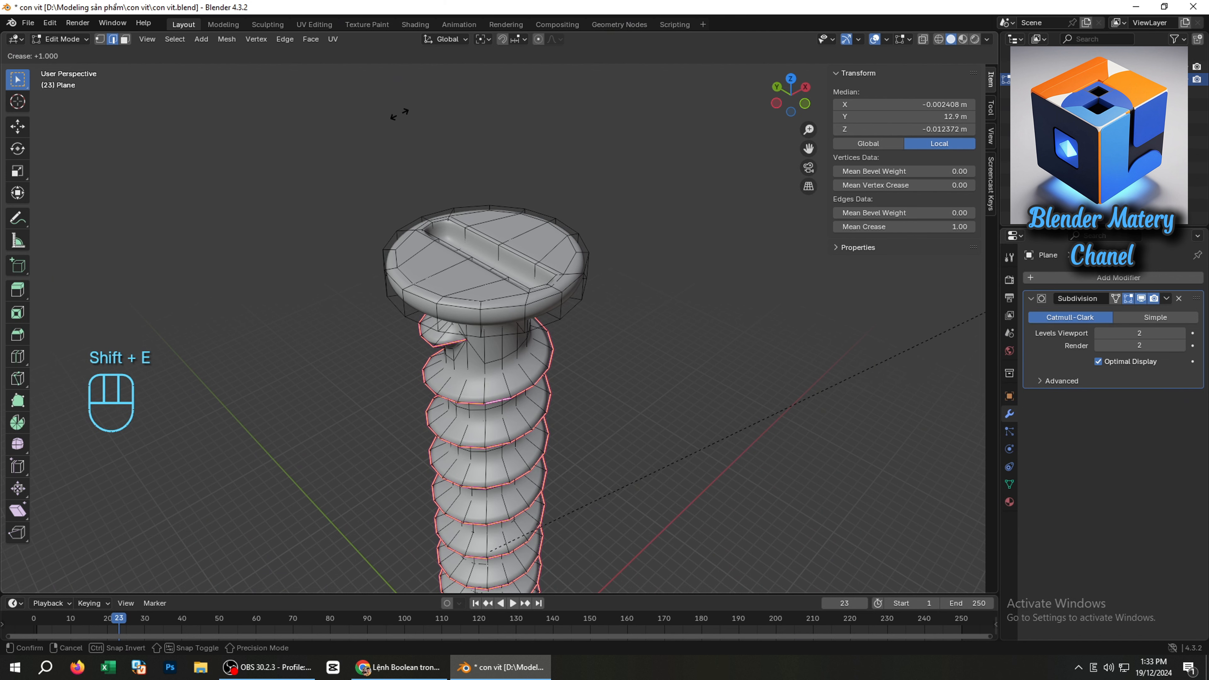
{"action": "left_click", "coordinate": [342, 142]}
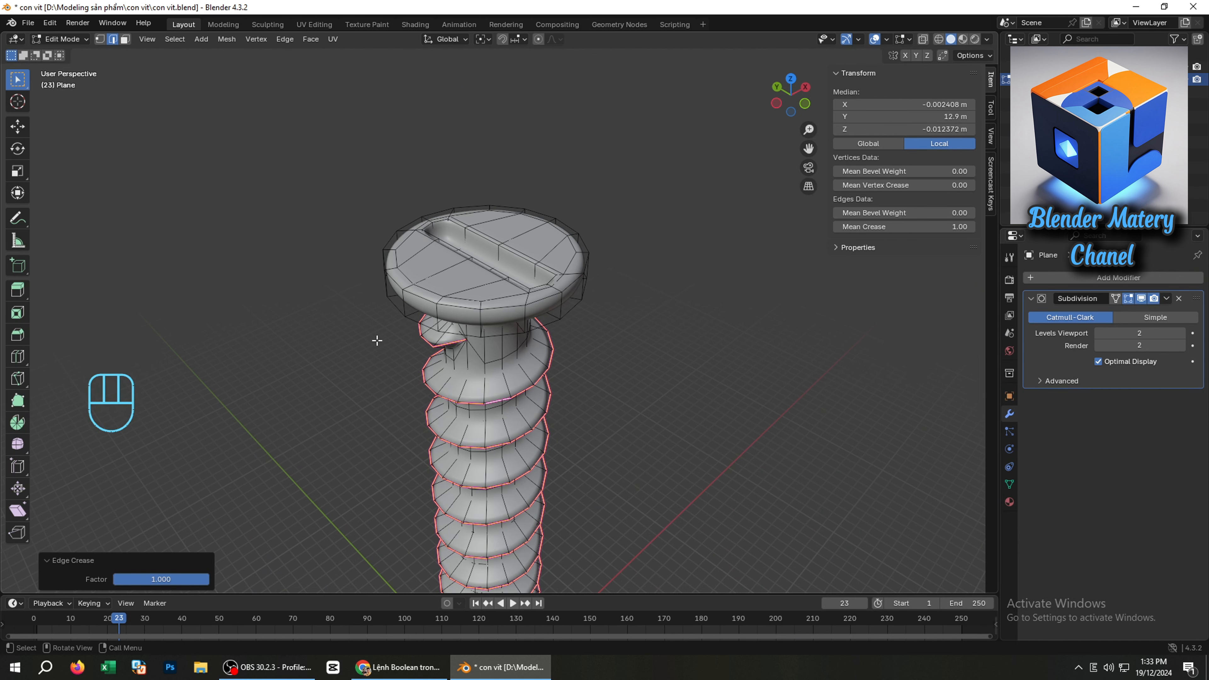
Return to Object Mode and scale the screw down uniformly to a scale of about 0.779
{"action": "key", "text": "Tab"}
{"action": "scroll", "coordinate": [477, 332], "scroll_direction": "up", "scroll_amount": 2}
{"action": "scroll", "coordinate": [478, 332], "scroll_direction": "down", "scroll_amount": 3}
{"action": "middle_click_drag", "start_coordinate": [472, 351], "coordinate": [534, 353]}
Add a plane at the screw's tip and scale it up to about 58 m square as a floor
{"action": "key", "text": "shift+a"}
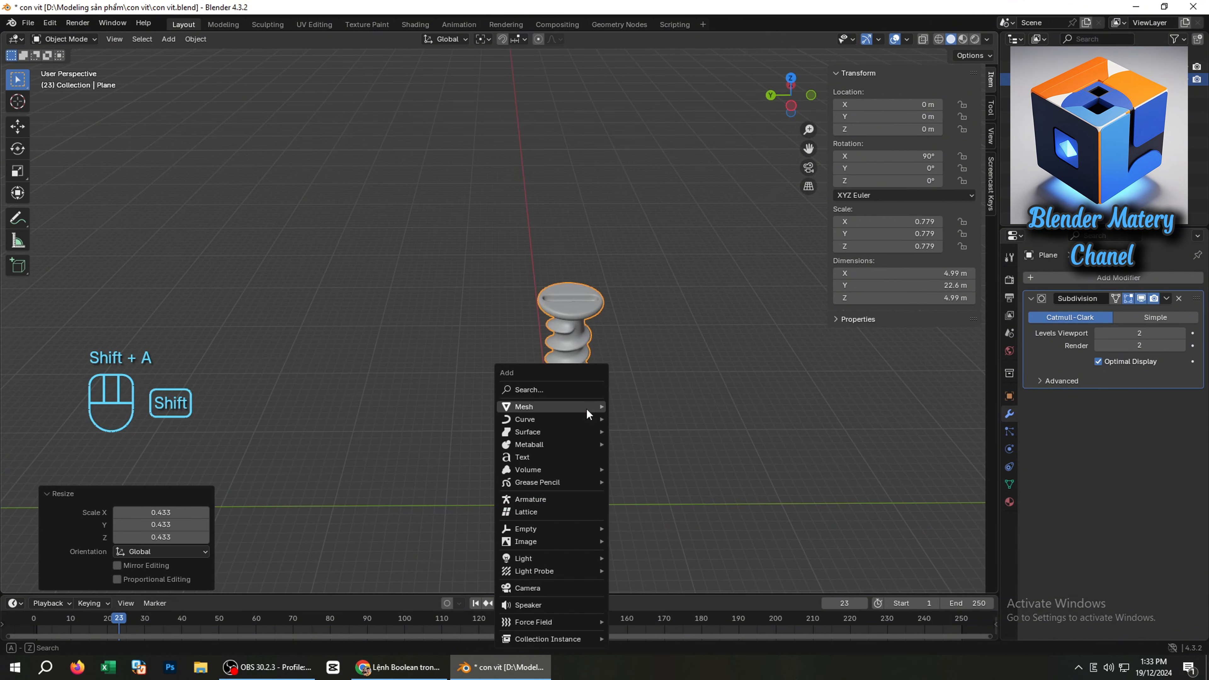
{"action": "mouse_move", "coordinate": [589, 409]}
{"action": "left_click", "coordinate": [650, 407]}
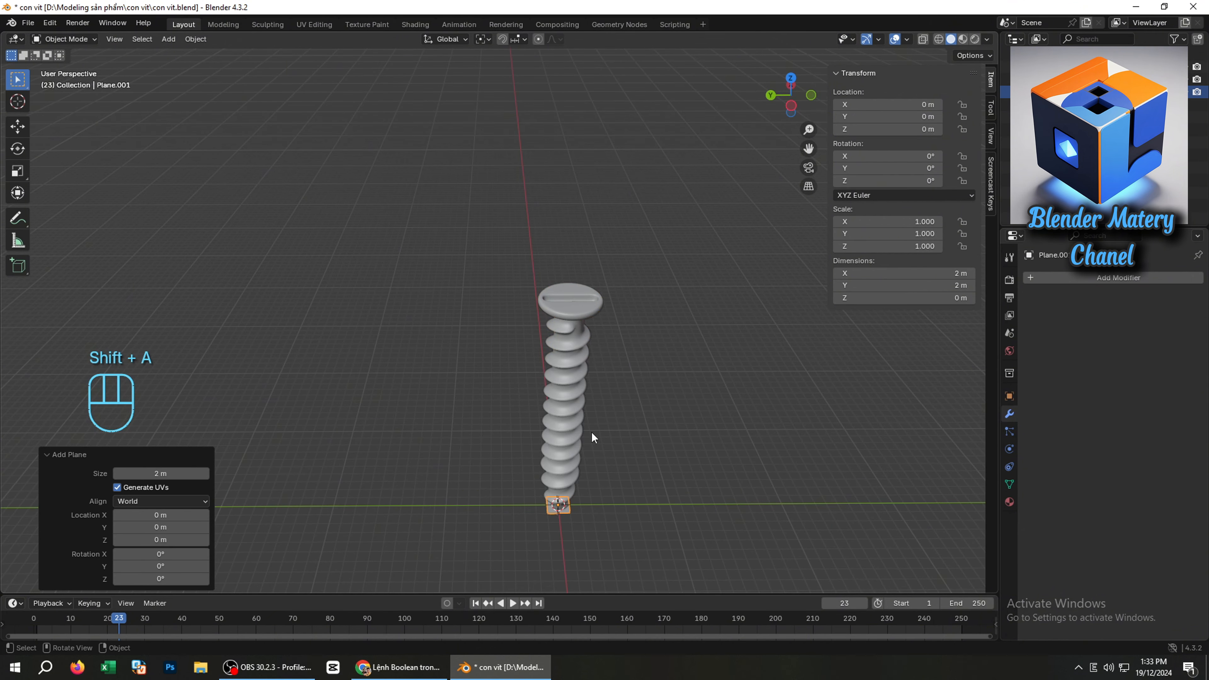
{"action": "key", "text": "s"}
{"action": "left_click", "coordinate": [875, 366]}
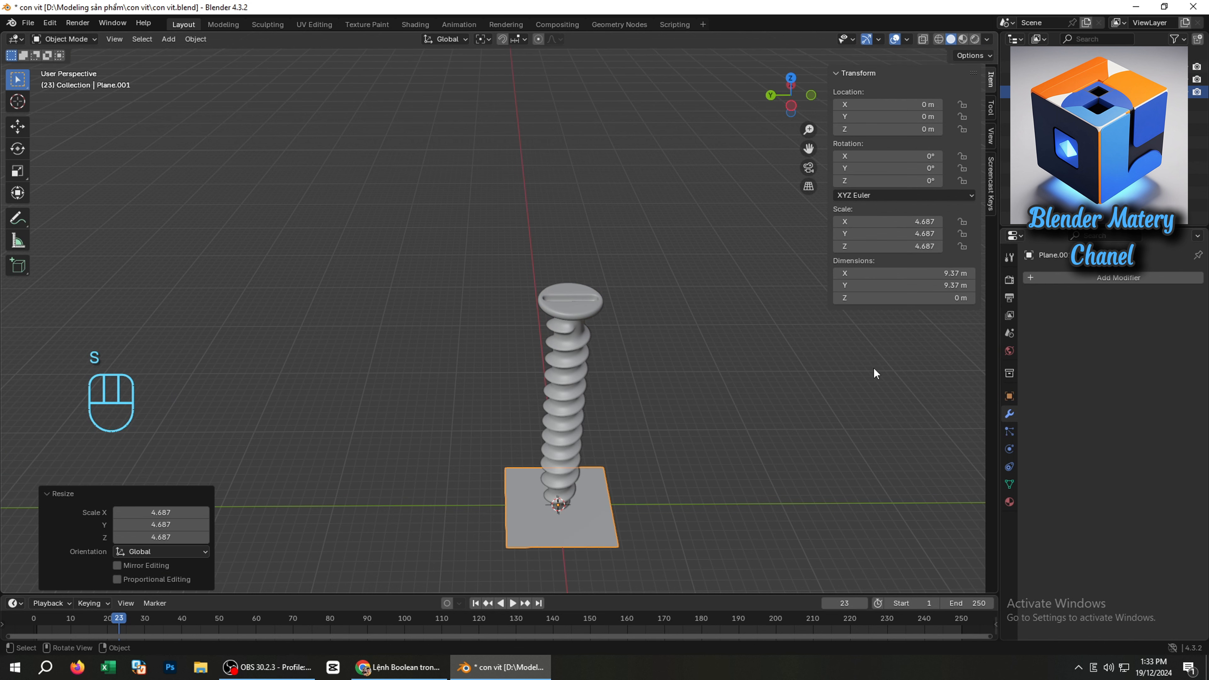
{"action": "key", "text": "s"}
{"action": "left_click", "coordinate": [768, 414]}
{"action": "scroll", "coordinate": [736, 422], "scroll_direction": "down", "scroll_amount": 2}
{"action": "middle_click_drag", "start_coordinate": [633, 460], "coordinate": [607, 431], "text": "shift"}
{"action": "key", "text": "s"}
{"action": "left_click", "coordinate": [671, 402]}
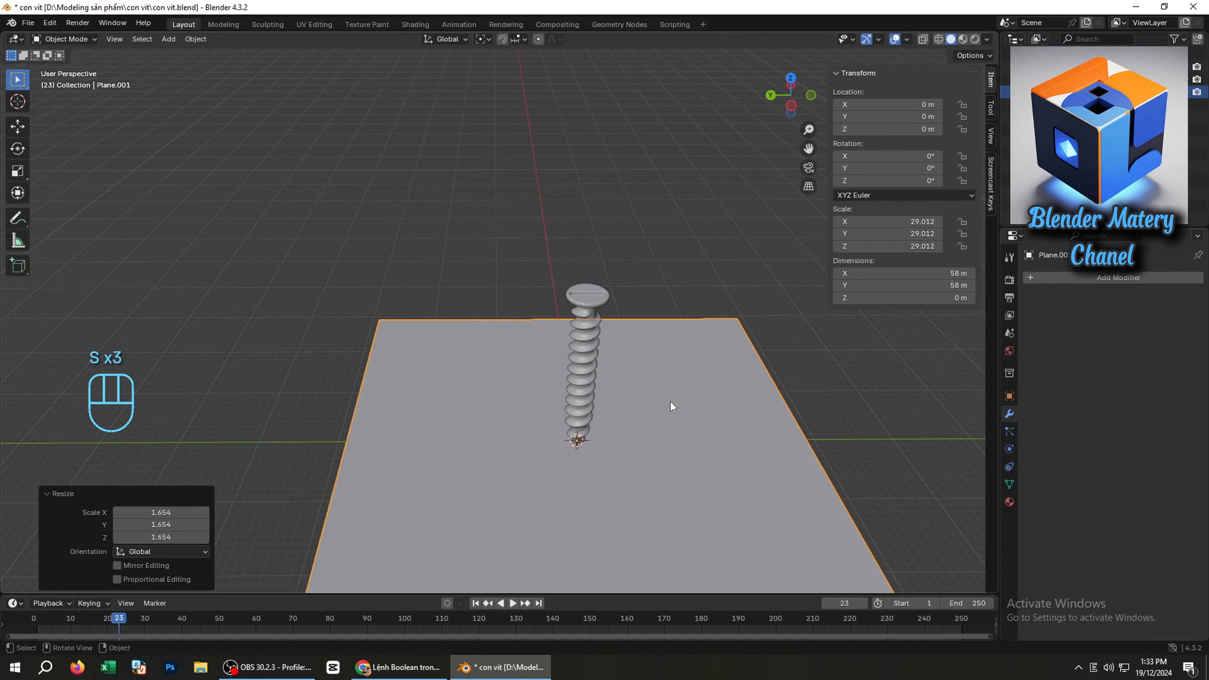
Extrude two adjacent edges of the floor plane in Edit Mode and raise them about 41.7 m along Z as backdrop walls
{"action": "key", "text": "Tab"}
{"action": "left_click", "coordinate": [480, 375]}
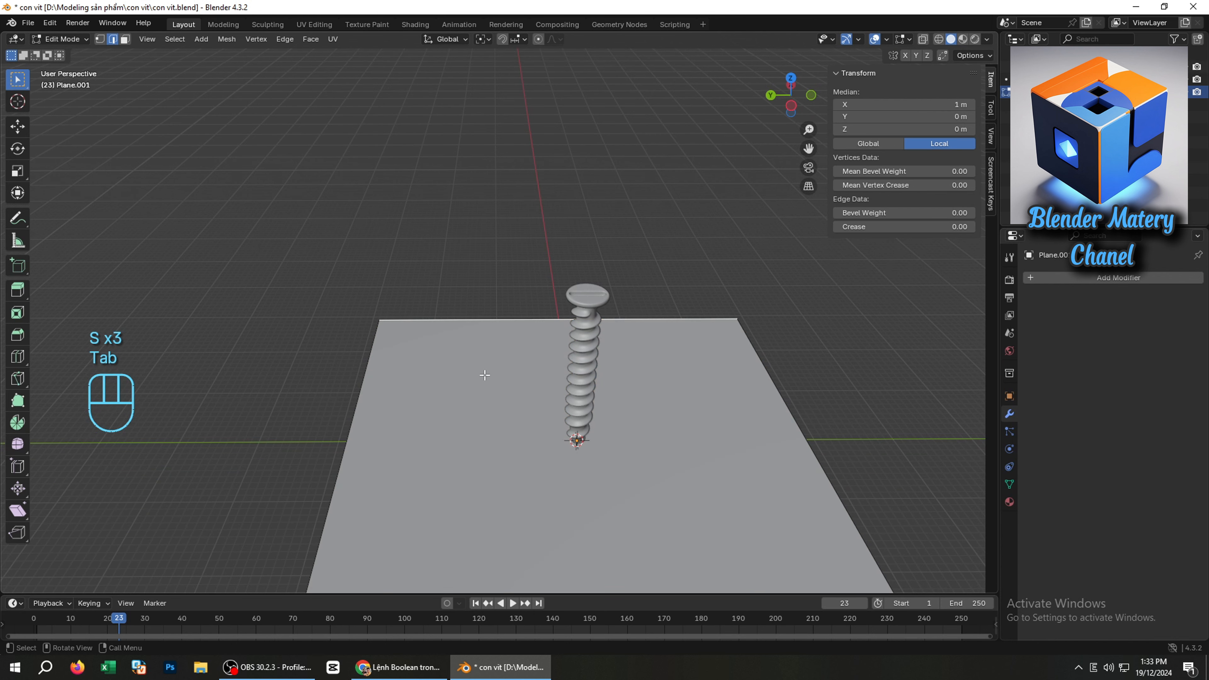
{"action": "left_click", "coordinate": [349, 454], "text": "shift"}
{"action": "key", "text": "g"}
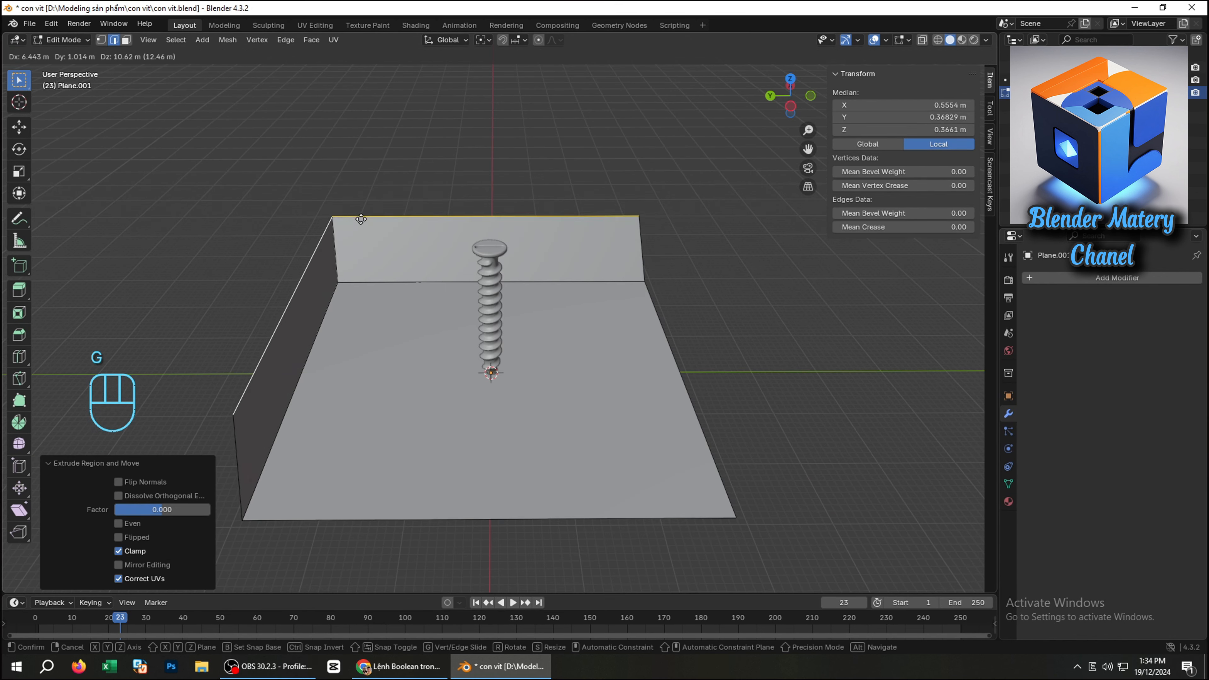
{"action": "key", "text": "z"}
{"action": "left_click", "coordinate": [394, 638]}
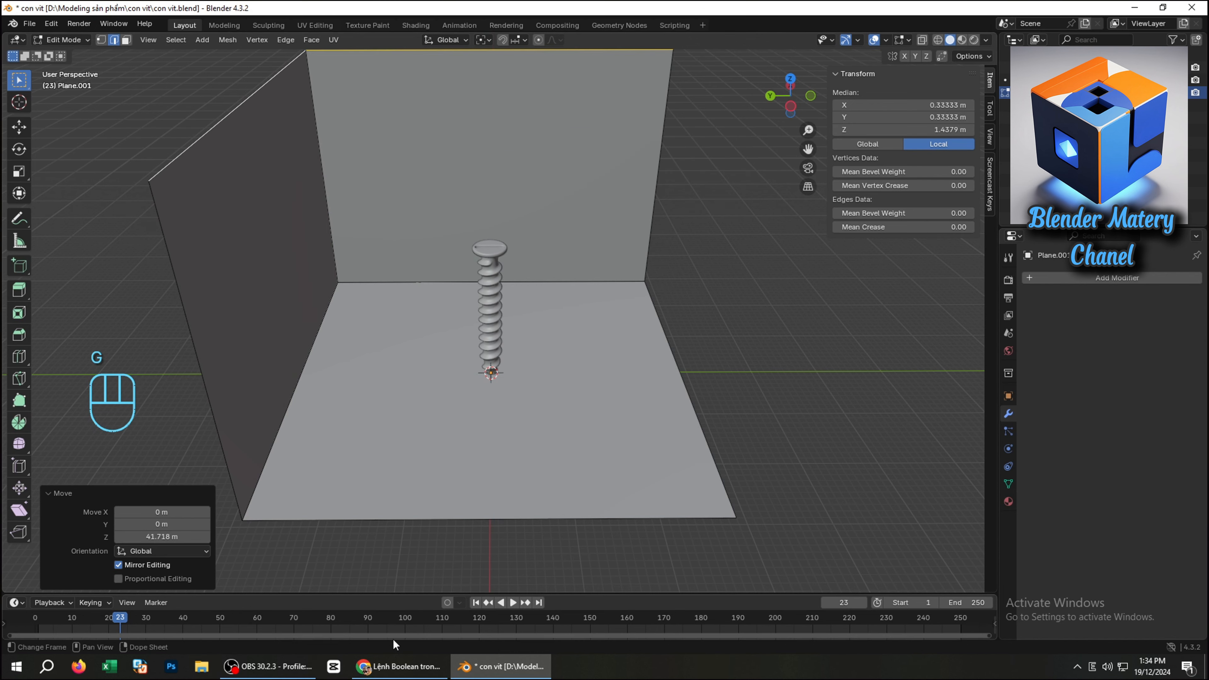
{"action": "middle_click_drag", "start_coordinate": [454, 461], "coordinate": [472, 397]}
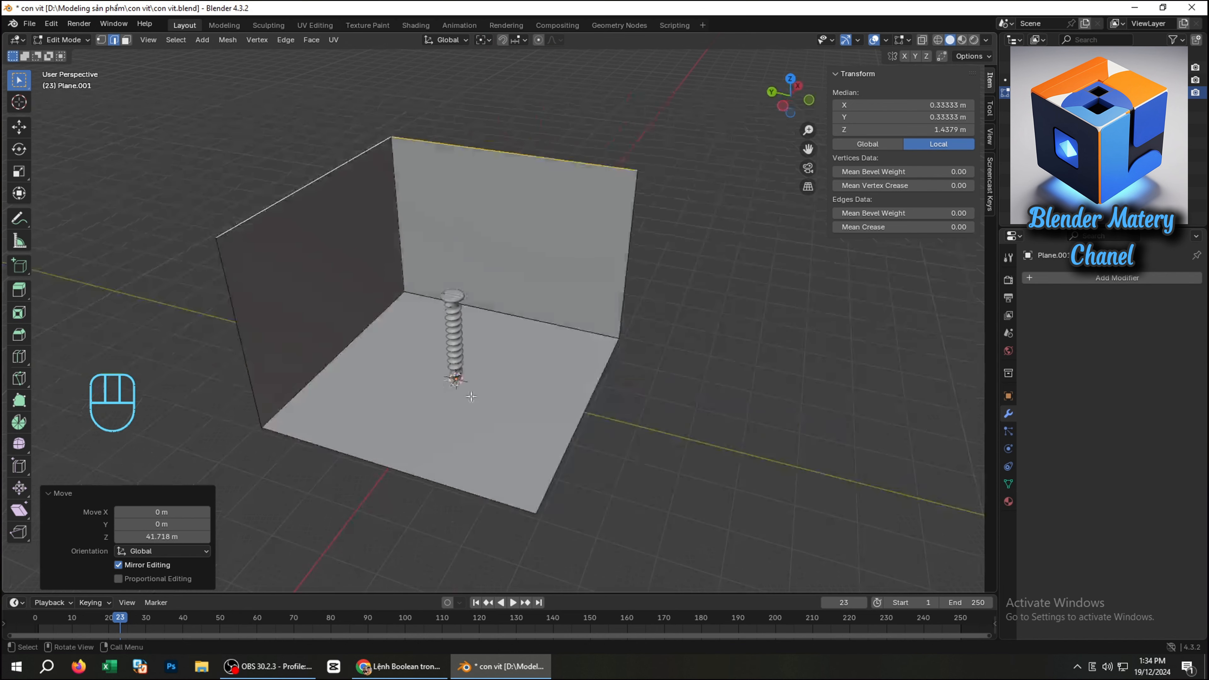
Scale the whole backdrop in Object Mode to about 134 m wide
{"action": "key", "text": "Tab"}
{"action": "key", "text": "s"}
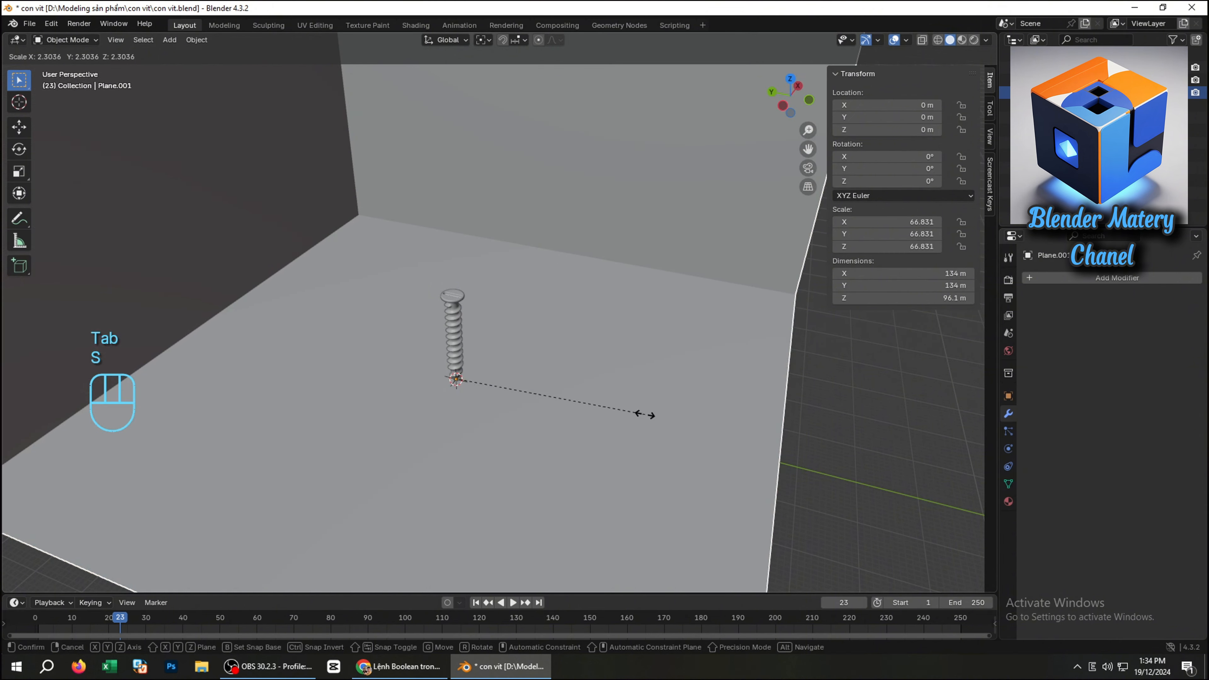
{"action": "left_click", "coordinate": [567, 397]}
{"action": "scroll", "coordinate": [497, 374], "scroll_direction": "down", "scroll_amount": 2}
Give the screw a new material with metallic 1.000, roughness 0.358 and a mid-grey base color
{"action": "left_click", "coordinate": [465, 338]}
{"action": "scroll", "coordinate": [464, 337], "scroll_direction": "up", "scroll_amount": 2}
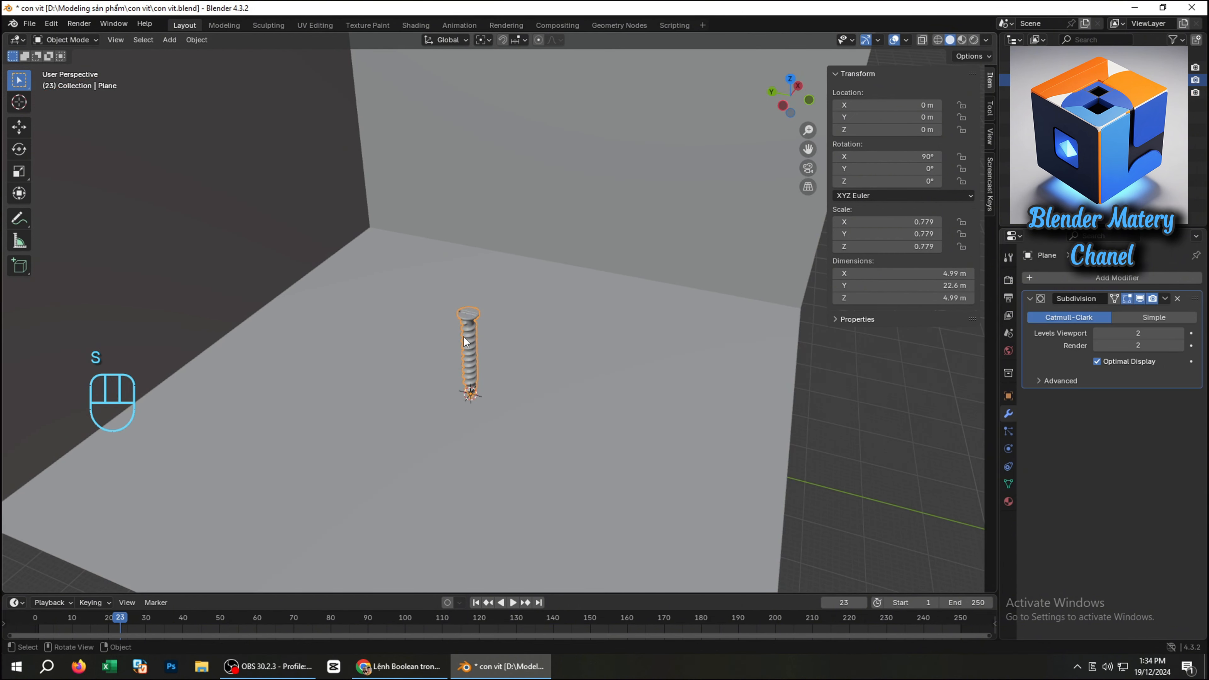
{"action": "scroll", "coordinate": [463, 336], "scroll_direction": "down", "scroll_amount": 2}
{"action": "middle_click_drag", "start_coordinate": [463, 363], "coordinate": [479, 353]}
{"action": "scroll", "coordinate": [470, 356], "scroll_direction": "up", "scroll_amount": 2}
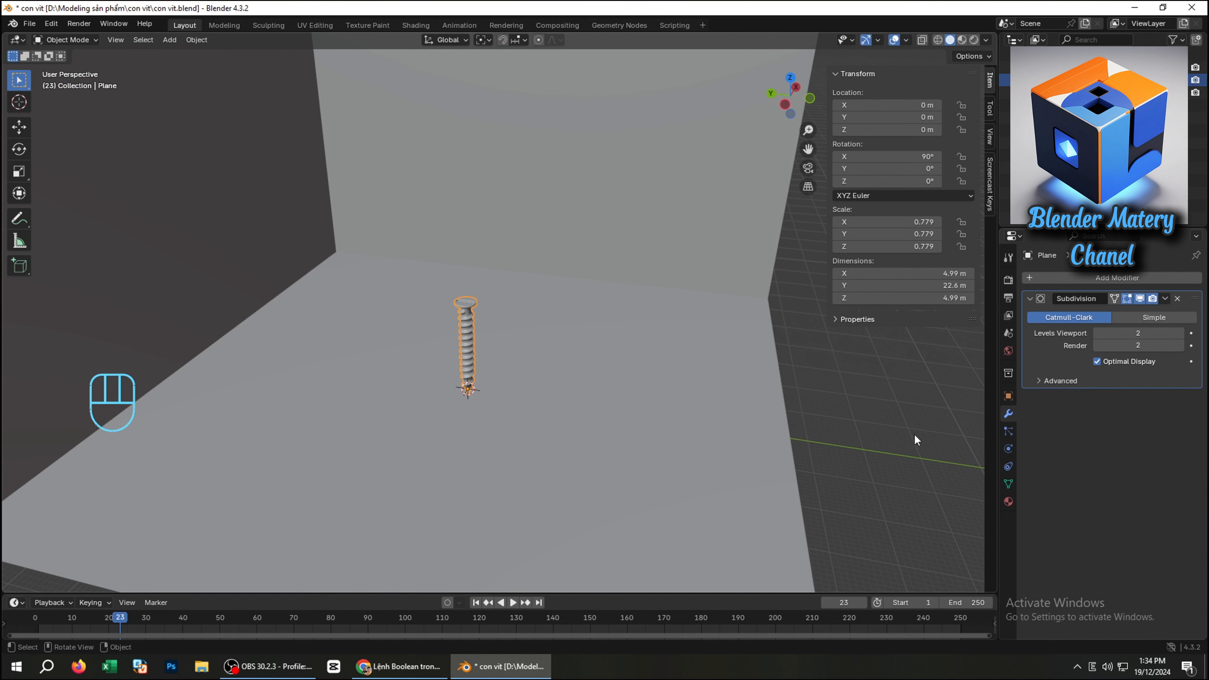
{"action": "left_click", "coordinate": [1007, 502]}
{"action": "left_click", "coordinate": [1110, 330]}
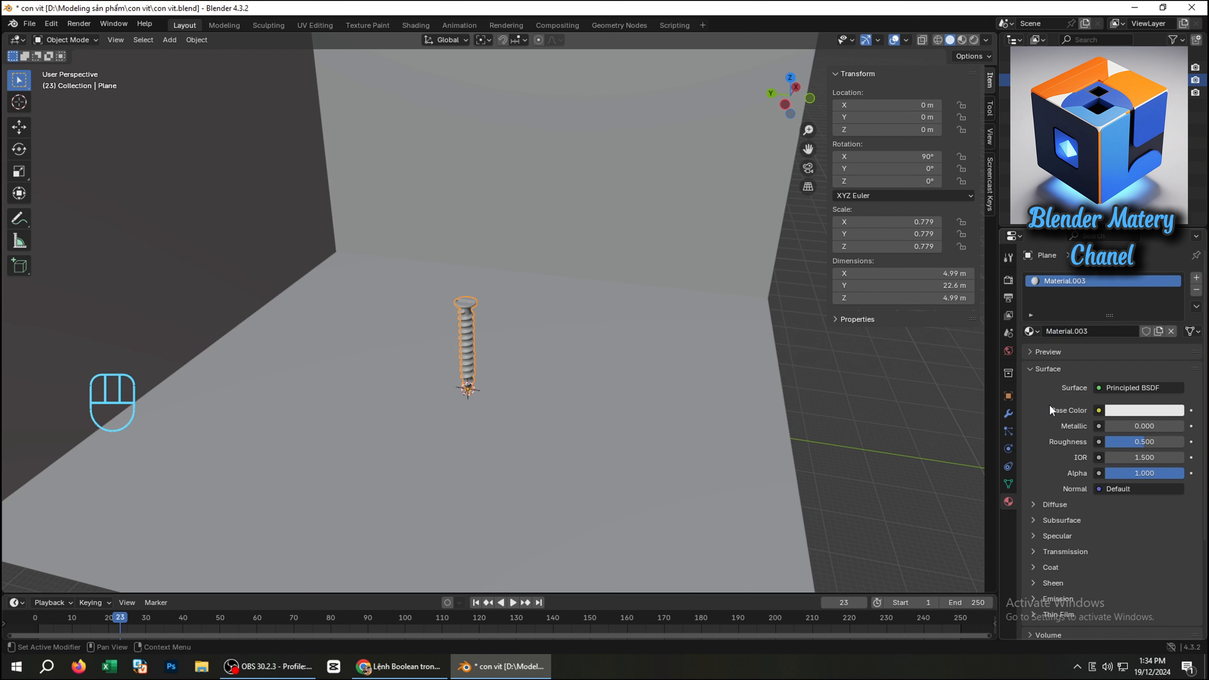
{"action": "left_click_drag", "start_coordinate": [1120, 426], "coordinate": [1141, 443]}
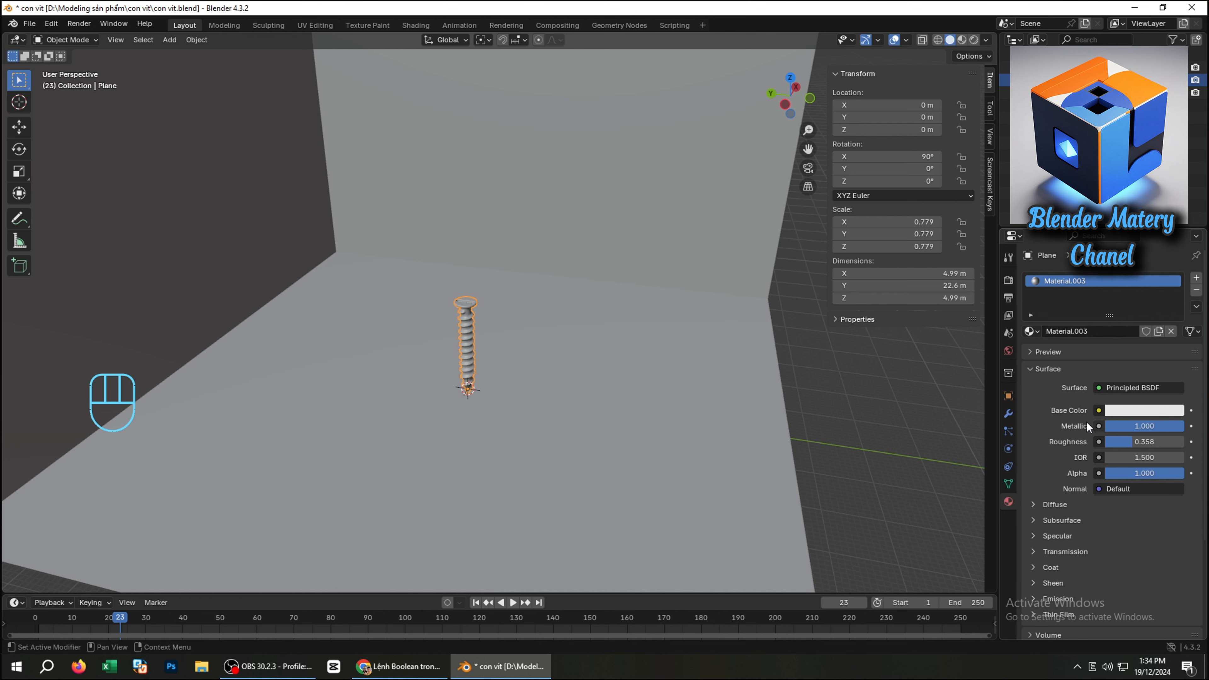
{"action": "left_click", "coordinate": [1132, 411]}
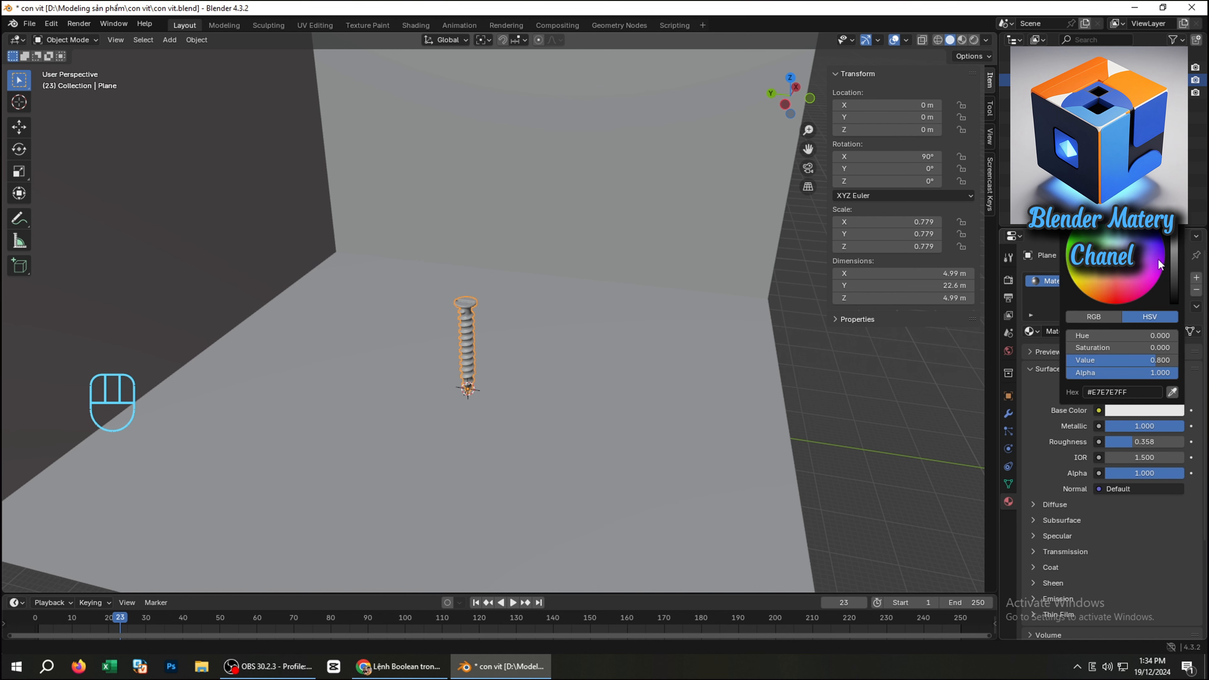
{"action": "left_click_drag", "start_coordinate": [1174, 214], "coordinate": [1174, 249]}
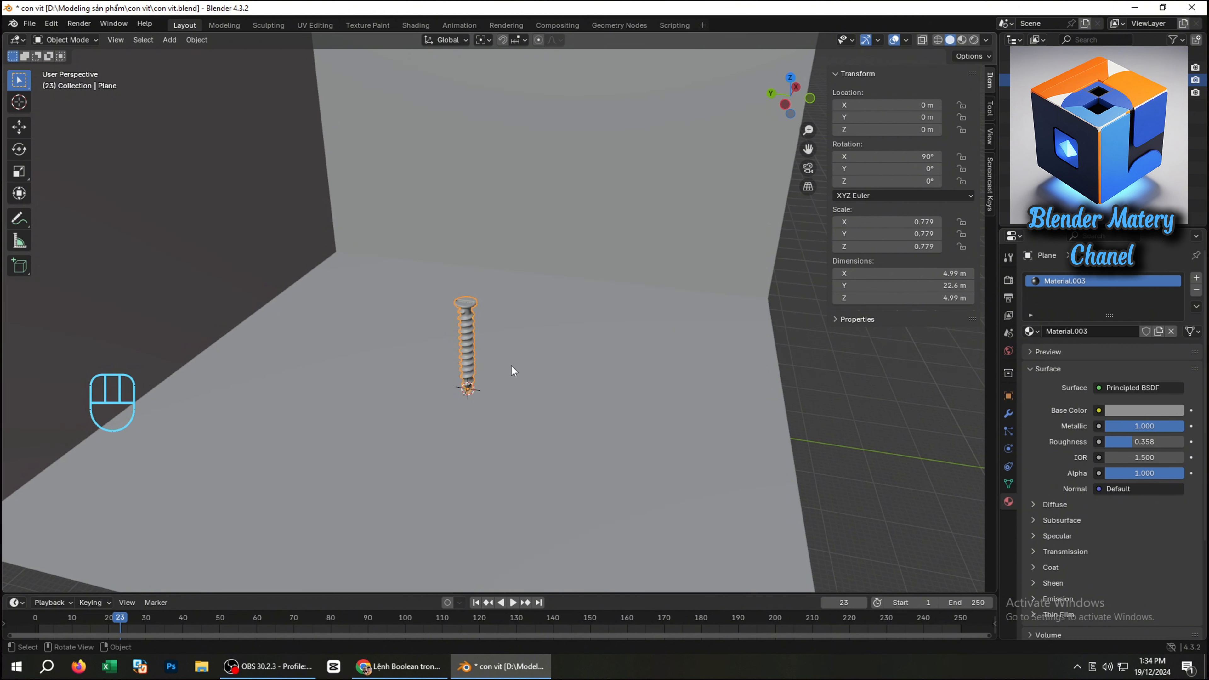
Switch the viewport to Material Preview shading and view the metallic screw up close
{"action": "left_click", "coordinate": [961, 40]}
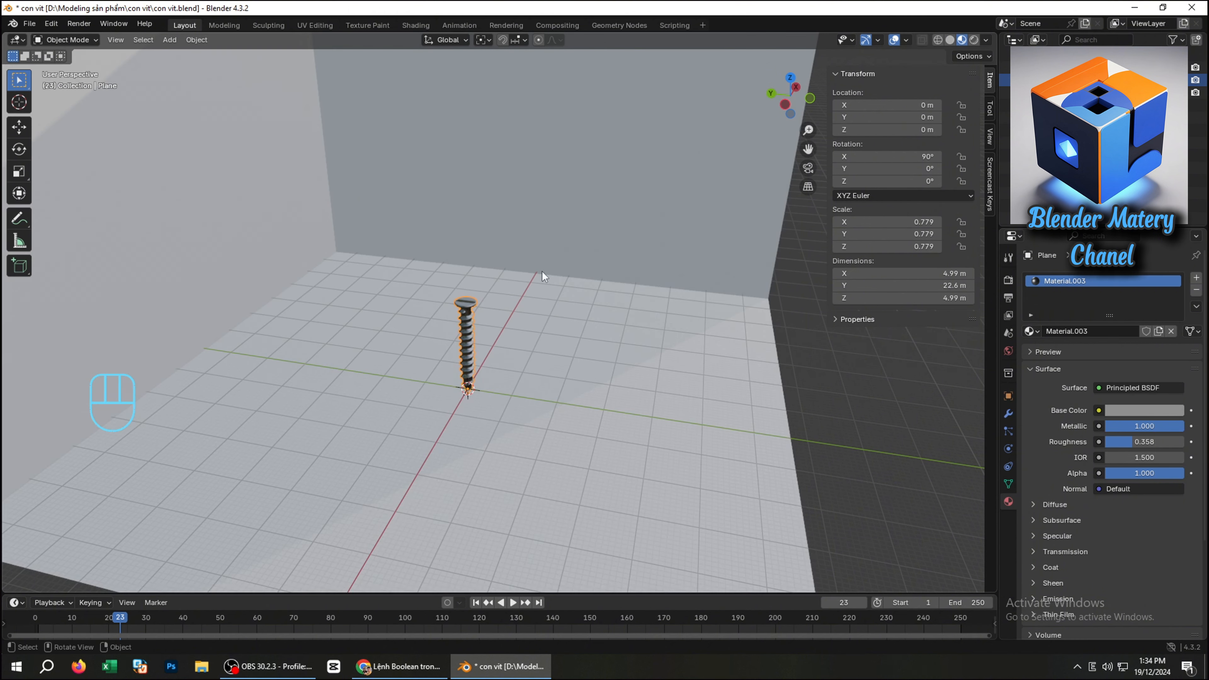
{"action": "scroll", "coordinate": [456, 338], "scroll_direction": "up", "scroll_amount": 3}
{"action": "scroll", "coordinate": [472, 334], "scroll_direction": "up", "scroll_amount": 2}
{"action": "scroll", "coordinate": [472, 334], "scroll_direction": "down", "scroll_amount": 3}
{"action": "mouse_move", "coordinate": [473, 336]}
{"action": "middle_mouse_down"}
{"action": "mouse_move", "coordinate": [459, 335]}
{"action": "mouse_move", "coordinate": [493, 324]}
{"action": "middle_mouse_up"}
{"action": "scroll", "coordinate": [460, 335], "scroll_direction": "up", "scroll_amount": 2}
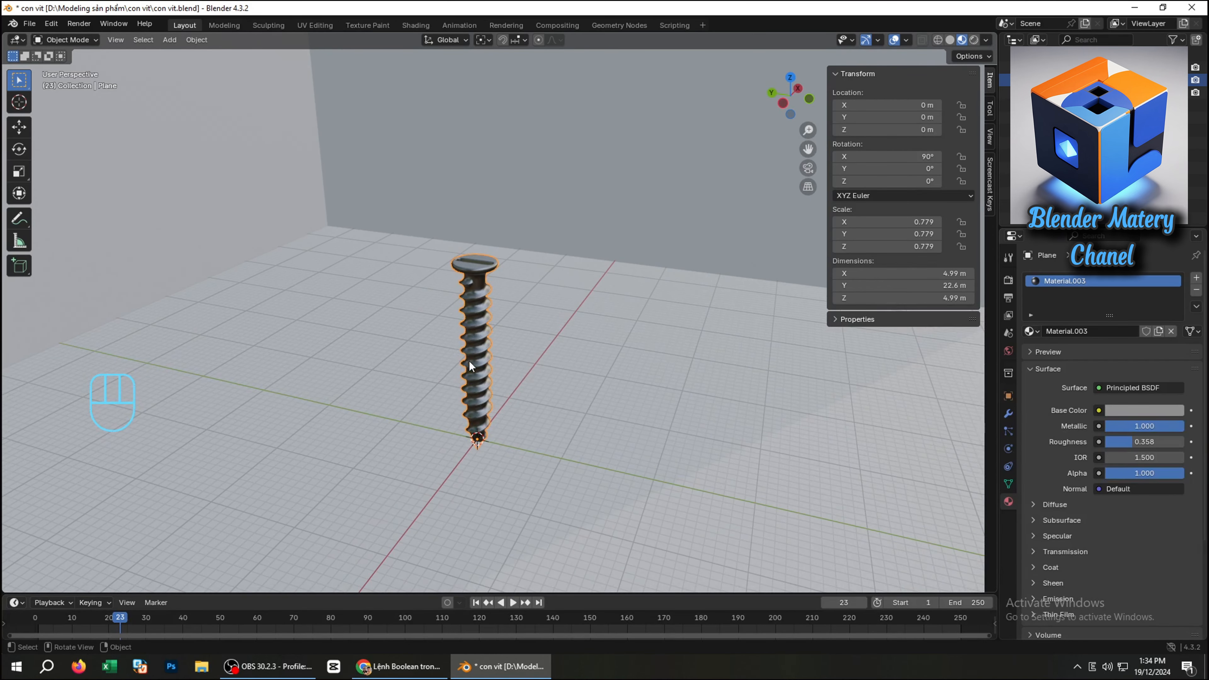
Give the backdrop a new material with a blue base color, hex #628CE7FF
{"action": "left_click", "coordinate": [644, 245]}
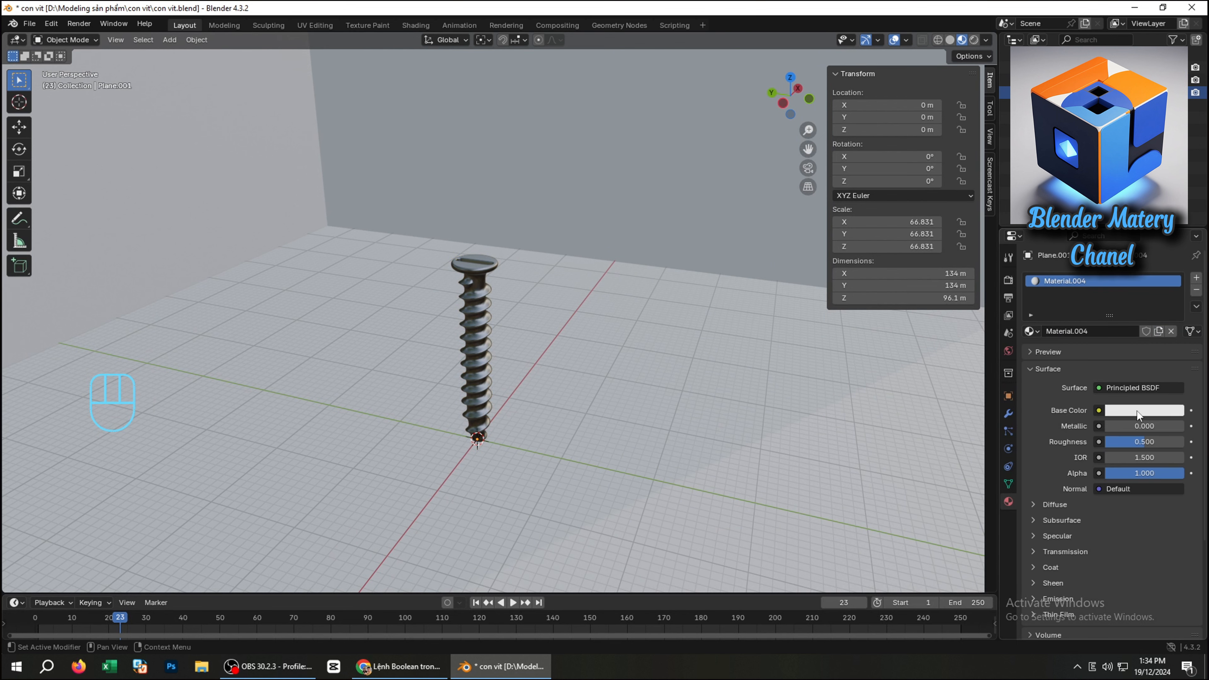
{"action": "left_click", "coordinate": [1137, 411]}
{"action": "left_click_drag", "start_coordinate": [1136, 255], "coordinate": [1135, 232]}
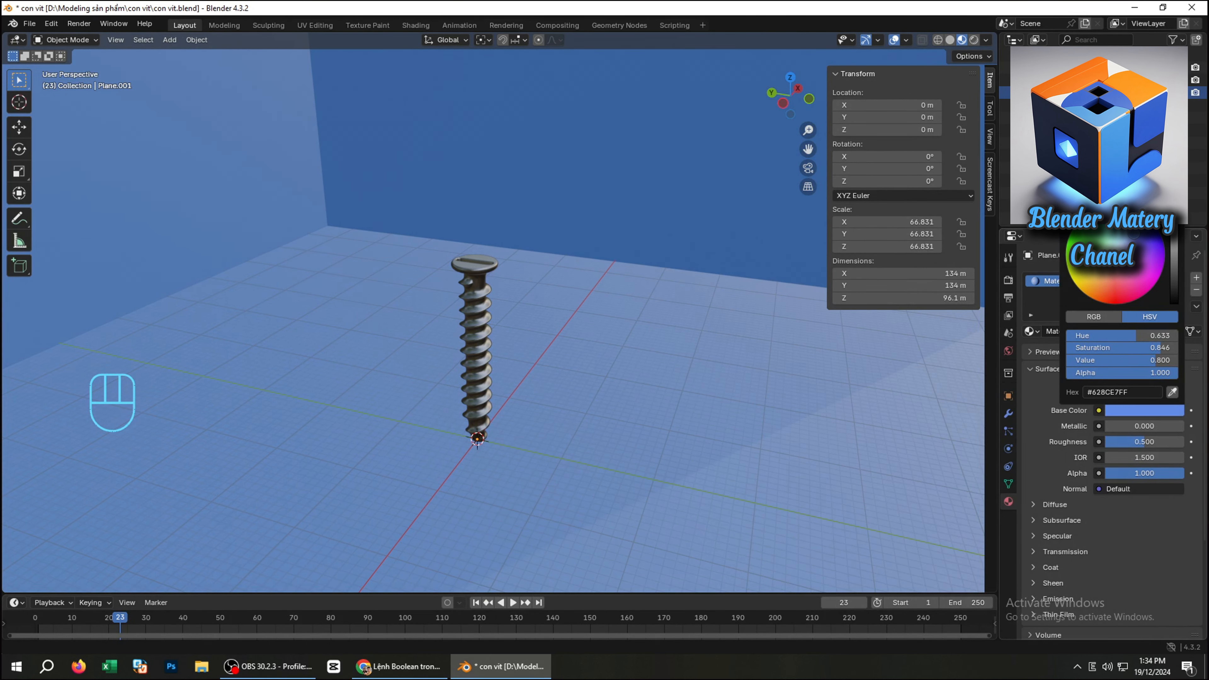
Darken the screw material's grey base color slightly
{"action": "left_click", "coordinate": [480, 357]}
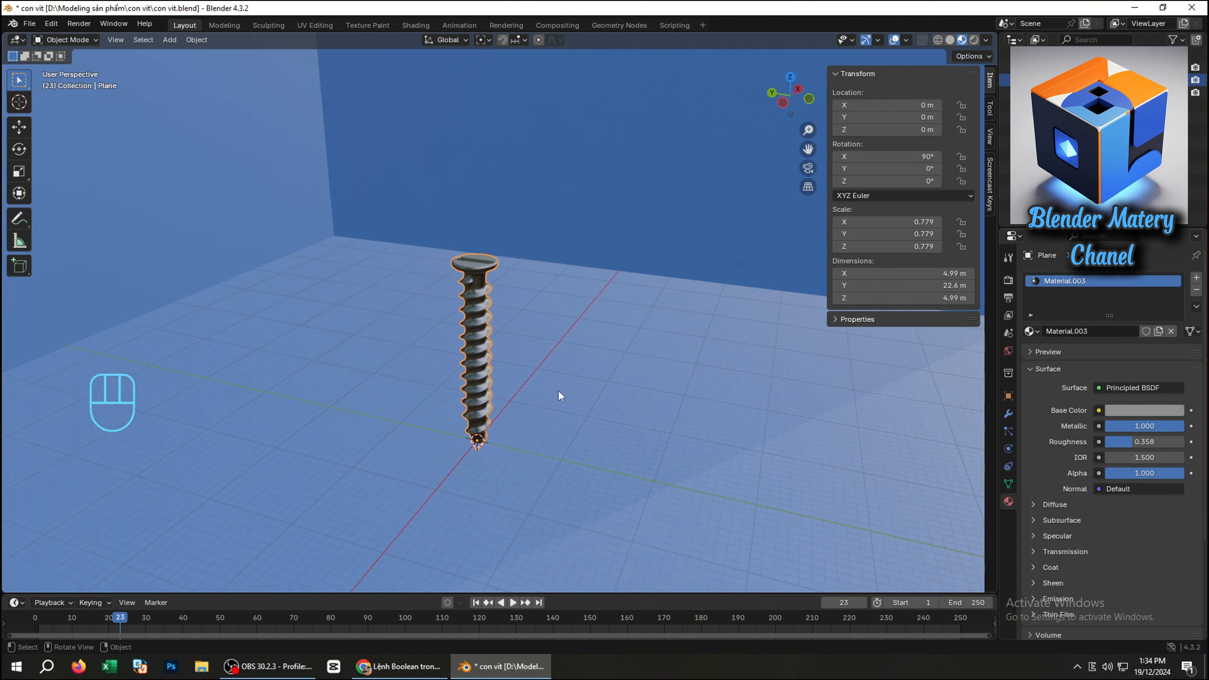
{"action": "left_click", "coordinate": [1169, 409]}
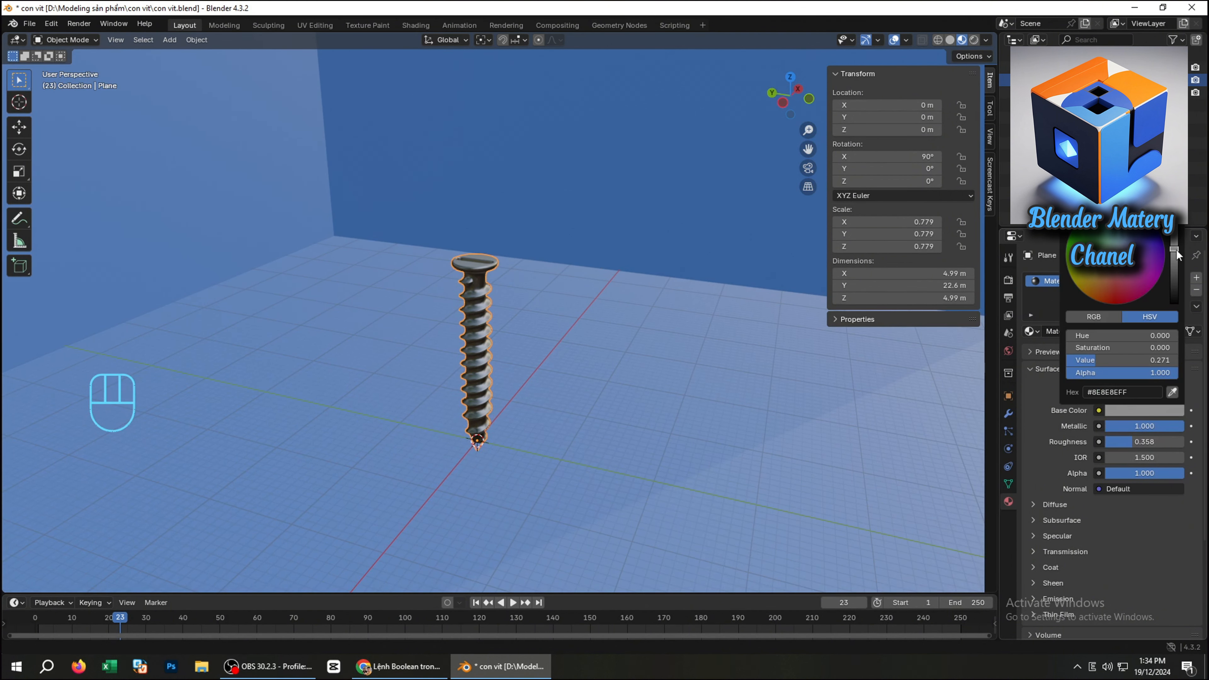
{"action": "left_click_drag", "start_coordinate": [1176, 250], "coordinate": [1175, 256]}
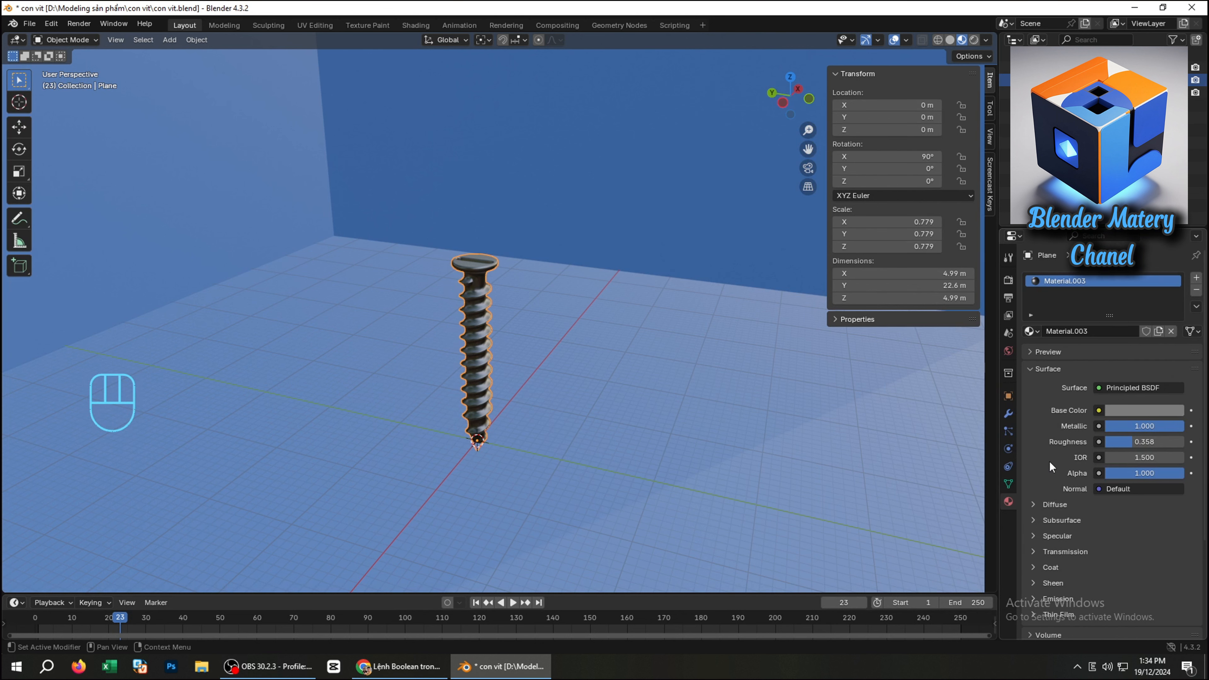
Add an area light at the origin and raise it along Z to about 34.4 m, above the screw
{"action": "middle_click_drag", "start_coordinate": [469, 397], "coordinate": [485, 392]}
{"action": "scroll", "coordinate": [485, 393], "scroll_direction": "up", "scroll_amount": 1}
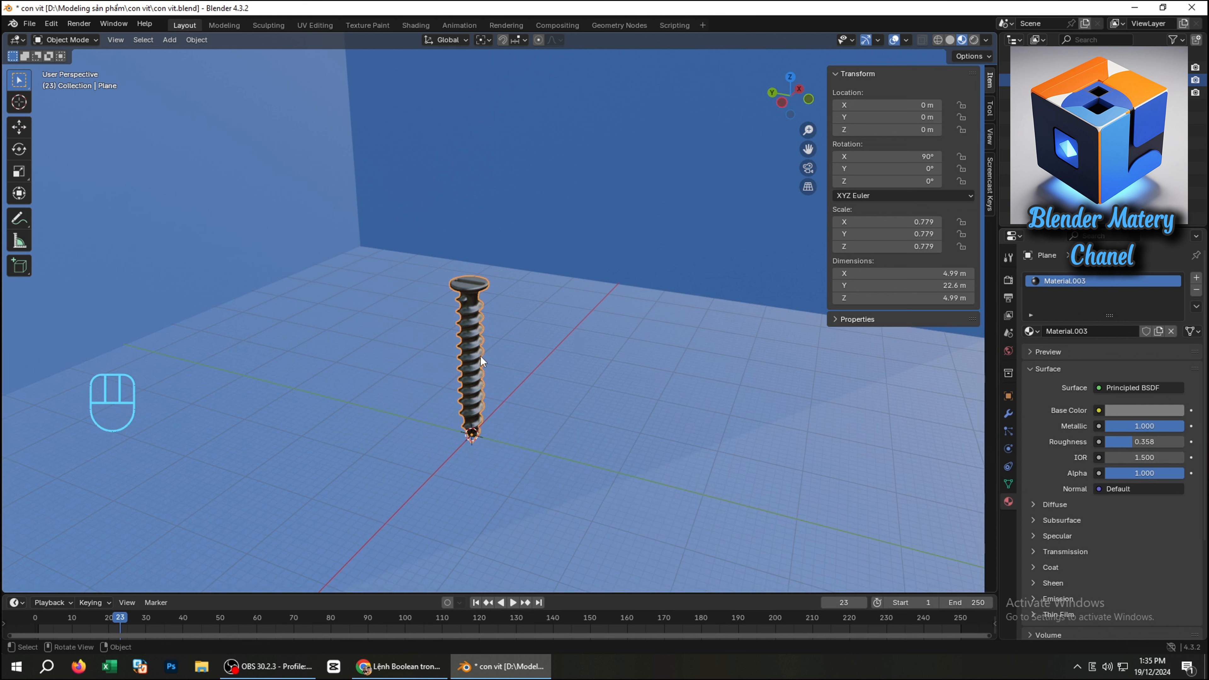
{"action": "key", "text": "shift+a"}
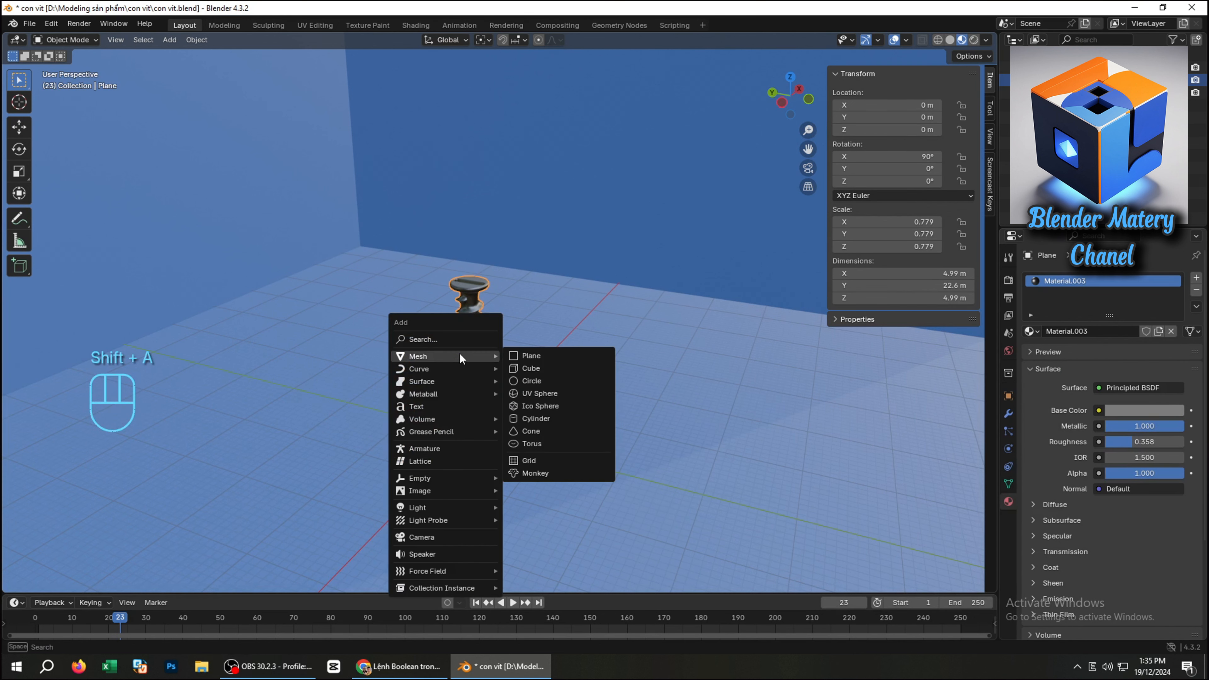
{"action": "mouse_move", "coordinate": [447, 482]}
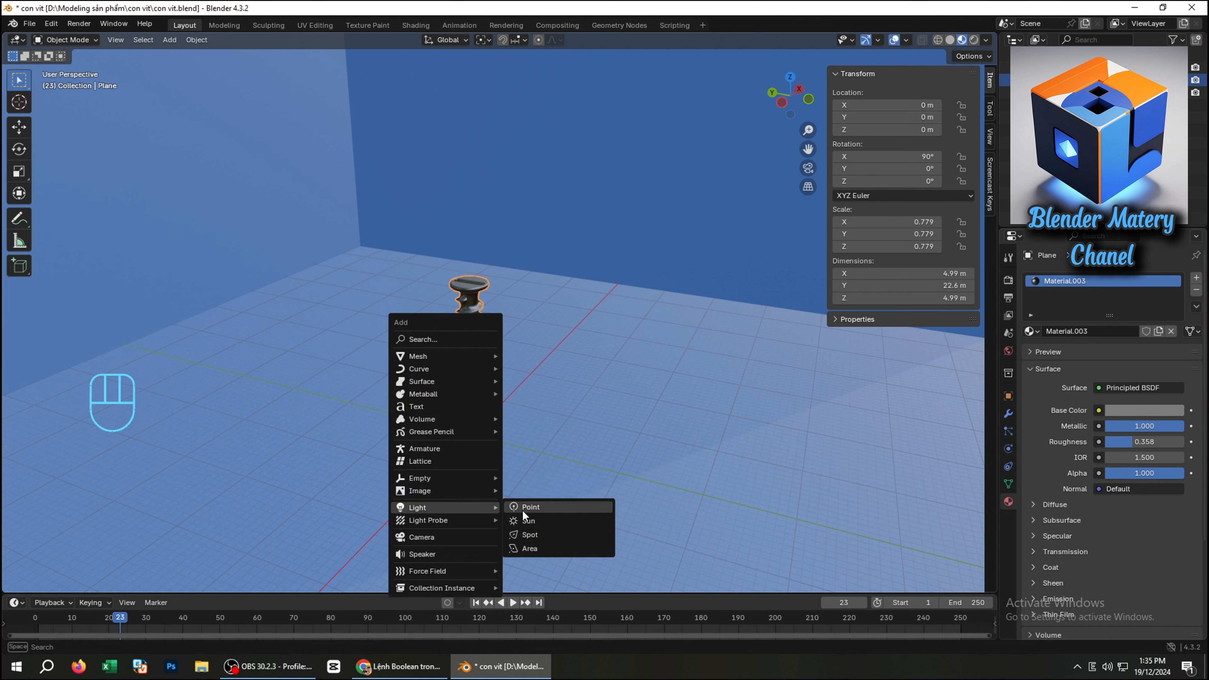
{"action": "left_click", "coordinate": [526, 548]}
{"action": "key", "text": "g"}
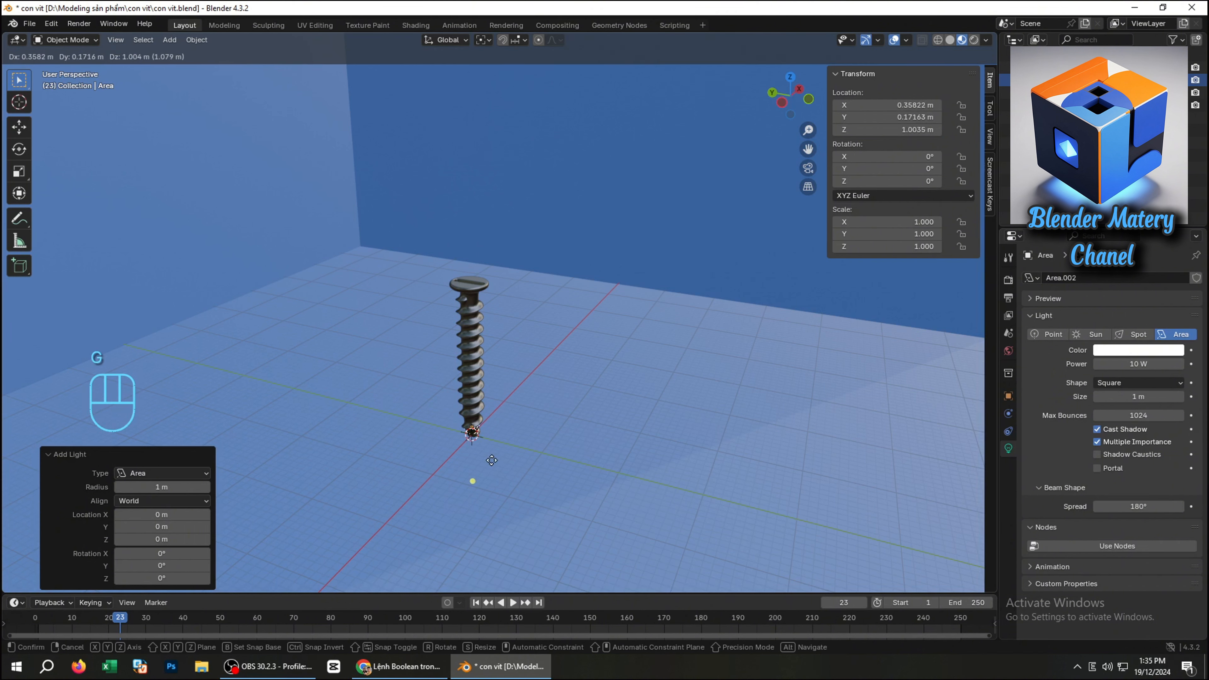
{"action": "key", "text": "z"}
{"action": "left_click", "coordinate": [511, 210]}
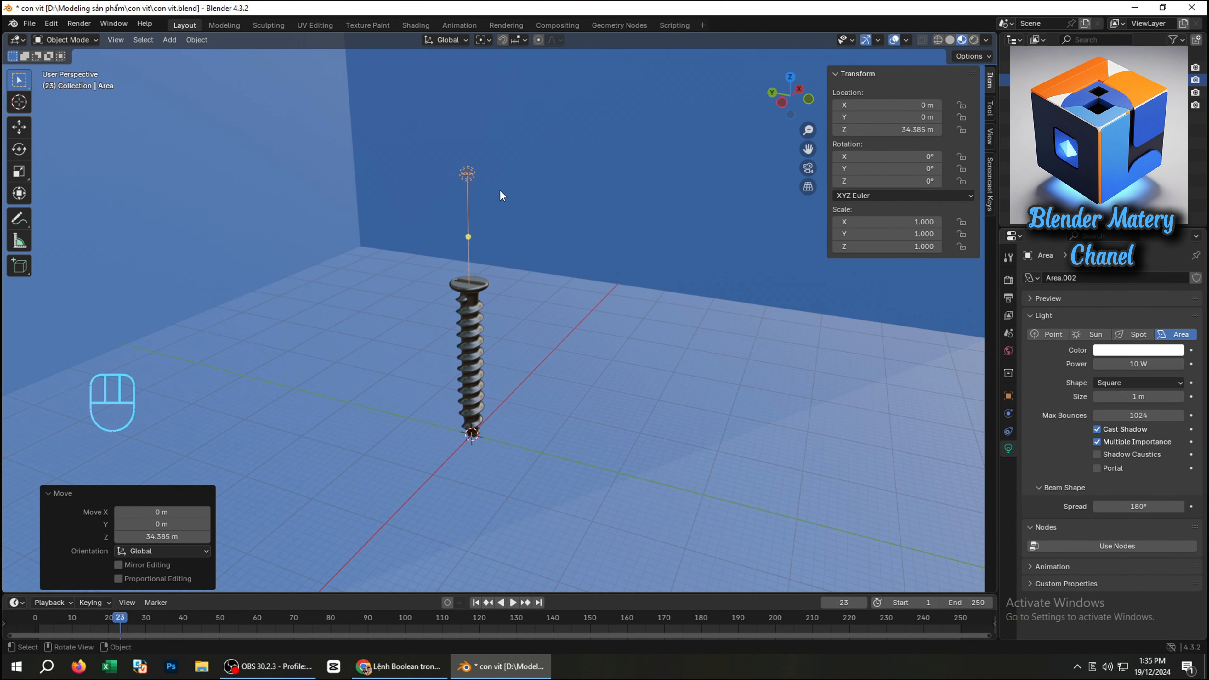
Move the area light about -22.7 m along the Y axis, to one side of the screw
{"action": "key", "text": "grave"}
{"action": "left_click", "coordinate": [478, 135]}
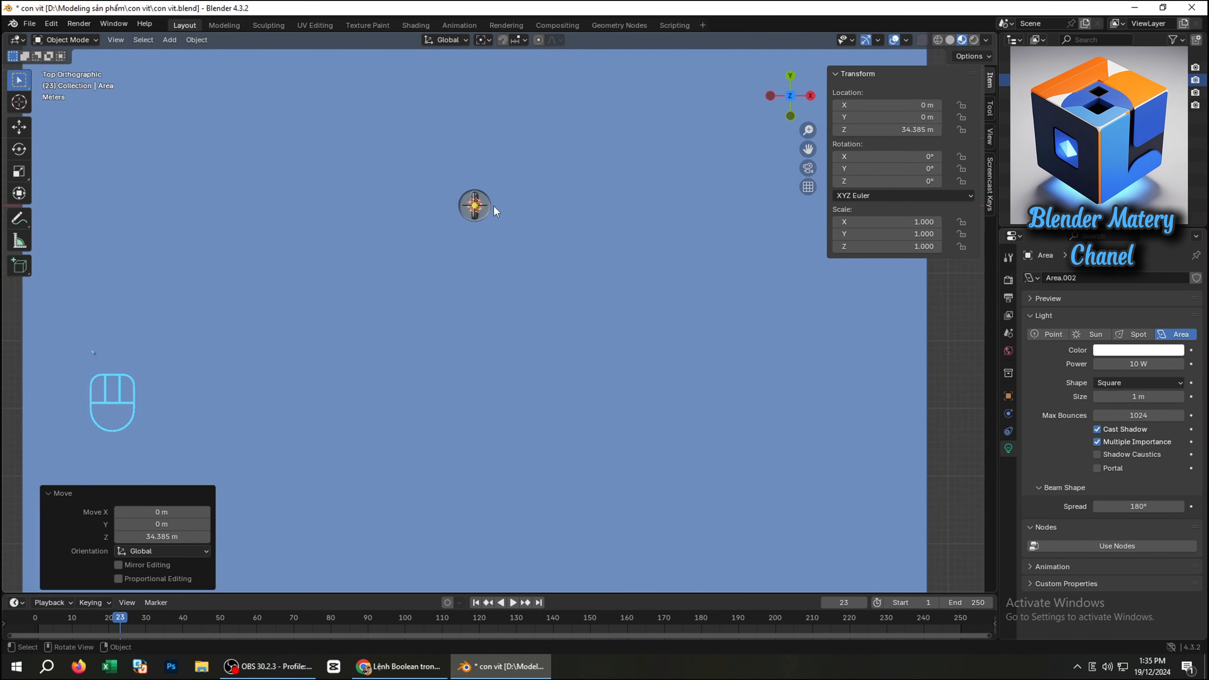
{"action": "scroll", "coordinate": [494, 207], "scroll_direction": "down", "scroll_amount": 4}
{"action": "scroll", "coordinate": [494, 209], "scroll_direction": "down", "scroll_amount": 2}
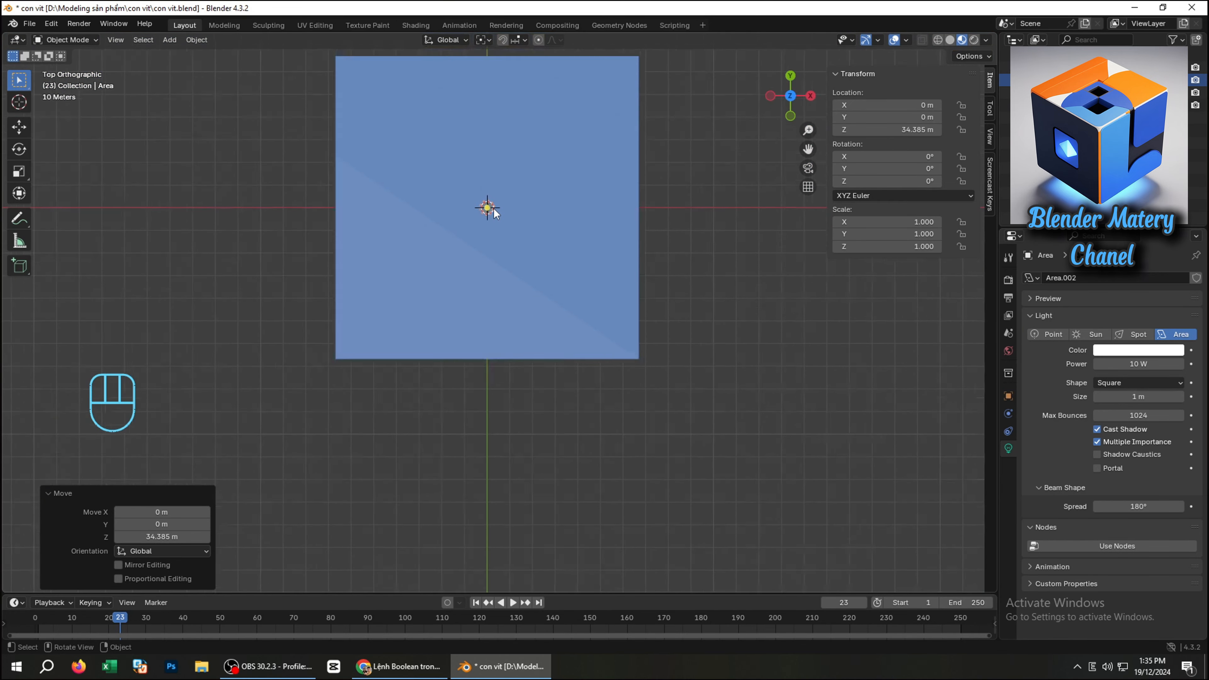
{"action": "middle_click_drag", "start_coordinate": [494, 209], "coordinate": [494, 198]}
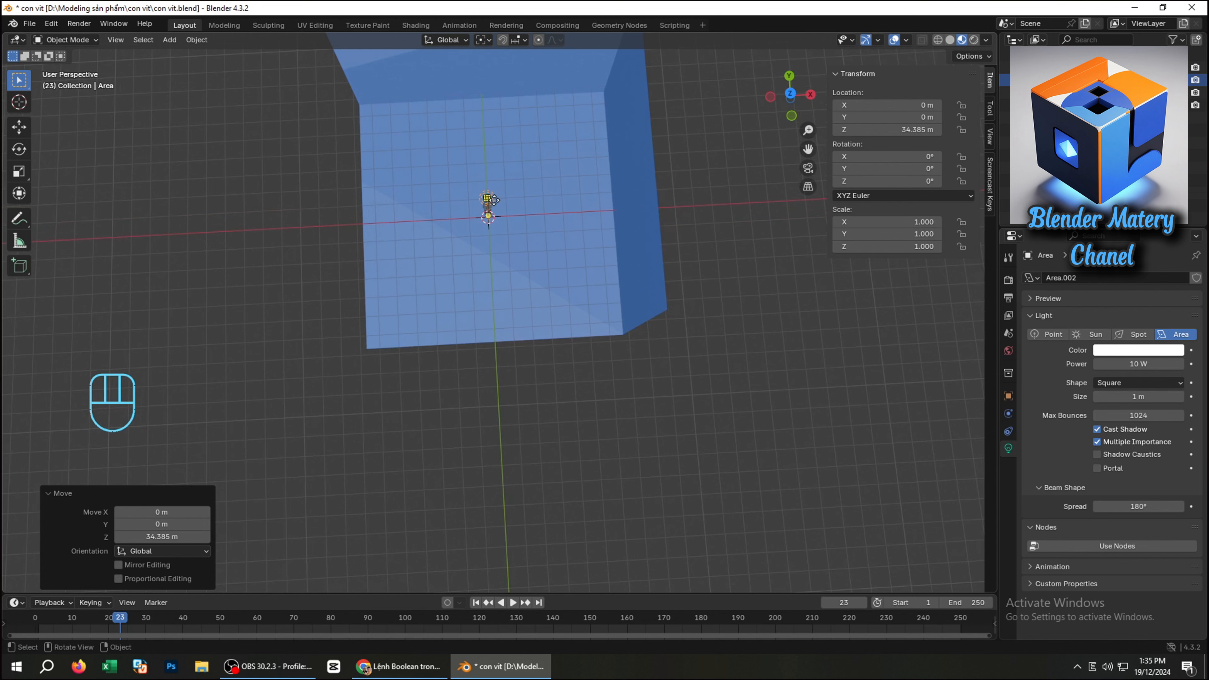
{"action": "key", "text": "g"}
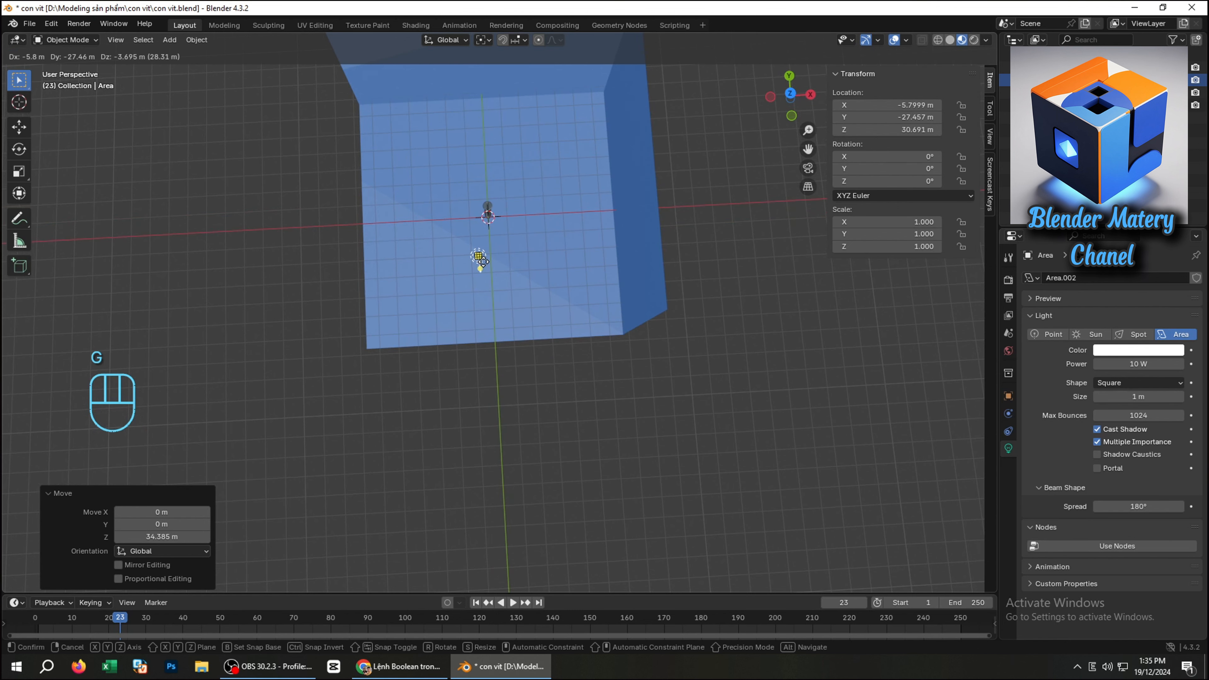
{"action": "key", "text": "y"}
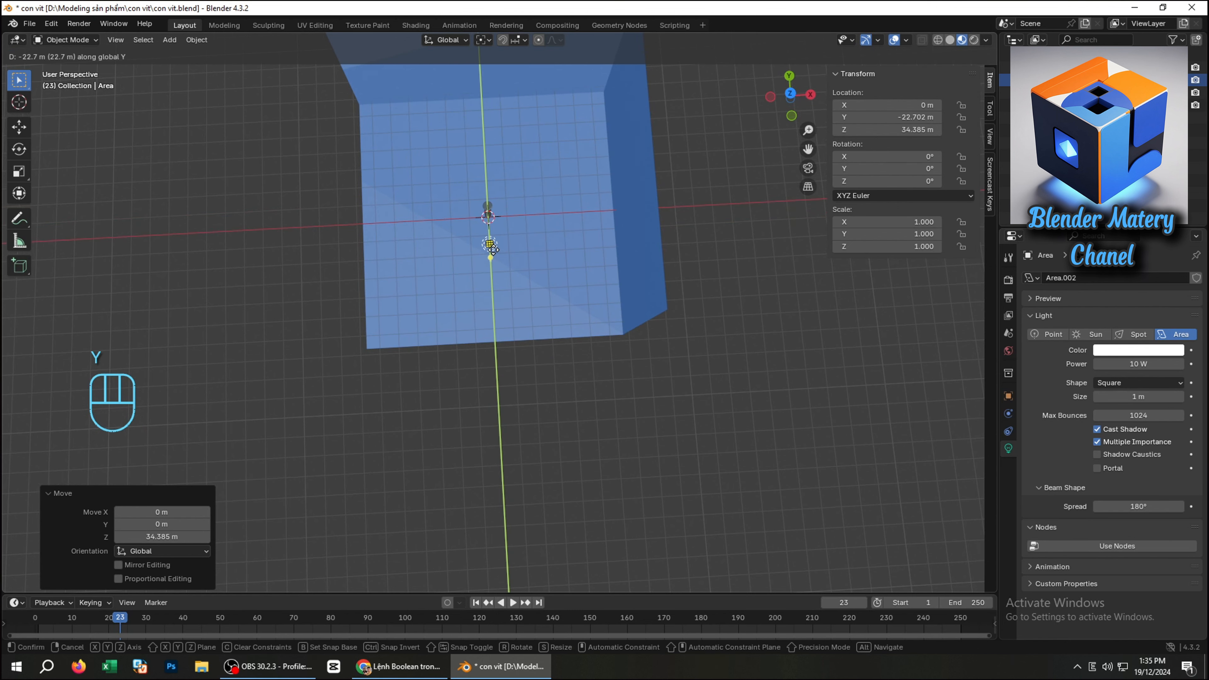
{"action": "left_click", "coordinate": [491, 248]}
Aim the area light at the screw, tilting it about 42° around X
{"action": "middle_click_drag", "start_coordinate": [491, 248], "coordinate": [610, 203]}
{"action": "scroll", "coordinate": [610, 204], "scroll_direction": "up", "scroll_amount": 3}
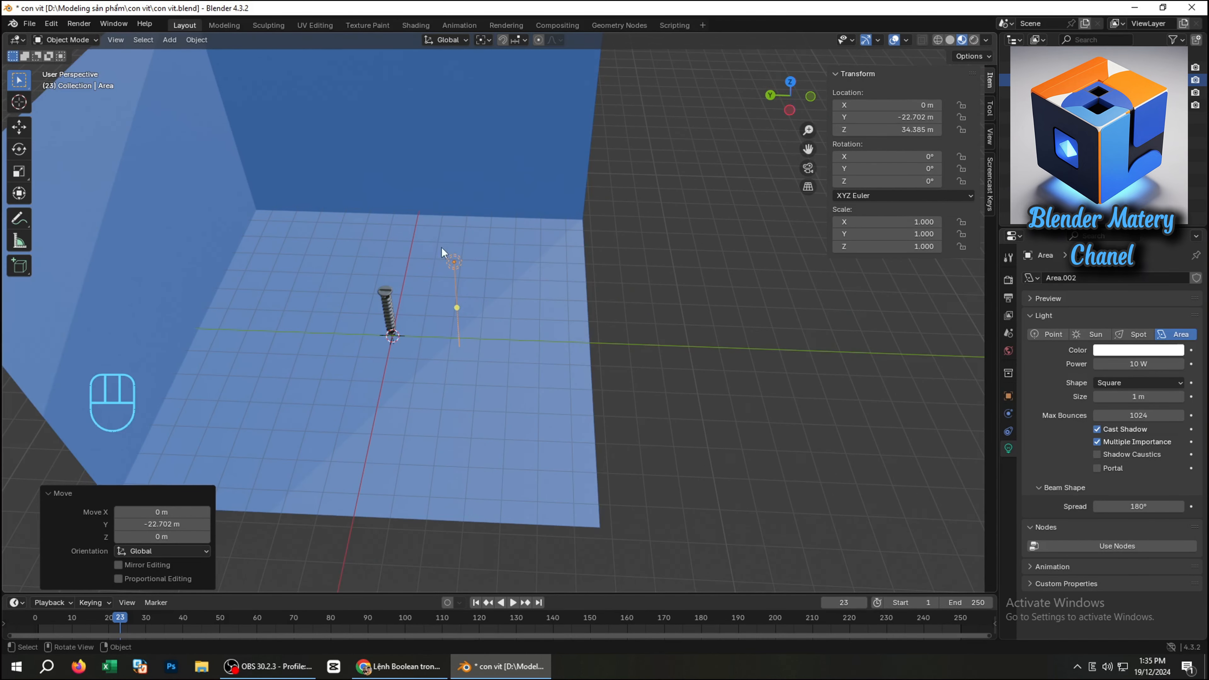
{"action": "left_click_drag", "start_coordinate": [461, 310], "coordinate": [393, 314]}
{"action": "middle_click_drag", "start_coordinate": [429, 303], "coordinate": [404, 302]}
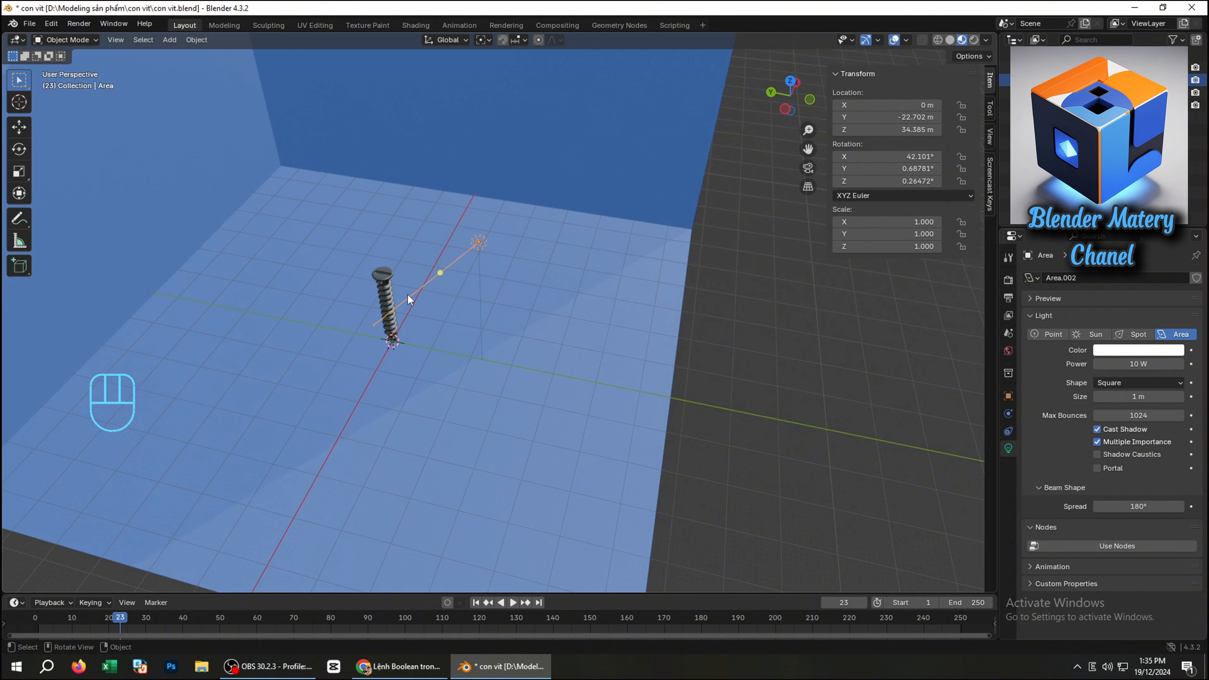
Add a camera and align it to the current view of the screw and backdrop
{"action": "key", "text": "shift+a"}
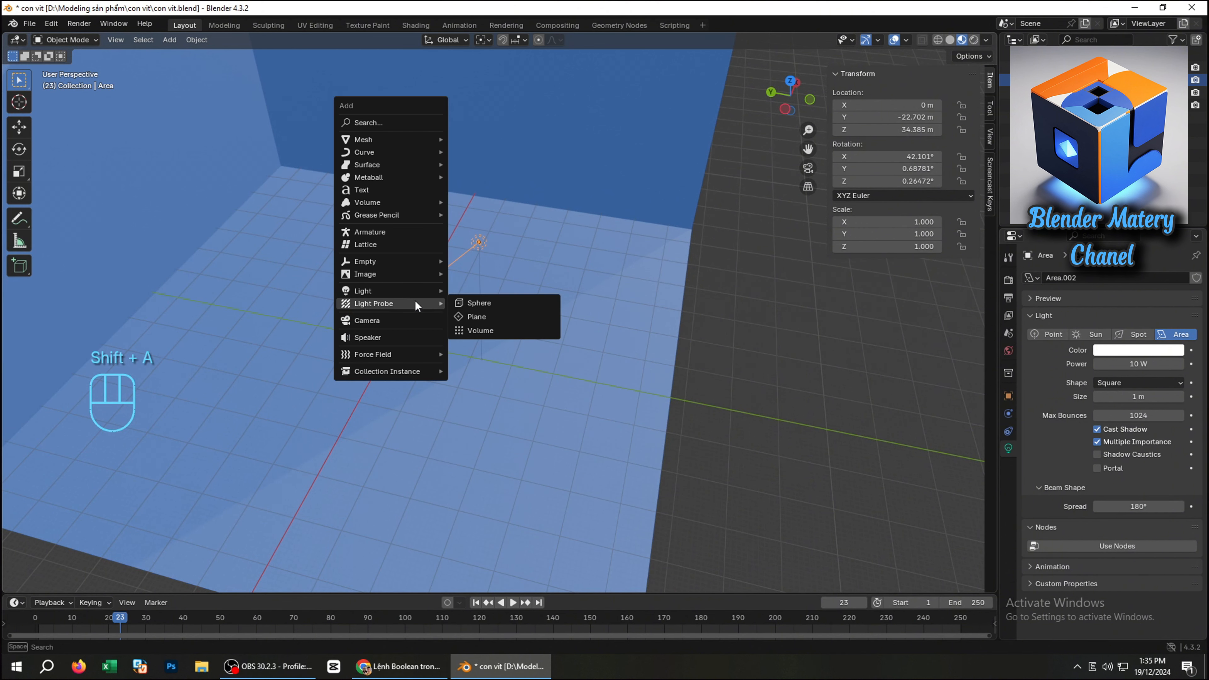
{"action": "left_click", "coordinate": [401, 320]}
{"action": "middle_click_drag", "start_coordinate": [403, 313], "coordinate": [381, 351]}
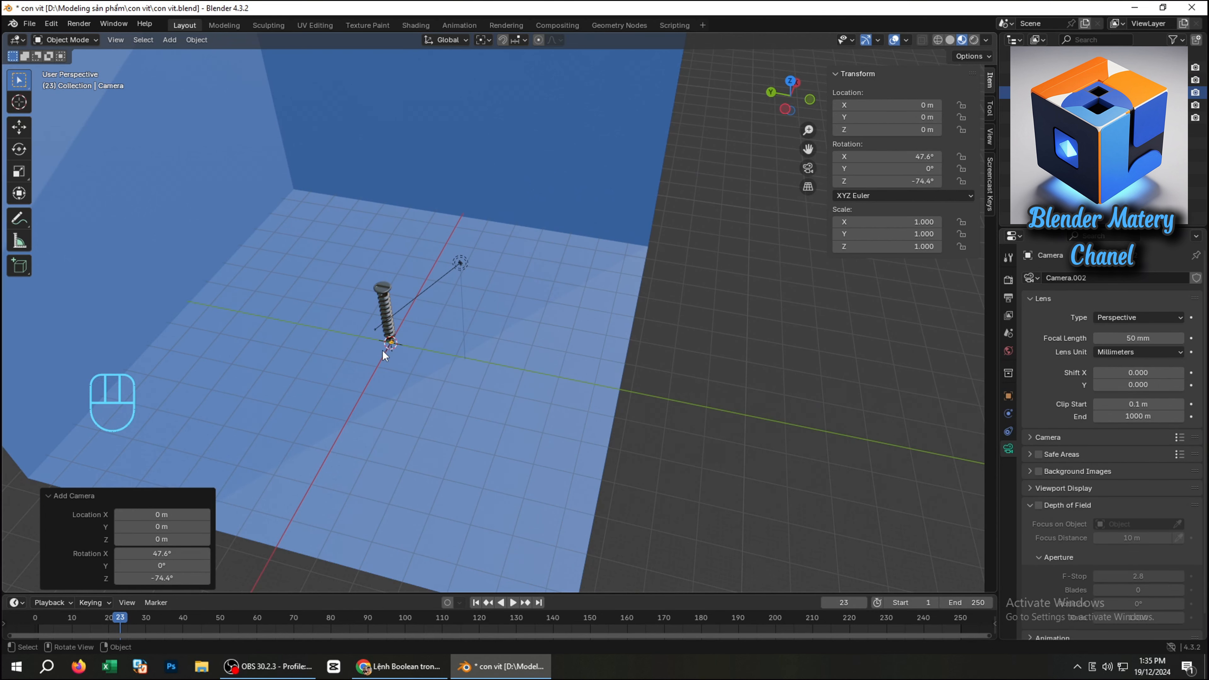
{"action": "key", "text": "ctrl+alt+KP_0"}
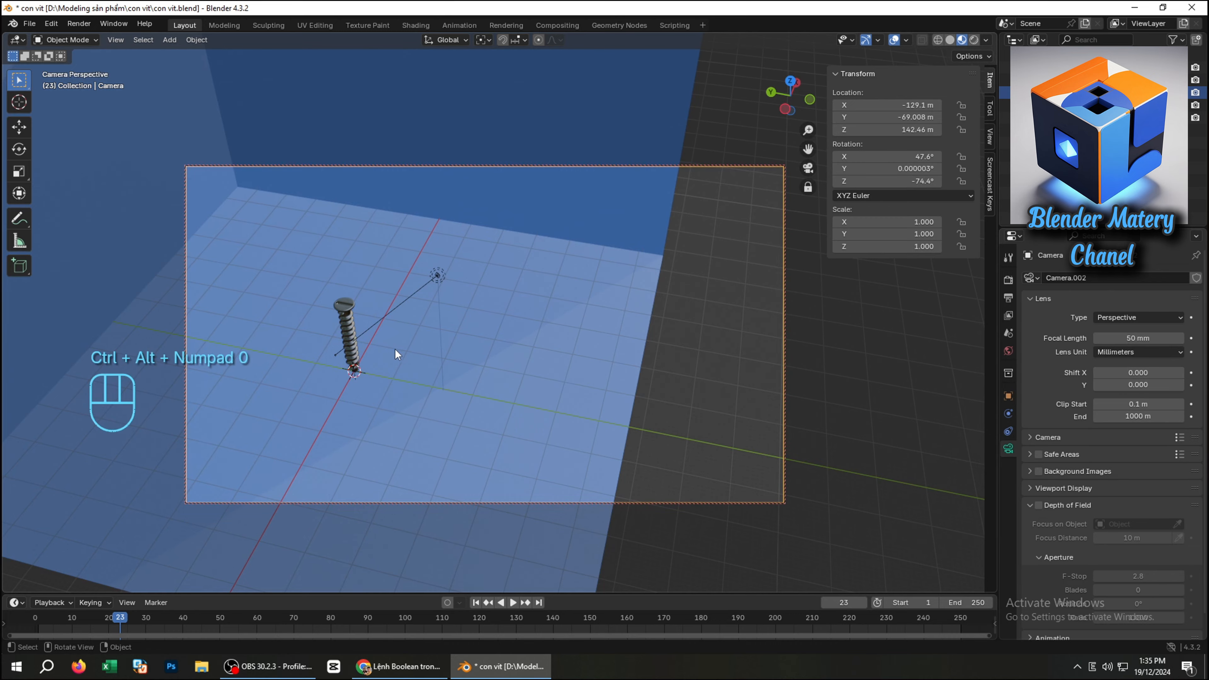
Frame the screw against the backdrop corner in the camera view, with the camera at about X -62, Y -46.2, Z 53.5 m
{"action": "middle_click_drag", "start_coordinate": [394, 350], "coordinate": [544, 323], "text": "shift"}
{"action": "scroll", "coordinate": [580, 337], "scroll_direction": "up", "scroll_amount": 1}
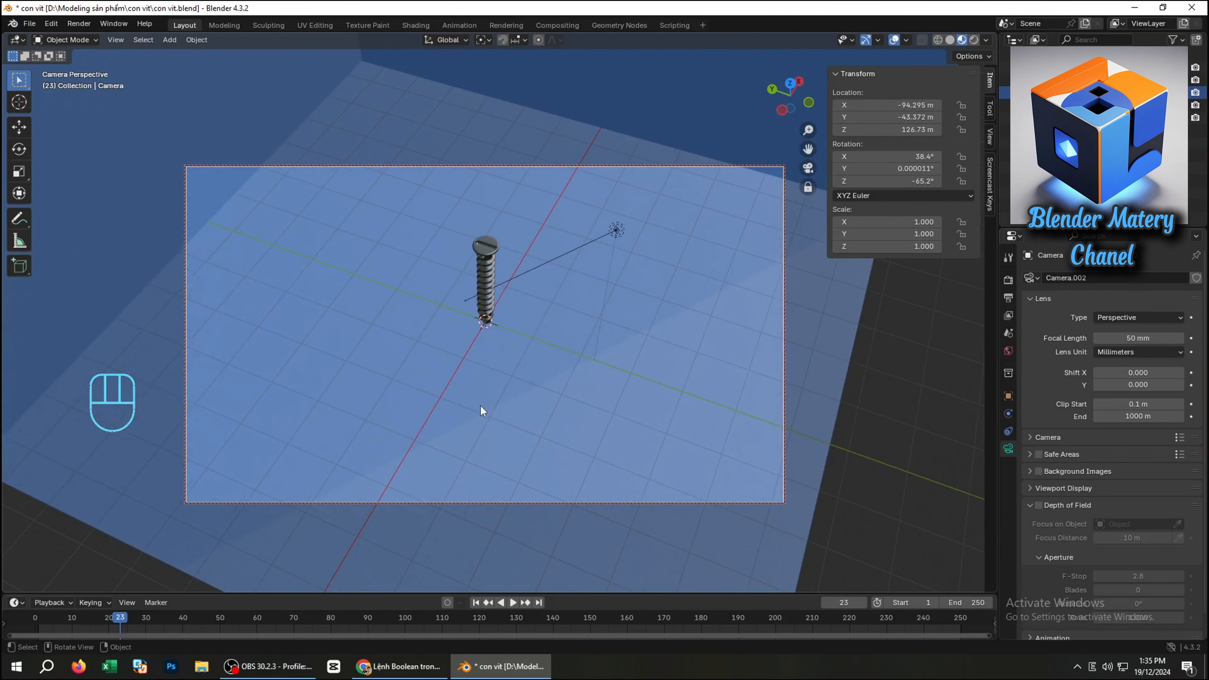
{"action": "scroll", "coordinate": [482, 404], "scroll_direction": "up", "scroll_amount": 1}
{"action": "middle_click_drag", "start_coordinate": [538, 375], "coordinate": [479, 261], "text": "shift"}
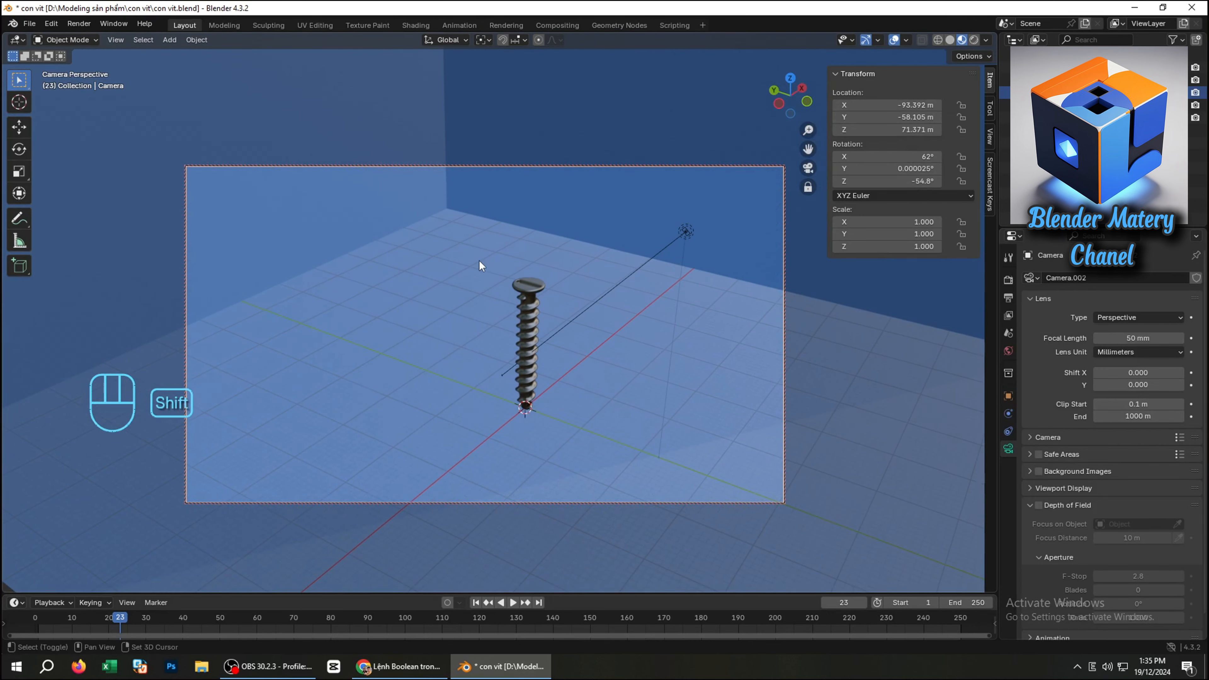
{"action": "scroll", "coordinate": [532, 318], "scroll_direction": "up", "scroll_amount": 1}
{"action": "middle_click_drag", "start_coordinate": [533, 316], "coordinate": [479, 309], "text": "shift"}
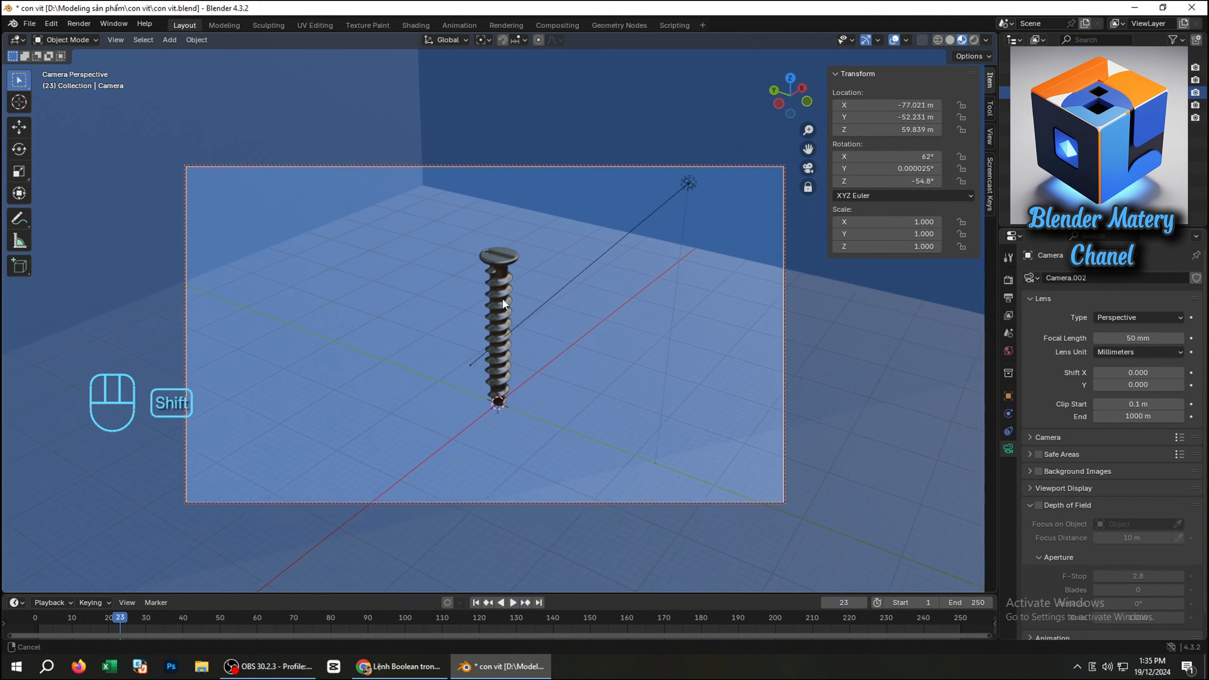
{"action": "scroll", "coordinate": [481, 294], "scroll_direction": "up", "scroll_amount": 1}
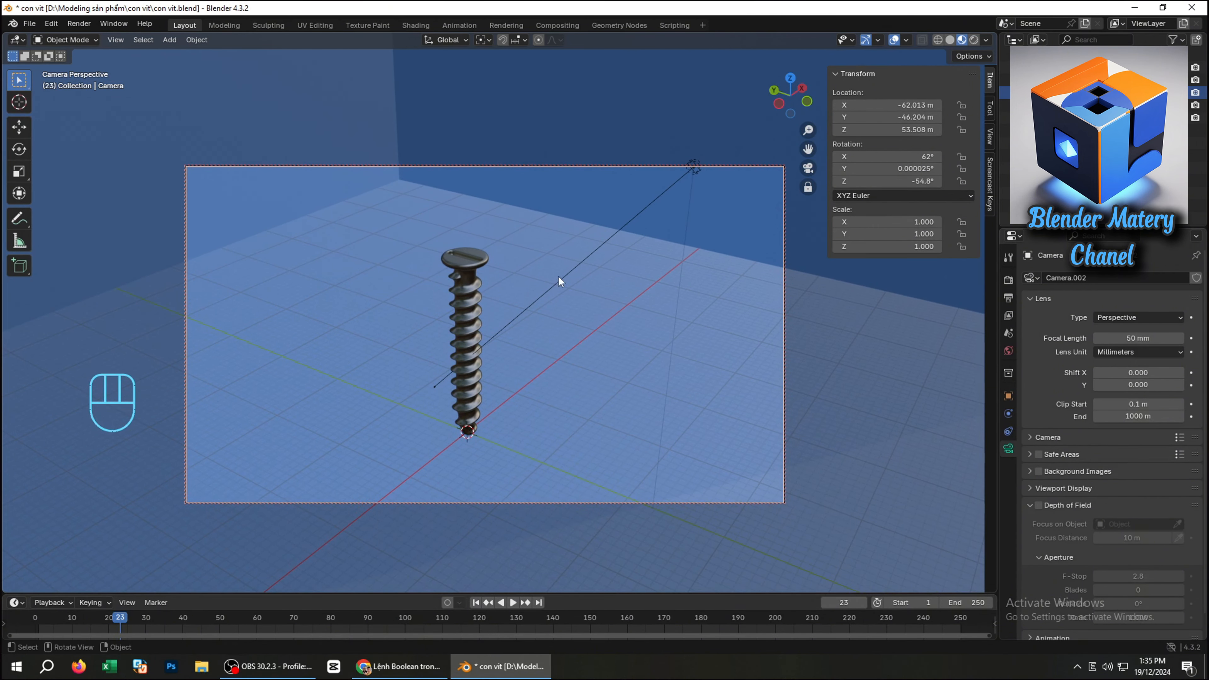
Set the area light's power to 1000 W and switch the viewport to Rendered shading
{"action": "left_click", "coordinate": [692, 170]}
{"action": "left_click", "coordinate": [1139, 364]}
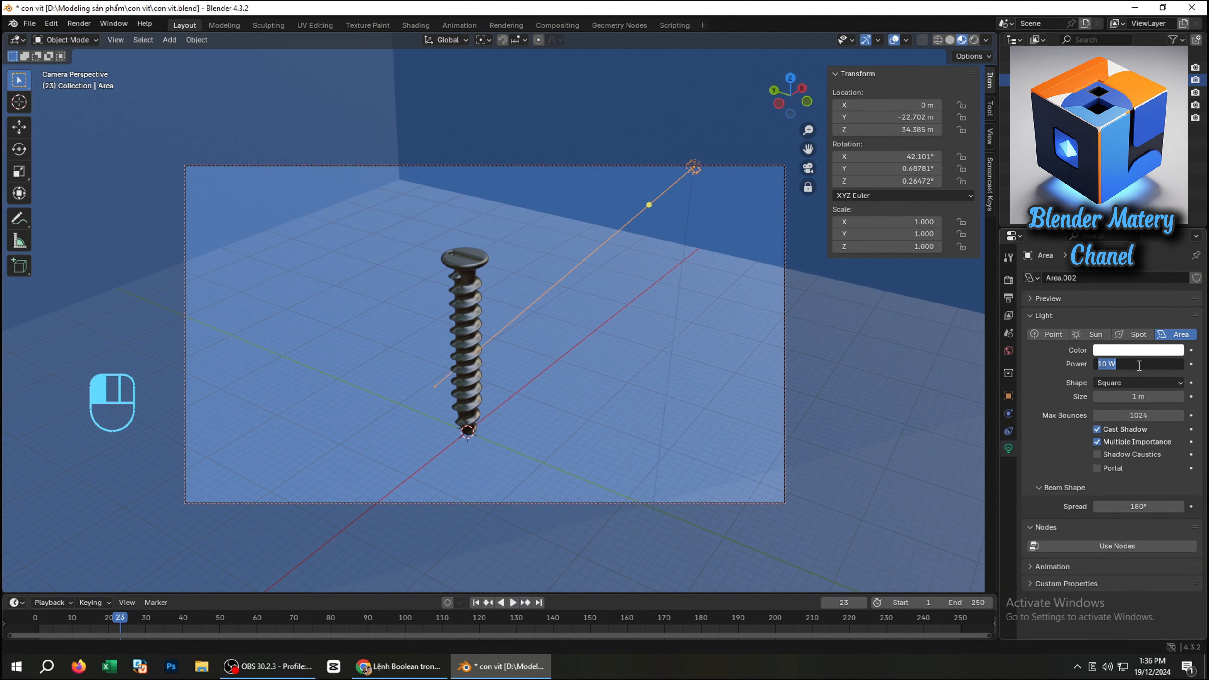
{"action": "type", "text": "1000"}
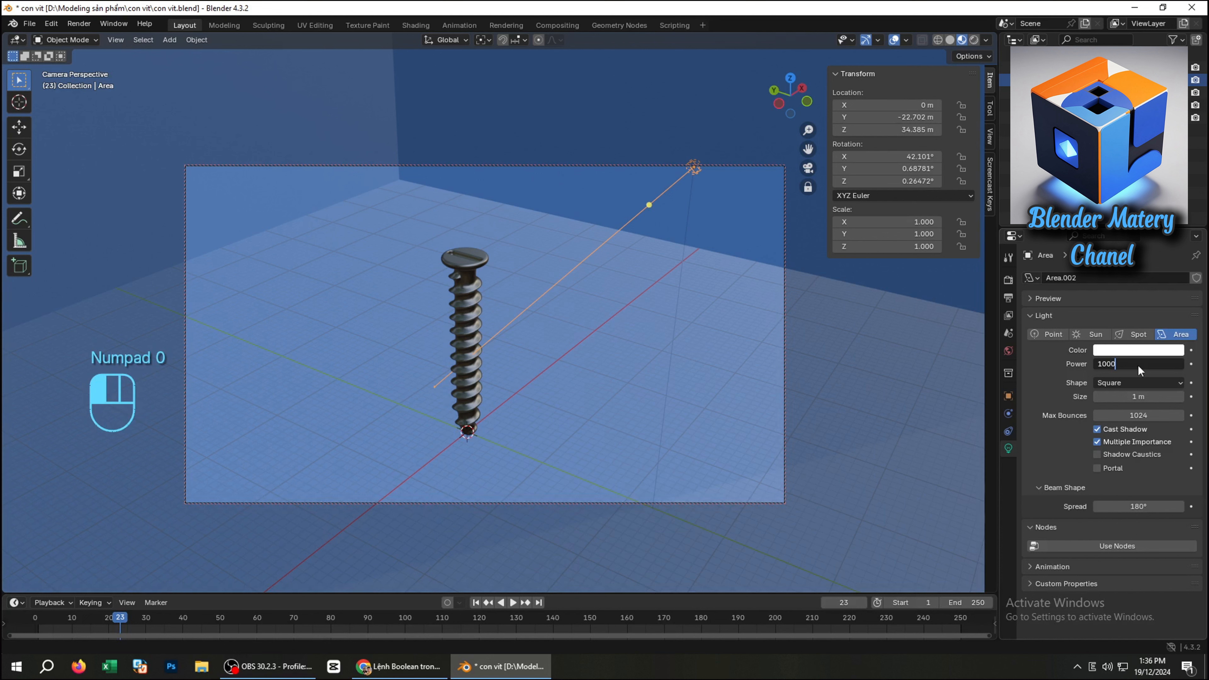
{"action": "key", "text": "Return"}
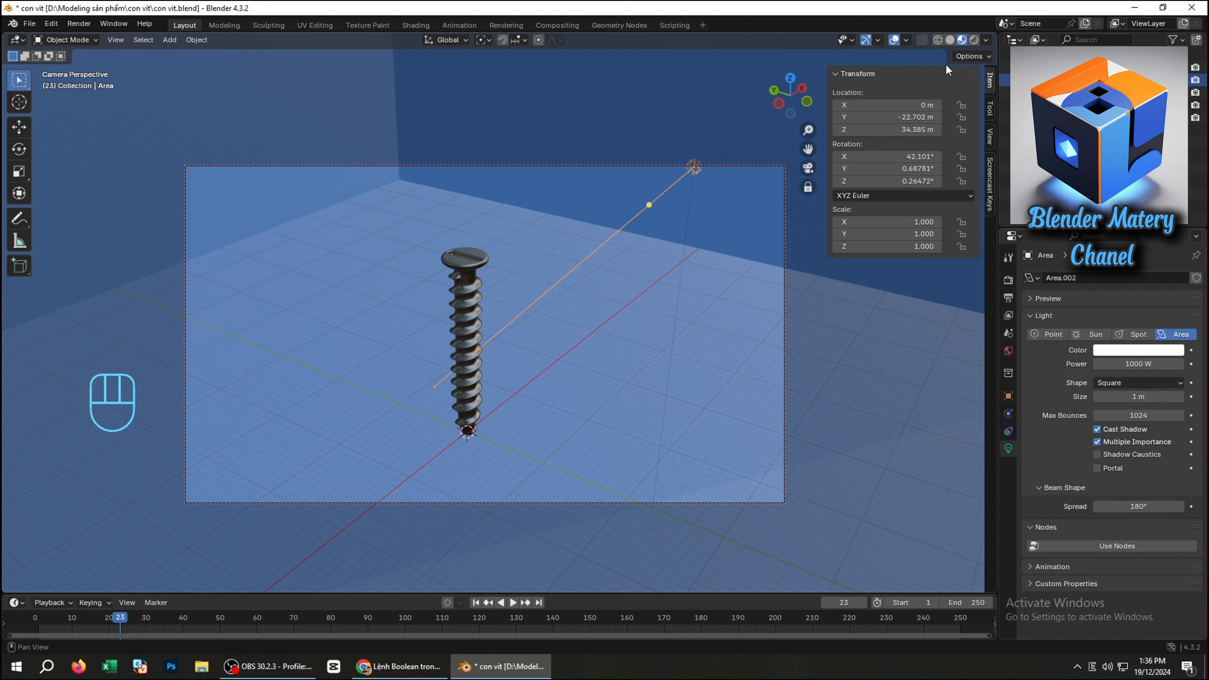
{"action": "left_click", "coordinate": [973, 39]}
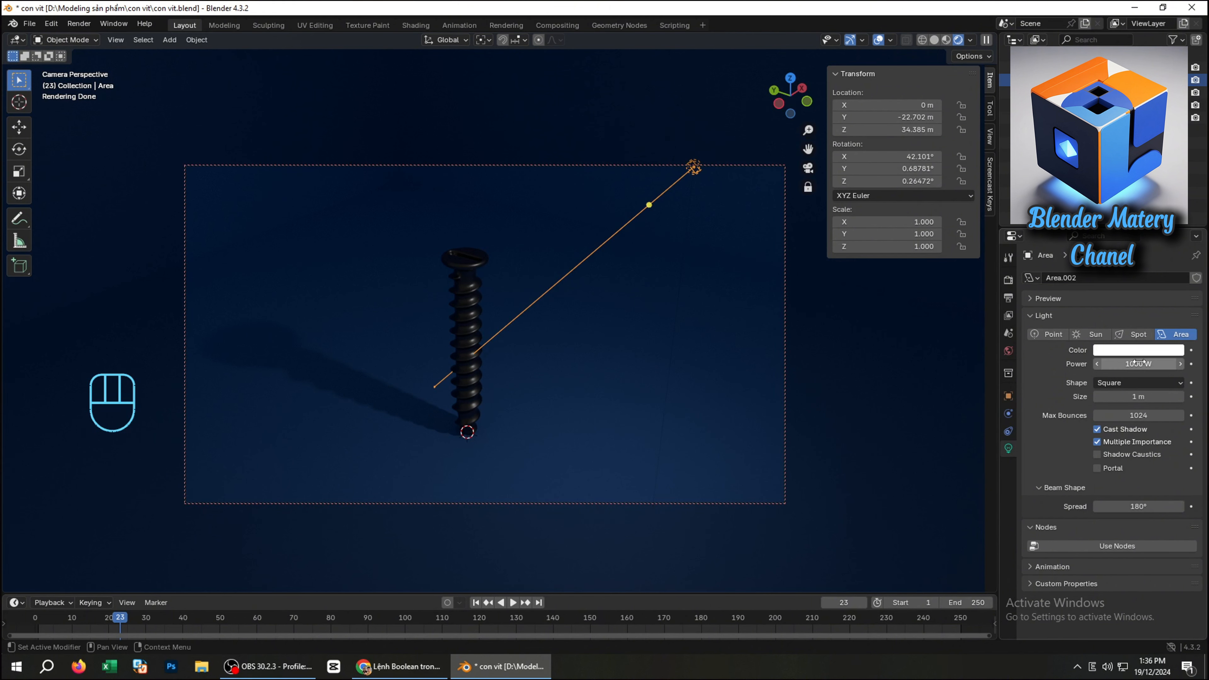
Increase the area light's power to 5000 W
{"action": "left_click", "coordinate": [1114, 364]}
{"action": "type", "text": "500"}
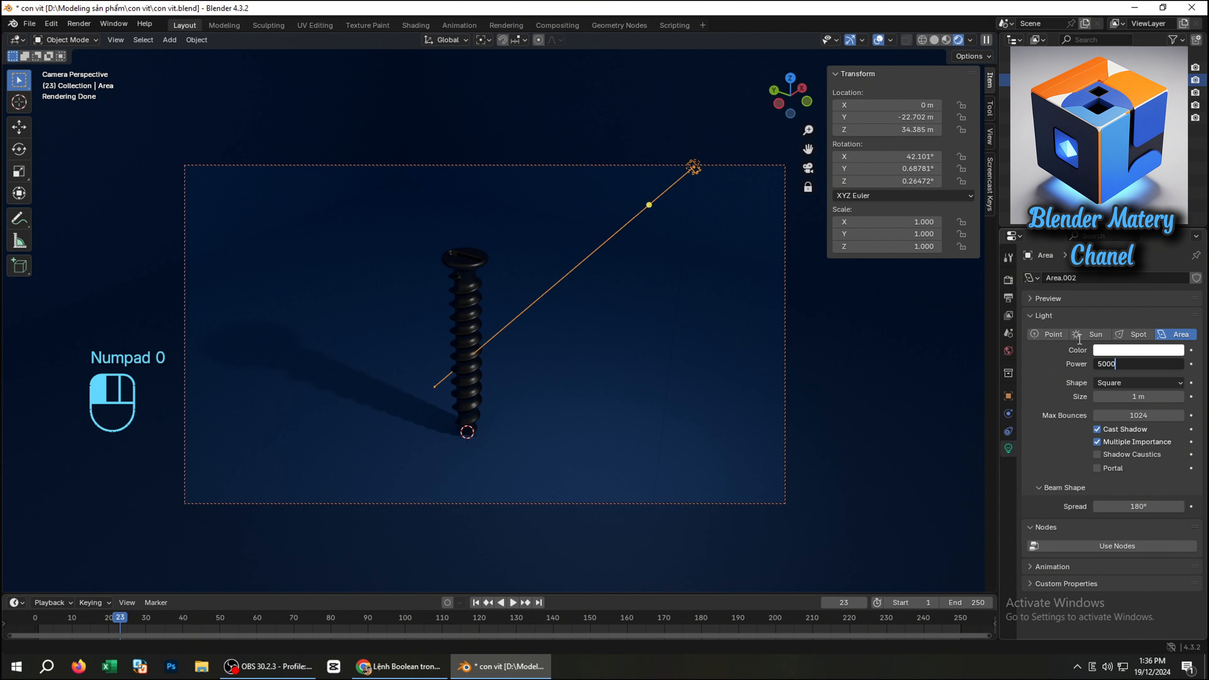
{"action": "left_click", "coordinate": [1079, 339]}
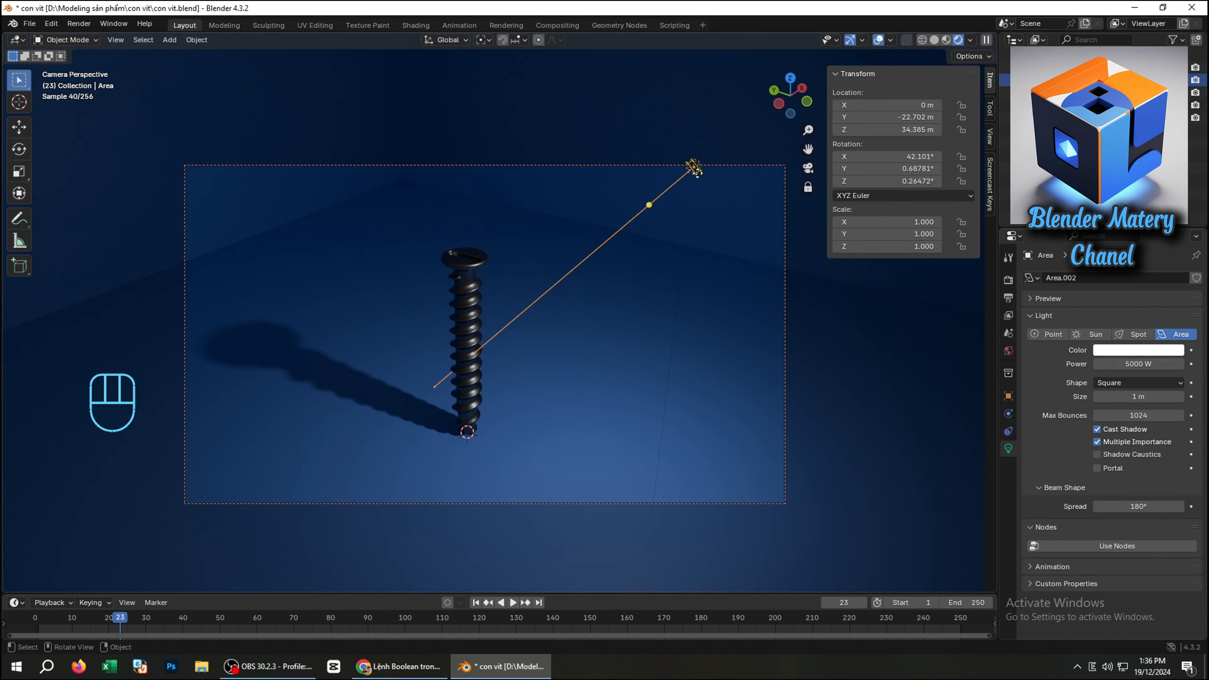
Duplicate the area light to the screw's other side, at about X -14.4, Y -2.4, Z 34.3 m, and aim it at the screw
{"action": "key", "text": "shift+d"}
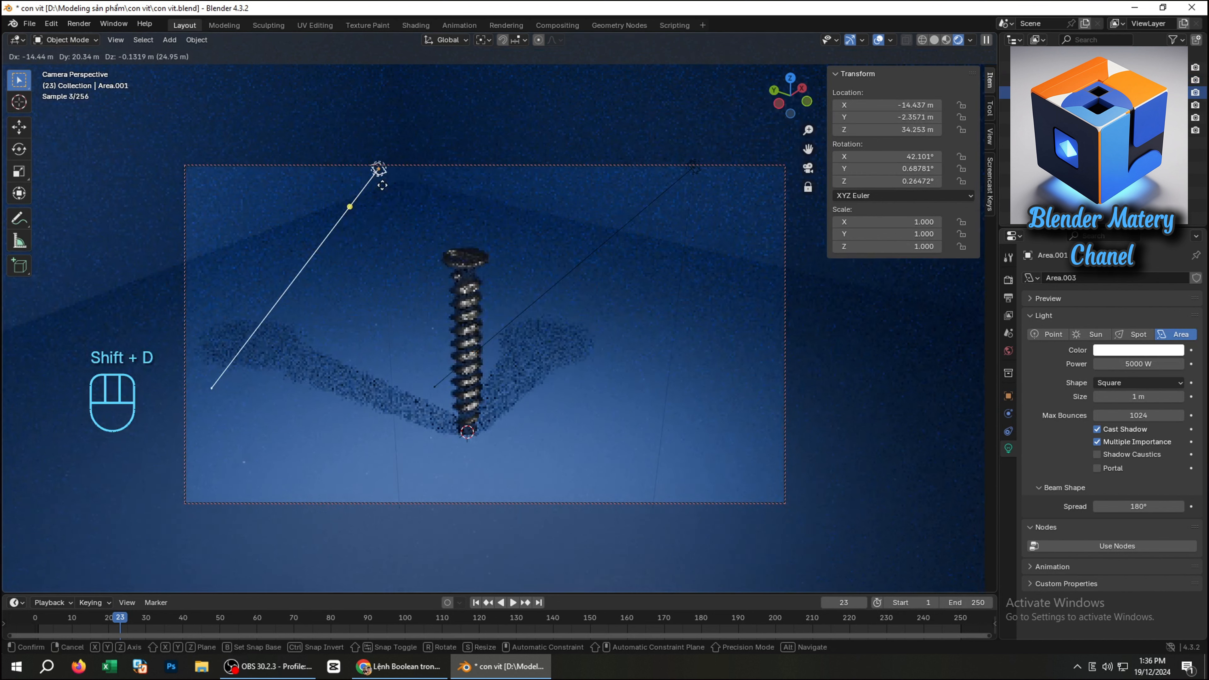
{"action": "left_click", "coordinate": [379, 184]}
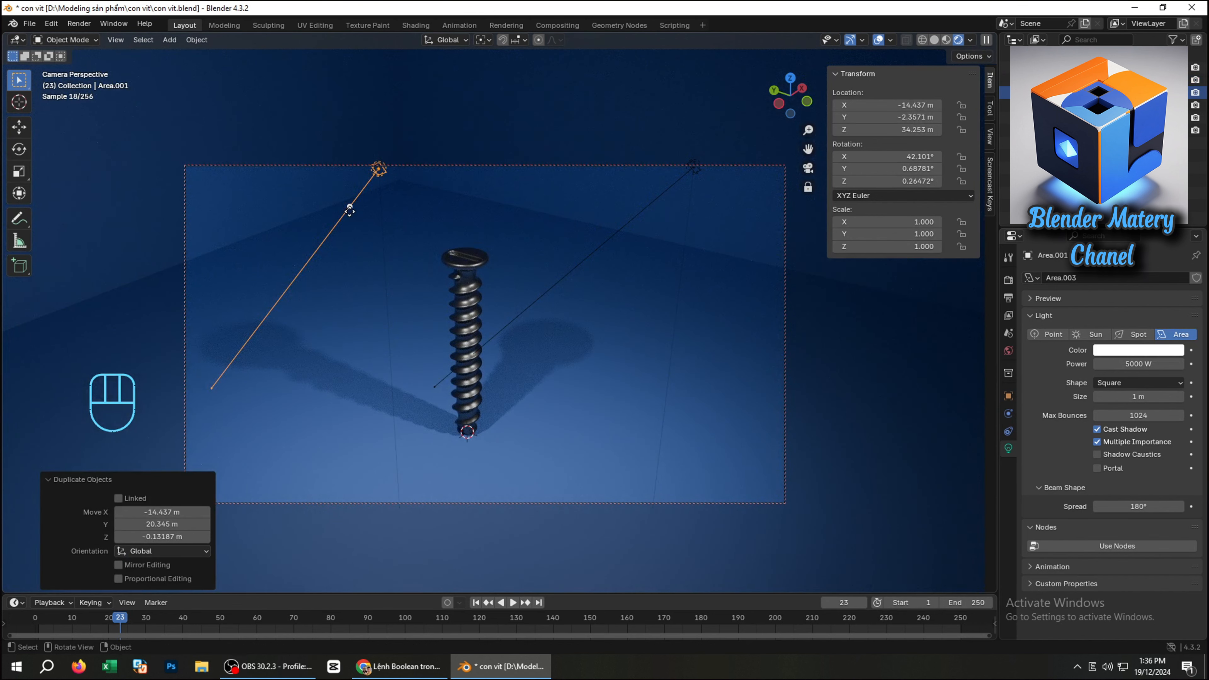
{"action": "left_click_drag", "start_coordinate": [348, 208], "coordinate": [455, 276]}
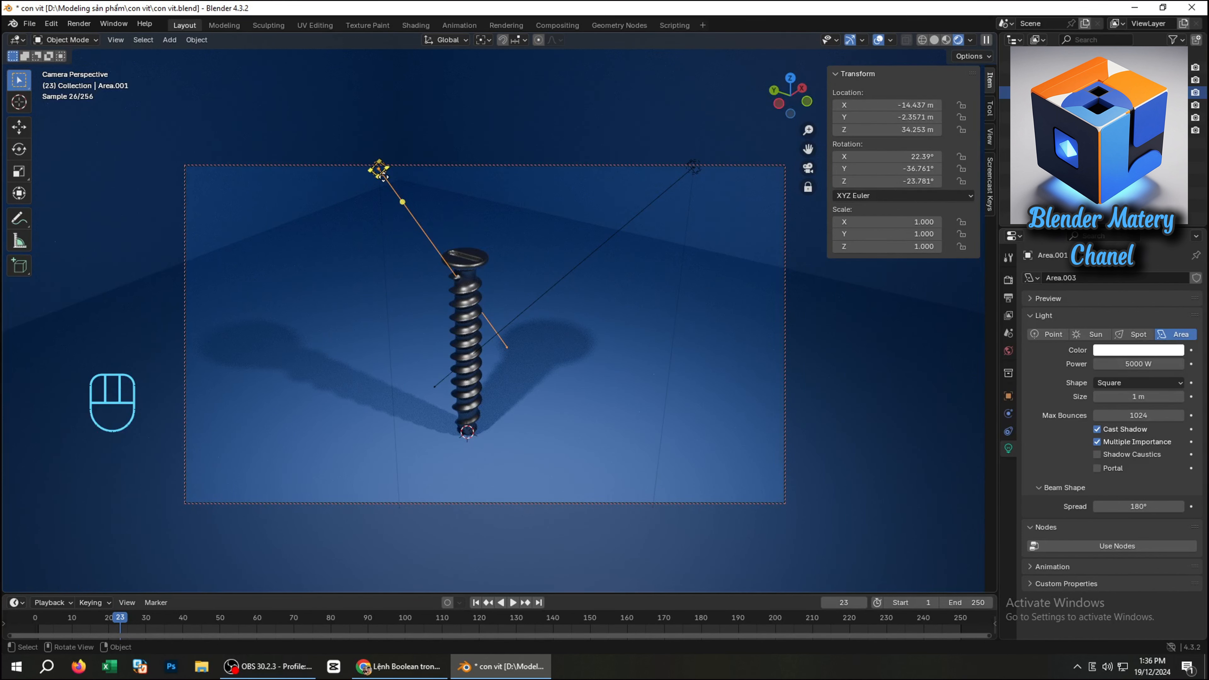
Tighten the camera framing on the screw and re-aim the duplicated light to a rotation of about 58.5°, -43.4°, -31.1°
{"action": "scroll", "coordinate": [384, 177], "scroll_direction": "up", "scroll_amount": 2}
{"action": "middle_click_drag", "start_coordinate": [496, 290], "coordinate": [503, 261], "text": "shift"}
{"action": "scroll", "coordinate": [504, 257], "scroll_direction": "down", "scroll_amount": 1}
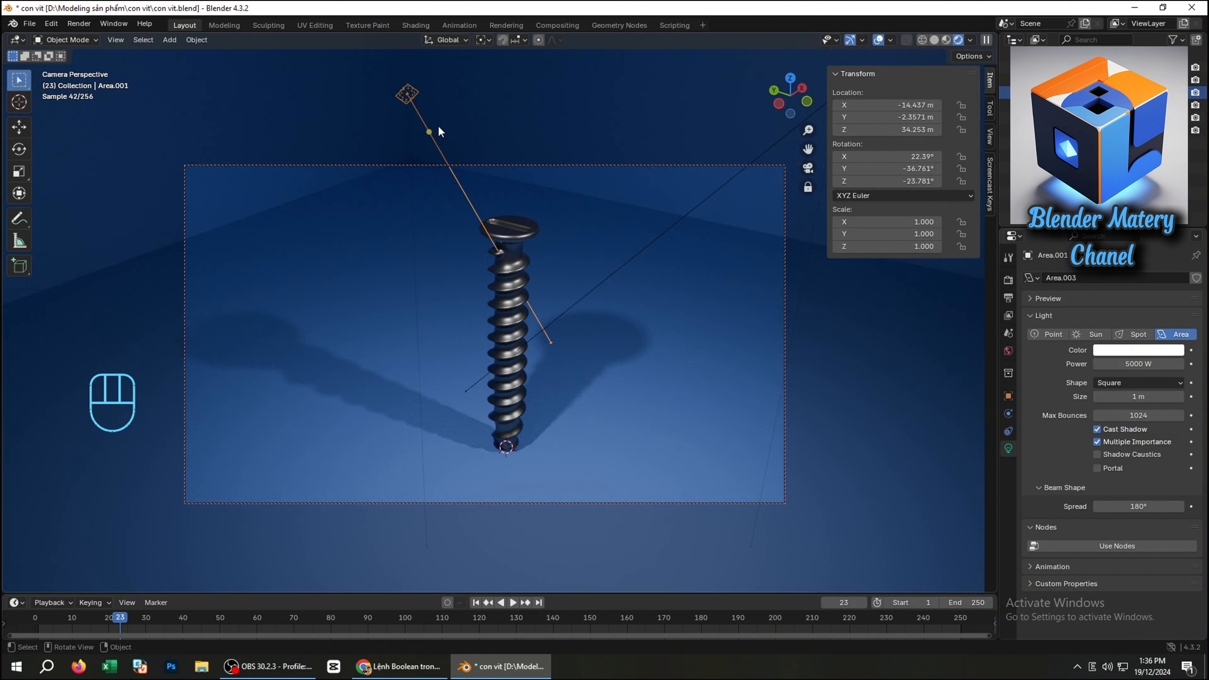
{"action": "left_click_drag", "start_coordinate": [430, 130], "coordinate": [445, 166]}
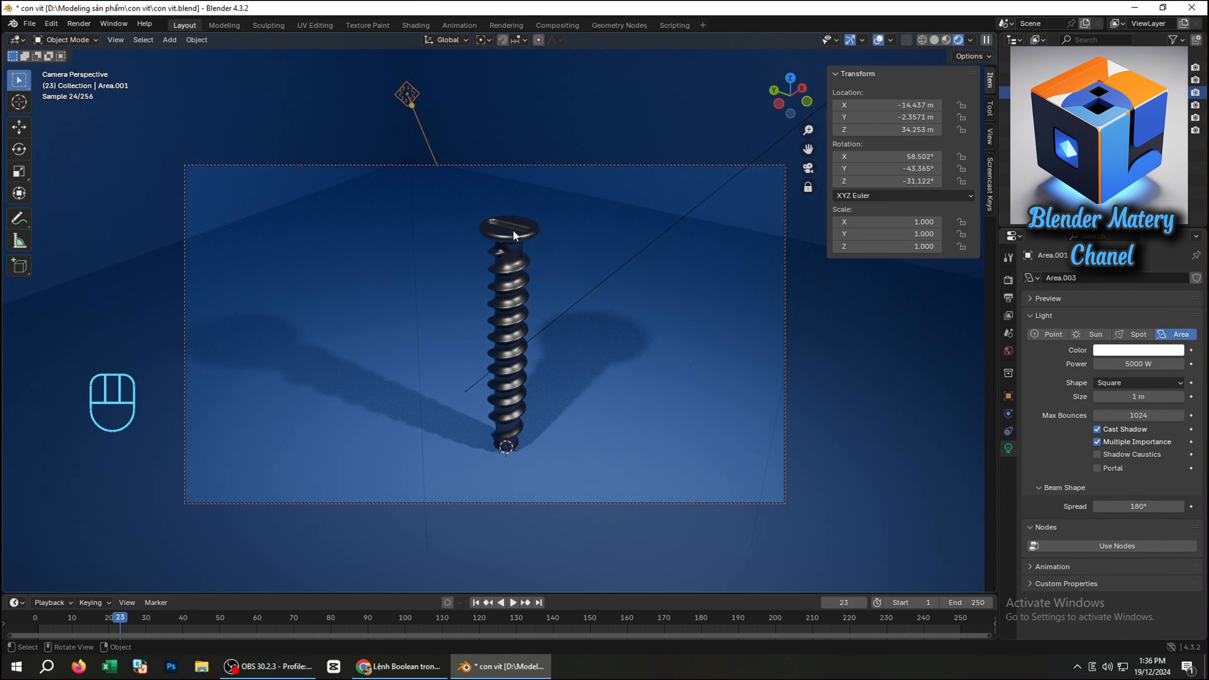
Duplicate the screw and place the copy beside the original, offset about X 5.6, Y -7.1, Z 1.0 m
{"action": "left_click", "coordinate": [514, 332]}
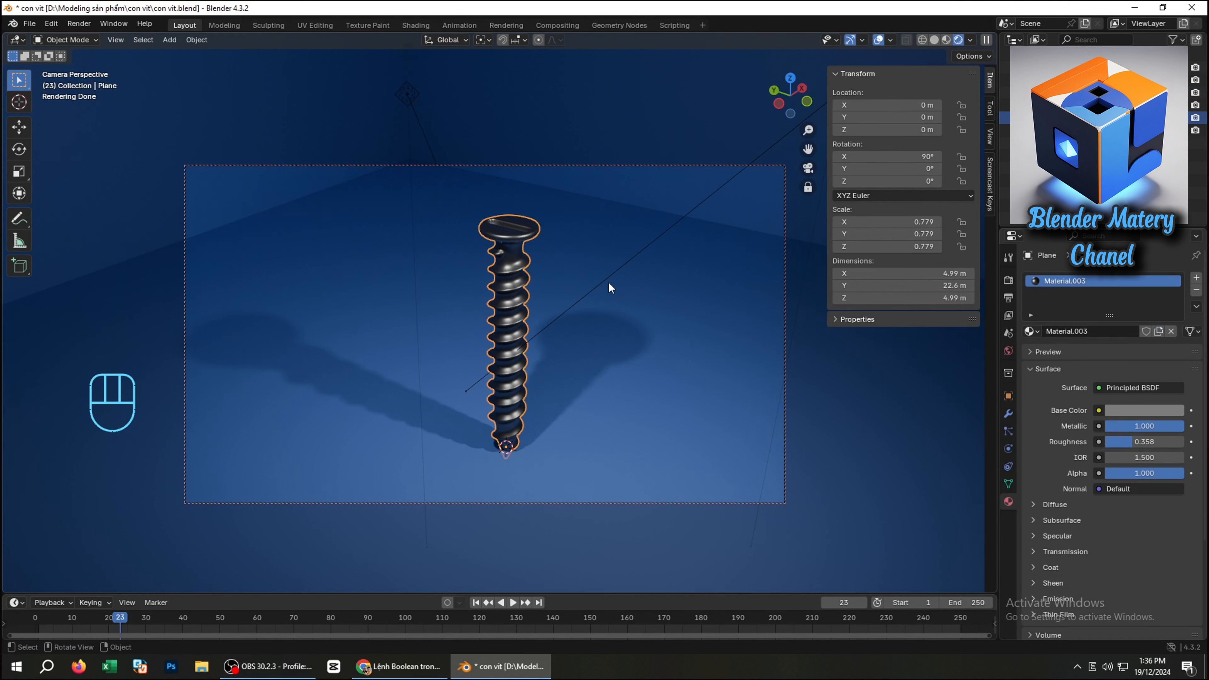
{"action": "key", "text": "shift+d"}
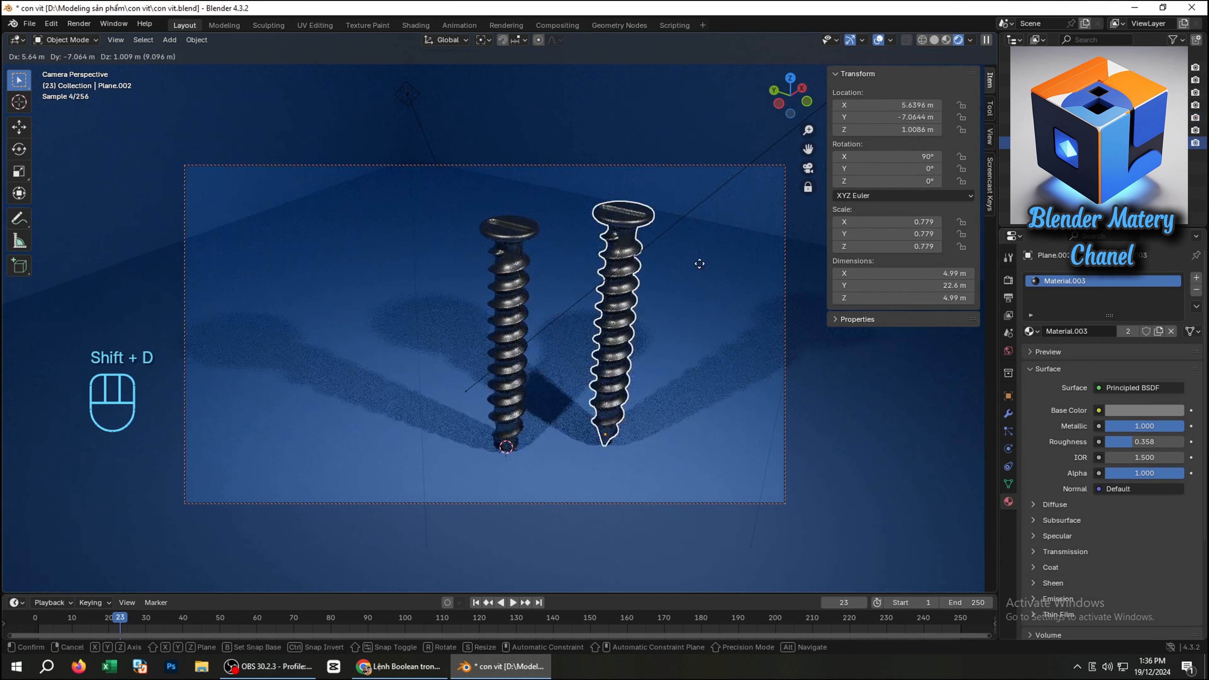
{"action": "left_click", "coordinate": [699, 264]}
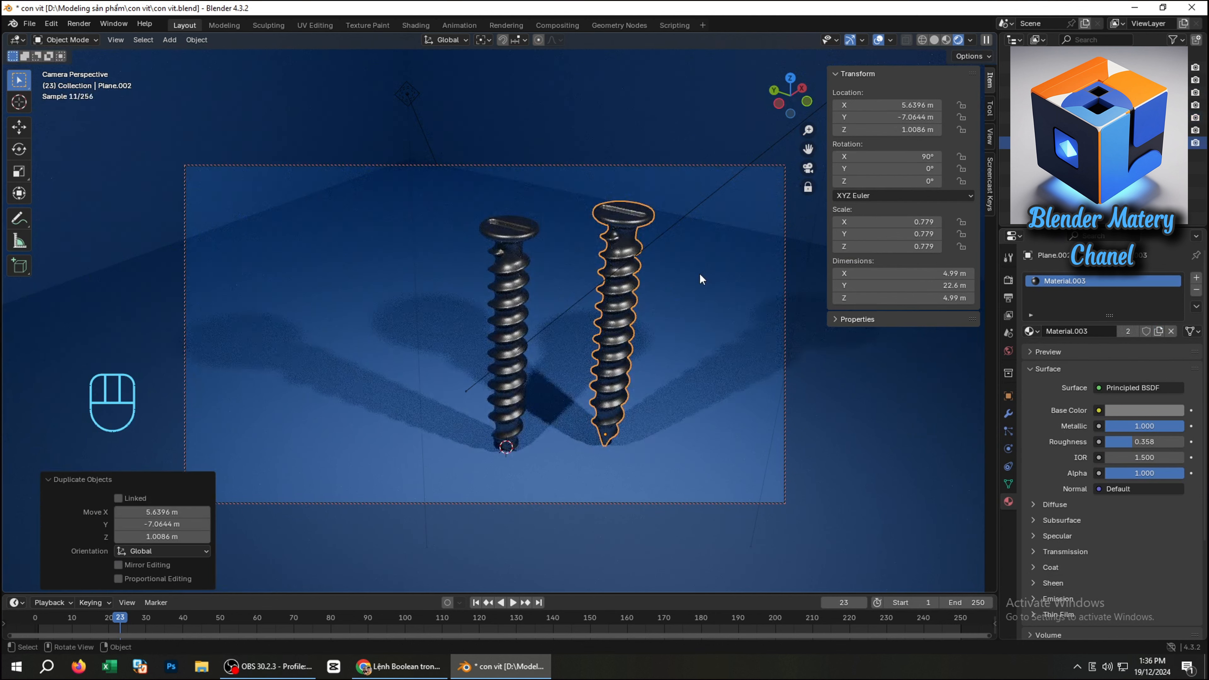
Tilt the duplicate to a rotation of about 142°, 48.9°, -15.5° and lean it against the standing screw at X 1.87, Y 0.41, Z 3.33 m
{"action": "key", "text": "r"}
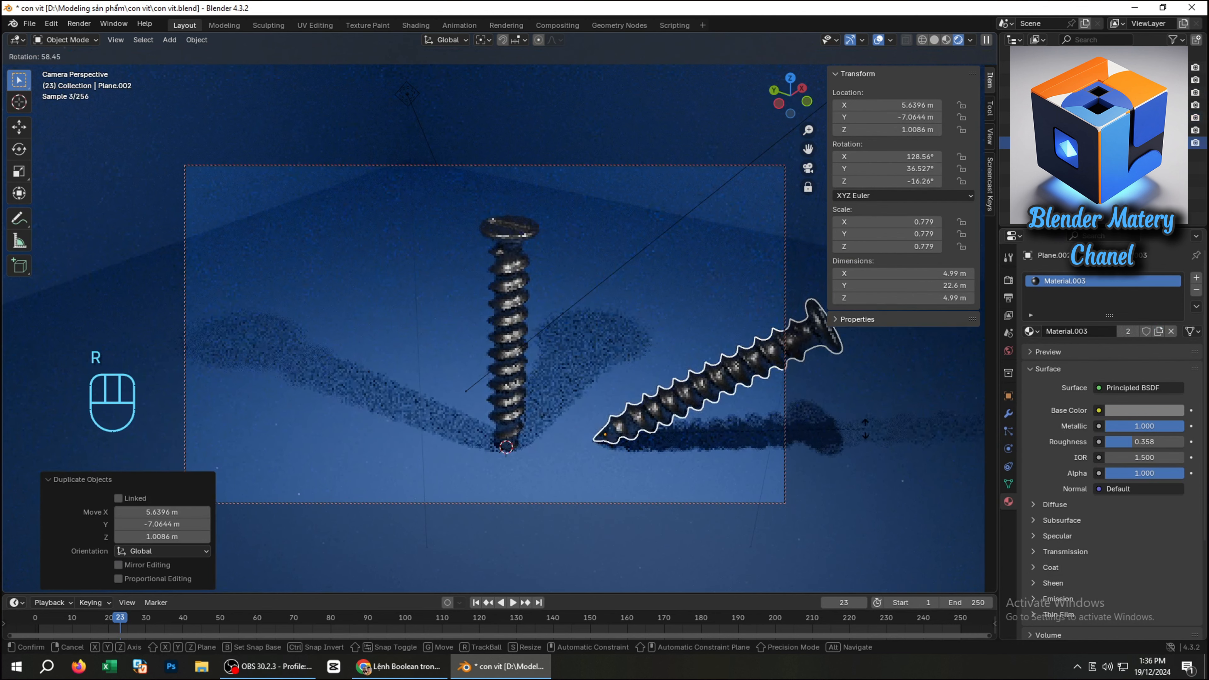
{"action": "left_click", "coordinate": [865, 429]}
{"action": "key", "text": "g"}
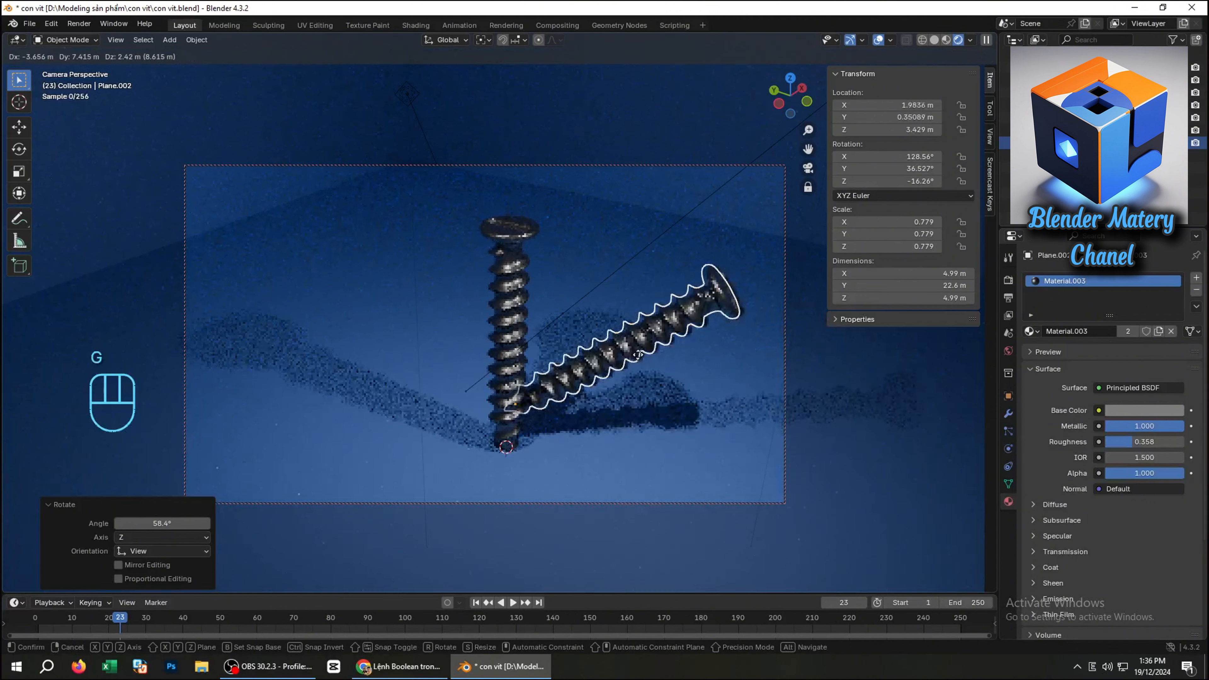
{"action": "left_click", "coordinate": [638, 355]}
{"action": "key", "text": "r"}
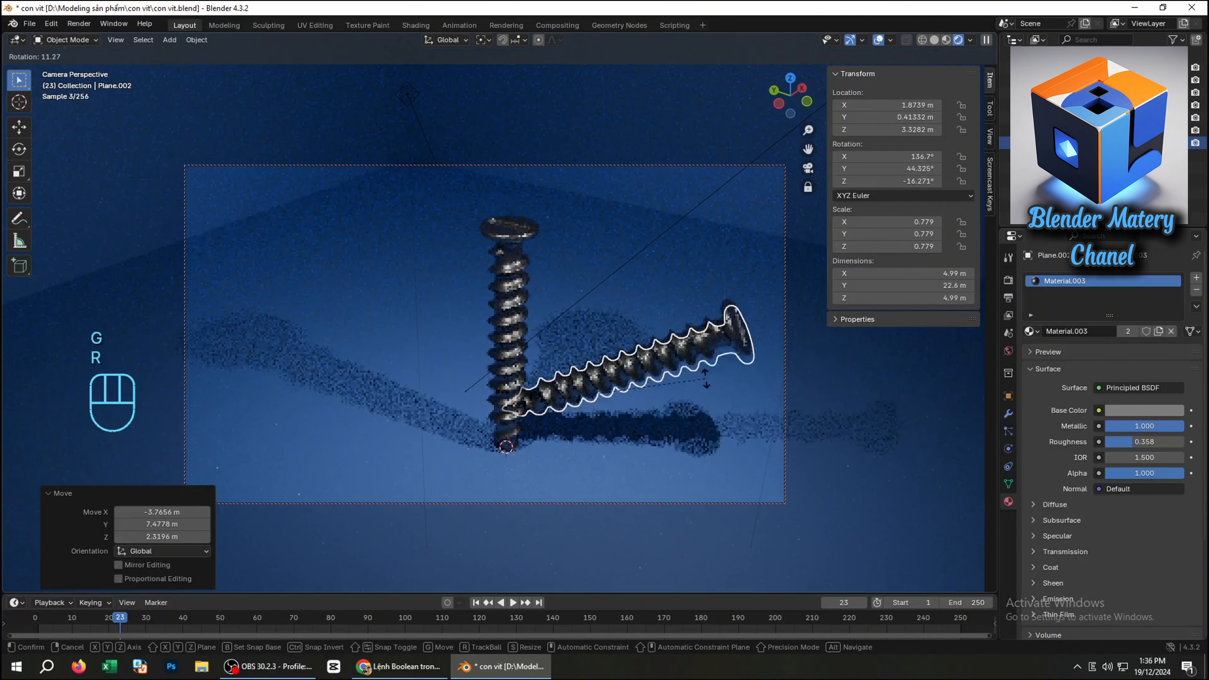
{"action": "left_click", "coordinate": [709, 398]}
{"action": "middle_click_drag", "start_coordinate": [709, 398], "coordinate": [756, 357]}
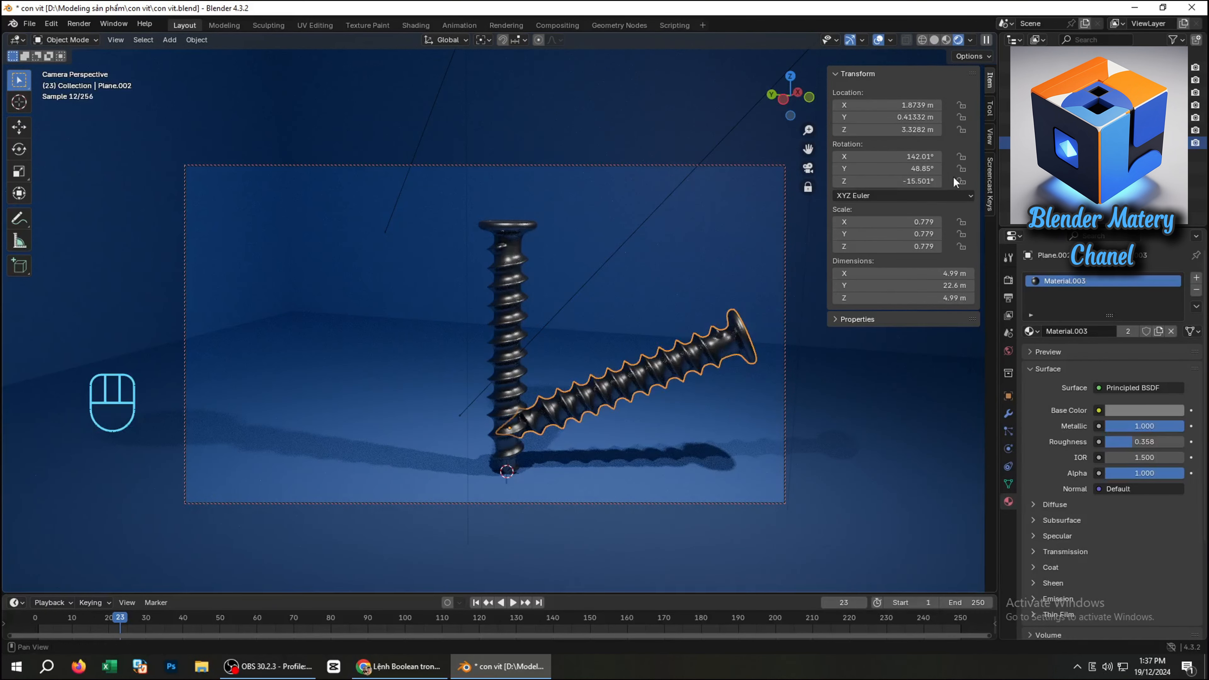
Split the 3D viewport into two side-by-side views and disable Camera to View locking in the solid-shaded one
{"action": "left_click_drag", "start_coordinate": [990, 41], "coordinate": [410, 102]}
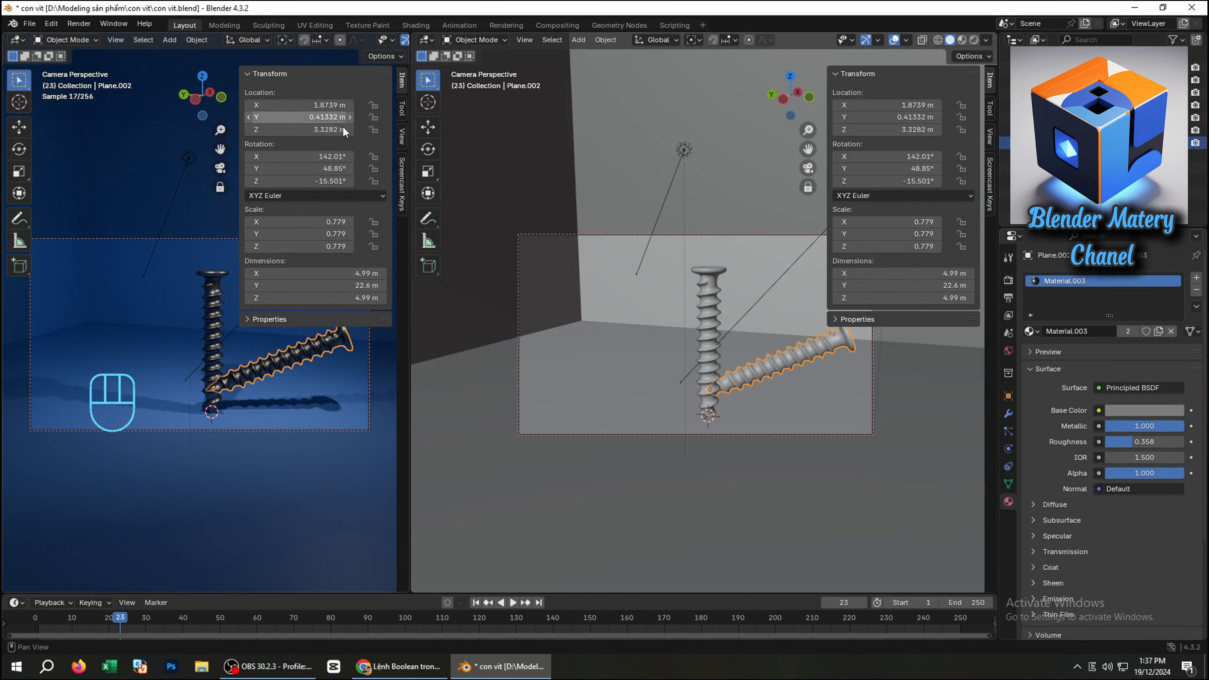
{"action": "key", "text": "n"}
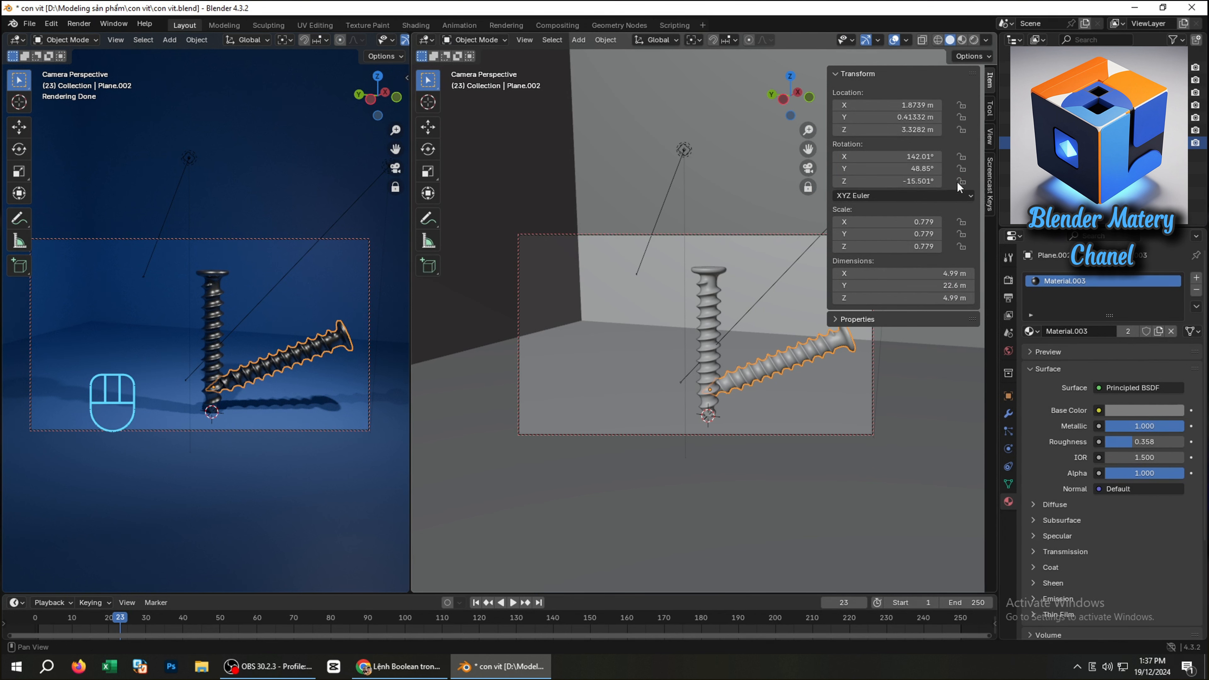
{"action": "left_click", "coordinate": [990, 135]}
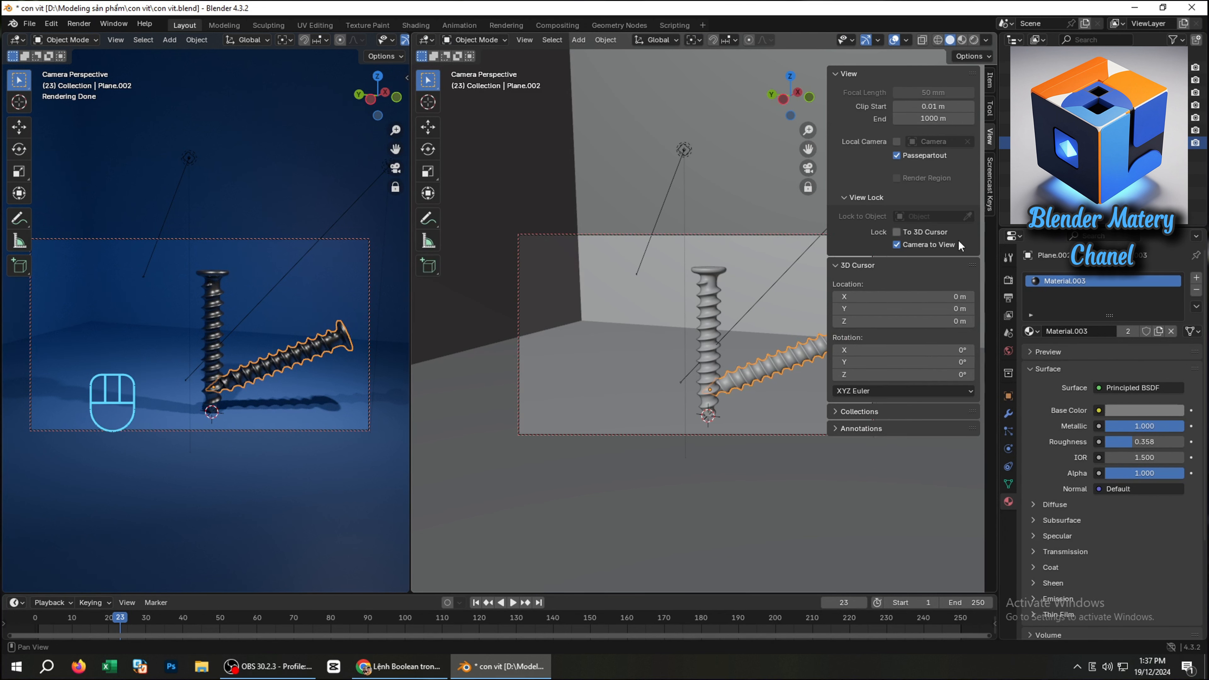
{"action": "left_click", "coordinate": [896, 244]}
{"action": "left_click", "coordinate": [795, 241]}
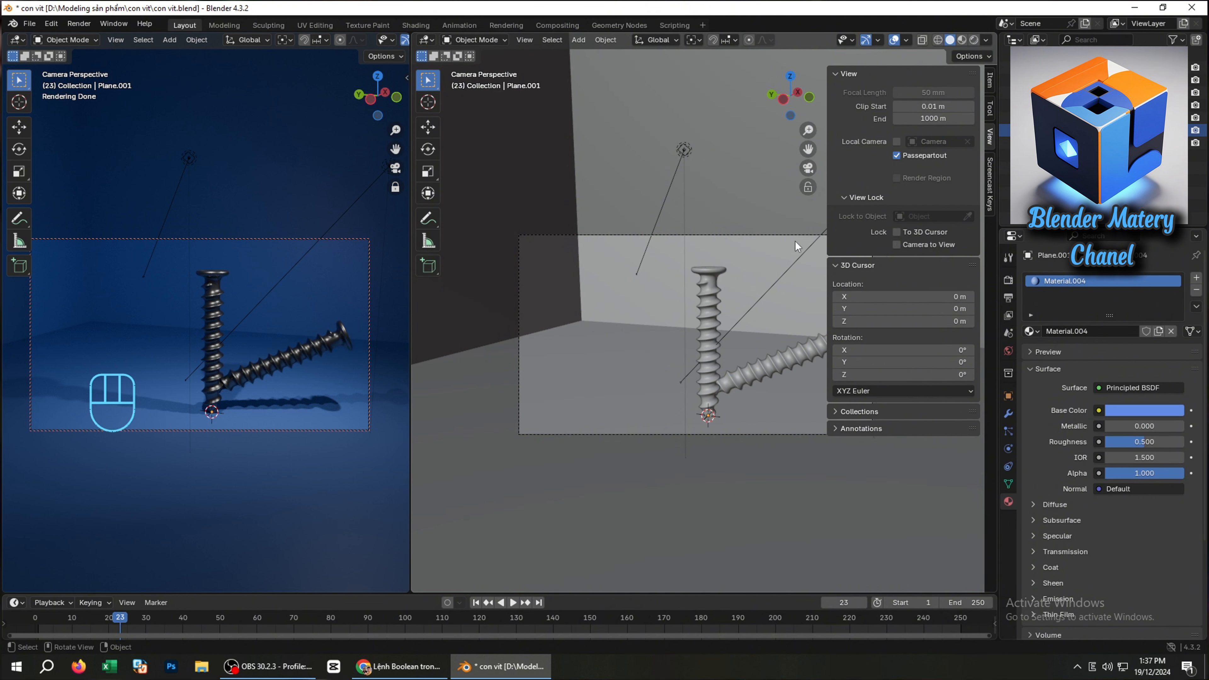
{"action": "key", "text": "n"}
In left view, move the tilted screw about -1.19 m in Y and -2.32 m in Z, and rotate it about 20° towards the floor
{"action": "middle_click_drag", "start_coordinate": [785, 246], "coordinate": [667, 325]}
{"action": "left_click", "coordinate": [790, 341]}
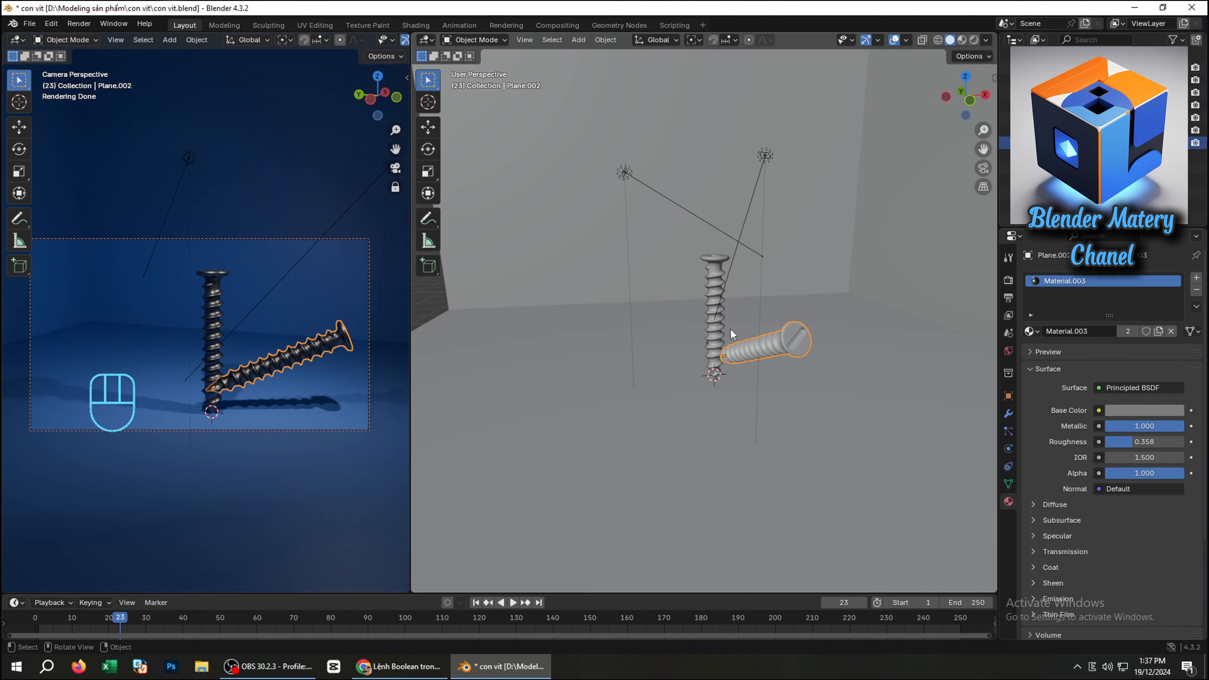
{"action": "key", "text": "grave"}
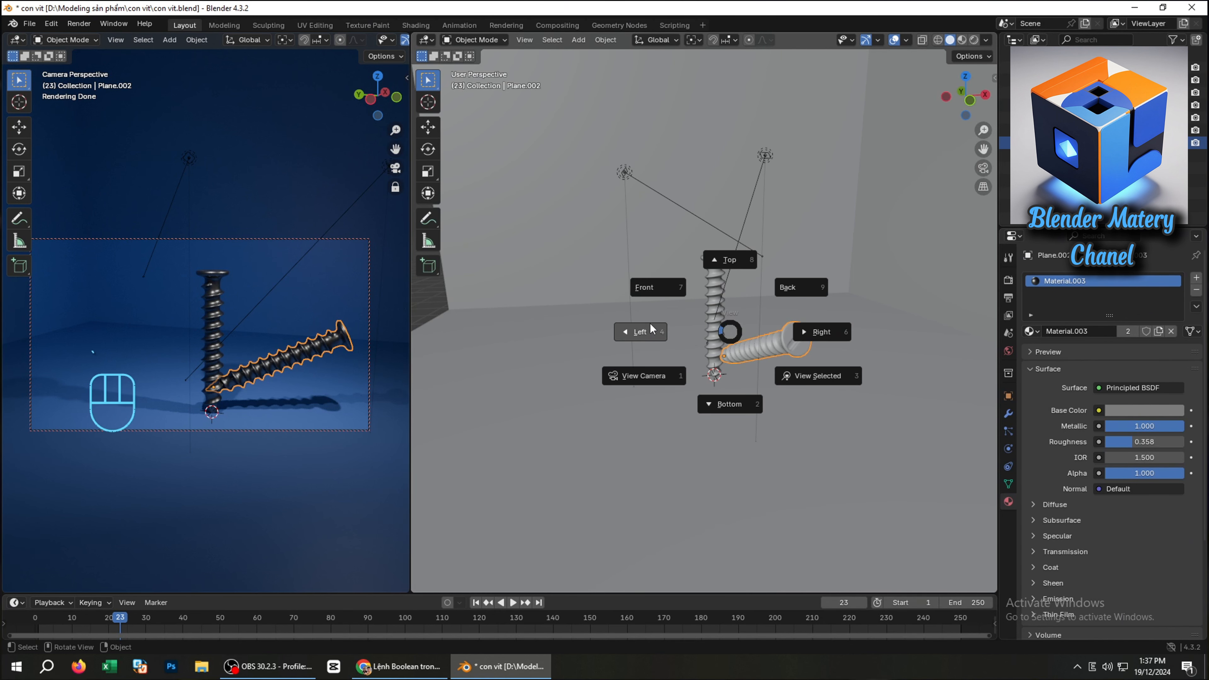
{"action": "left_click", "coordinate": [818, 333]}
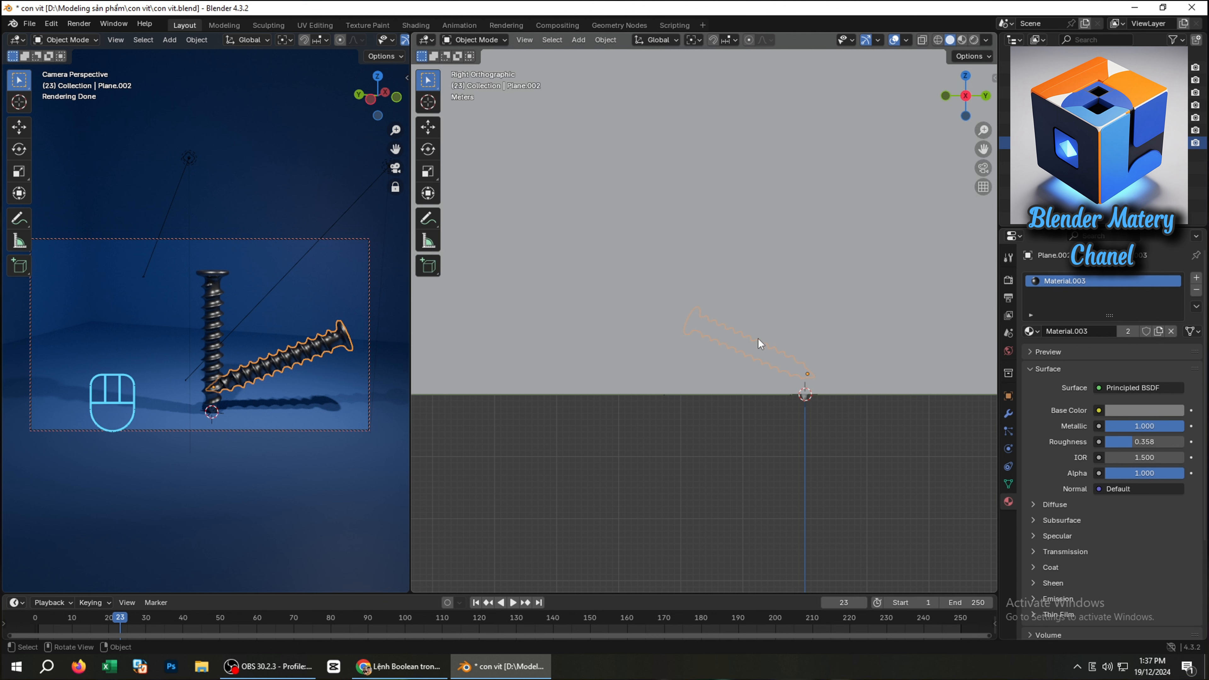
{"action": "key", "text": "grave"}
{"action": "left_click", "coordinate": [683, 335]}
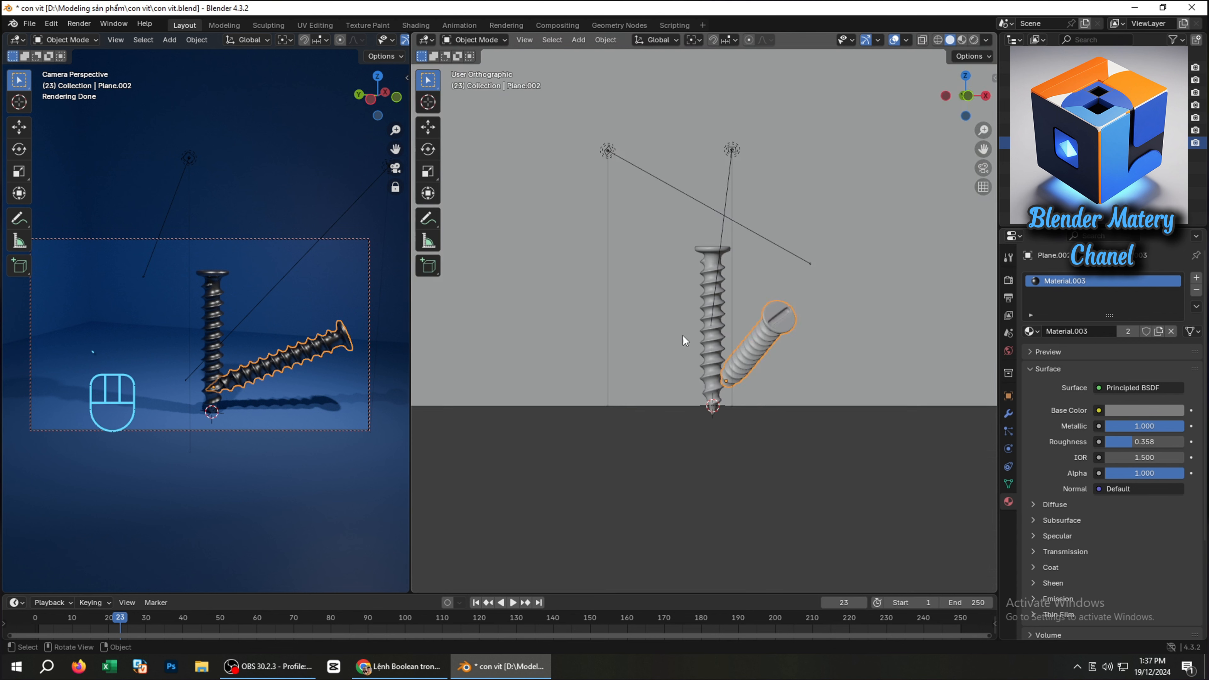
{"action": "scroll", "coordinate": [751, 330], "scroll_direction": "up", "scroll_amount": 1}
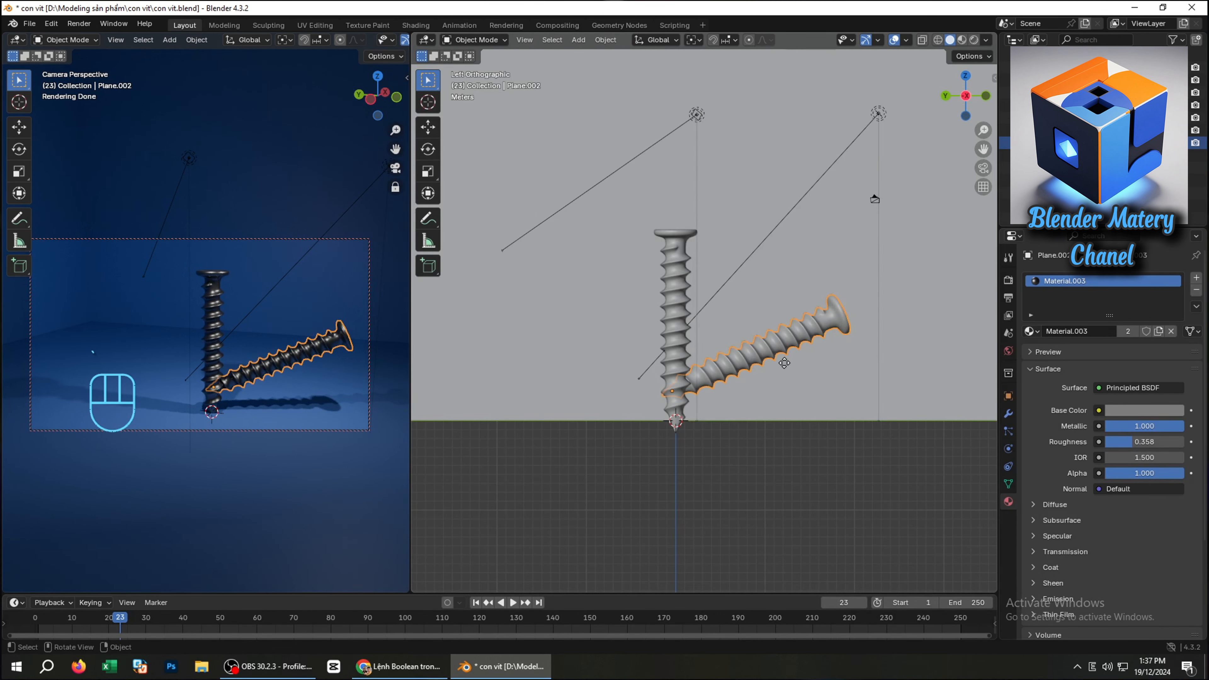
{"action": "key", "text": "g"}
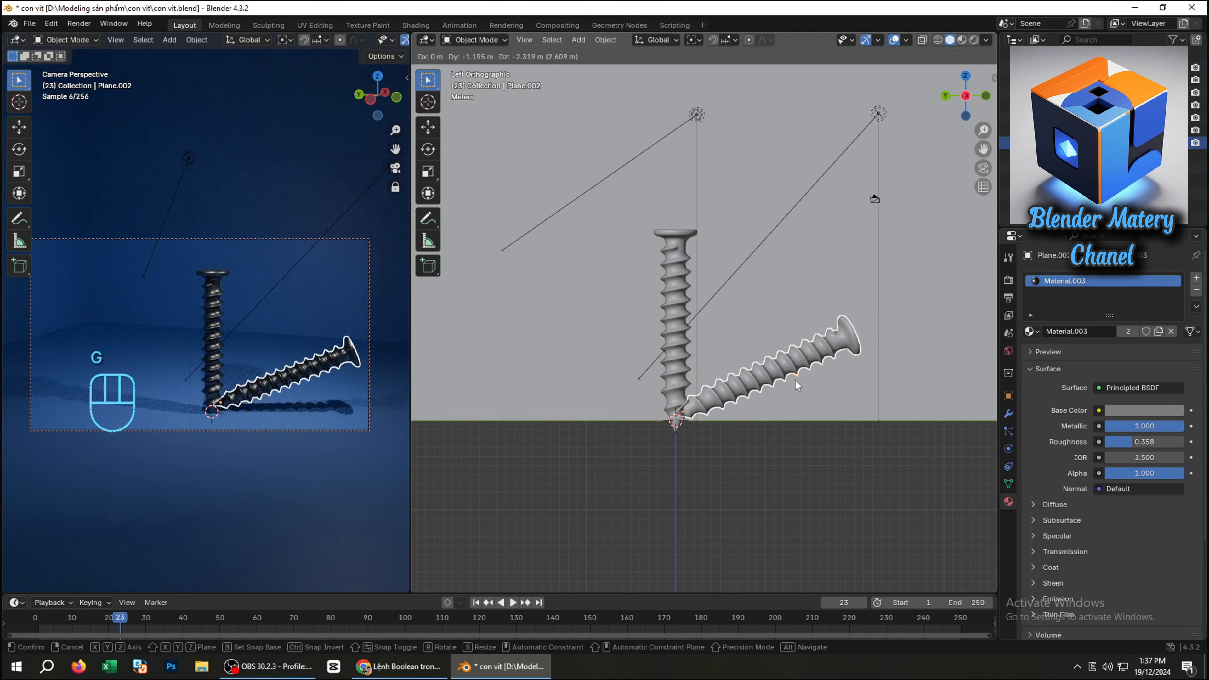
{"action": "left_click", "coordinate": [802, 378]}
{"action": "key", "text": "r"}
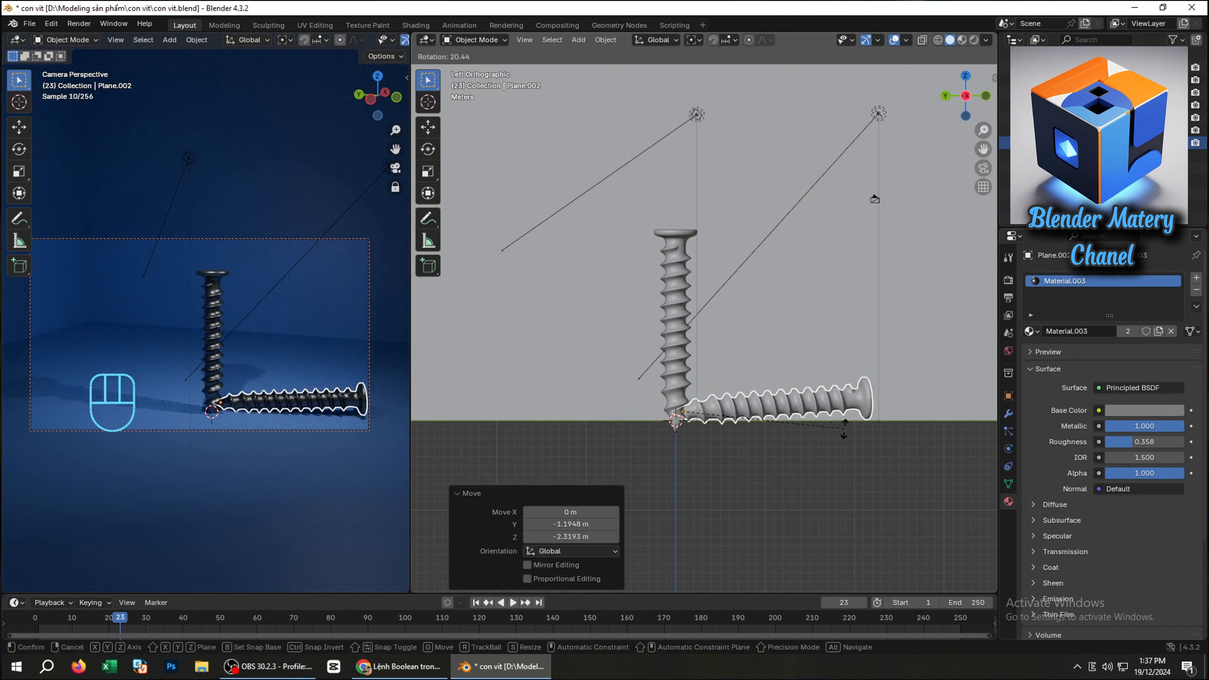
{"action": "left_click", "coordinate": [843, 428]}
Raise the standing screw about 1.34 m along the Z axis so its tip rests on the floor
{"action": "left_click", "coordinate": [683, 370]}
{"action": "key", "text": "g"}
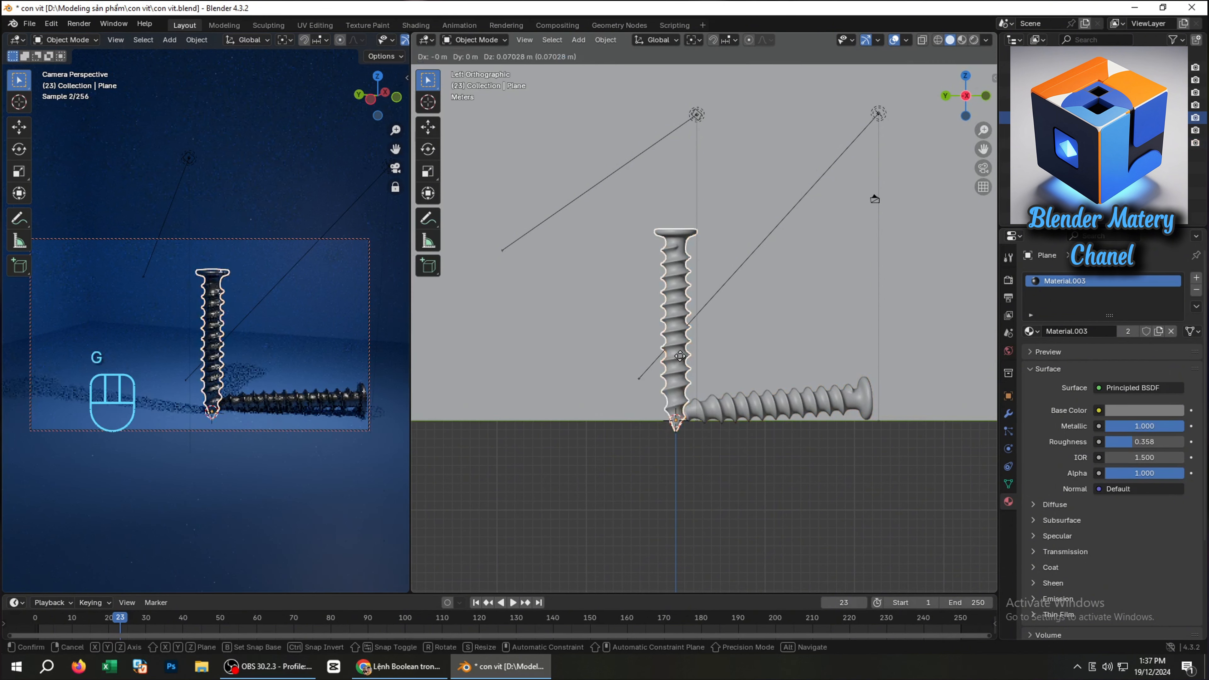
{"action": "key", "text": "z"}
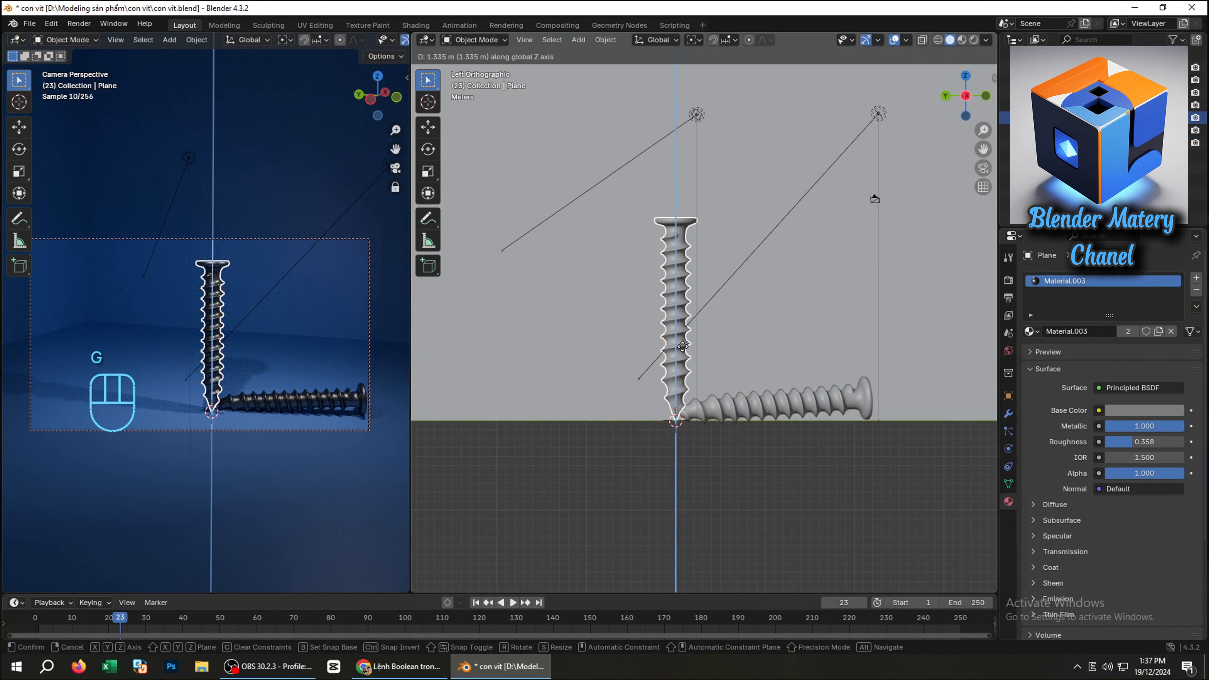
{"action": "left_click", "coordinate": [683, 347]}
In top view, swing the lying screw diagonally and move it about -5.62 m in X and -1.83 m in Y in front of the standing screw
{"action": "left_click", "coordinate": [819, 403]}
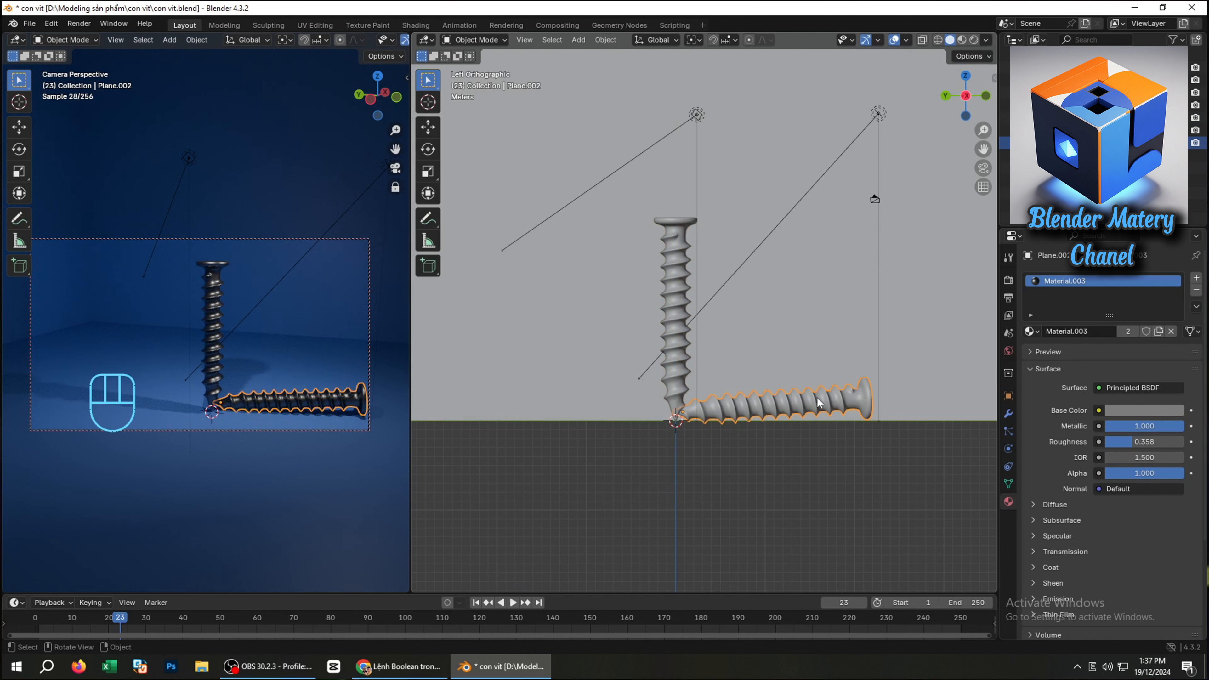
{"action": "key", "text": "grave"}
{"action": "left_click", "coordinate": [812, 323]}
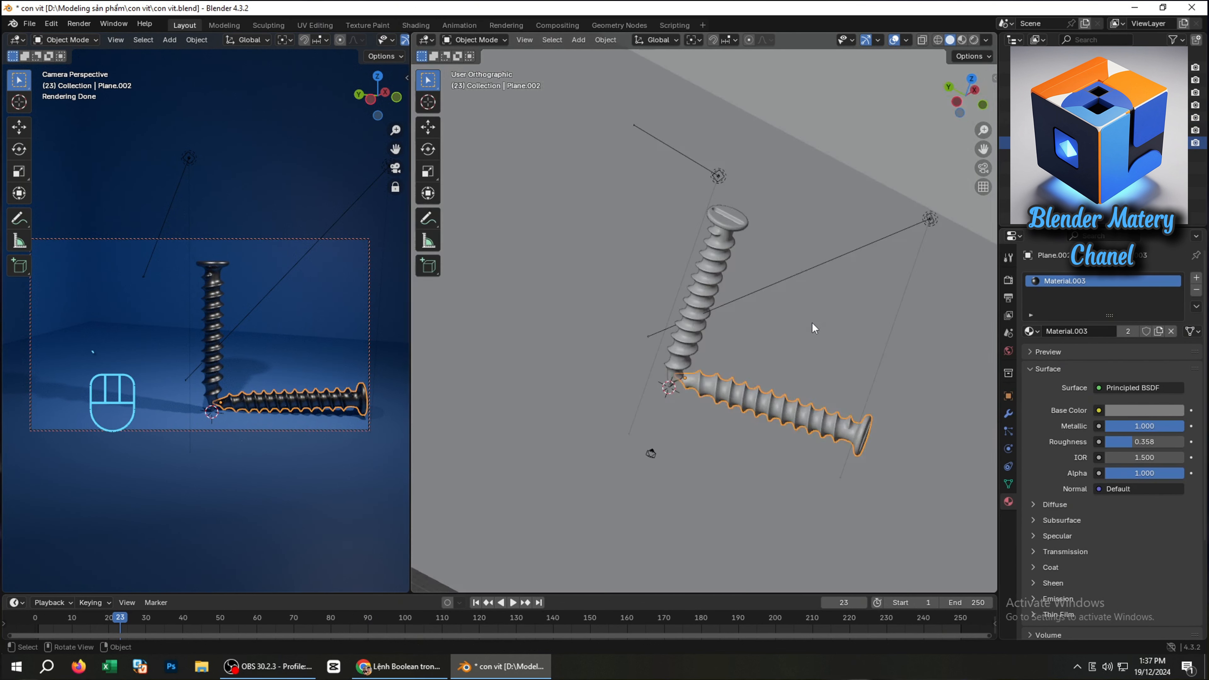
{"action": "key", "text": "r"}
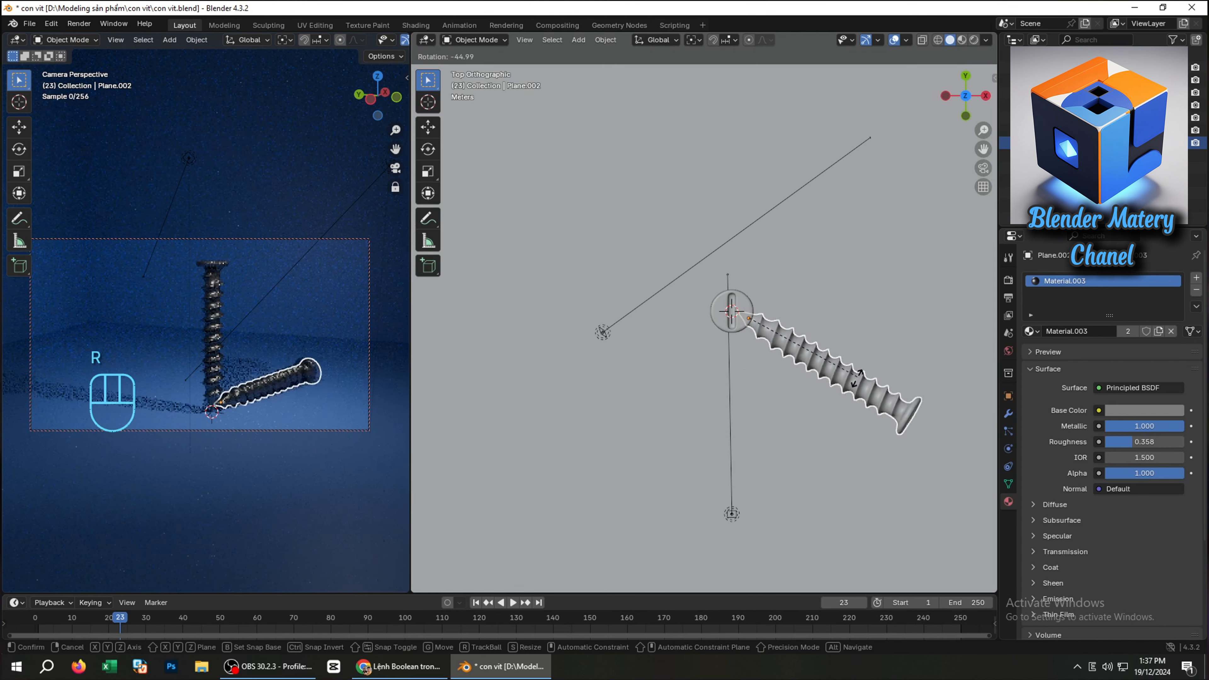
{"action": "left_click", "coordinate": [852, 393]}
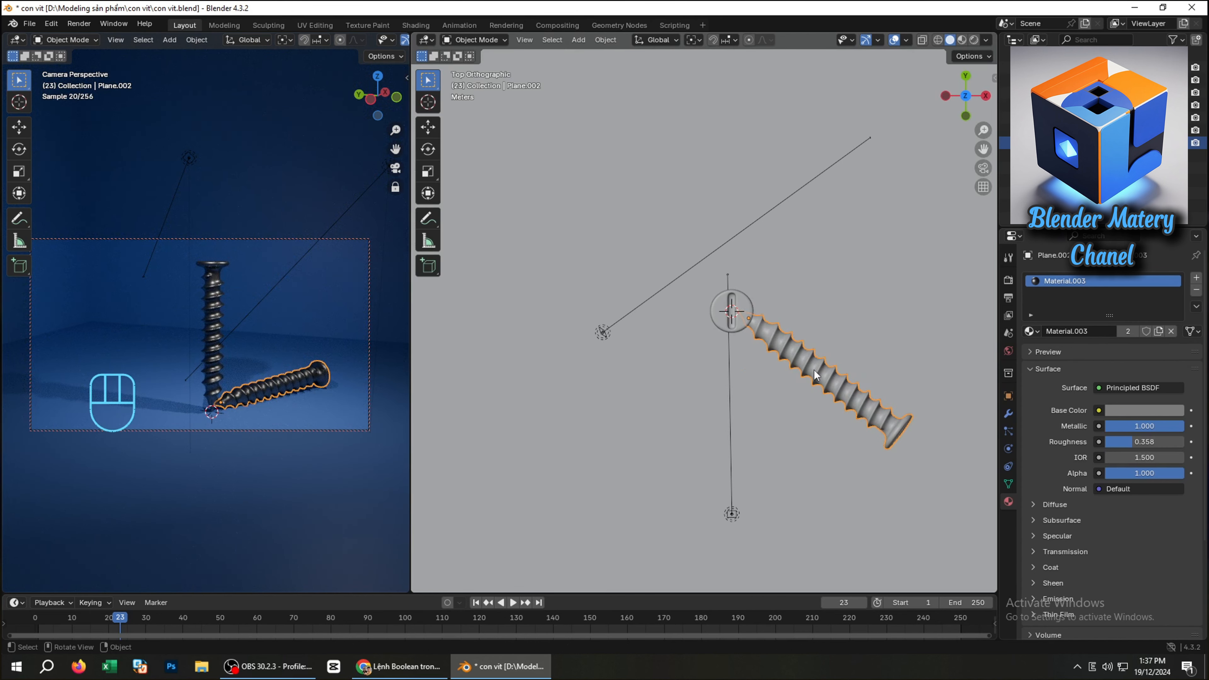
{"action": "key", "text": "g"}
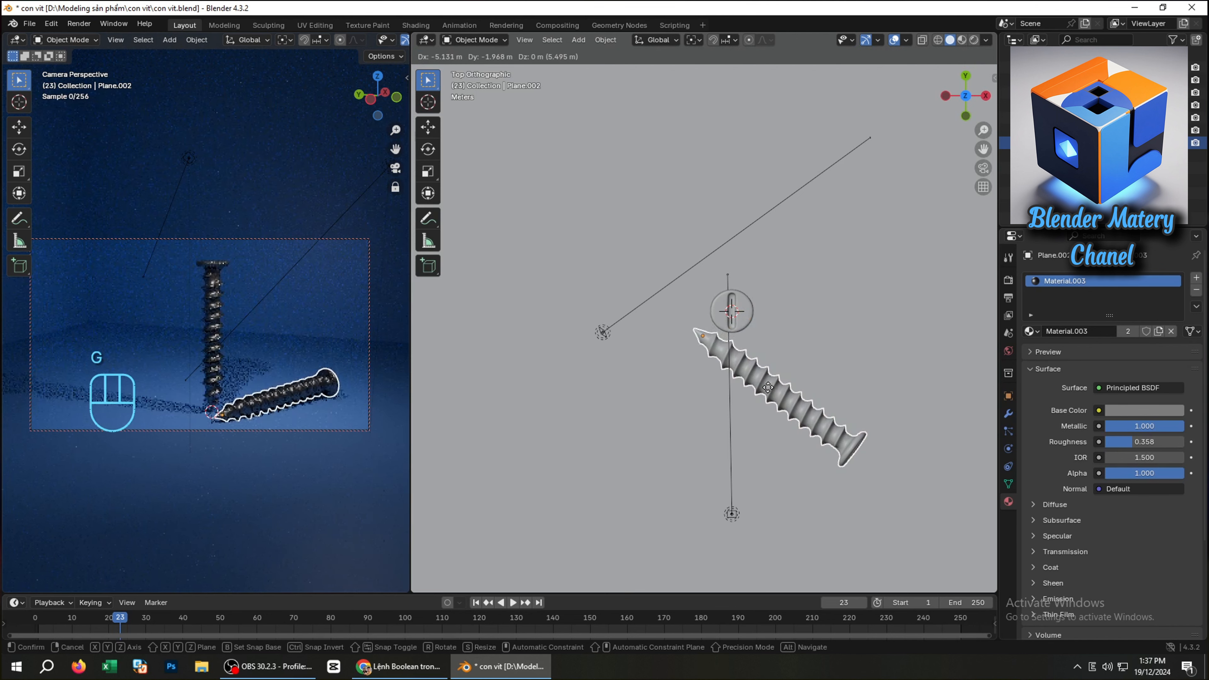
{"action": "left_click", "coordinate": [764, 387]}
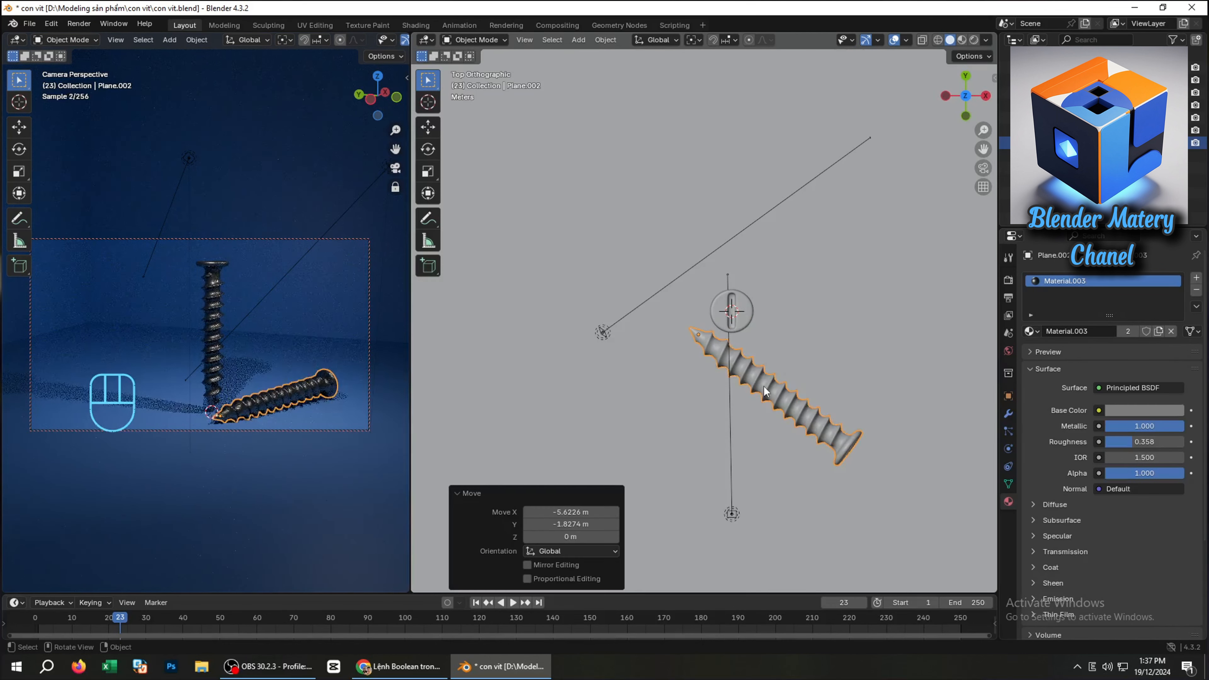
Check the standing screw up close and turn off Camera to View locking in the rendered camera view
{"action": "left_click", "coordinate": [222, 352]}
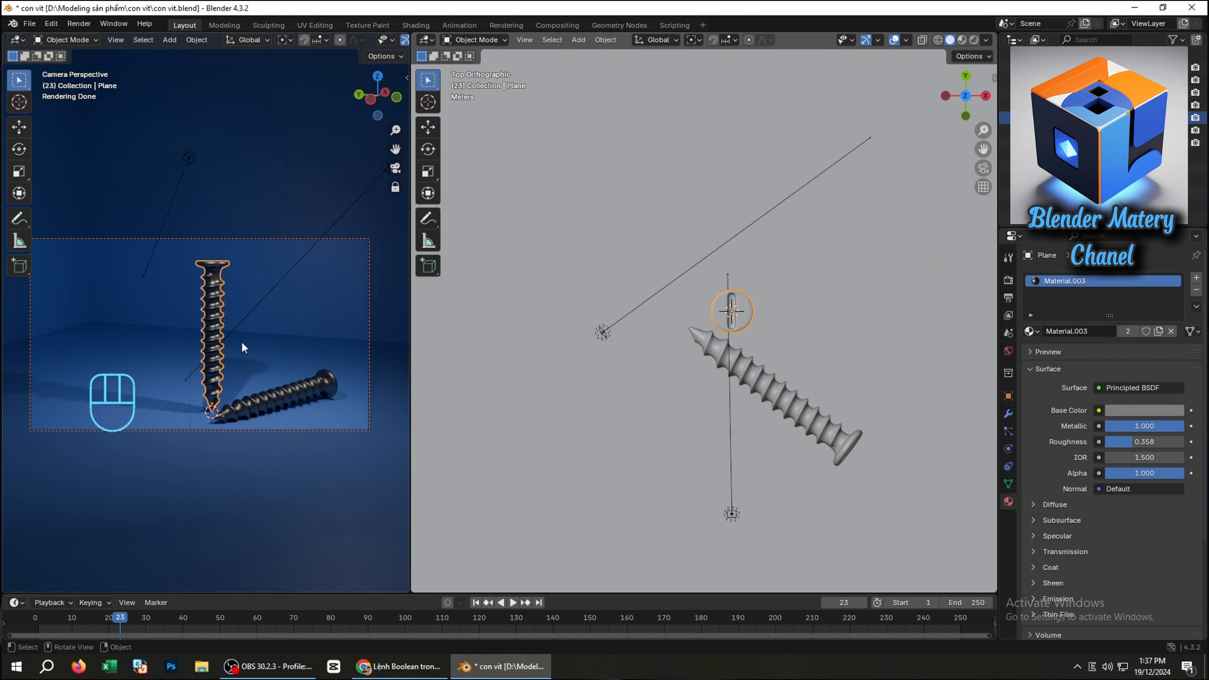
{"action": "scroll", "coordinate": [242, 343], "scroll_direction": "up", "scroll_amount": 4}
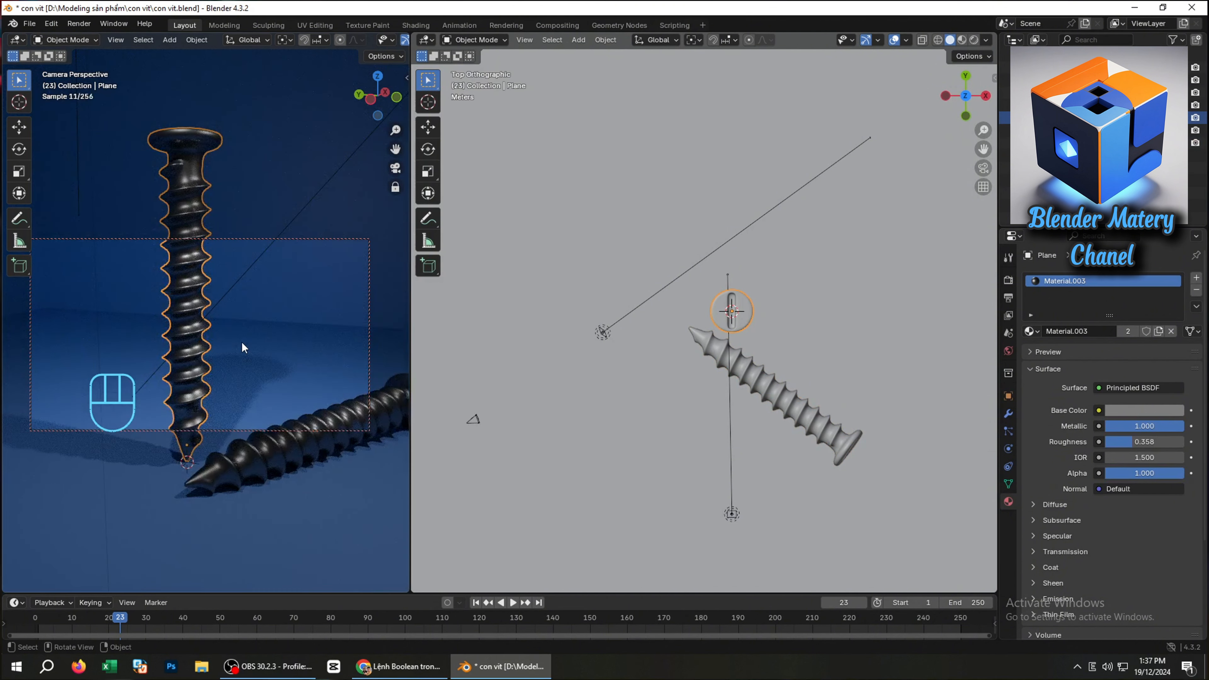
{"action": "scroll", "coordinate": [241, 347], "scroll_direction": "down", "scroll_amount": 4}
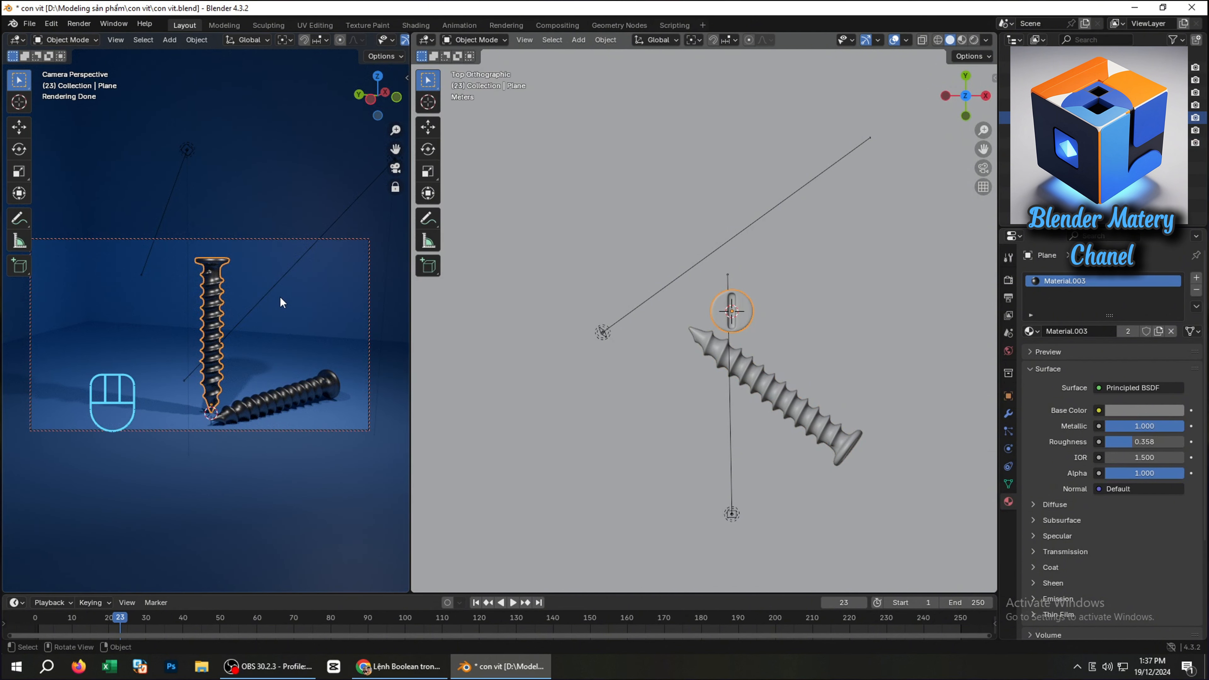
{"action": "key", "text": "n"}
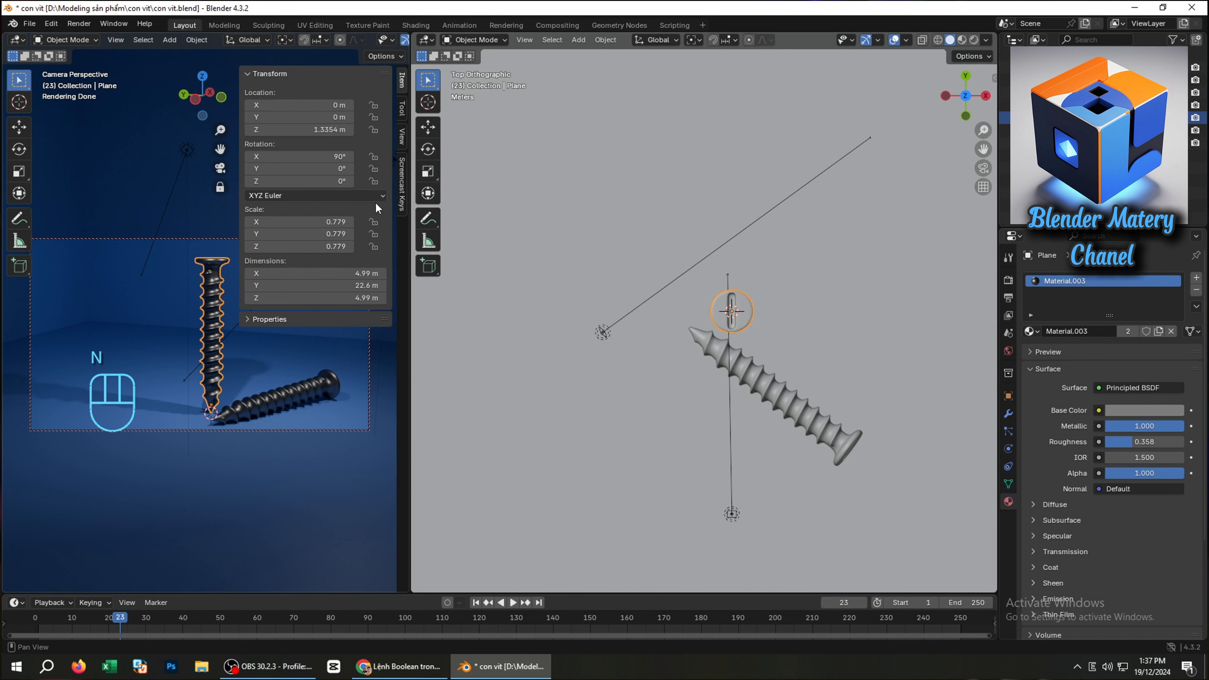
{"action": "left_click", "coordinate": [309, 244]}
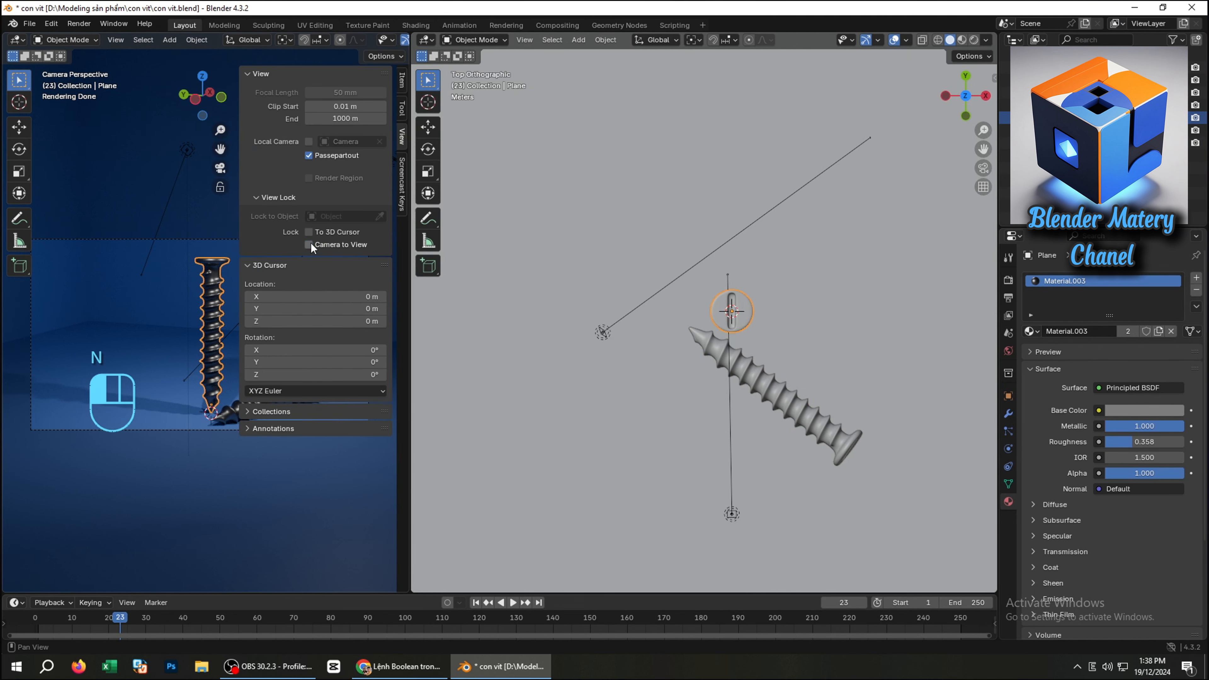
{"action": "left_click", "coordinate": [169, 167]}
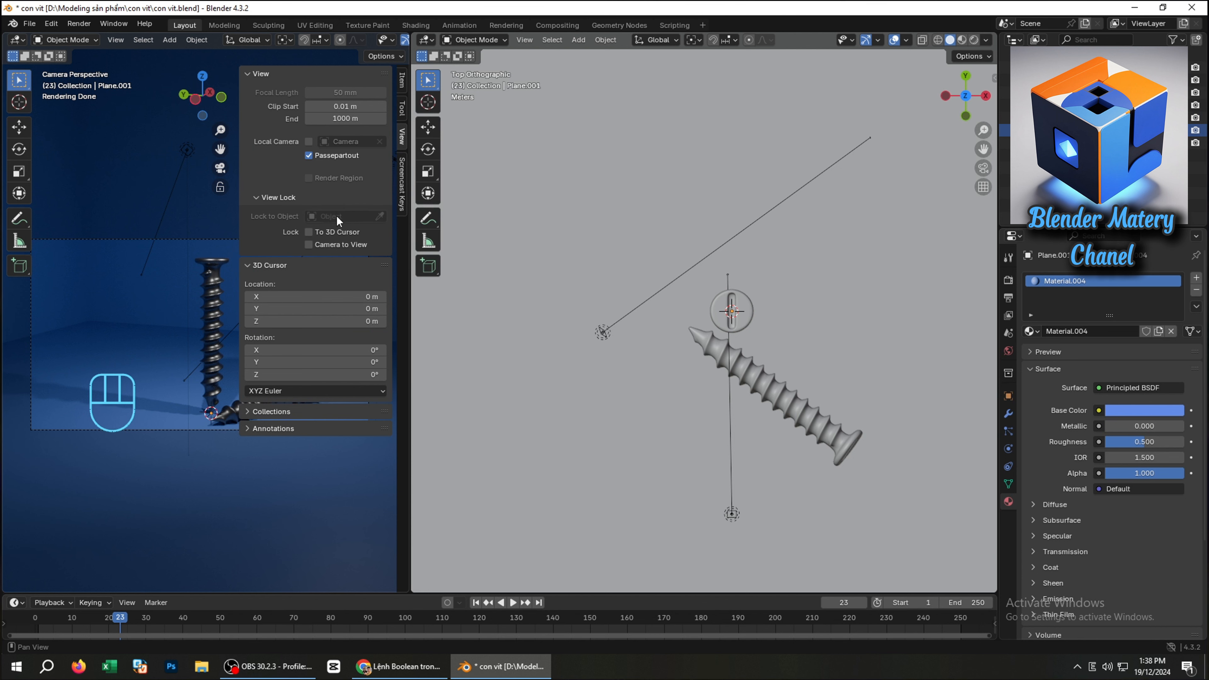
{"action": "key", "text": "n"}
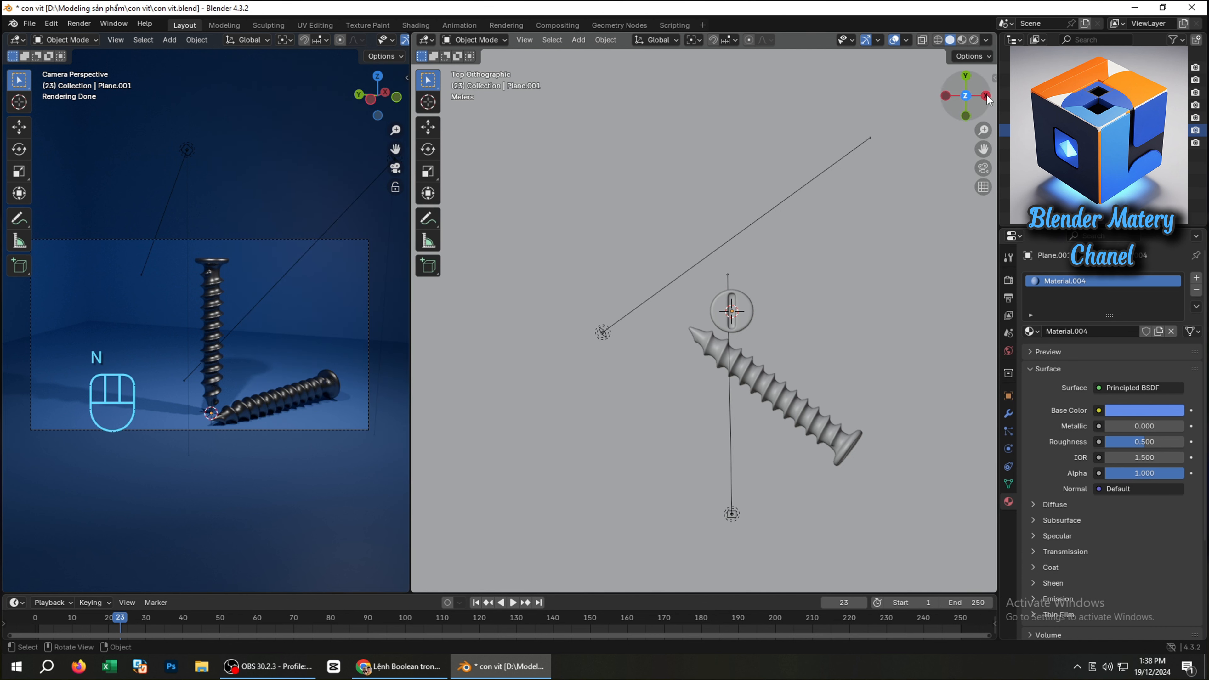
Slightly lower the roughness of the blue backdrop's material and render the scene from the camera
{"action": "left_click", "coordinate": [1008, 281]}
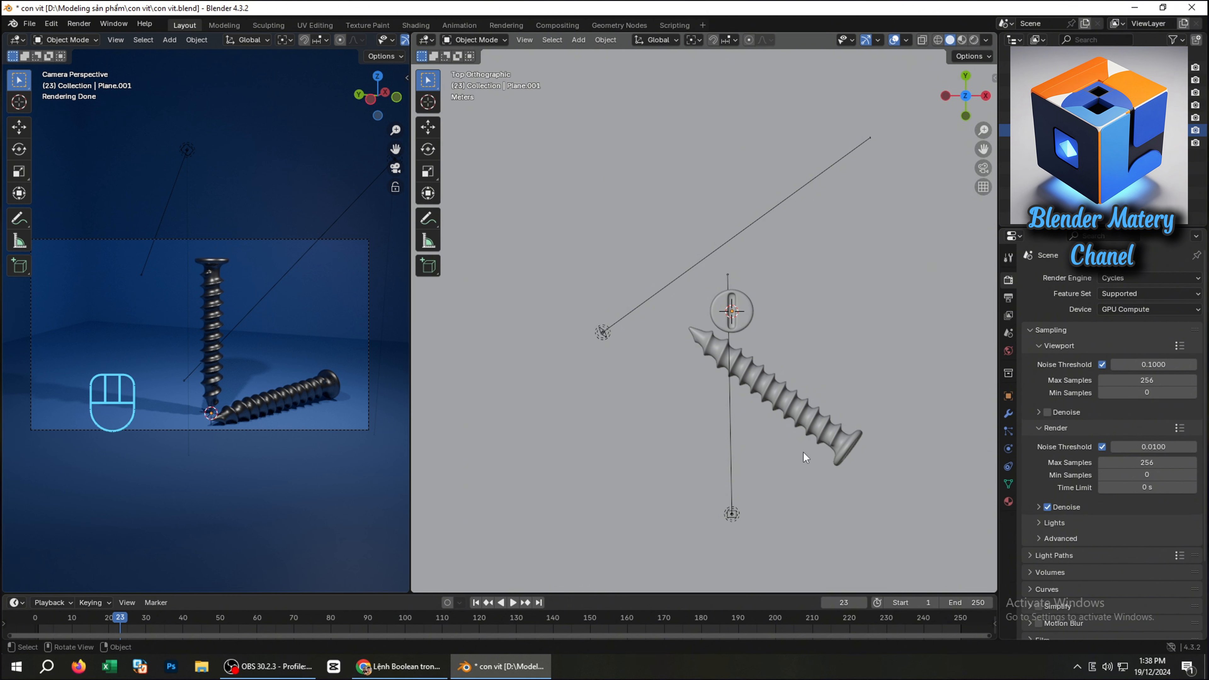
{"action": "left_click", "coordinate": [1008, 501]}
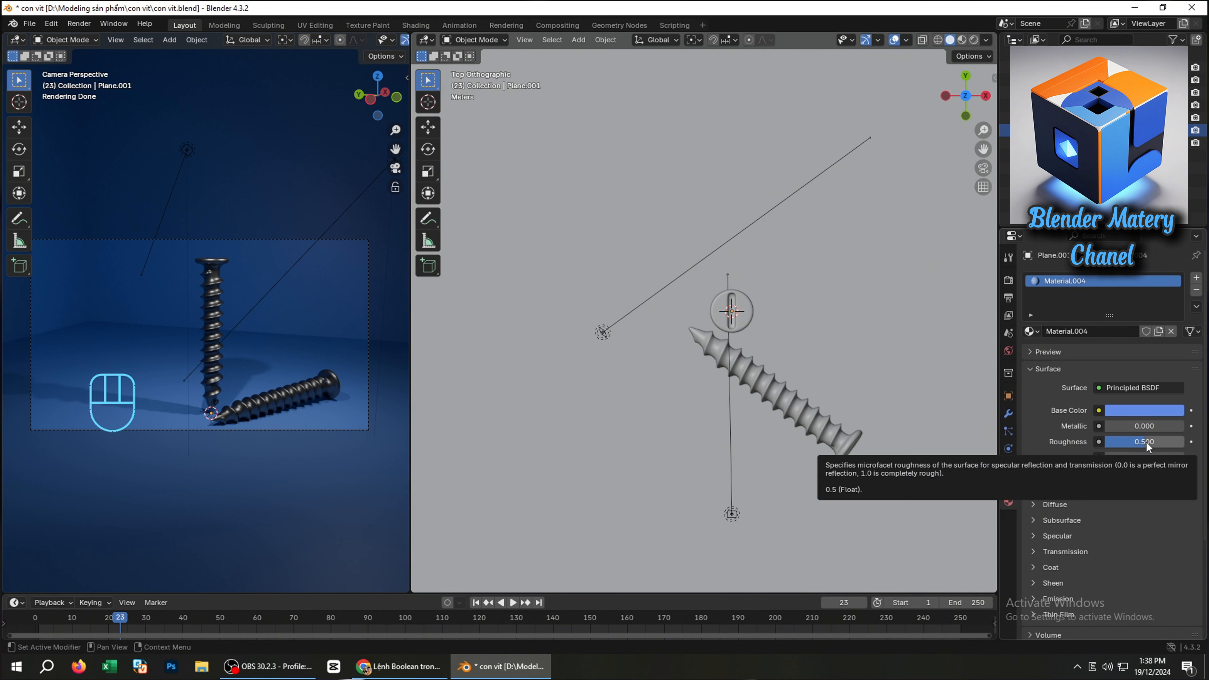
{"action": "left_click_drag", "start_coordinate": [1146, 442], "coordinate": [1132, 439]}
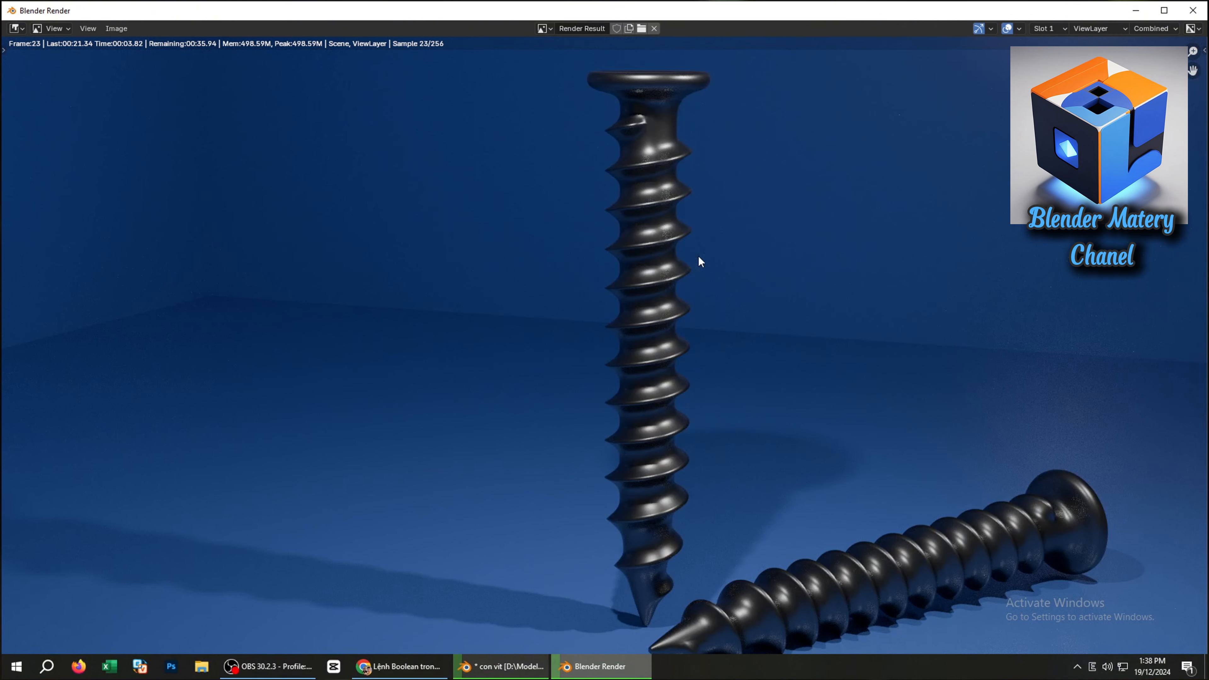
Show the whole rendered image and open its image file commands
{"action": "scroll", "coordinate": [701, 263], "scroll_direction": "down", "scroll_amount": 1}
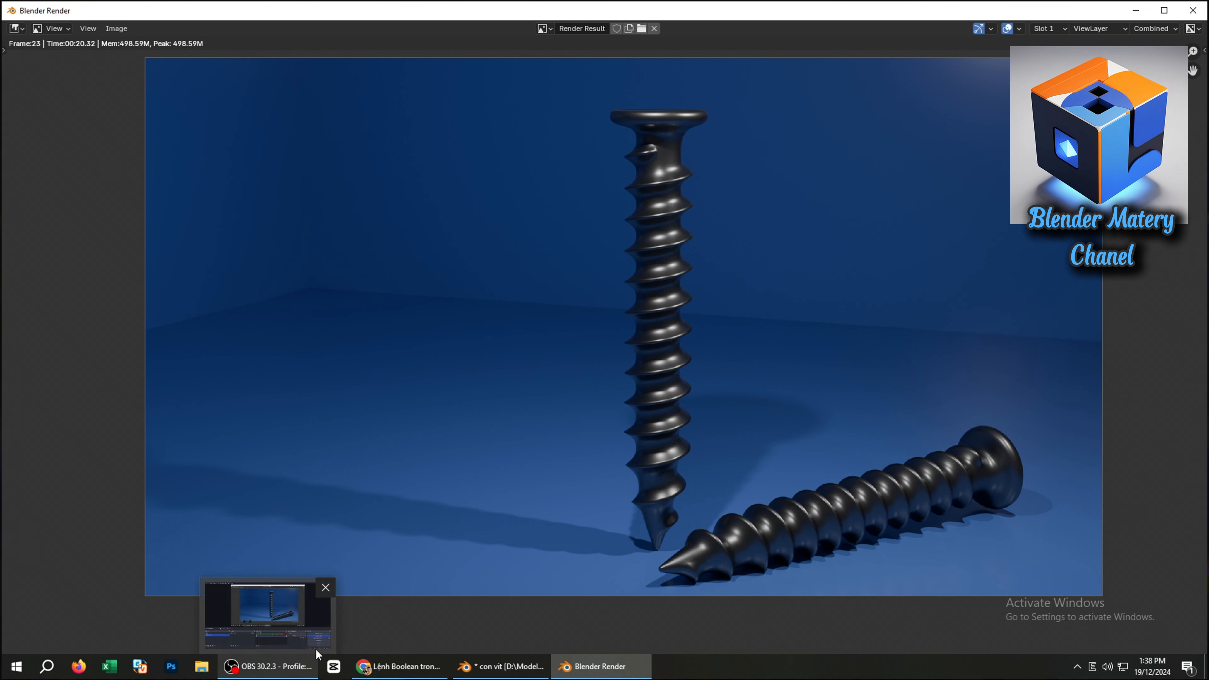
{"action": "left_click", "coordinate": [117, 28]}
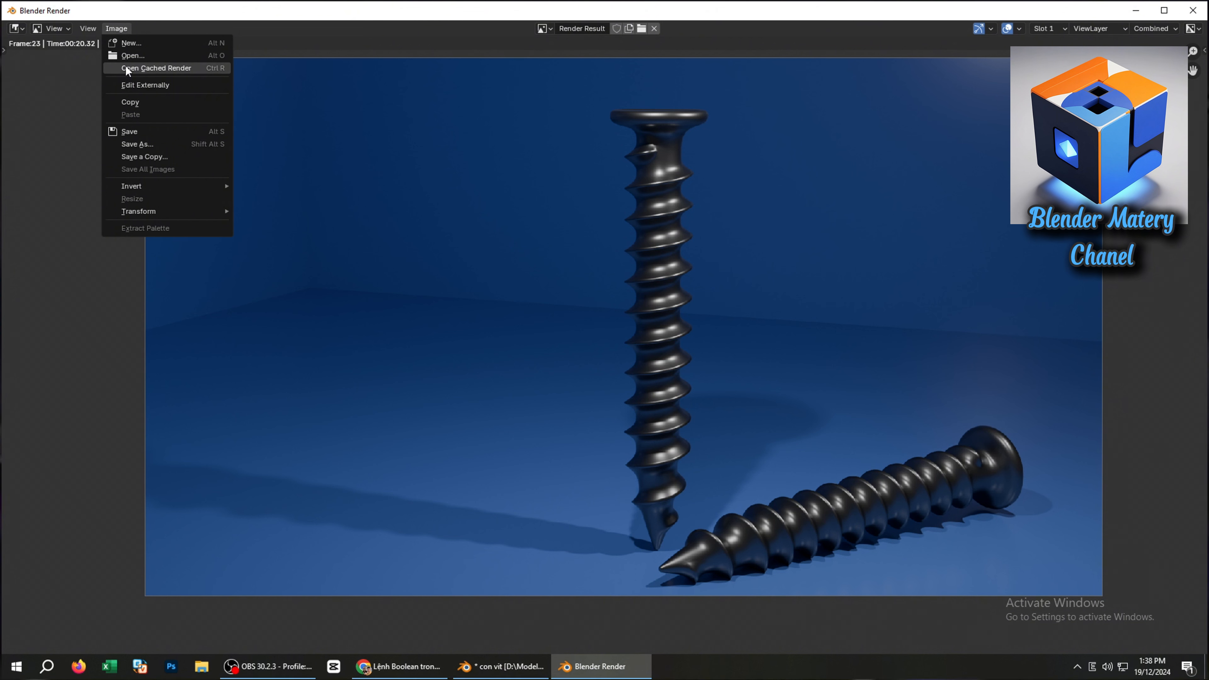